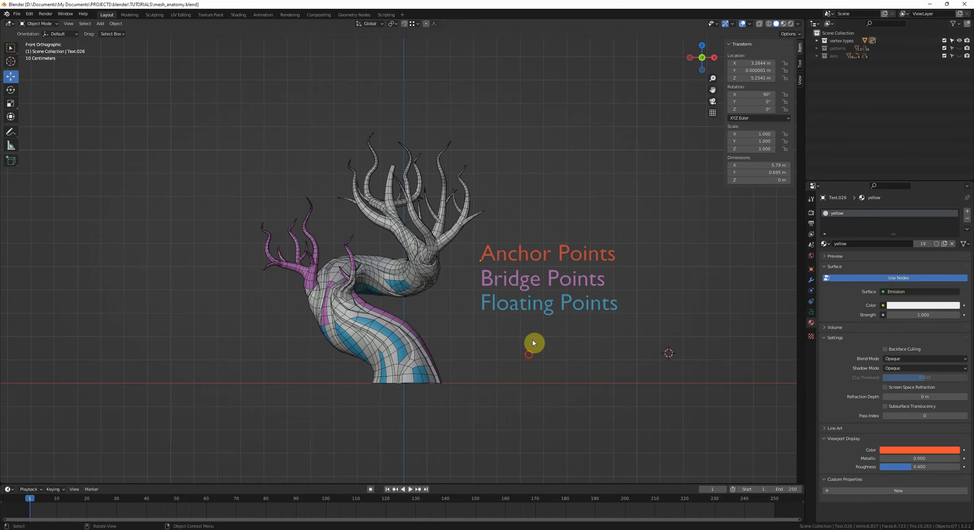
# Step: Examine the colour-coded tree mesh alongside its Anchor, Bridge and Floating Points legend
pyautogui.scroll(3, 533, 365)
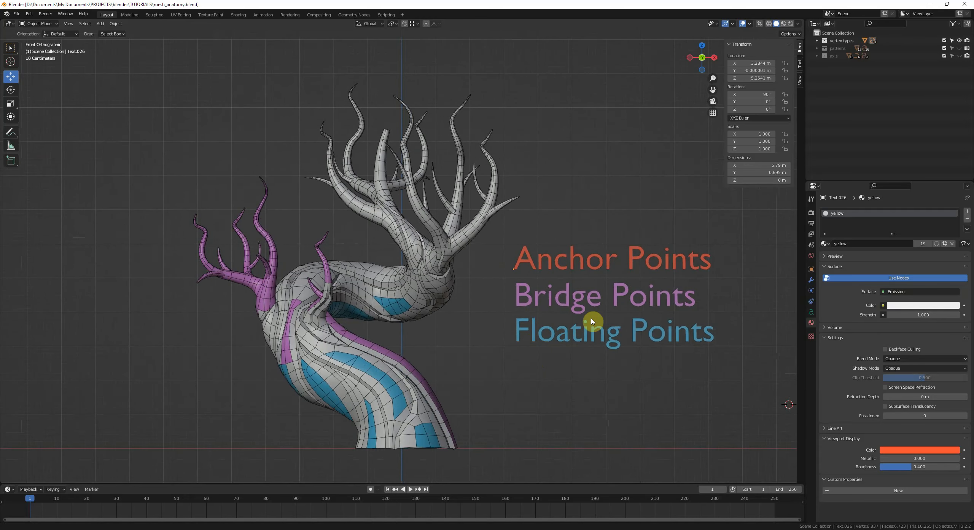
pyautogui.keyDown('shift'); pyautogui.moveTo(603, 285); pyautogui.dragTo(541, 311, button='middle'); pyautogui.keyUp('shift')
pyautogui.keyDown('shift'); pyautogui.moveTo(500, 372); pyautogui.dragTo(533, 344, button='middle'); pyautogui.keyUp('shift')
pyautogui.keyDown('shift'); pyautogui.moveTo(505, 374); pyautogui.dragTo(523, 344, button='middle'); pyautogui.keyUp('shift')
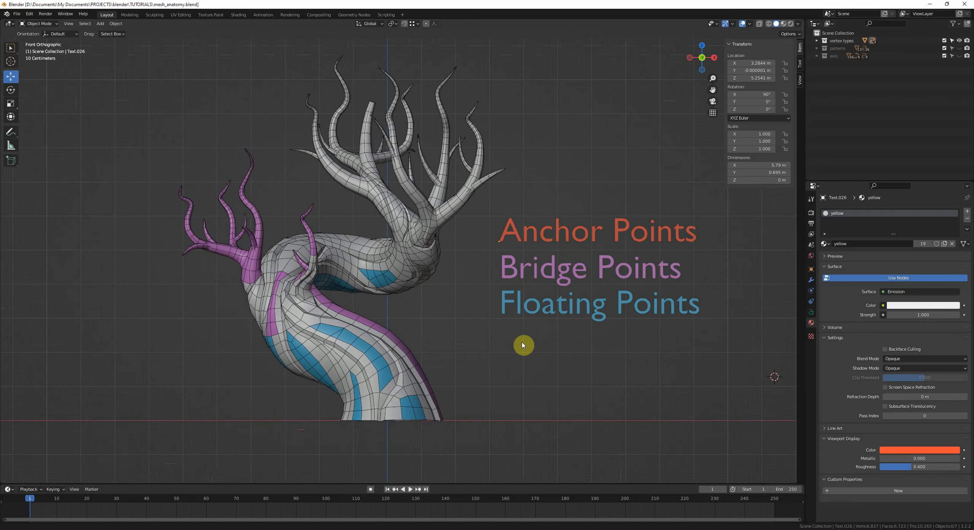
pyautogui.moveTo(451, 290); pyautogui.dragTo(454, 304, button='middle')
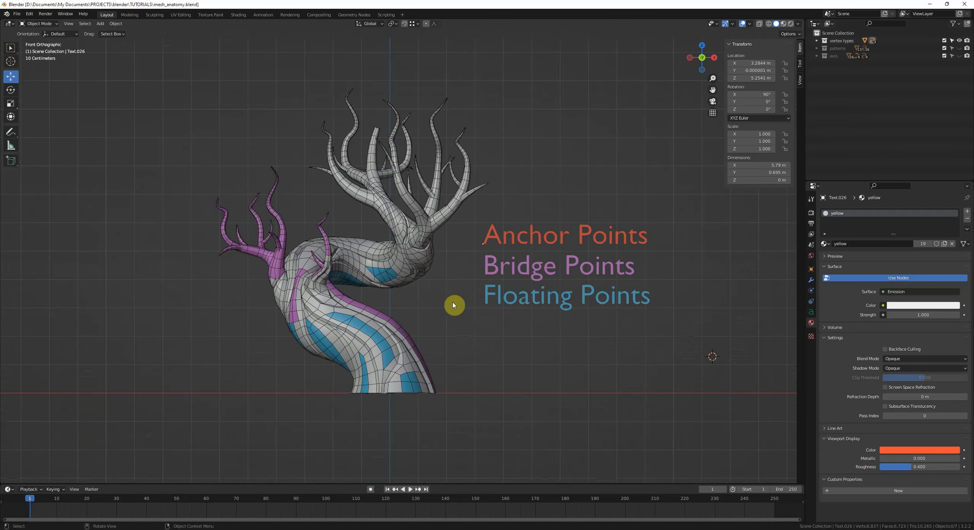
pyautogui.scroll(2, 550, 265)
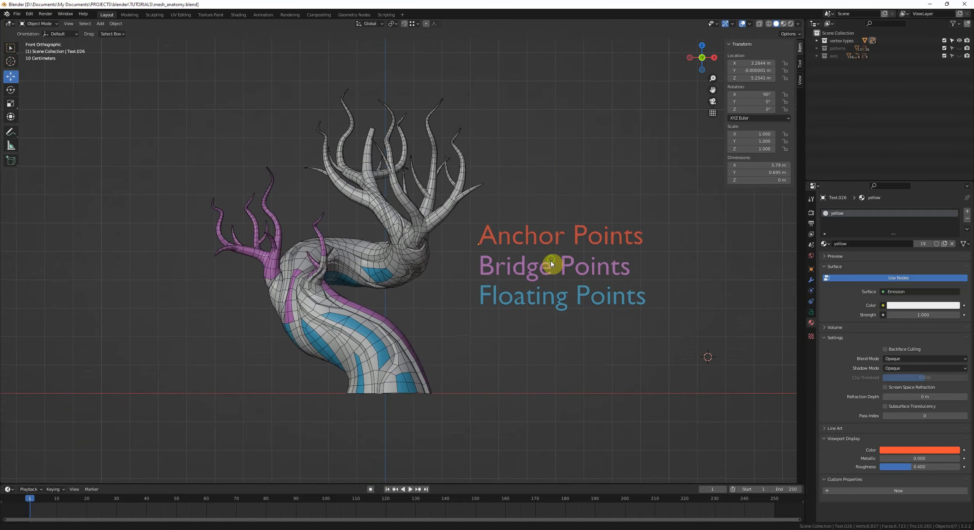
# Step: Select the tree mesh object and switch it into Edit Mode
pyautogui.click(417, 355)
pyautogui.click(474, 357)
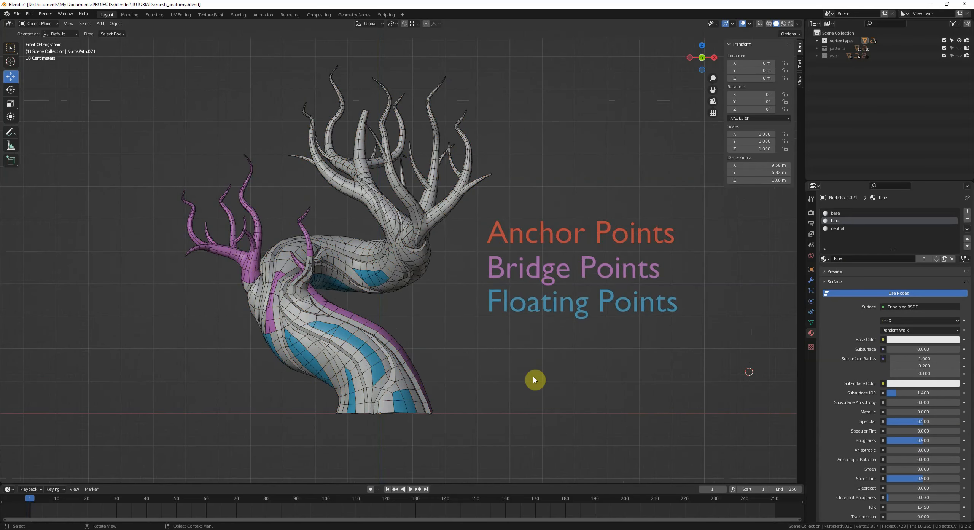
pyautogui.keyDown('shift'); pyautogui.moveTo(493, 342); pyautogui.dragTo(531, 391, button='middle'); pyautogui.keyUp('shift')
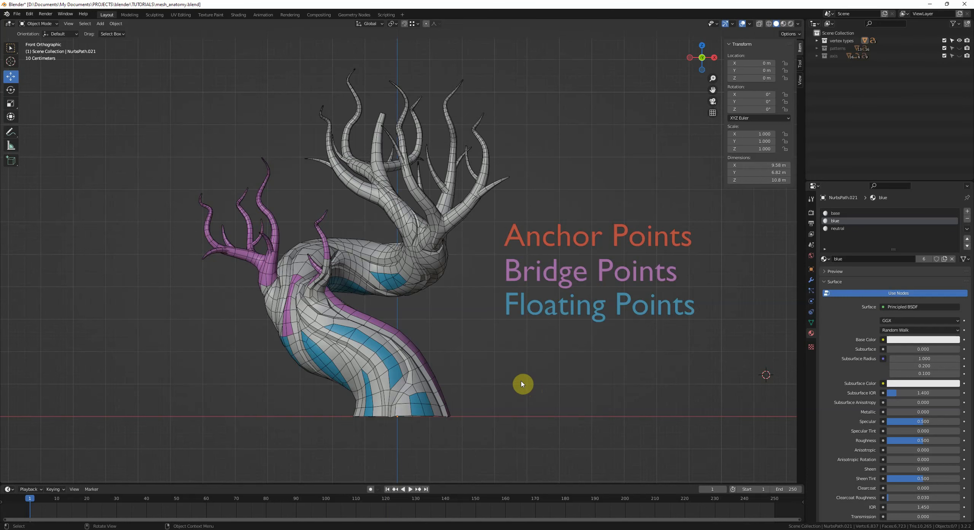
pyautogui.scroll(2, 519, 377)
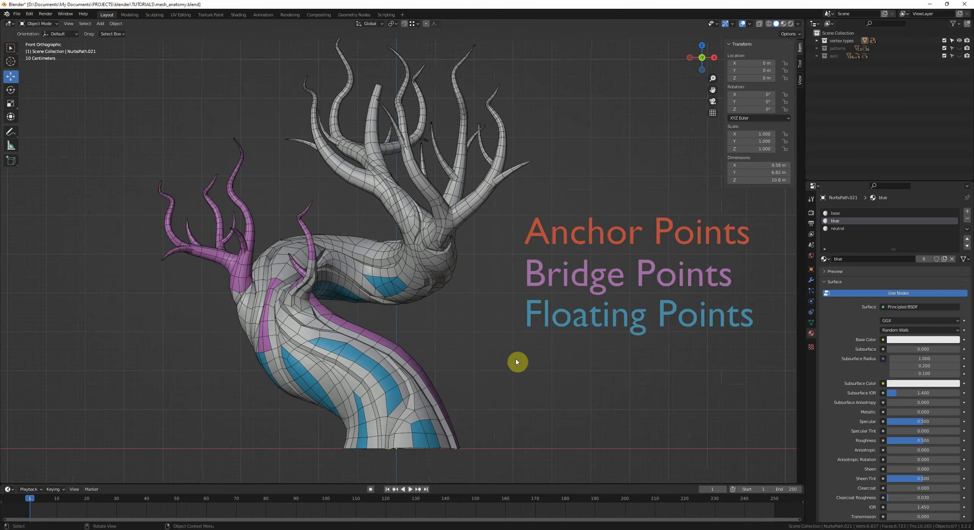
pyautogui.click(363, 352)
pyautogui.press('Tab')
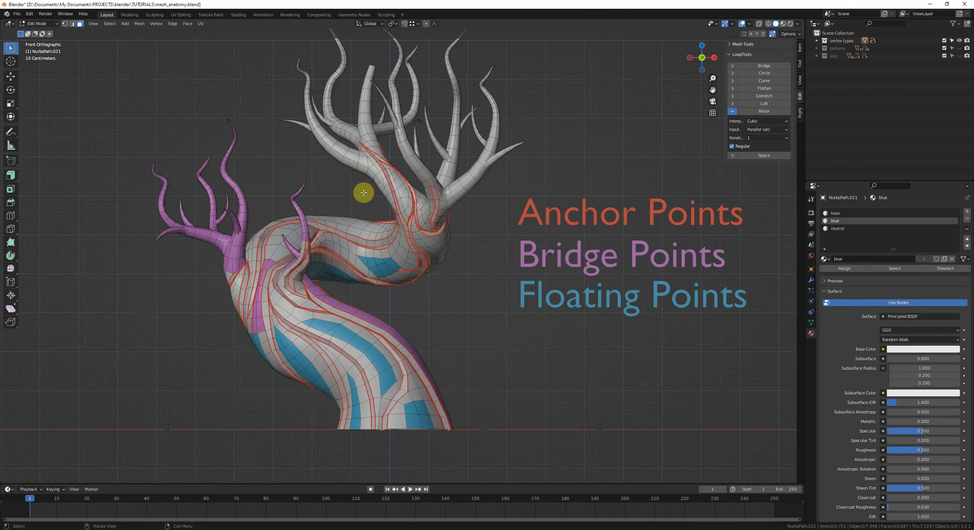
# Step: Switch to vertex selection mode to display the tree mesh's vertices
pyautogui.keyDown('shift'); pyautogui.moveTo(443, 278); pyautogui.dragTo(456, 272, button='middle'); pyautogui.keyUp('shift')
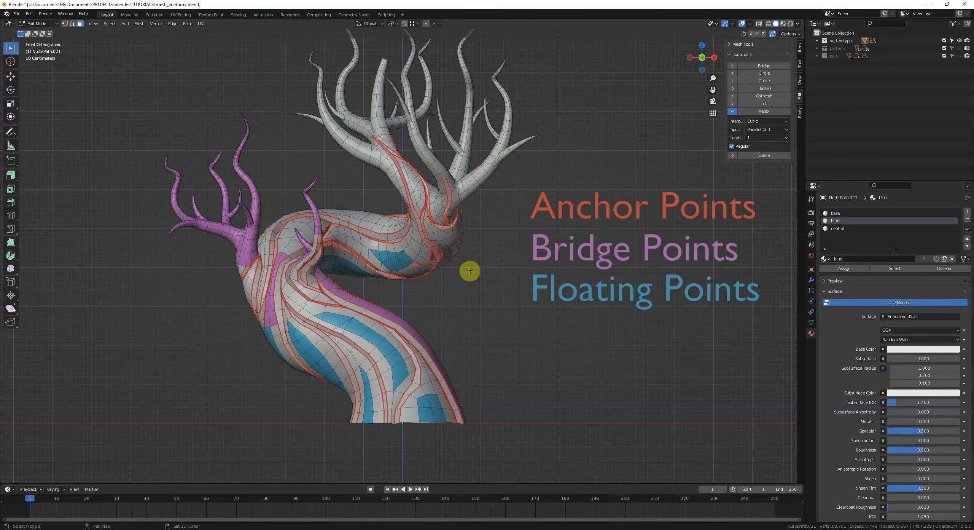
pyautogui.keyDown('shift'); pyautogui.moveTo(470, 270); pyautogui.dragTo(466, 289, button='middle'); pyautogui.keyUp('shift')
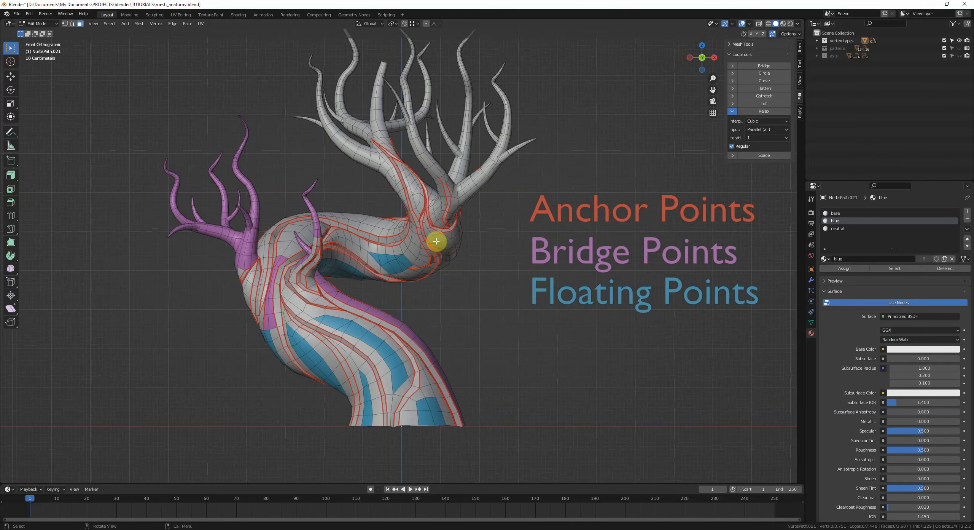
pyautogui.press('1')
pyautogui.scroll(1, 431, 254)
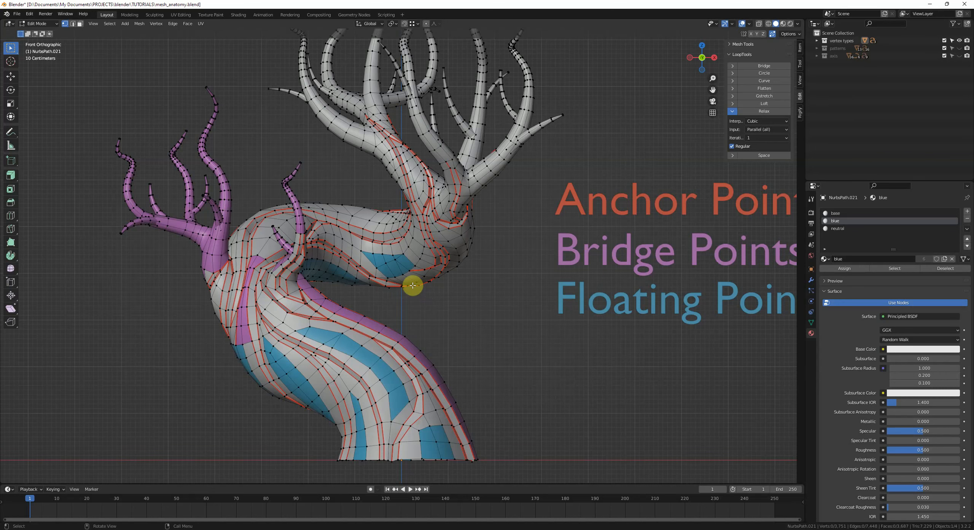
pyautogui.scroll(-2, 415, 284)
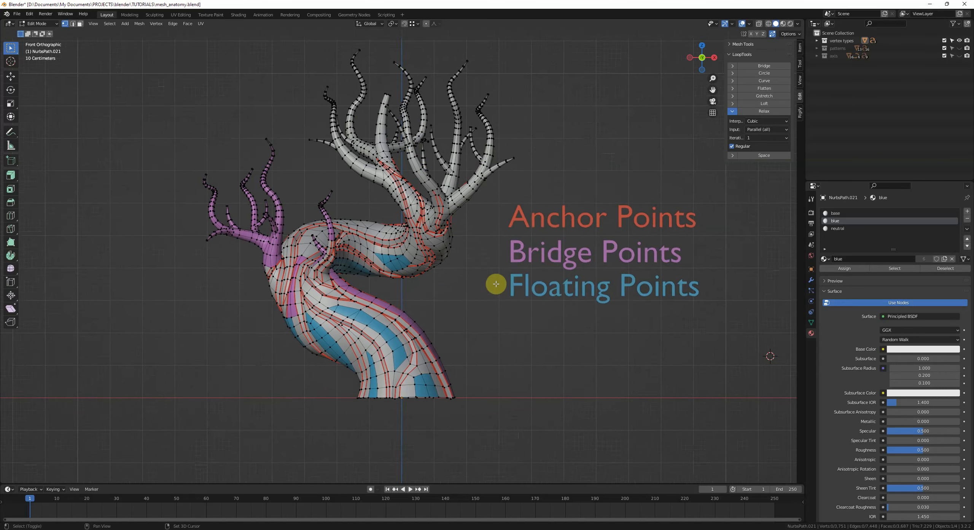
pyautogui.keyDown('shift'); pyautogui.moveTo(515, 215); pyautogui.dragTo(435, 308, button='middle'); pyautogui.keyUp('shift')
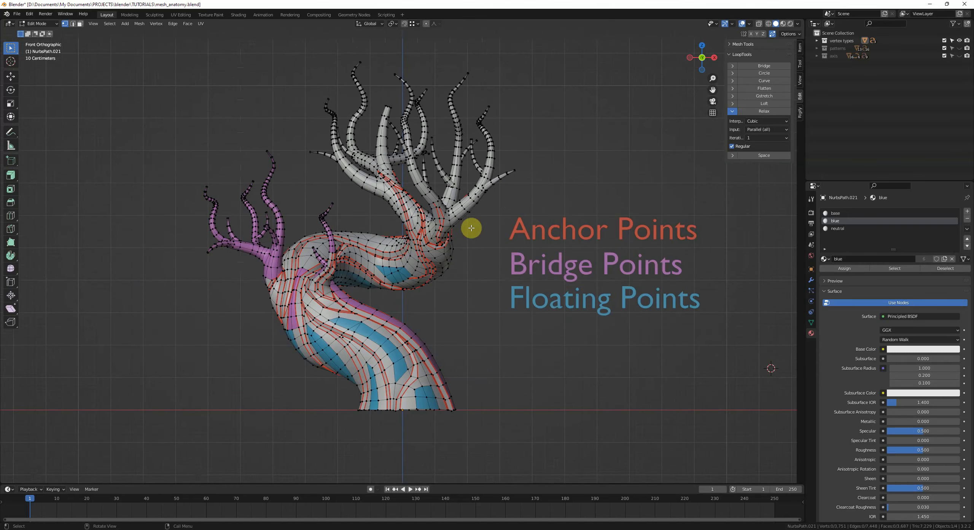
pyautogui.moveTo(471, 234)
pyautogui.mouseDown()
pyautogui.moveTo(460, 226)
pyautogui.moveTo(506, 232)
pyautogui.mouseUp()
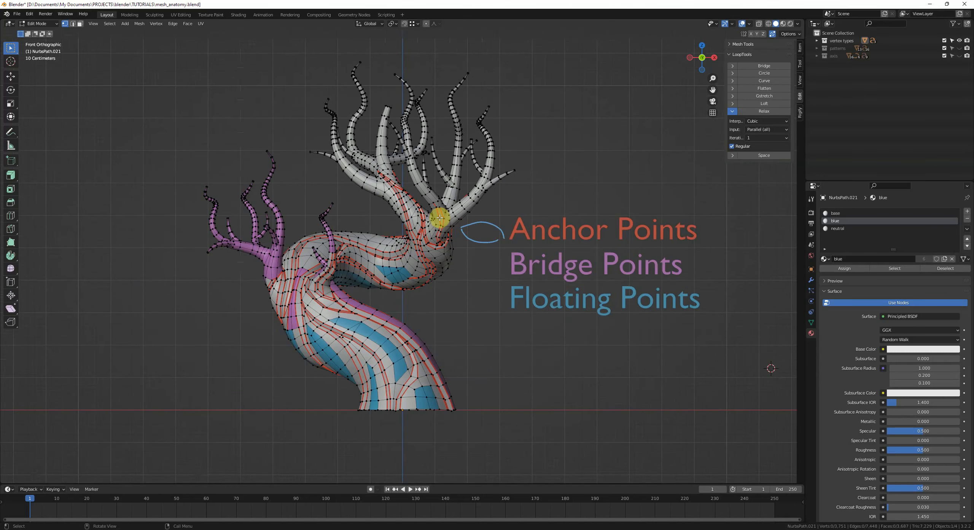
pyautogui.moveTo(437, 210)
pyautogui.mouseDown()
pyautogui.moveTo(435, 243)
pyautogui.moveTo(409, 271)
pyautogui.moveTo(460, 275)
pyautogui.mouseUp()
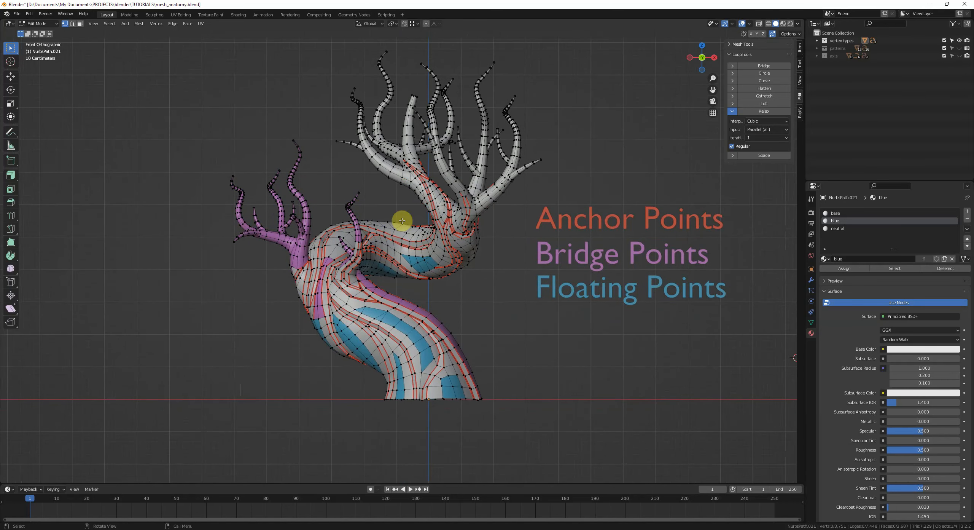
pyautogui.keyDown('shift'); pyautogui.moveTo(482, 274); pyautogui.dragTo(479, 261, button='middle'); pyautogui.keyUp('shift')
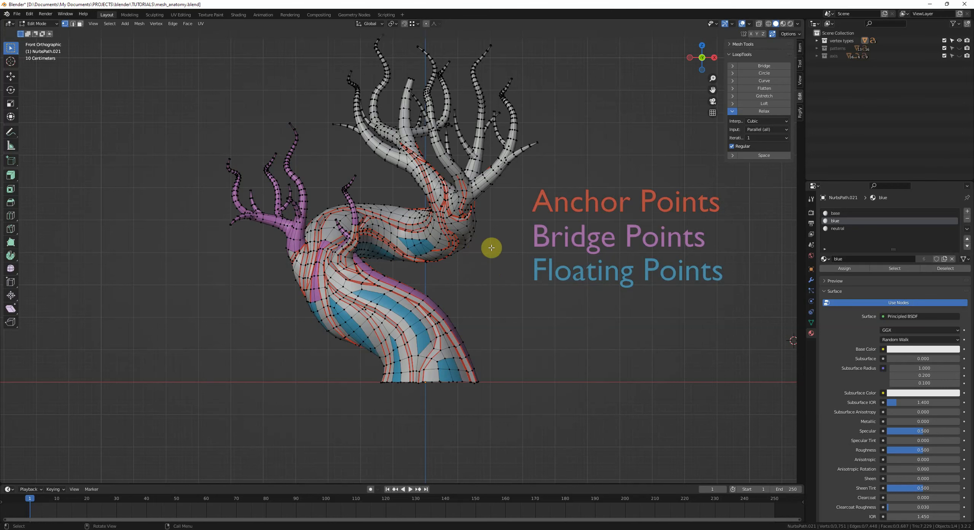
# Step: Return to Object Mode and select the Floating Points text label
pyautogui.press('Tab')
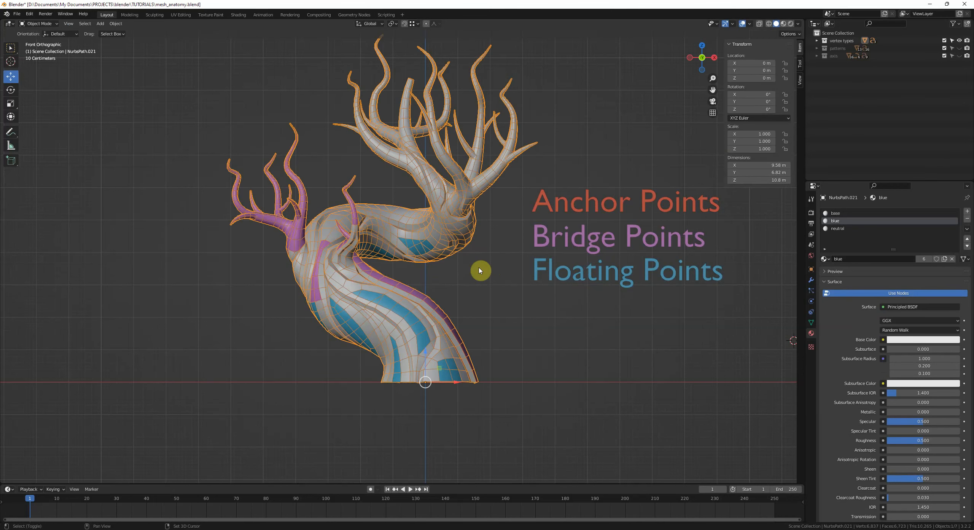
pyautogui.click(481, 270)
pyautogui.keyDown('shift'); pyautogui.moveTo(442, 259); pyautogui.dragTo(458, 245, button='middle'); pyautogui.keyUp('shift')
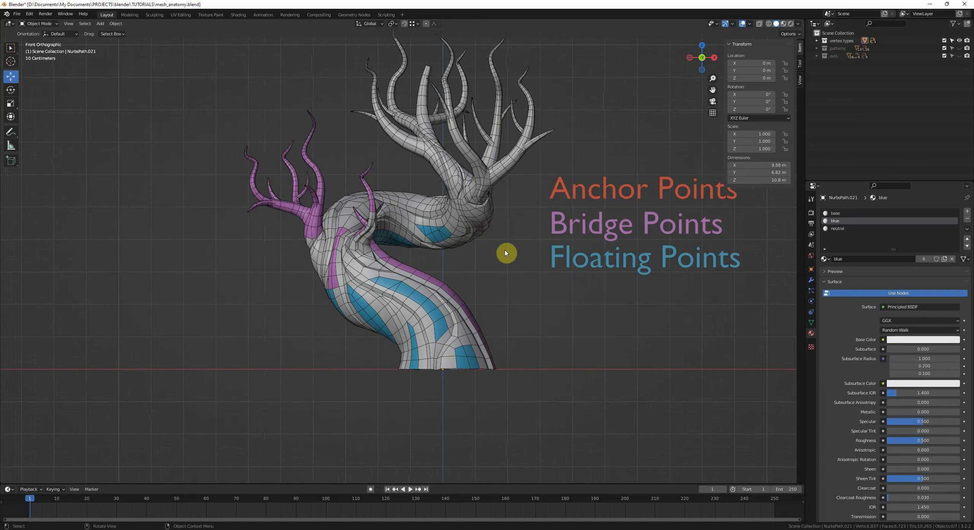
pyautogui.click(613, 228)
pyautogui.click(599, 267)
pyautogui.click(587, 297)
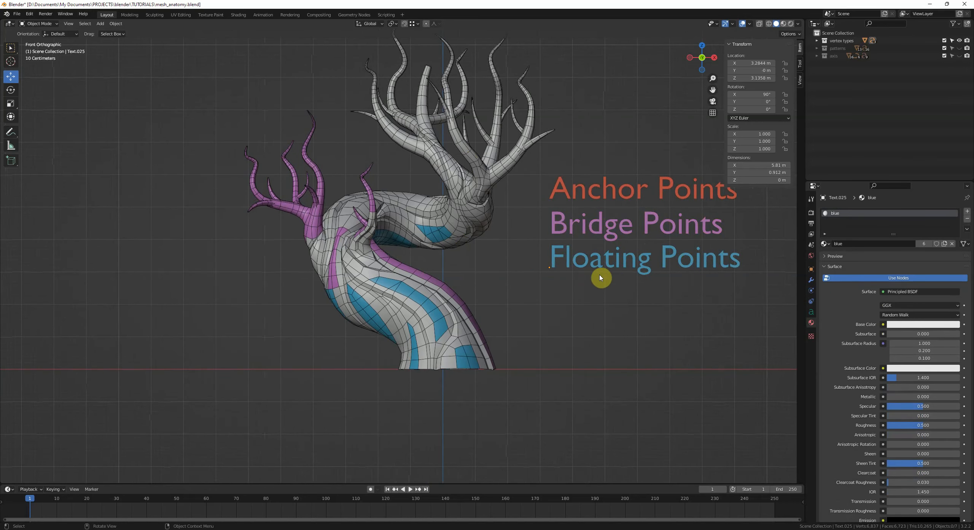
pyautogui.keyDown('ctrl'); pyautogui.scroll(-3, 608, 277); pyautogui.keyUp('ctrl')
pyautogui.keyDown('shift'); pyautogui.moveTo(437, 272); pyautogui.dragTo(503, 233, button='middle'); pyautogui.keyUp('shift')
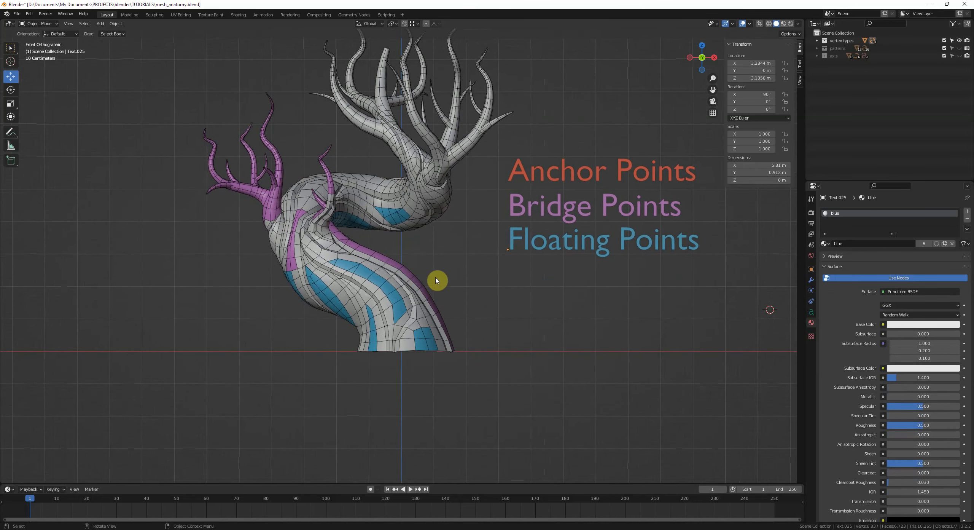
# Step: Select the tree mesh again and re-enter Edit Mode
pyautogui.keyDown('shift'); pyautogui.moveTo(381, 316); pyautogui.dragTo(389, 306, button='middle'); pyautogui.keyUp('shift')
pyautogui.click(389, 306)
pyautogui.press('Tab')
pyautogui.scroll(3, 398, 306)
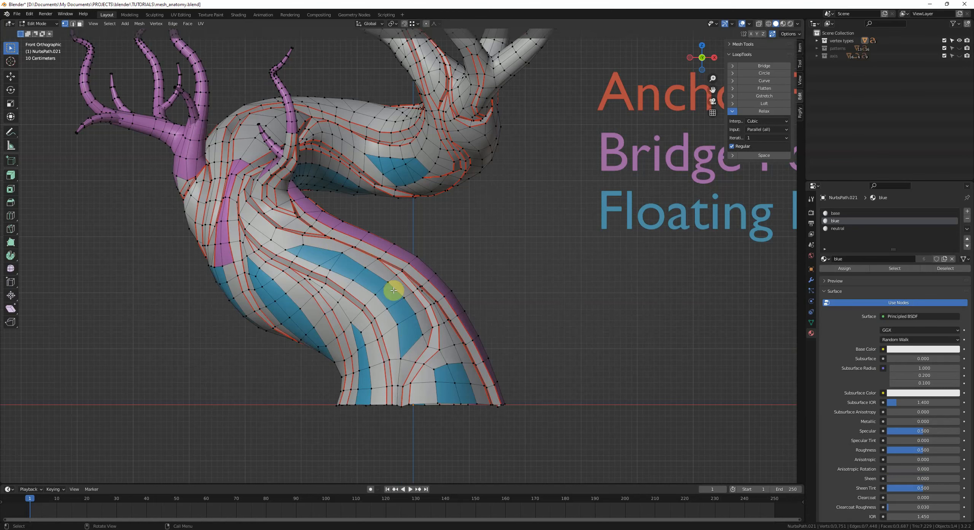
# Step: Orbit around the tree in Edit Mode to inspect the edge loops running along the trunk
pyautogui.moveTo(294, 244); pyautogui.dragTo(402, 317, button='middle')
pyautogui.scroll(-6, 402, 317)
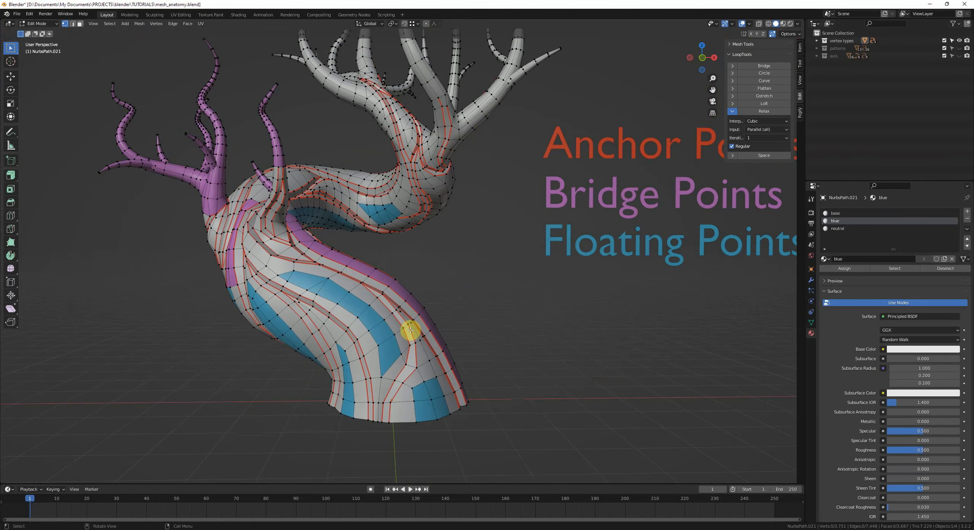
pyautogui.scroll(-2, 386, 310)
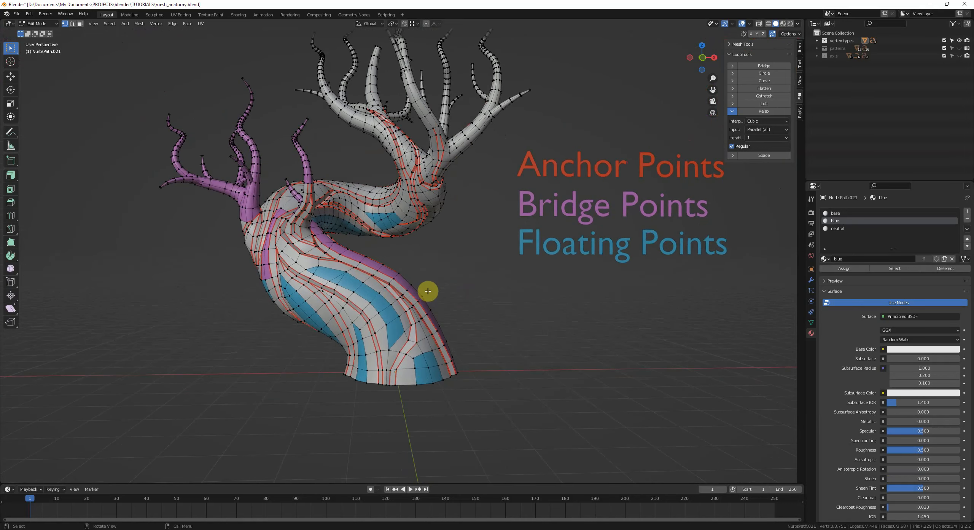
pyautogui.moveTo(428, 291); pyautogui.dragTo(409, 294, button='middle')
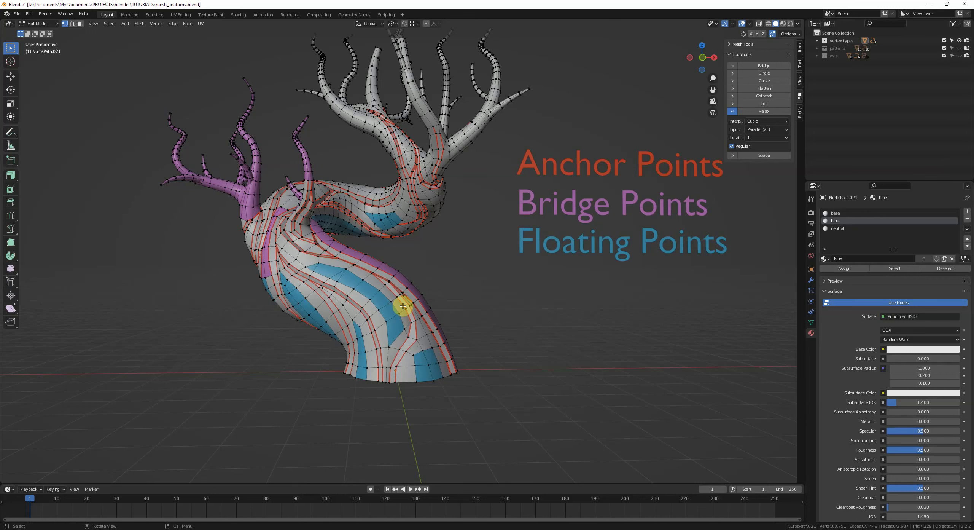
pyautogui.moveTo(398, 301); pyautogui.dragTo(400, 302, button='middle')
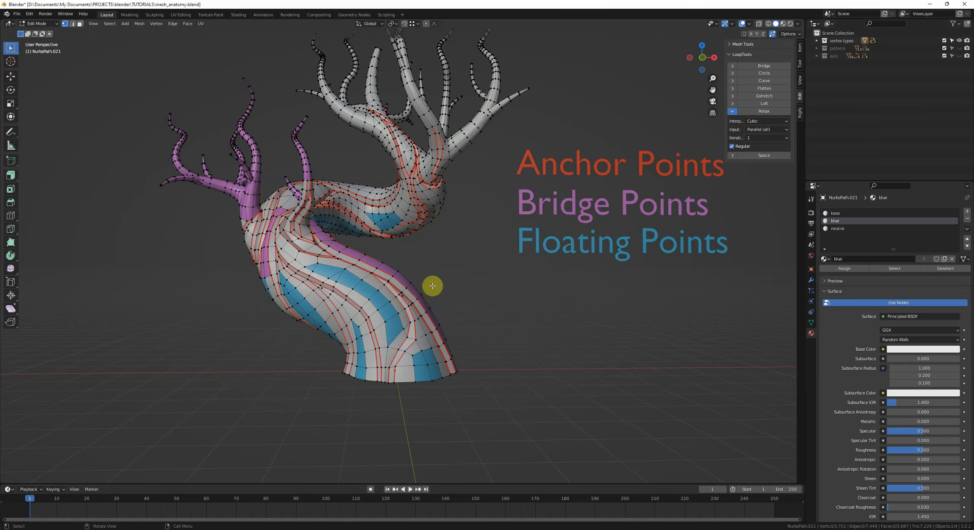
pyautogui.moveTo(426, 289); pyautogui.dragTo(431, 292, button='middle')
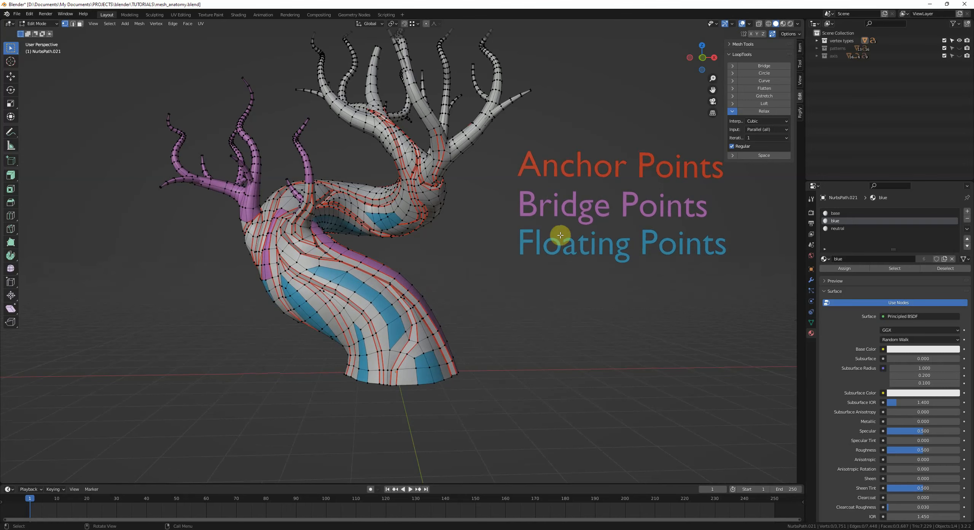
pyautogui.moveTo(510, 269); pyautogui.dragTo(551, 104, button='middle')
pyautogui.press('Tab')
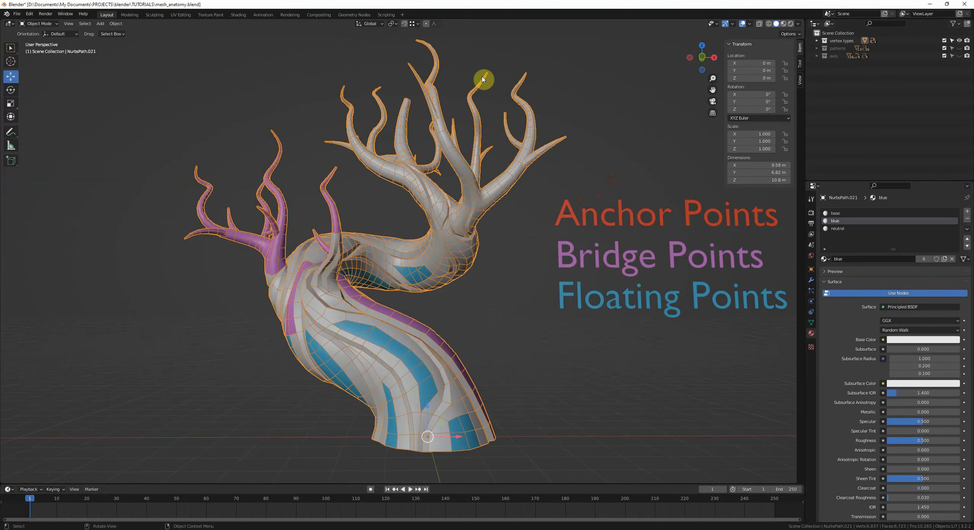
pyautogui.press('Tab')
# Step: Zoom into the purple branches and pick a shortest-path vertex selection along a branch
pyautogui.moveTo(365, 270); pyautogui.dragTo(453, 260, button='middle')
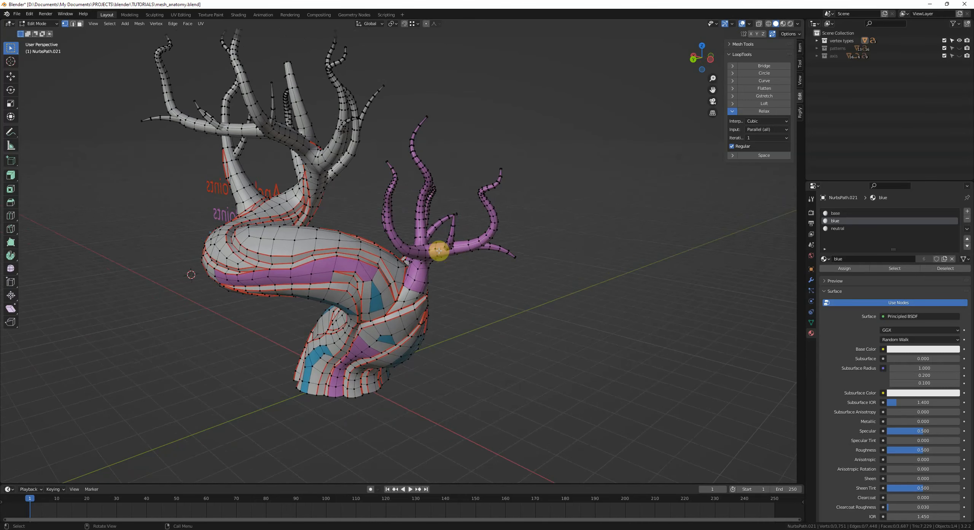
pyautogui.moveTo(491, 217); pyautogui.dragTo(449, 263, button='middle')
pyautogui.scroll(3, 445, 265)
pyautogui.keyDown('ctrl'); pyautogui.click(532, 205); pyautogui.keyUp('ctrl')
pyautogui.scroll(-3, 474, 229)
pyautogui.scroll(5, 461, 226)
pyautogui.click(445, 274)
pyautogui.keyDown('ctrl'); pyautogui.click(439, 253); pyautogui.keyUp('ctrl')
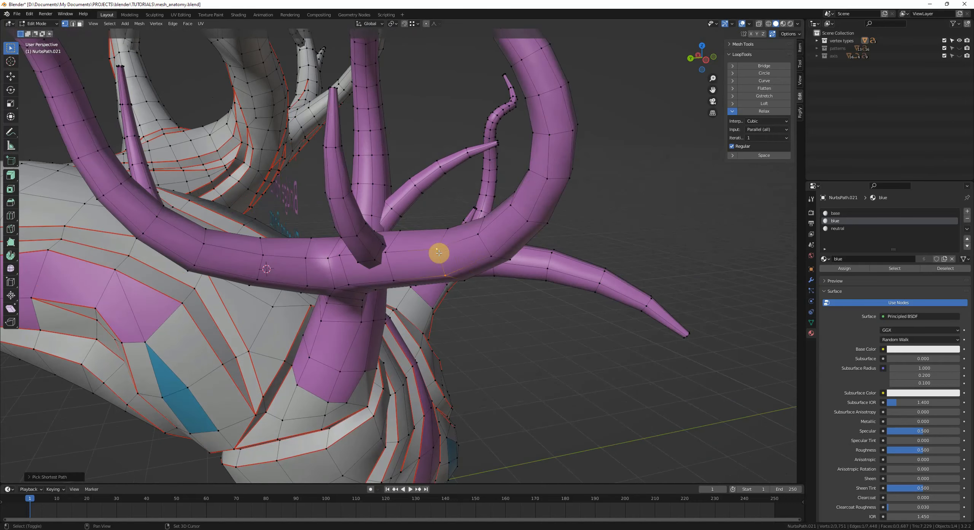
# Step: Orbit around the purple branch junction to inspect how its edge loops connect
pyautogui.moveTo(446, 231); pyautogui.dragTo(393, 250, button='middle')
pyautogui.keyDown('shift'); pyautogui.click(222, 322); pyautogui.keyUp('shift')
pyautogui.moveTo(222, 323); pyautogui.dragTo(348, 292, button='middle')
pyautogui.moveTo(446, 238); pyautogui.dragTo(383, 226, button='middle')
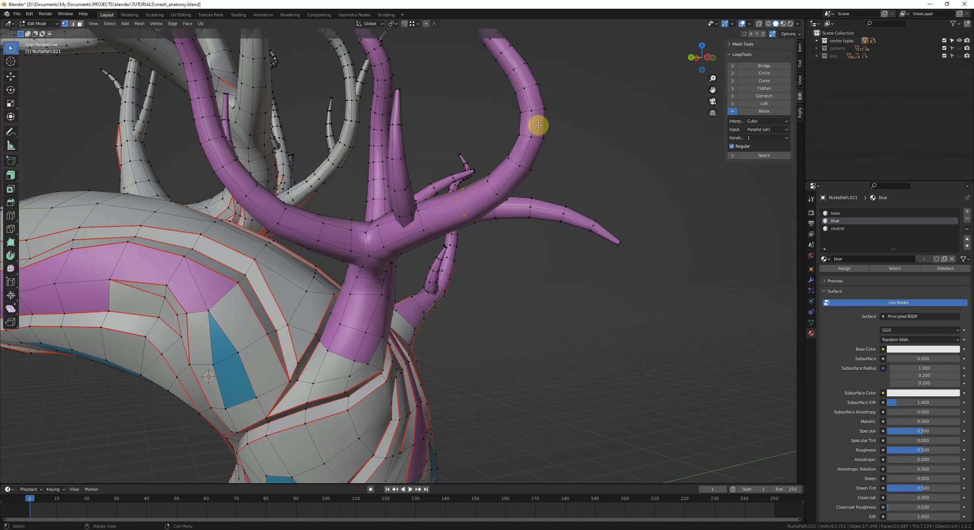
pyautogui.moveTo(537, 124); pyautogui.dragTo(506, 177, button='middle')
pyautogui.moveTo(513, 238); pyautogui.dragTo(468, 266, button='middle')
pyautogui.moveTo(399, 273); pyautogui.dragTo(435, 285, button='middle')
pyautogui.scroll(2, 429, 287)
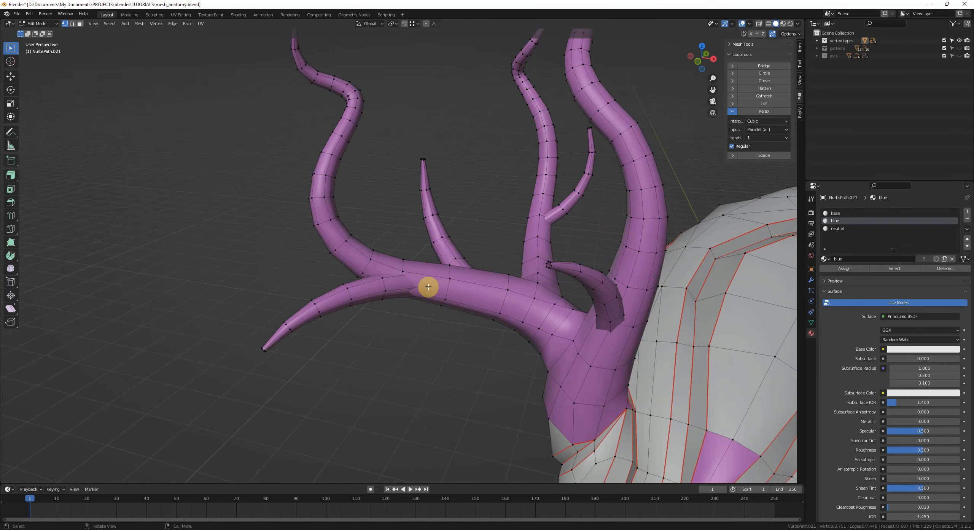
# Step: Deselect all vertices on the mesh
pyautogui.keyDown('alt'); pyautogui.click(364, 267); pyautogui.keyUp('alt')
pyautogui.moveTo(379, 217)
pyautogui.mouseDown(button='middle')
pyautogui.moveTo(426, 257)
pyautogui.moveTo(455, 258)
pyautogui.moveTo(383, 228)
pyautogui.mouseUp(button='middle')
pyautogui.hotkey('alt', 'a')
# Step: Switch to edge selection mode and inspect the trunk's purple bridge strip up close
pyautogui.scroll(-3, 382, 228)
pyautogui.keyDown('shift'); pyautogui.moveTo(444, 243); pyautogui.dragTo(453, 264, button='middle'); pyautogui.keyUp('shift')
pyautogui.scroll(-2, 361, 219)
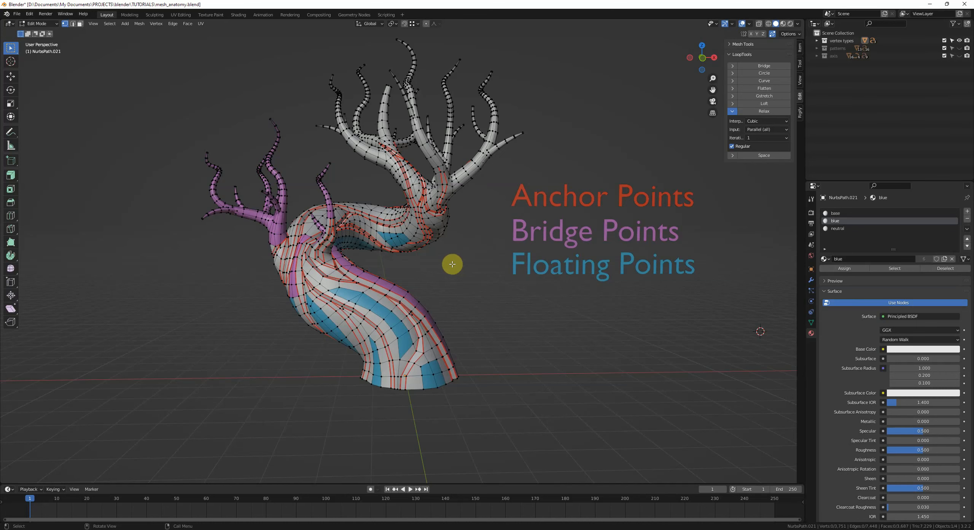
pyautogui.moveTo(452, 263); pyautogui.dragTo(483, 267, button='middle')
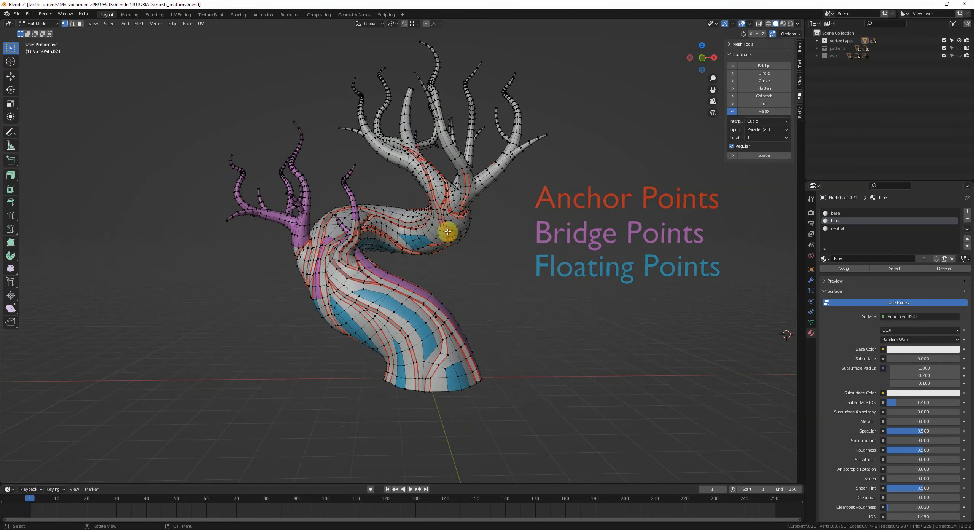
pyautogui.moveTo(417, 230); pyautogui.dragTo(354, 230, button='middle')
pyautogui.scroll(4, 350, 232)
pyautogui.press('2')
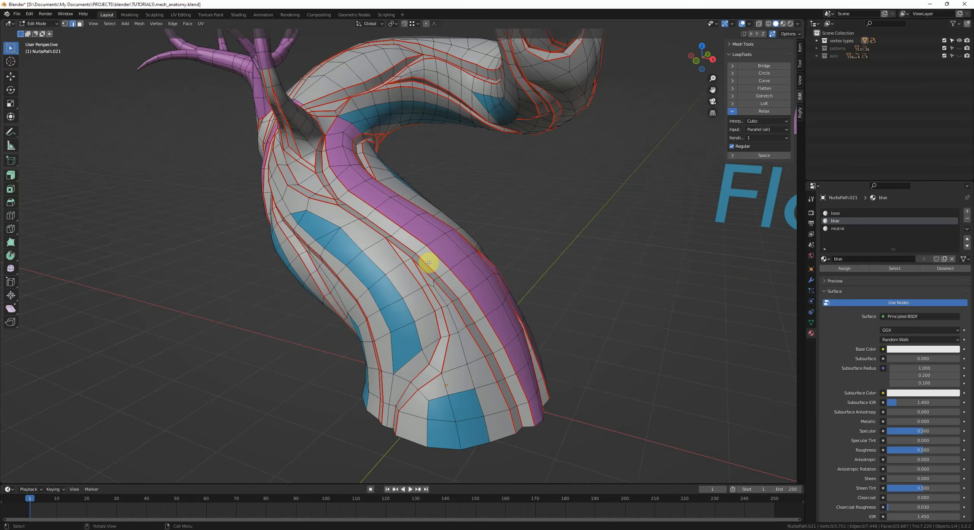
pyautogui.keyDown('alt'); pyautogui.click(429, 261); pyautogui.keyUp('alt')
pyautogui.moveTo(429, 261); pyautogui.dragTo(458, 294, button='middle')
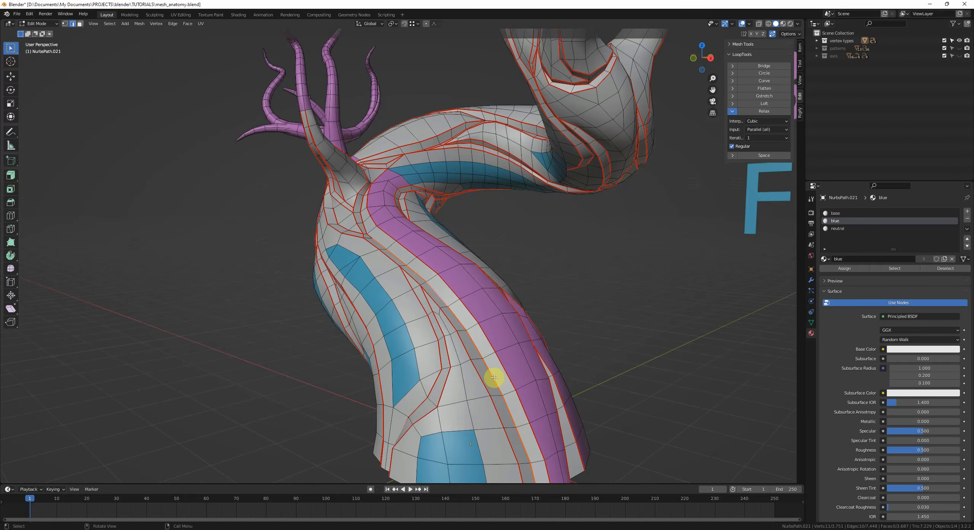
# Step: Zoom in on the purple bridge strip where it joins the trunk junction and clear the selection
pyautogui.keyDown('shift'); pyautogui.moveTo(370, 215); pyautogui.dragTo(396, 286, button='middle'); pyautogui.keyUp('shift')
pyautogui.scroll(3, 426, 328)
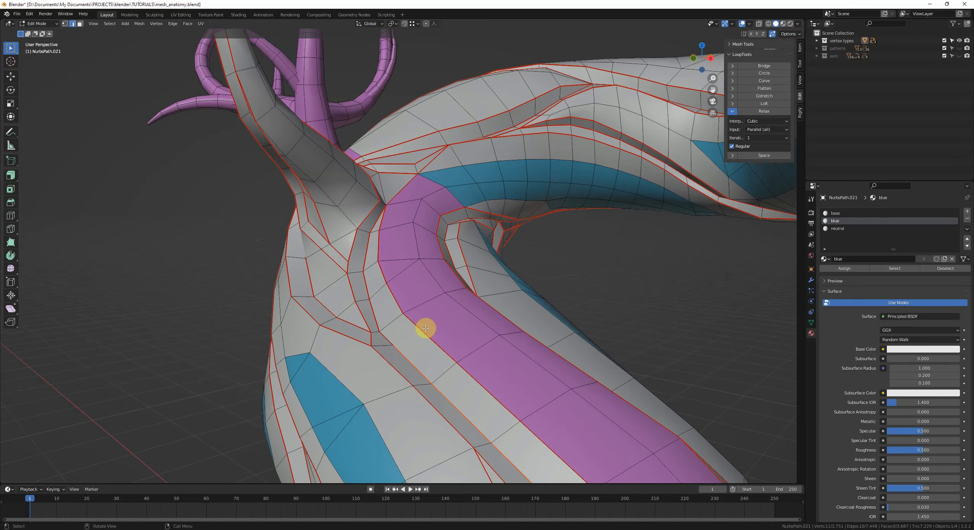
pyautogui.press('k')
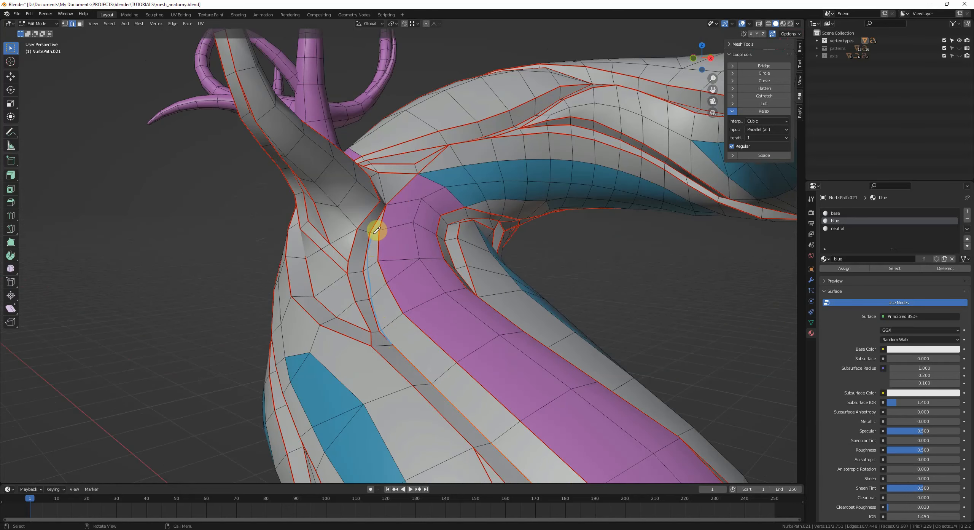
pyautogui.moveTo(392, 258)
pyautogui.mouseDown(button='middle')
pyautogui.moveTo(407, 278)
pyautogui.moveTo(403, 264)
pyautogui.mouseUp(button='middle')
pyautogui.hotkey('alt', 'a')
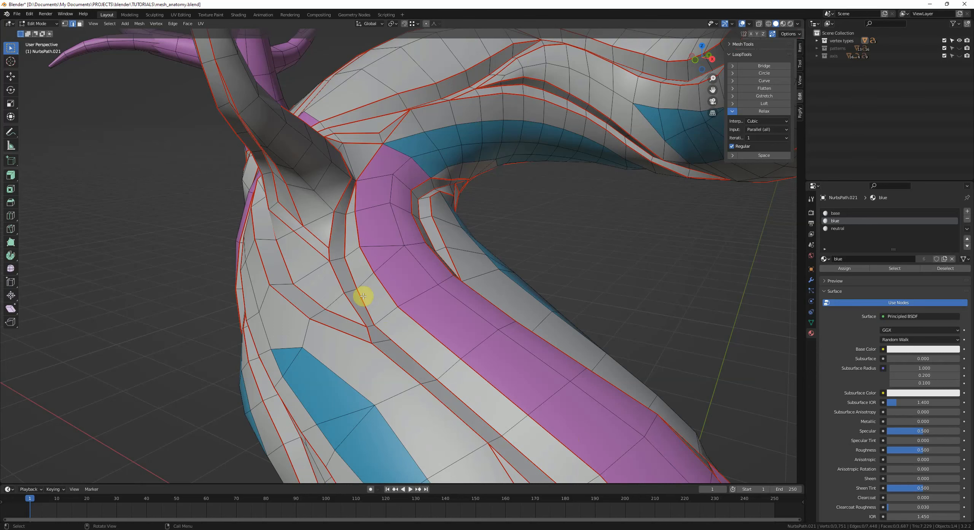
# Step: Orbit around the whole tree to view it beside the Anchor, Bridge and Floating Points labels
pyautogui.scroll(-2, 436, 269)
pyautogui.moveTo(437, 270); pyautogui.dragTo(455, 258, button='middle')
pyautogui.scroll(-6, 455, 258)
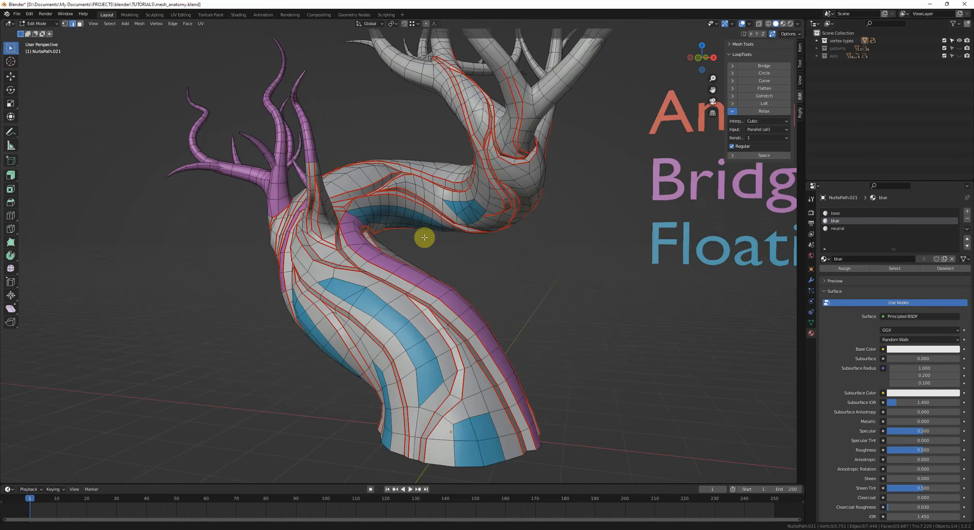
pyautogui.moveTo(544, 239); pyautogui.dragTo(532, 254, button='middle')
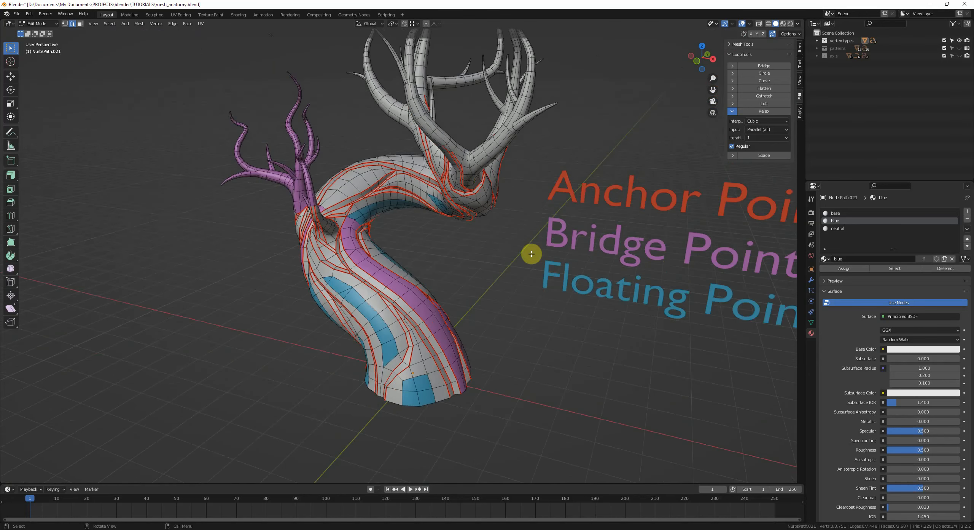
pyautogui.moveTo(344, 263)
pyautogui.mouseDown(button='middle')
pyautogui.moveTo(337, 250)
pyautogui.moveTo(365, 263)
pyautogui.mouseUp(button='middle')
pyautogui.scroll(2, 348, 256)
pyautogui.moveTo(366, 261); pyautogui.dragTo(397, 217)
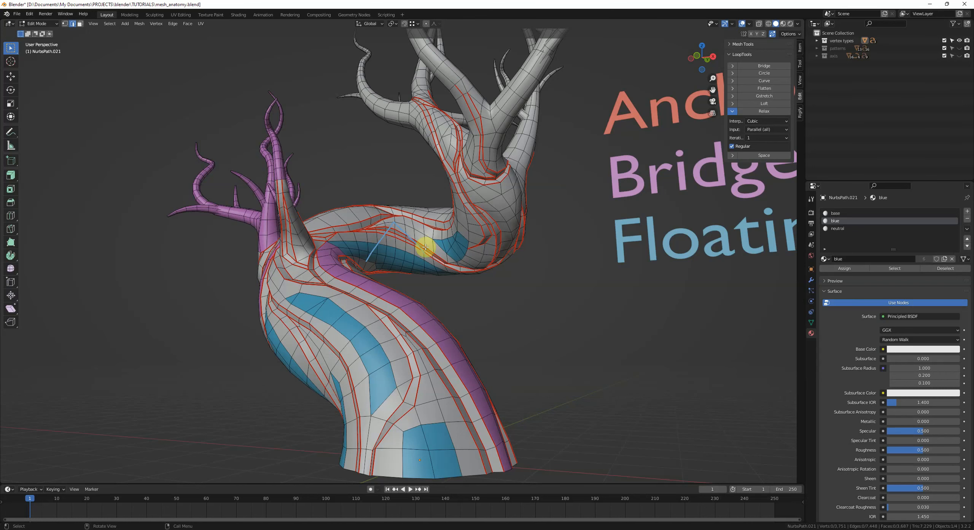
pyautogui.moveTo(398, 222)
pyautogui.mouseDown(button='middle')
pyautogui.moveTo(440, 272)
pyautogui.moveTo(417, 263)
pyautogui.moveTo(435, 298)
pyautogui.moveTo(452, 252)
pyautogui.mouseUp(button='middle')
pyautogui.scroll(-2, 382, 283)
pyautogui.keyDown('shift'); pyautogui.moveTo(483, 258); pyautogui.dragTo(456, 251, button='middle'); pyautogui.keyUp('shift')
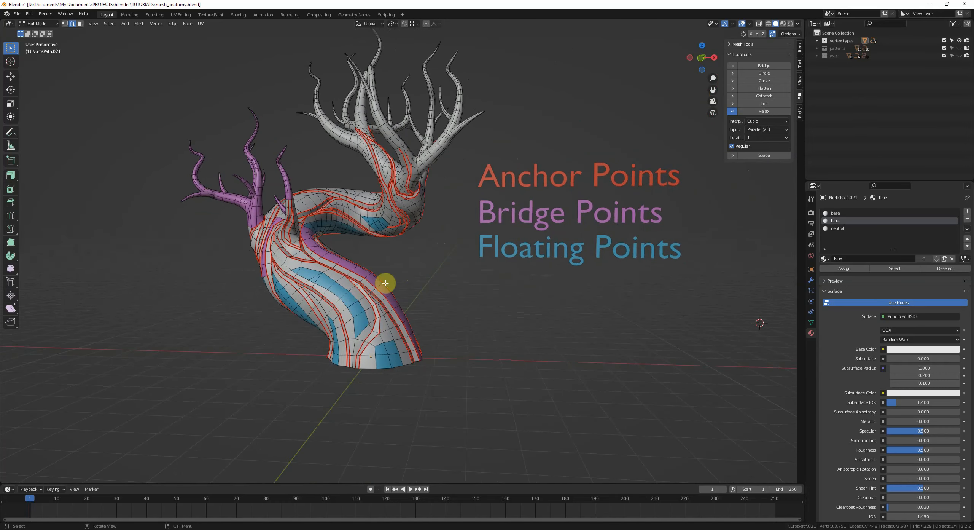
pyautogui.moveTo(552, 252); pyautogui.dragTo(265, 217, button='middle')
# Step: Return to Object Mode, deselect everything and switch to the front orthographic view
pyautogui.press('Tab')
pyautogui.hotkey('alt', 'a')
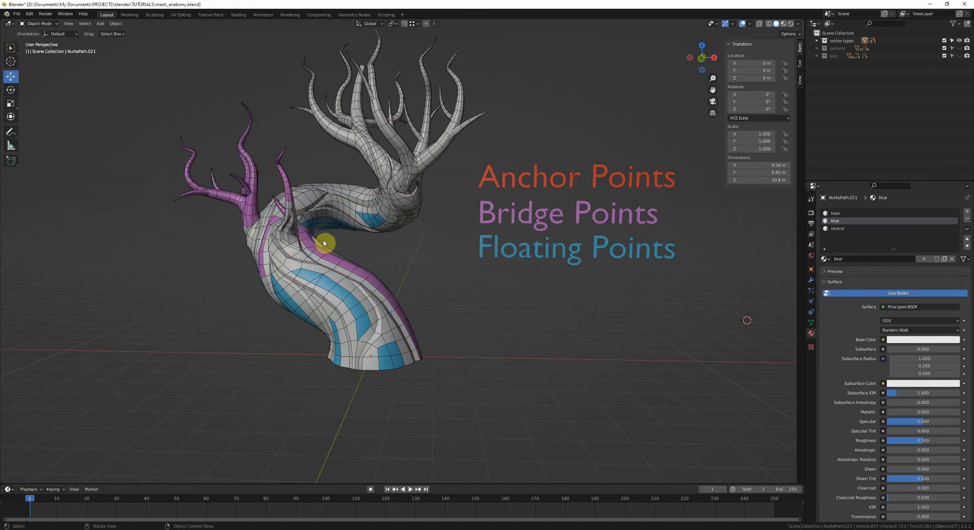
pyautogui.moveTo(380, 250)
pyautogui.keyDown('shift'); pyautogui.mouseDown(button='middle')
pyautogui.moveTo(375, 263)
pyautogui.moveTo(382, 256)
pyautogui.moveTo(369, 249)
pyautogui.mouseUp(button='middle'); pyautogui.keyUp('shift')
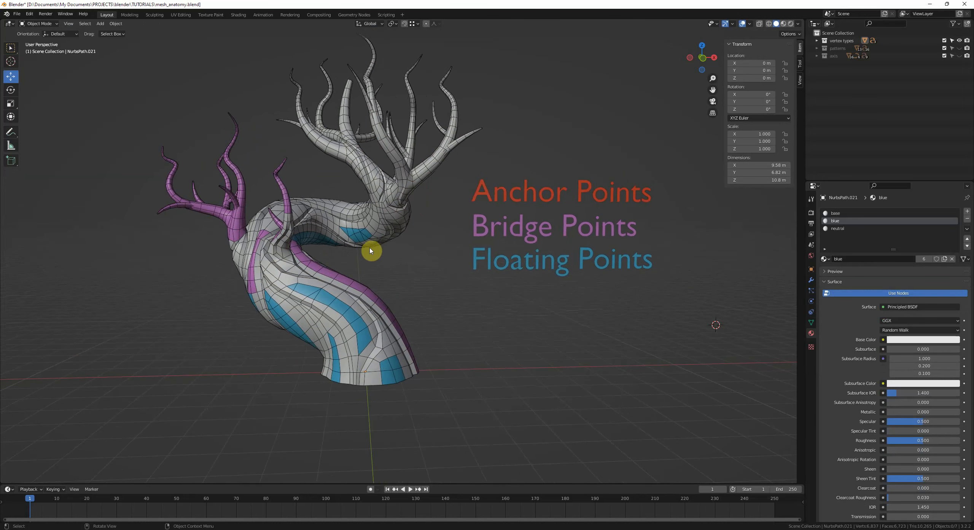
pyautogui.press('KP_1')
pyautogui.scroll(-2, 520, 152)
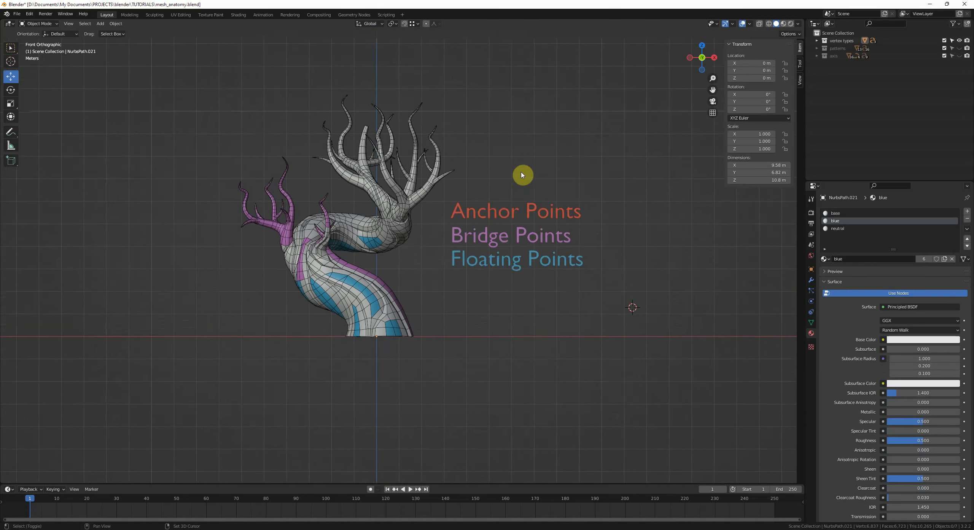
# Step: Hide the vertex types collection and show the patterns collection
pyautogui.click(959, 41)
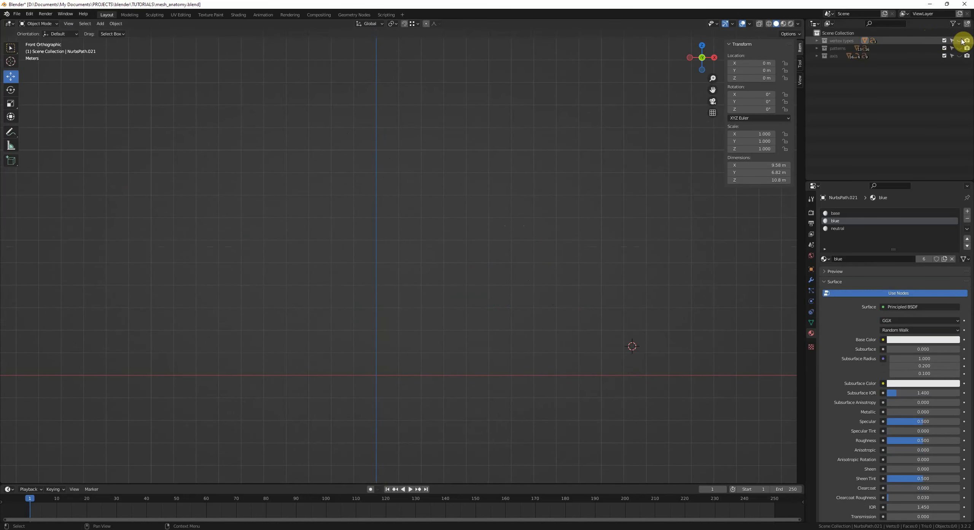
pyautogui.click(959, 48)
pyautogui.scroll(2, 534, 251)
pyautogui.scroll(5, 558, 247)
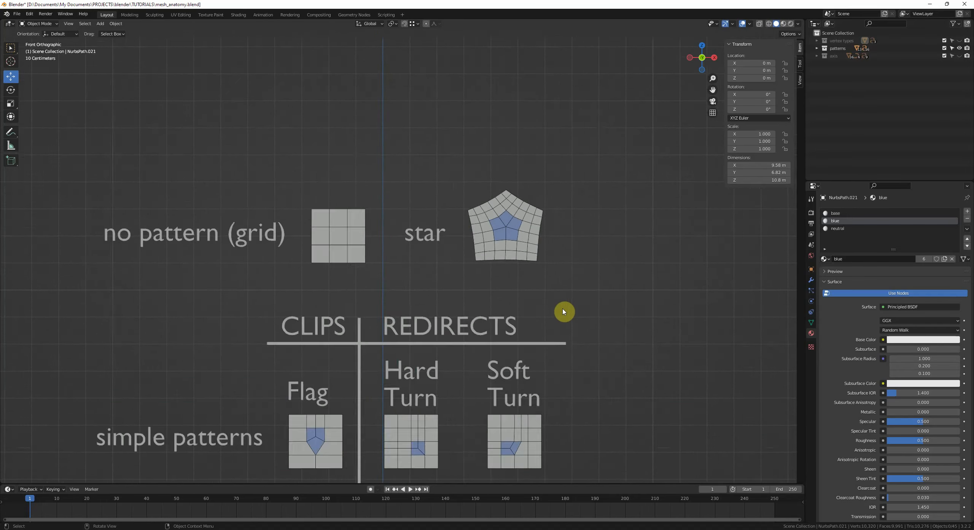
# Step: Examine the no-pattern grid and star pattern planes, selecting each in turn
pyautogui.keyDown('shift'); pyautogui.moveTo(521, 267); pyautogui.dragTo(587, 315, button='middle'); pyautogui.keyUp('shift')
pyautogui.scroll(-1, 587, 315)
pyautogui.click(399, 258)
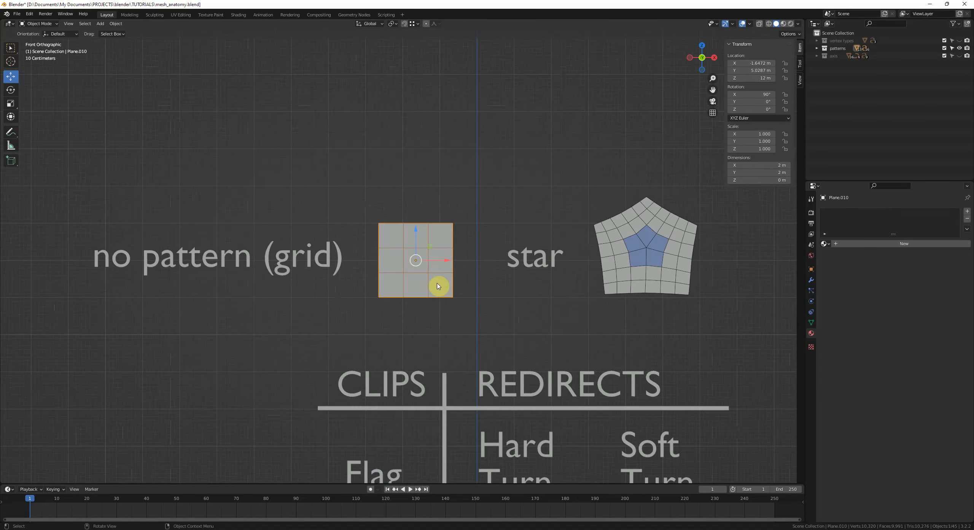
pyautogui.click(488, 313)
pyautogui.click(412, 287)
pyautogui.click(410, 214)
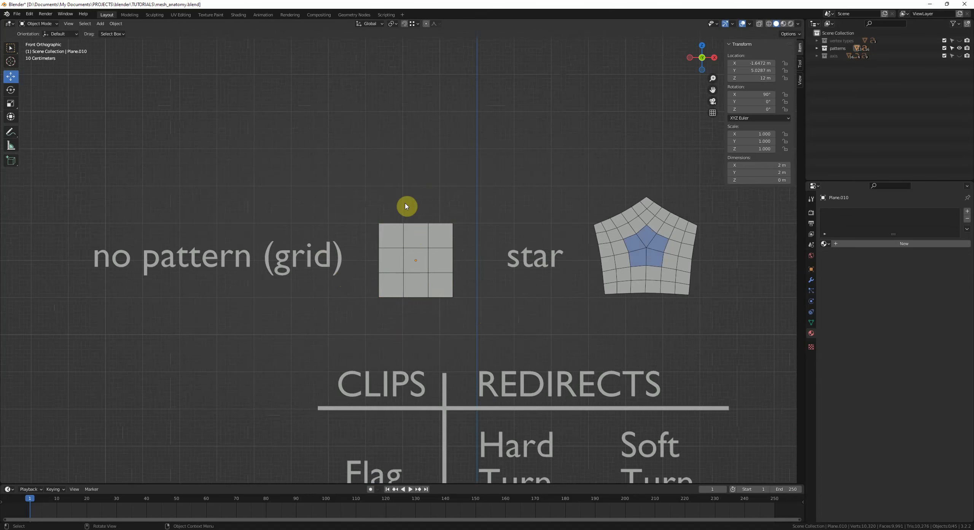
pyautogui.keyDown('shift'); pyautogui.moveTo(518, 313); pyautogui.dragTo(446, 315, button='middle'); pyautogui.keyUp('shift')
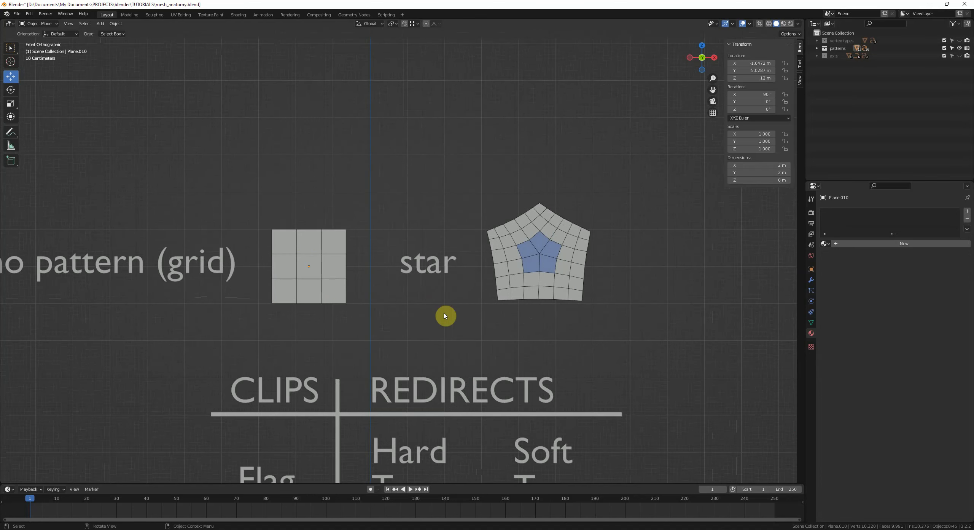
pyautogui.click(554, 297)
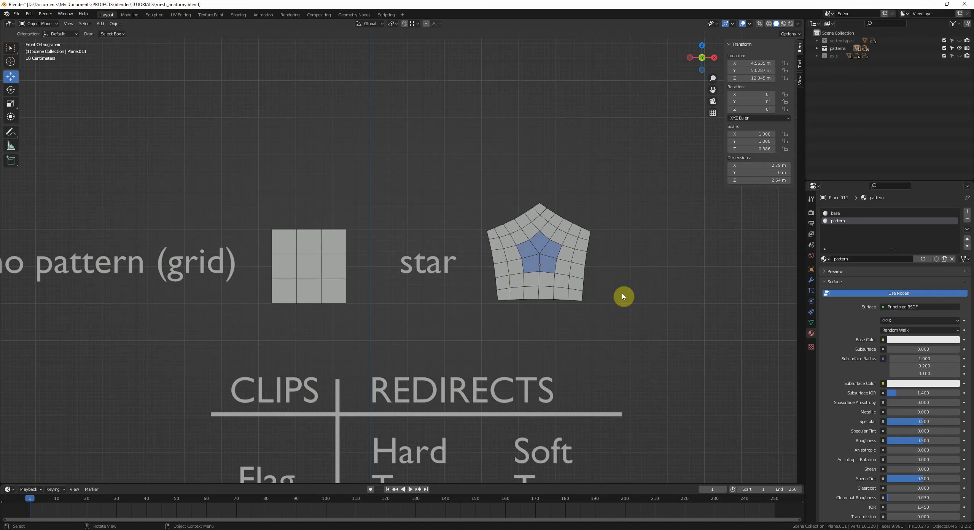
pyautogui.click(590, 289)
# Step: Trace the edge loops flowing around the star pattern's pentagonal center with annotation strokes
pyautogui.hotkey('alt', 'a')
pyautogui.scroll(3, 555, 204)
pyautogui.moveTo(598, 194); pyautogui.dragTo(471, 276)
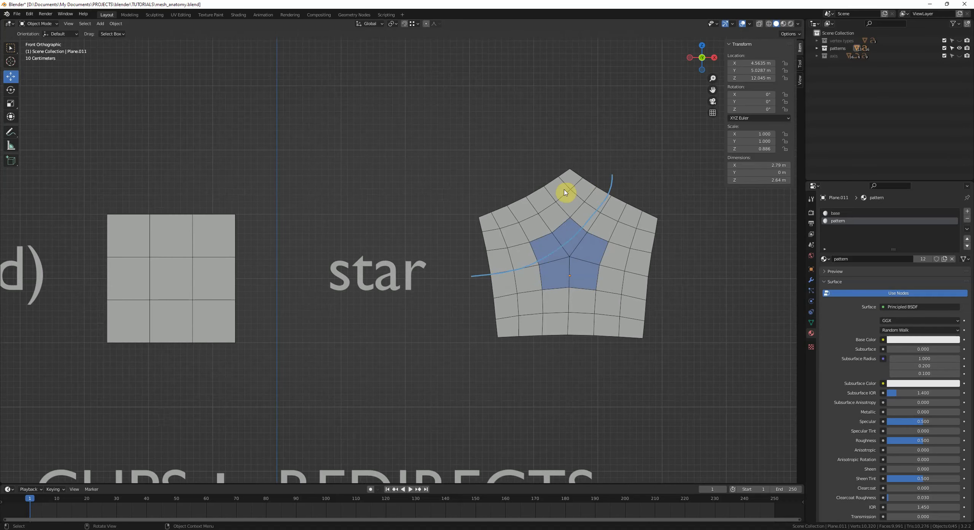
pyautogui.moveTo(547, 179); pyautogui.dragTo(681, 262)
pyautogui.moveTo(670, 188)
pyautogui.mouseDown()
pyautogui.moveTo(591, 240)
pyautogui.moveTo(578, 342)
pyautogui.mouseUp()
pyautogui.moveTo(506, 194); pyautogui.dragTo(510, 206)
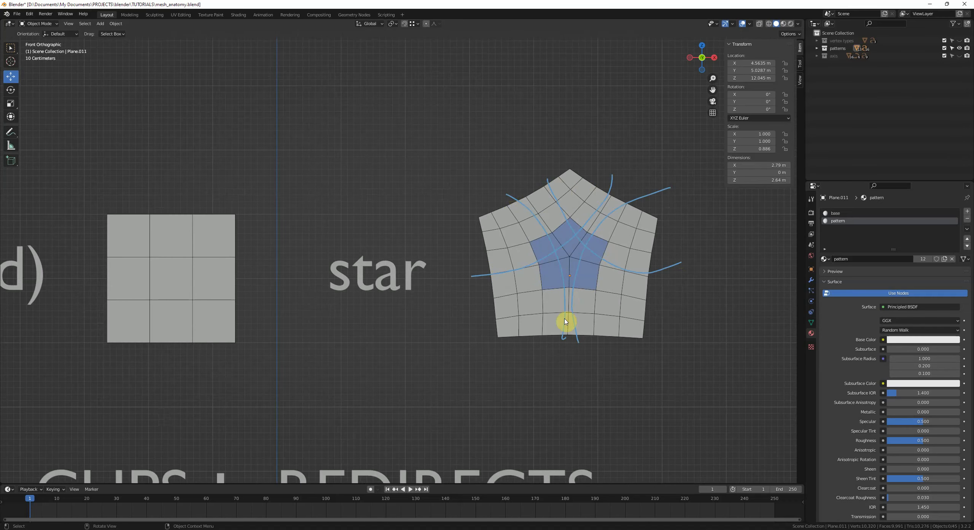
pyautogui.moveTo(677, 283)
pyautogui.mouseDown()
pyautogui.moveTo(531, 283)
pyautogui.moveTo(489, 316)
pyautogui.mouseUp()
pyautogui.moveTo(595, 374)
pyautogui.mouseDown()
pyautogui.moveTo(597, 345)
pyautogui.moveTo(572, 335)
pyautogui.mouseUp()
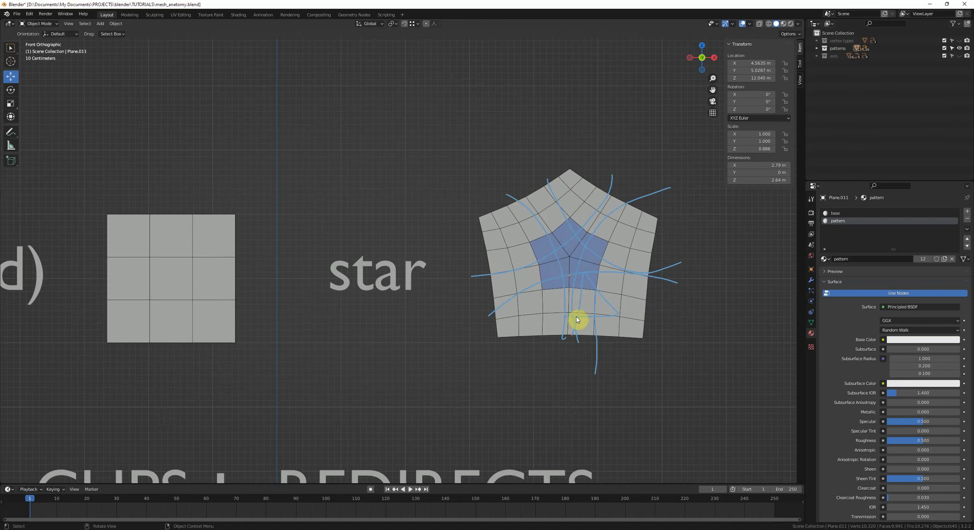
# Step: Add further annotation strokes along the star's lower loops, then erase all the strokes
pyautogui.scroll(-1, 634, 314)
pyautogui.keyDown('shift'); pyautogui.moveTo(651, 314); pyautogui.dragTo(620, 309, button='middle'); pyautogui.keyUp('shift')
pyautogui.keyDown('shift'); pyautogui.moveTo(482, 240); pyautogui.dragTo(483, 243, button='middle'); pyautogui.keyUp('shift')
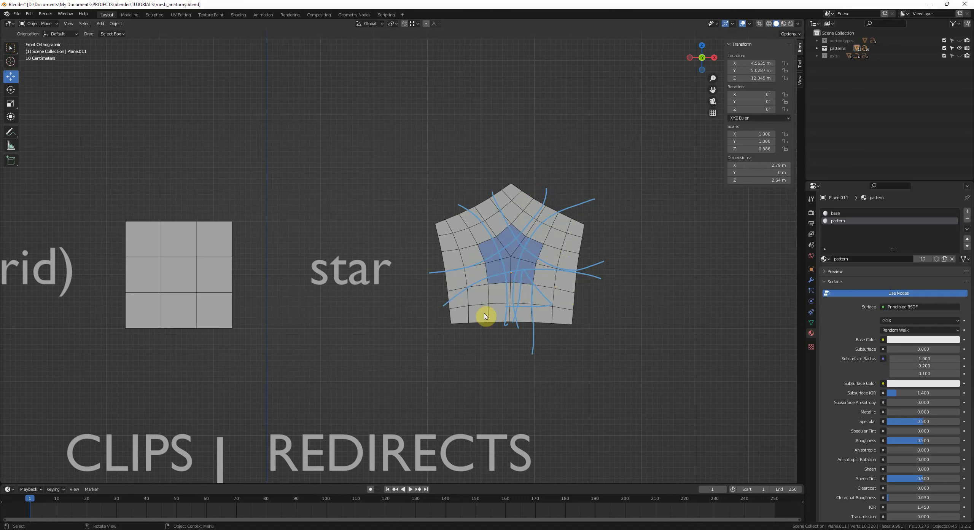
pyautogui.moveTo(524, 264)
pyautogui.mouseDown(button='right')
pyautogui.moveTo(579, 234)
pyautogui.moveTo(555, 216)
pyautogui.mouseUp(button='right')
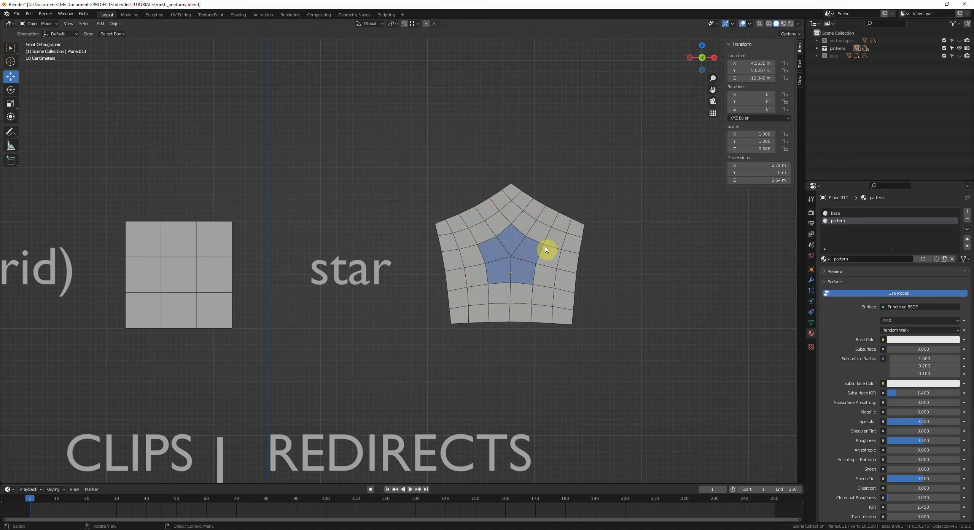
pyautogui.scroll(-2, 577, 276)
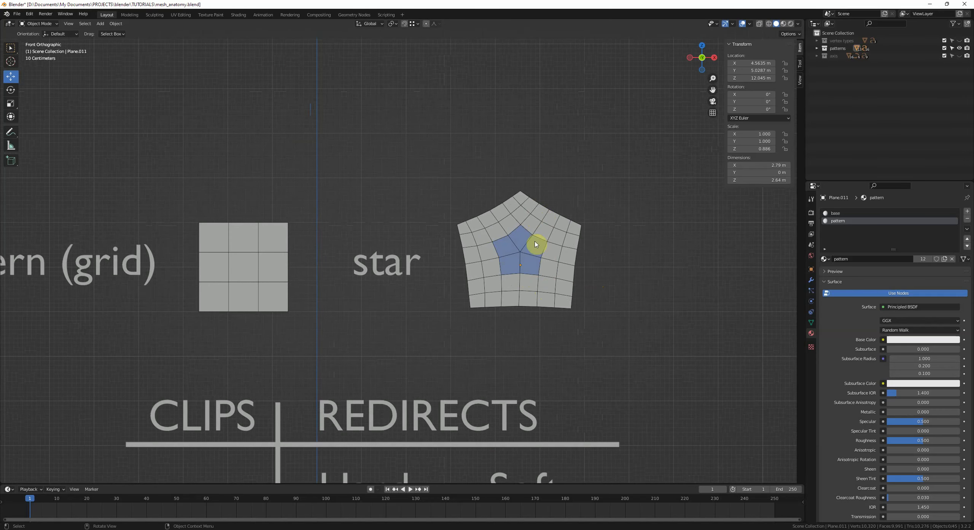
pyautogui.scroll(2, 528, 265)
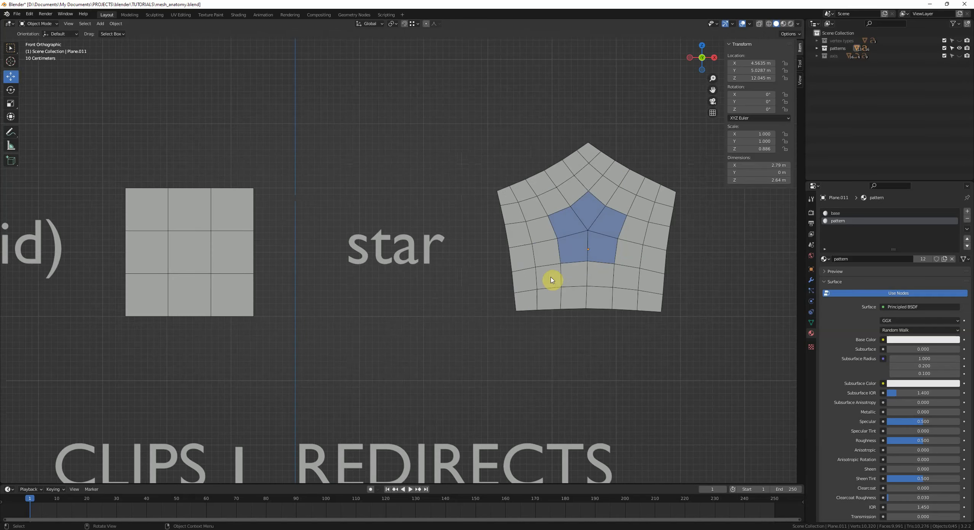
# Step: Select the star plane, sketch annotation strokes across its outer loops, then deselect it
pyautogui.click(551, 259)
pyautogui.keyDown('shift'); pyautogui.moveTo(551, 260); pyautogui.dragTo(479, 277, button='middle'); pyautogui.keyUp('shift')
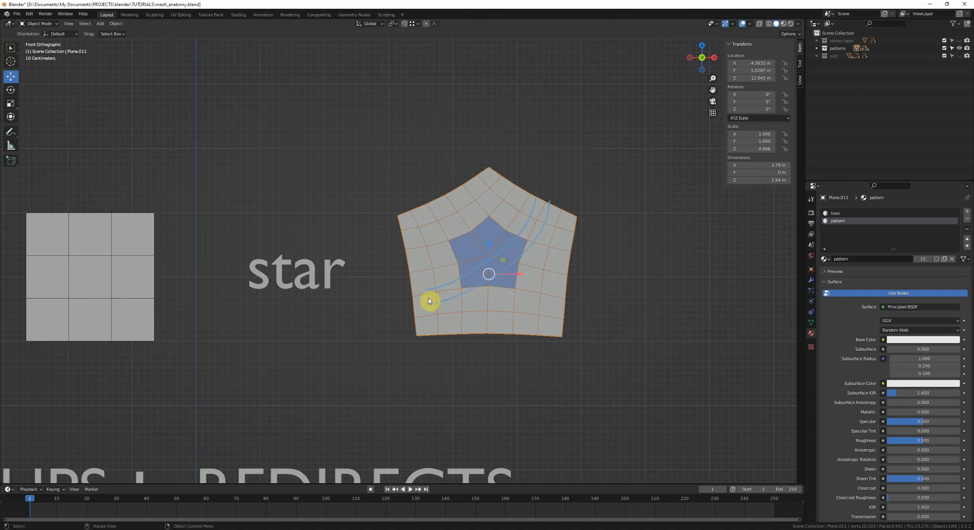
pyautogui.press('d')
pyautogui.moveTo(528, 300); pyautogui.dragTo(531, 322)
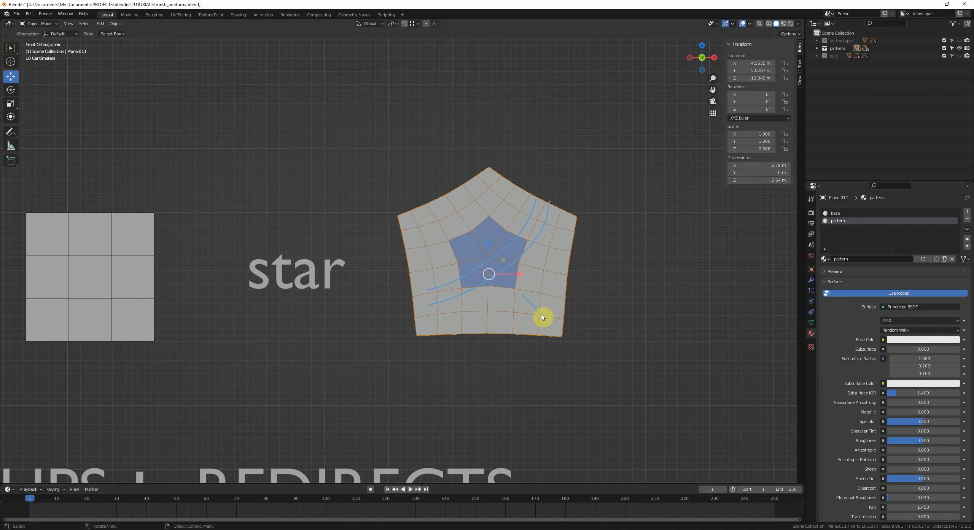
pyautogui.moveTo(550, 323); pyautogui.dragTo(478, 318, button='right')
pyautogui.scroll(-2, 508, 250)
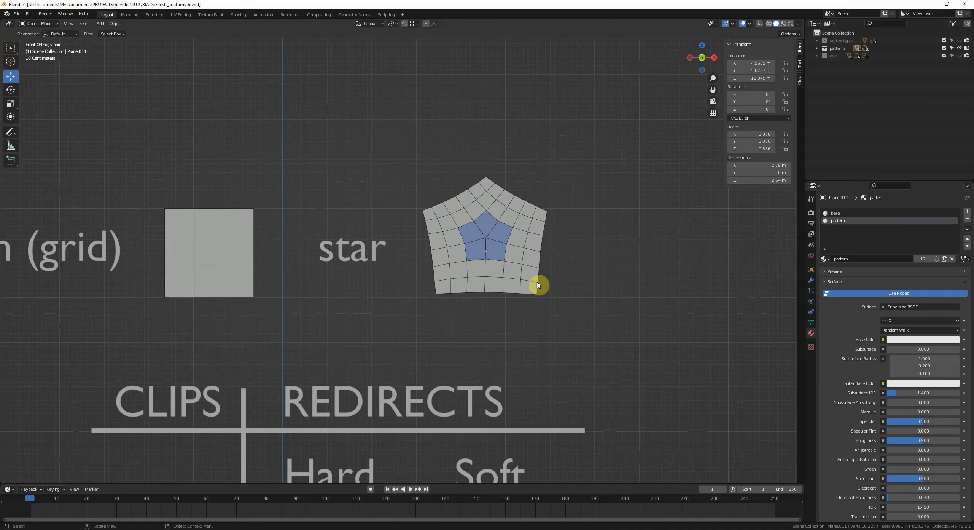
pyautogui.keyDown('shift'); pyautogui.moveTo(543, 300); pyautogui.dragTo(569, 279, button='middle'); pyautogui.keyUp('shift')
pyautogui.click(589, 234)
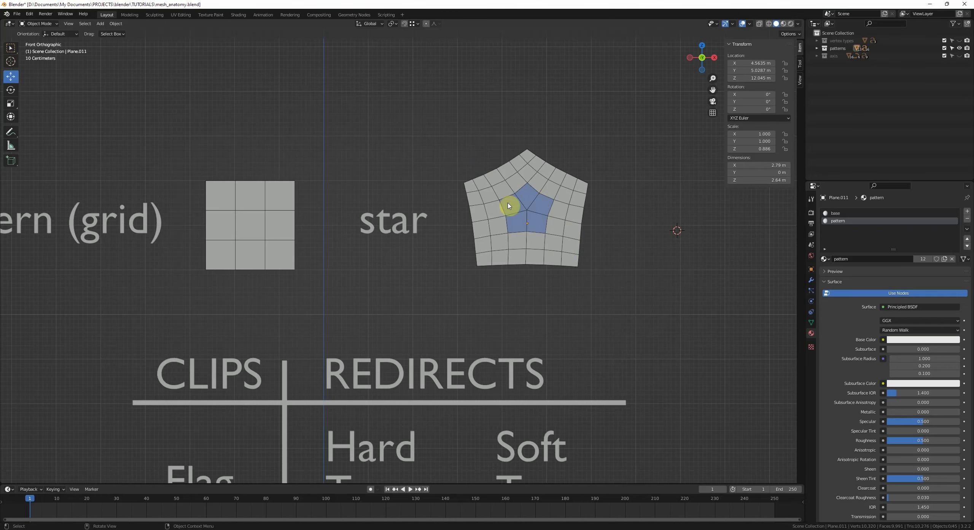
# Step: Scroll through the pattern chart to examine the Flag, Turn, Shield and U-Turn examples
pyautogui.scroll(-2, 404, 218)
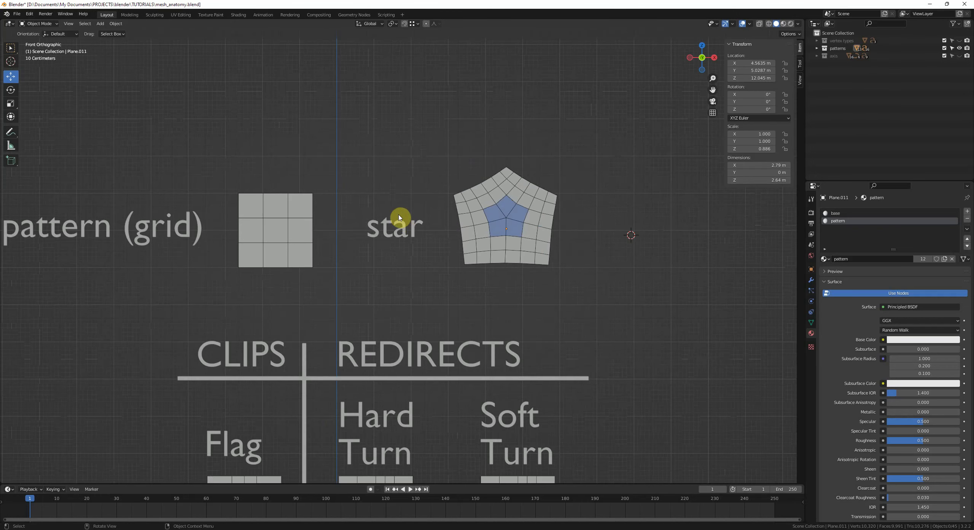
pyautogui.keyDown('shift'); pyautogui.scroll(-5, 465, 245); pyautogui.keyUp('shift')
pyautogui.scroll(-1, 544, 228)
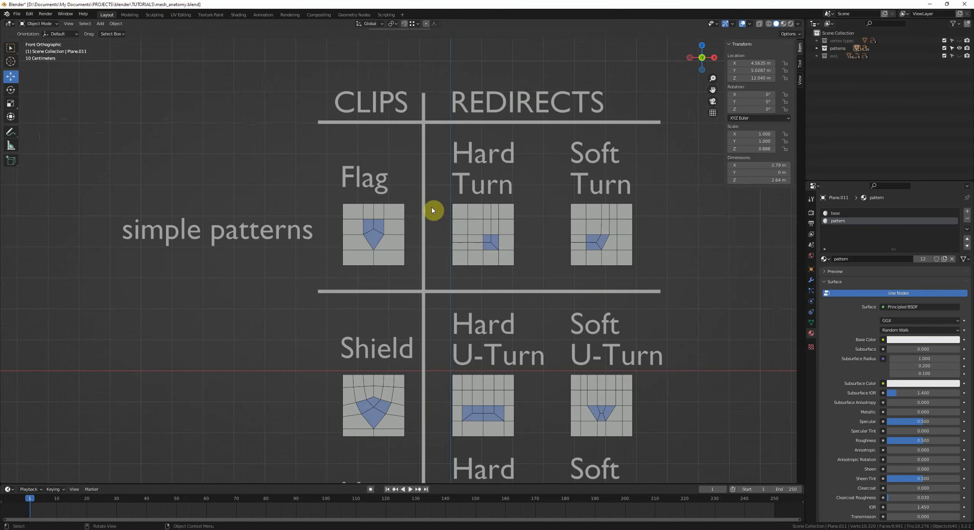
pyautogui.scroll(-1, 442, 229)
pyautogui.keyDown('shift'); pyautogui.scroll(2, 444, 249); pyautogui.keyUp('shift')
pyautogui.keyDown('shift'); pyautogui.scroll(1, 444, 253); pyautogui.keyUp('shift')
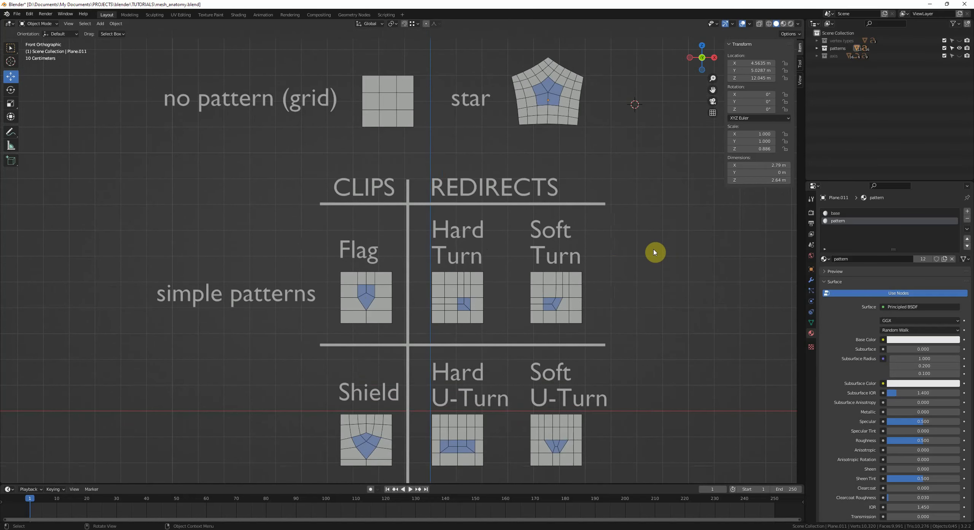
# Step: Select the CLIPS heading and then the REDIRECTS heading in the pattern chart
pyautogui.click(376, 190)
pyautogui.scroll(3, 378, 191)
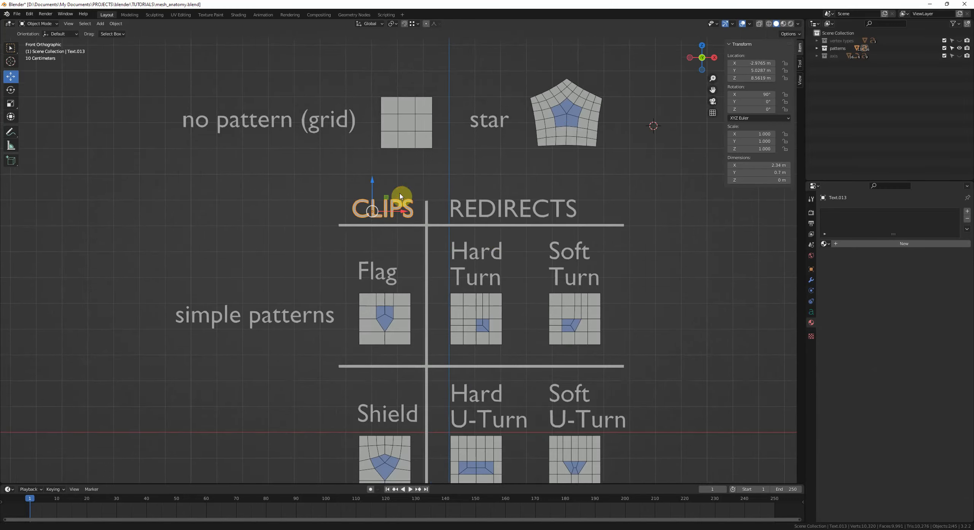
pyautogui.keyDown('shift'); pyautogui.scroll(2, 418, 244); pyautogui.keyUp('shift')
pyautogui.click(359, 237)
pyautogui.click(526, 251)
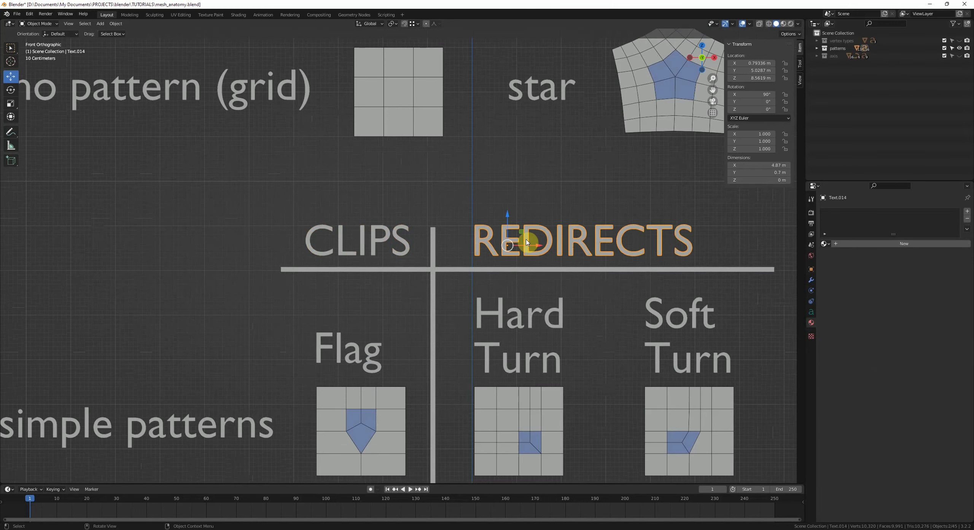
# Step: Sketch annotation strokes above the no-pattern grid plane to illustrate straight edge flow
pyautogui.keyDown('shift'); pyautogui.moveTo(530, 147); pyautogui.dragTo(506, 272, button='middle'); pyautogui.keyUp('shift')
pyautogui.press('d')
pyautogui.moveTo(368, 138)
pyautogui.mouseDown()
pyautogui.moveTo(378, 285)
pyautogui.moveTo(373, 157)
pyautogui.mouseUp()
pyautogui.moveTo(312, 229); pyautogui.dragTo(422, 211)
pyautogui.moveTo(338, 238)
pyautogui.mouseDown(button='right')
pyautogui.moveTo(429, 184)
pyautogui.moveTo(362, 146)
pyautogui.mouseUp(button='right')
pyautogui.moveTo(358, 116)
pyautogui.mouseDown()
pyautogui.moveTo(357, 195)
pyautogui.moveTo(390, 108)
pyautogui.mouseUp()
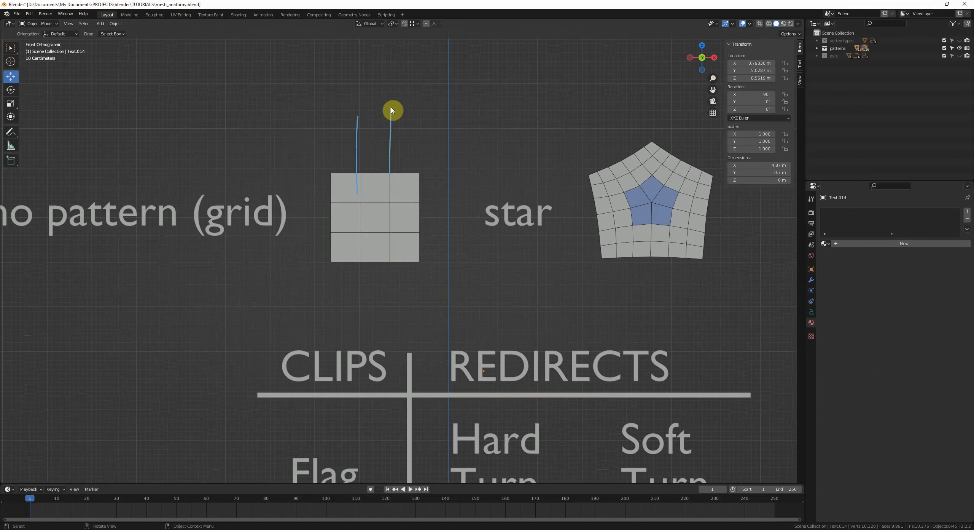
pyautogui.moveTo(384, 308); pyautogui.dragTo(380, 243)
pyautogui.moveTo(378, 244); pyautogui.dragTo(375, 98, button='right')
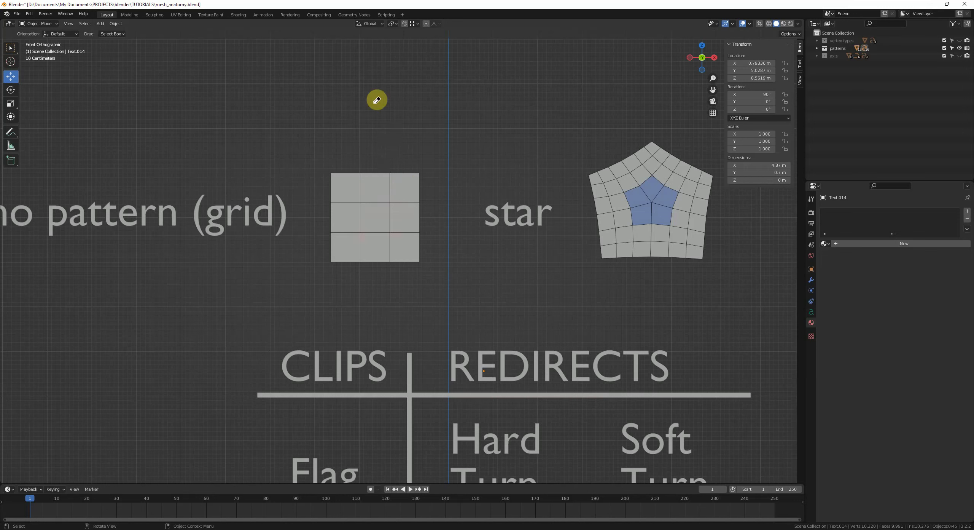
pyautogui.moveTo(469, 209); pyautogui.dragTo(304, 218)
pyautogui.moveTo(466, 275)
pyautogui.mouseDown(button='right')
pyautogui.moveTo(386, 211)
pyautogui.moveTo(191, 226)
pyautogui.mouseUp(button='right')
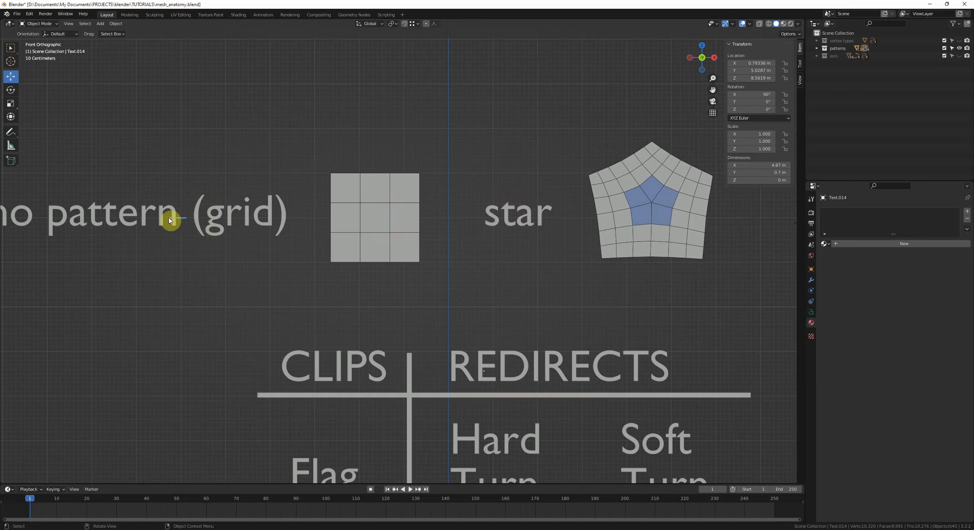
# Step: Sketch annotation strokes across the no-pattern grid plane to trace its straight, continuous edge loops
pyautogui.moveTo(169, 218); pyautogui.dragTo(484, 209)
pyautogui.moveTo(356, 96); pyautogui.dragTo(372, 307)
pyautogui.moveTo(487, 212); pyautogui.dragTo(120, 233, button='right')
pyautogui.moveTo(362, 83); pyautogui.dragTo(357, 321, button='right')
pyautogui.moveTo(441, 152); pyautogui.dragTo(306, 283)
pyautogui.moveTo(306, 280)
pyautogui.mouseDown(button='right')
pyautogui.moveTo(309, 267)
pyautogui.moveTo(472, 152)
pyautogui.mouseUp(button='right')
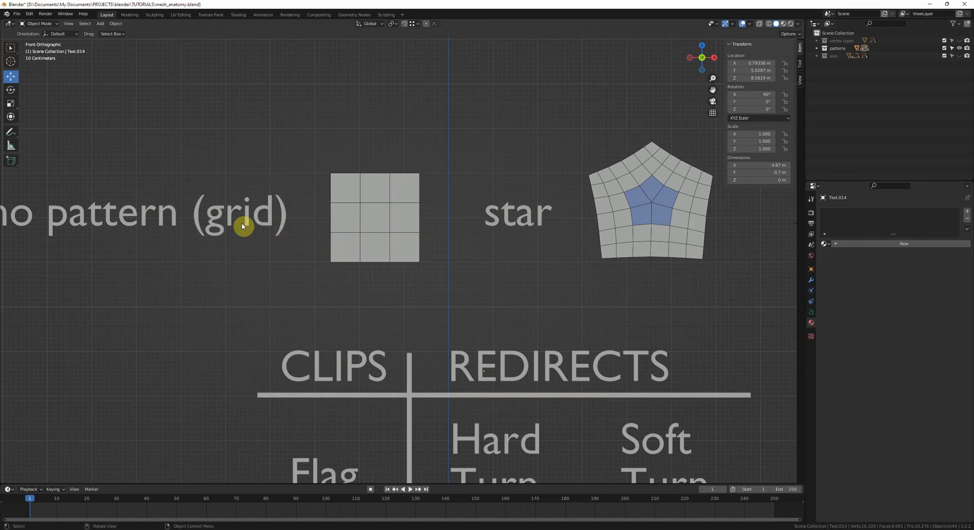
pyautogui.moveTo(380, 306)
pyautogui.mouseDown()
pyautogui.moveTo(373, 237)
pyautogui.moveTo(438, 219)
pyautogui.mouseUp()
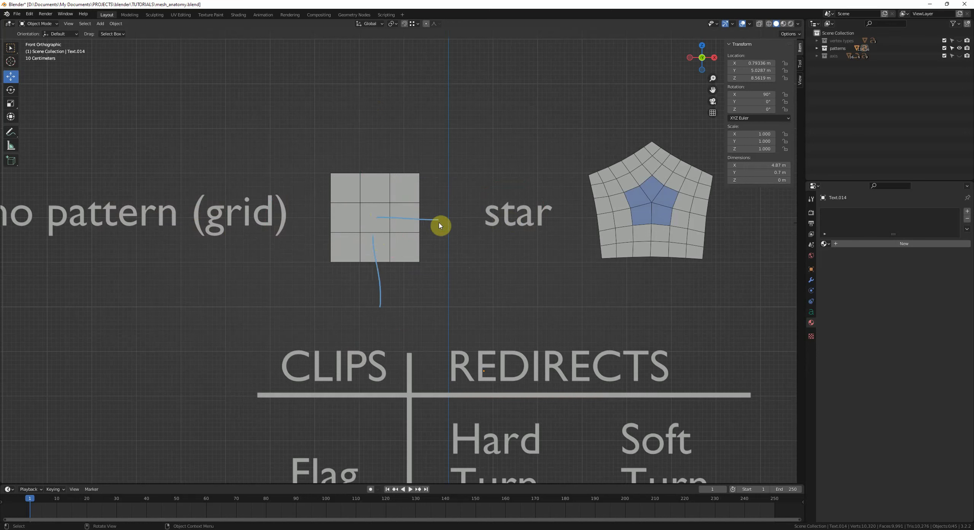
pyautogui.moveTo(296, 239)
pyautogui.mouseDown(button='right')
pyautogui.moveTo(378, 299)
pyautogui.moveTo(483, 210)
pyautogui.mouseUp(button='right')
# Step: Select the Flag, Hard Turn and Soft Turn pattern planes together and enter Edit Mode on them
pyautogui.scroll(-2, 478, 259)
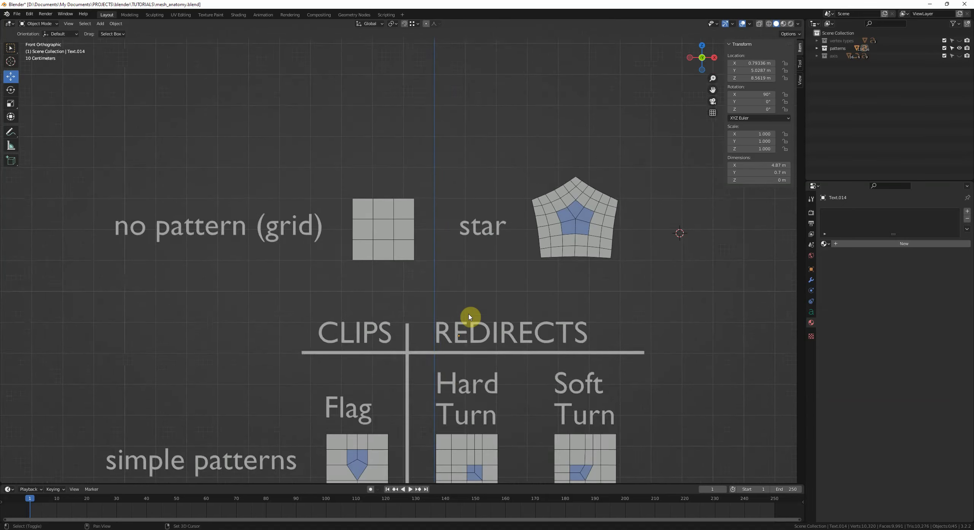
pyautogui.moveTo(463, 323)
pyautogui.keyDown('shift'); pyautogui.mouseDown(button='middle')
pyautogui.moveTo(426, 193)
pyautogui.moveTo(392, 247)
pyautogui.mouseUp(button='middle'); pyautogui.keyUp('shift')
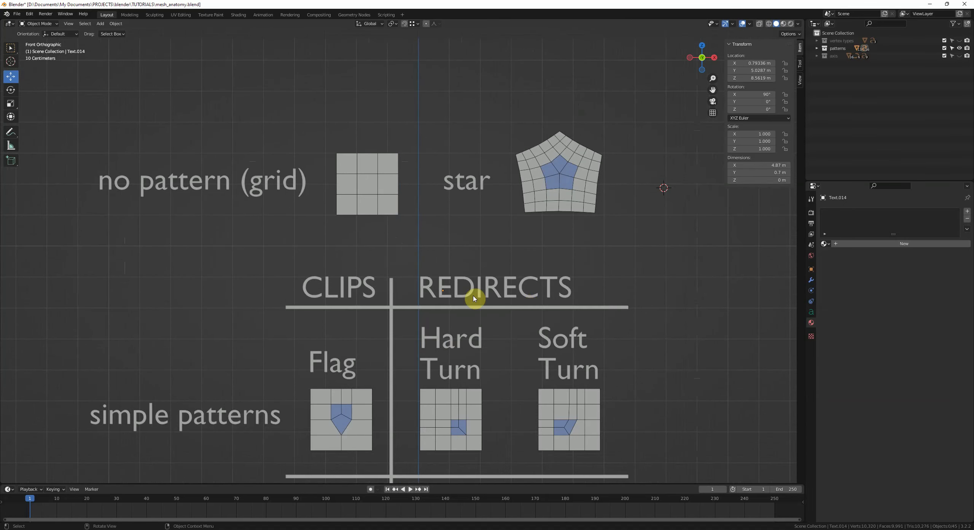
pyautogui.keyDown('shift'); pyautogui.scroll(-5, 548, 288); pyautogui.keyUp('shift')
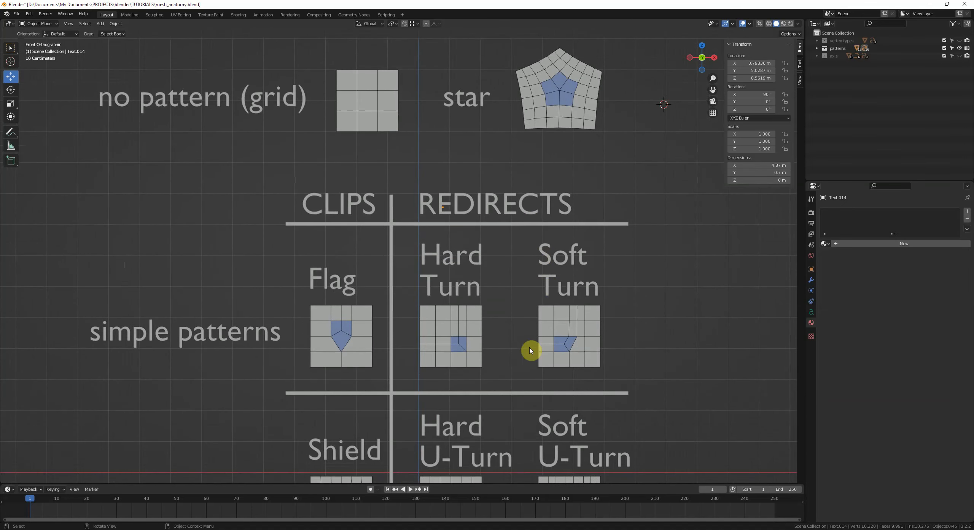
pyautogui.keyDown('shift'); pyautogui.scroll(-2, 541, 312); pyautogui.keyUp('shift')
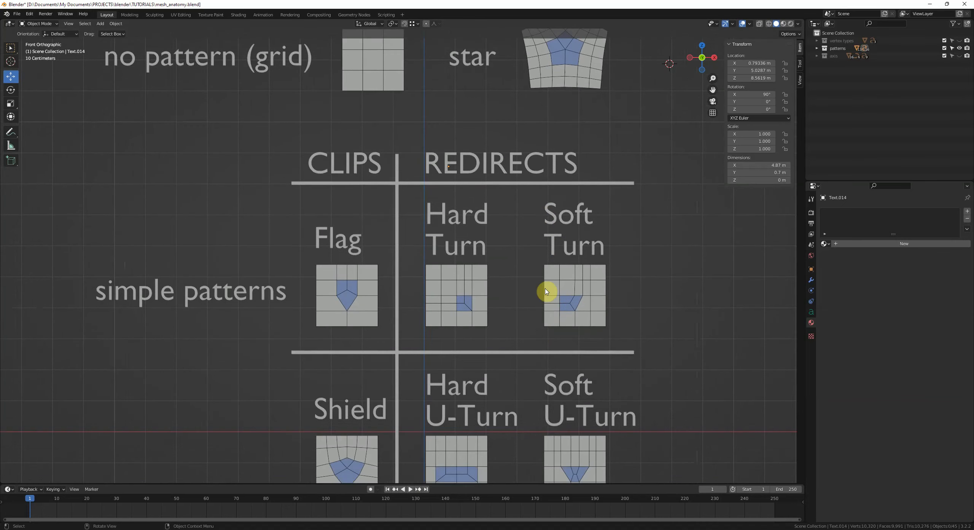
pyautogui.scroll(1, 613, 342)
pyautogui.keyDown('shift'); pyautogui.moveTo(599, 336); pyautogui.dragTo(624, 333, button='middle'); pyautogui.keyUp('shift')
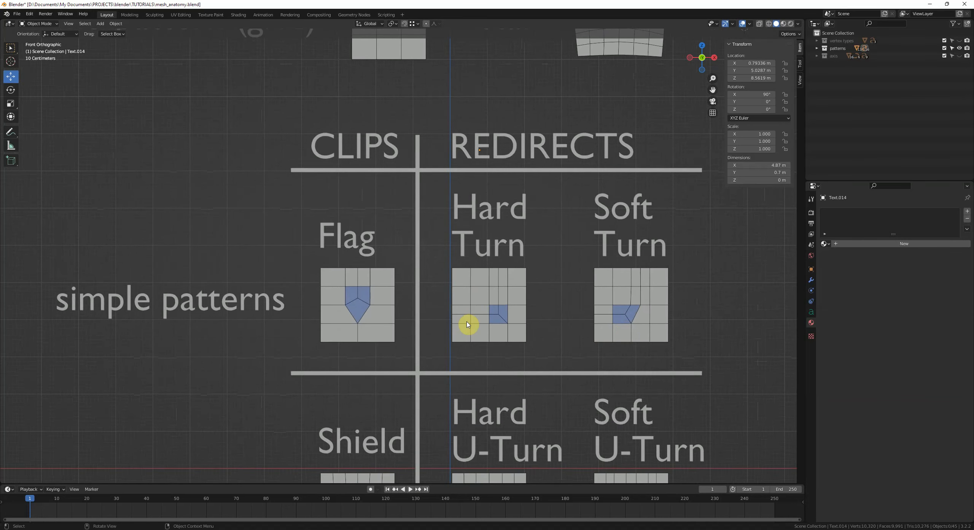
pyautogui.click(388, 310)
pyautogui.keyDown('shift'); pyautogui.moveTo(388, 310); pyautogui.dragTo(415, 271, button='middle'); pyautogui.keyUp('shift')
pyautogui.press('Tab')
pyautogui.keyDown('shift'); pyautogui.moveTo(481, 287); pyautogui.dragTo(476, 282, button='middle'); pyautogui.keyUp('shift')
pyautogui.press('Tab')
pyautogui.keyDown('shift'); pyautogui.click(473, 283); pyautogui.keyUp('shift')
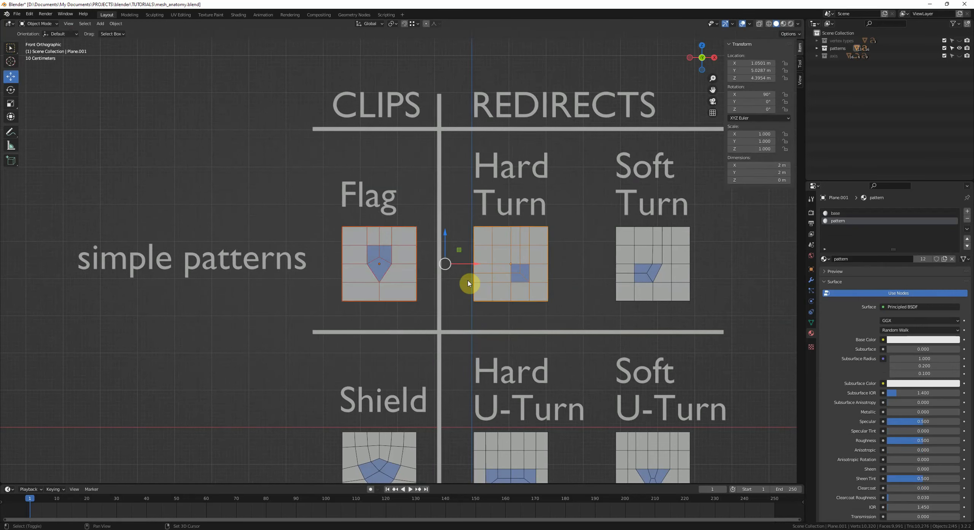
pyautogui.keyDown('shift'); pyautogui.click(635, 290); pyautogui.keyUp('shift')
pyautogui.press('Tab')
pyautogui.keyDown('shift'); pyautogui.moveTo(600, 319); pyautogui.dragTo(556, 308, button='middle'); pyautogui.keyUp('shift')
# Step: Sketch an annotated grid with downward arrows beside the Flag pattern to illustrate how the clip ends edge loops
pyautogui.scroll(1, 556, 309)
pyautogui.scroll(1, 540, 295)
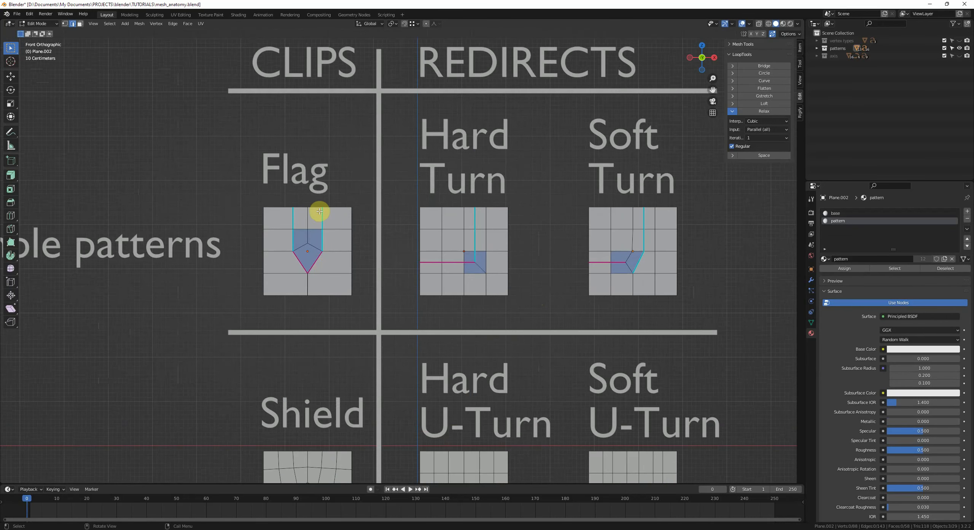
pyautogui.keyDown('shift'); pyautogui.moveTo(336, 230); pyautogui.dragTo(389, 233, button='middle'); pyautogui.keyUp('shift')
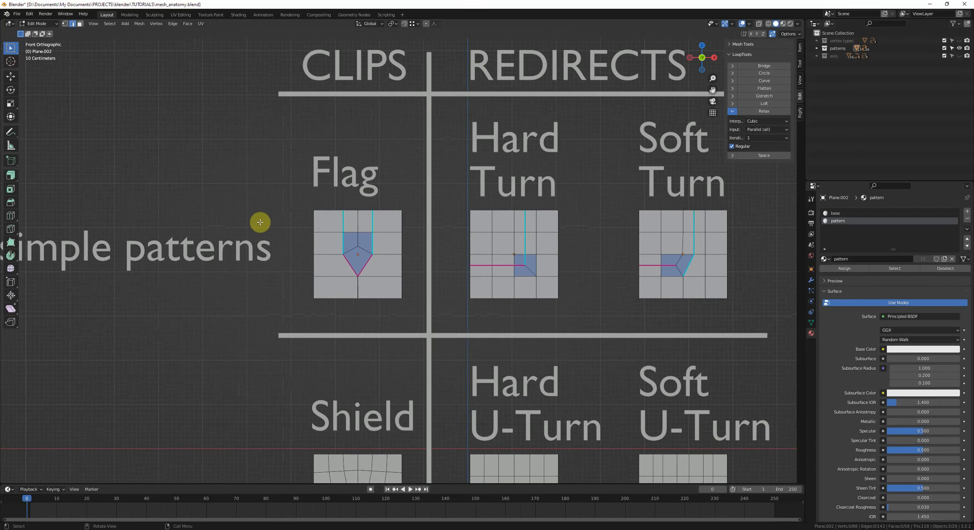
pyautogui.moveTo(215, 147)
pyautogui.mouseDown()
pyautogui.moveTo(218, 218)
pyautogui.moveTo(283, 140)
pyautogui.moveTo(284, 213)
pyautogui.moveTo(217, 219)
pyautogui.mouseUp()
pyautogui.moveTo(246, 143); pyautogui.dragTo(255, 236)
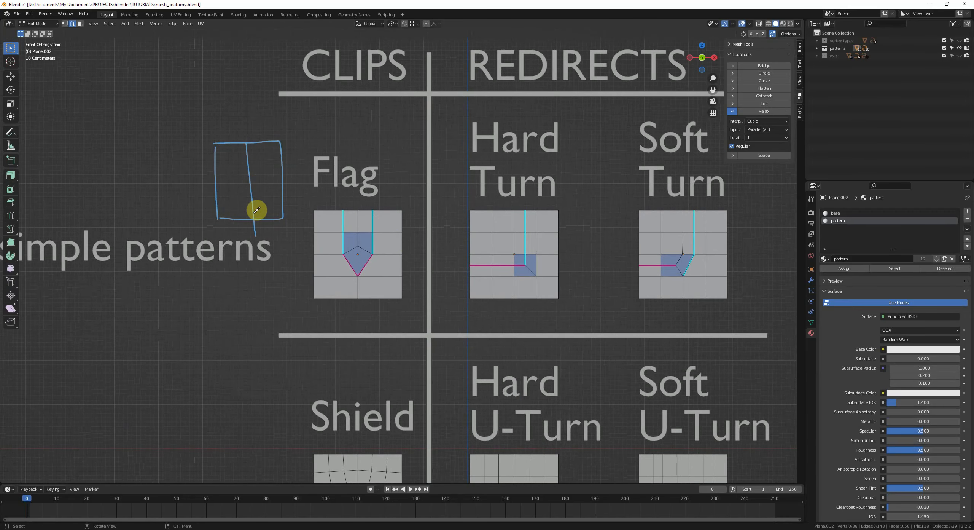
pyautogui.moveTo(227, 186)
pyautogui.mouseDown()
pyautogui.moveTo(293, 184)
pyautogui.moveTo(280, 199)
pyautogui.mouseUp()
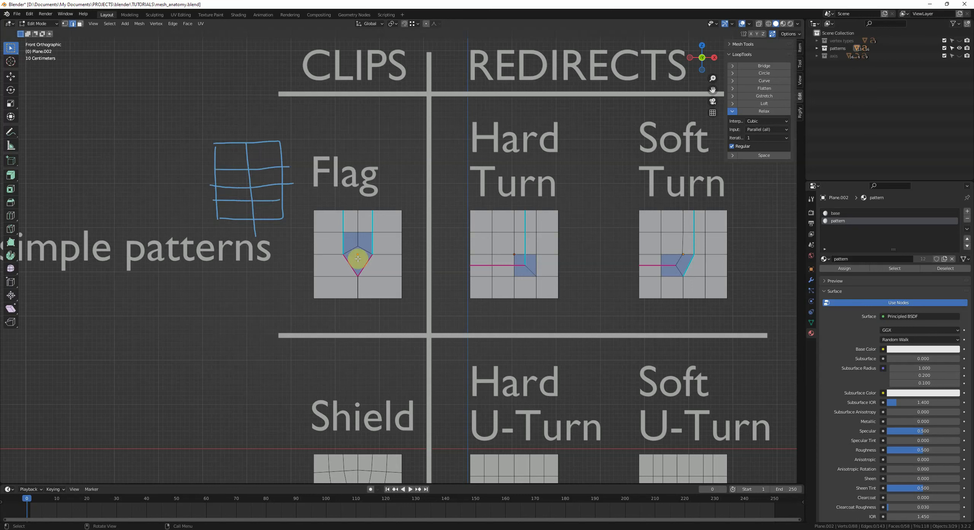
pyautogui.moveTo(232, 144); pyautogui.dragTo(236, 176)
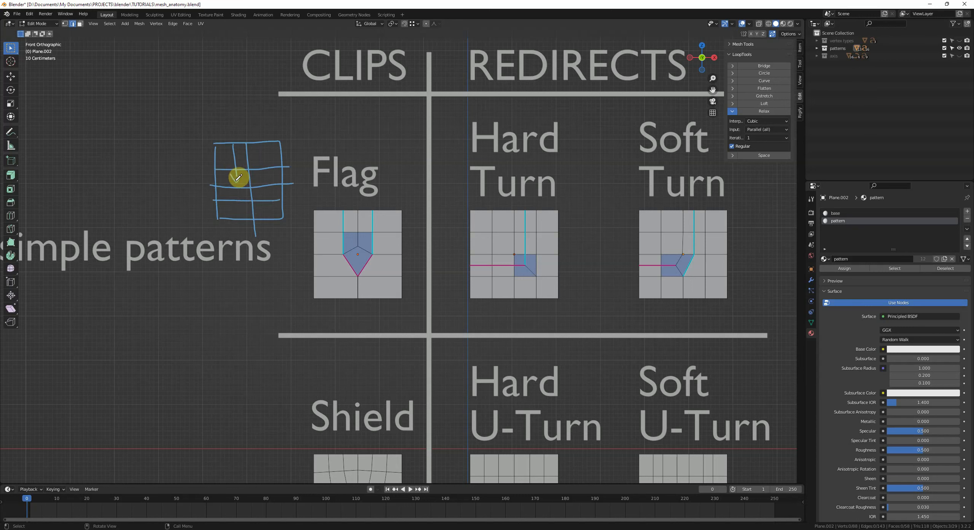
pyautogui.moveTo(266, 142); pyautogui.dragTo(274, 167)
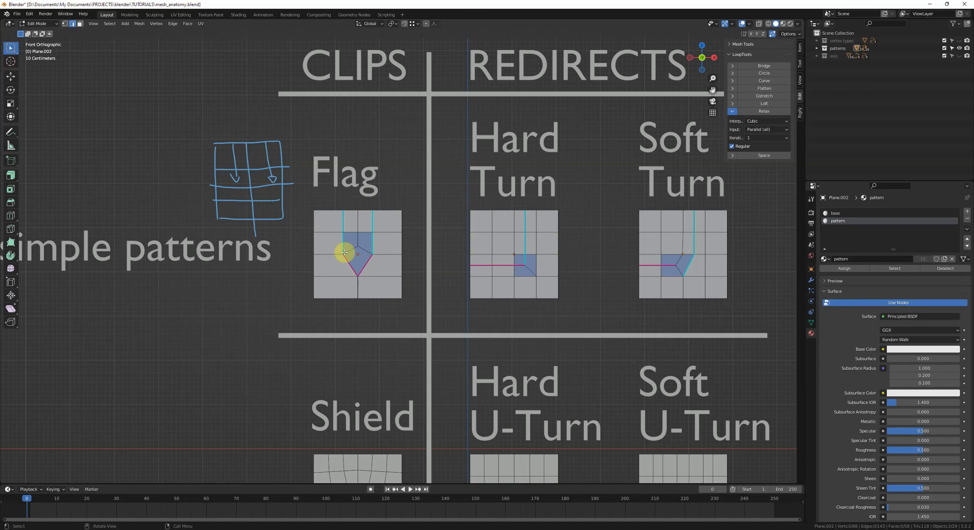
pyautogui.keyDown('shift'); pyautogui.moveTo(369, 256); pyautogui.dragTo(371, 262, button='middle'); pyautogui.keyUp('shift')
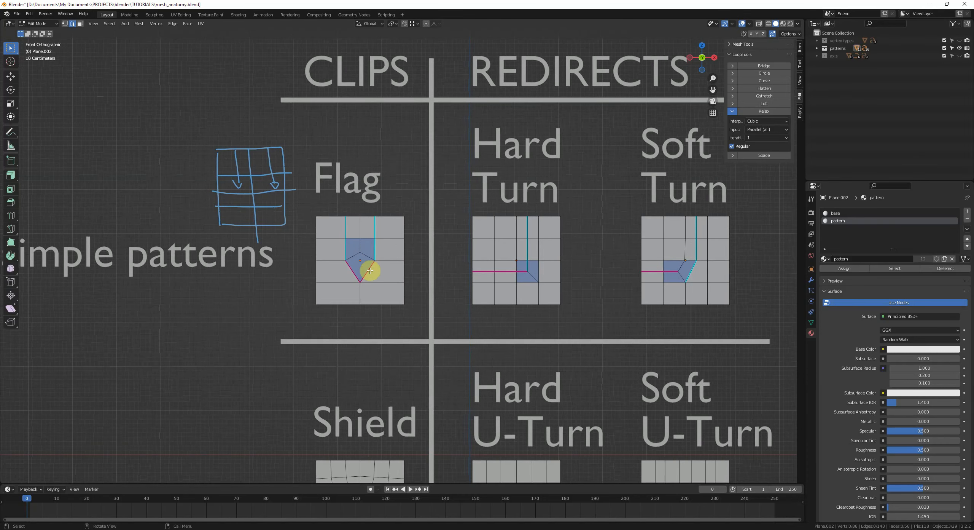
pyautogui.moveTo(277, 193); pyautogui.dragTo(262, 206)
pyautogui.moveTo(246, 206); pyautogui.dragTo(264, 212)
pyautogui.keyDown('ctrl'); pyautogui.moveTo(361, 247); pyautogui.dragTo(358, 250, button='middle'); pyautogui.keyUp('ctrl')
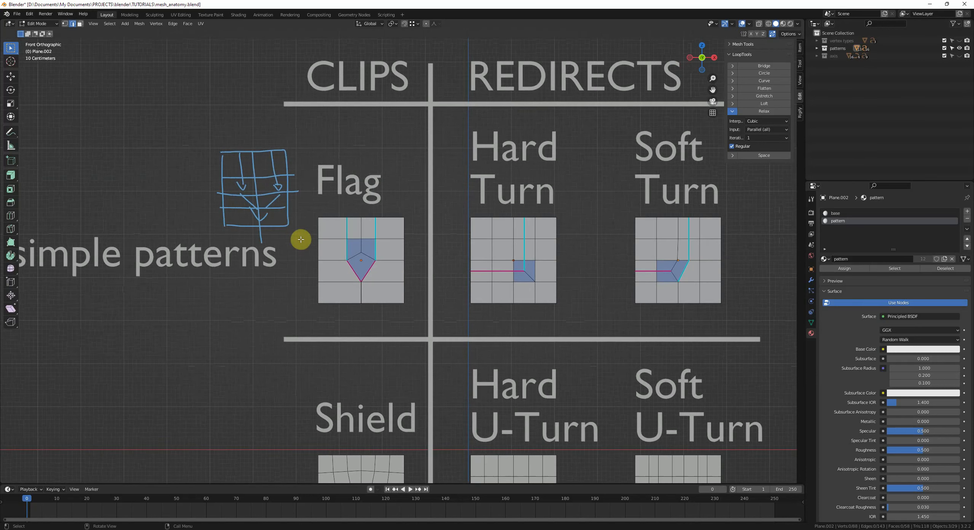
# Step: Sketch an annotated grid with turning arrows beside the Hard Turn pattern to illustrate how a redirect changes edge flow
pyautogui.moveTo(302, 239); pyautogui.dragTo(187, 196, button='right')
pyautogui.keyDown('shift'); pyautogui.moveTo(489, 219); pyautogui.dragTo(419, 222, button='middle'); pyautogui.keyUp('shift')
pyautogui.keyDown('shift'); pyautogui.moveTo(327, 278); pyautogui.dragTo(273, 278, button='middle'); pyautogui.keyUp('shift')
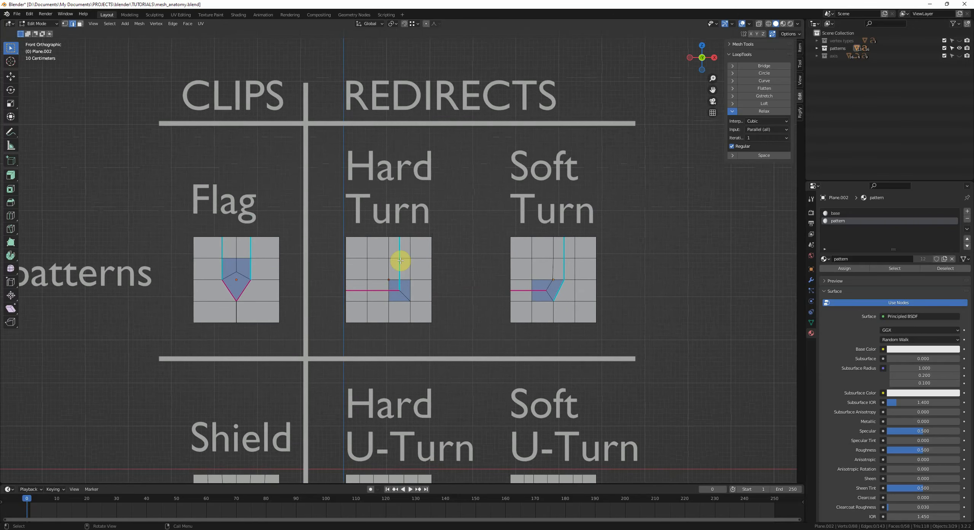
pyautogui.scroll(2, 424, 235)
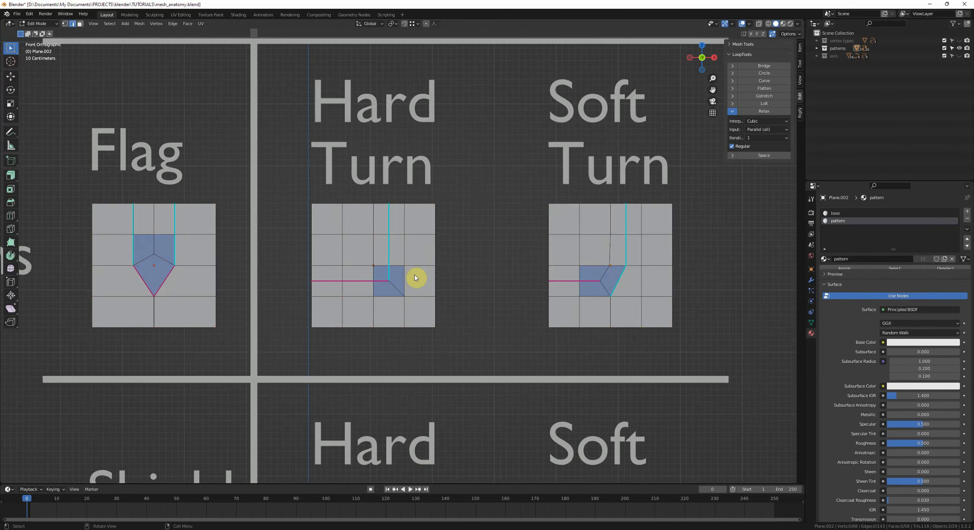
pyautogui.scroll(1, 439, 261)
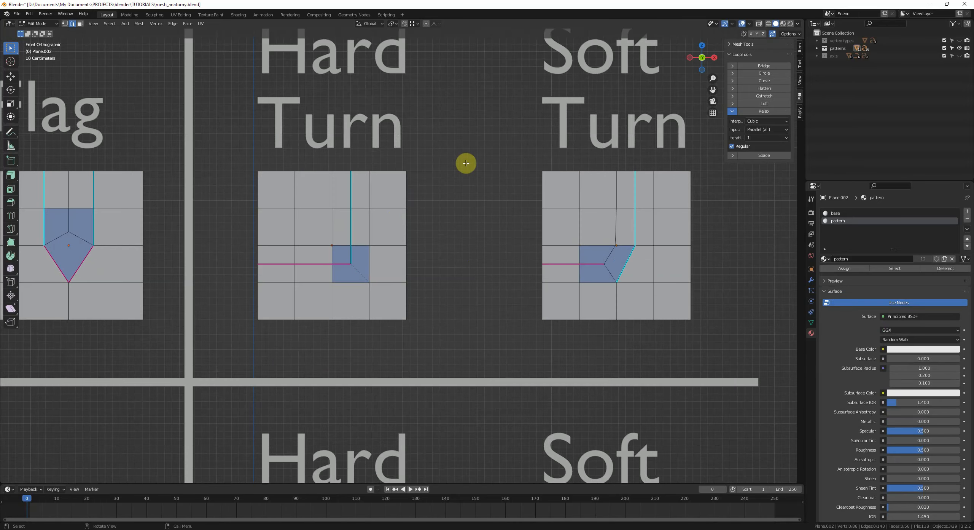
pyautogui.moveTo(442, 170)
pyautogui.mouseDown()
pyautogui.moveTo(440, 283)
pyautogui.moveTo(524, 167)
pyautogui.moveTo(528, 238)
pyautogui.moveTo(446, 272)
pyautogui.moveTo(470, 258)
pyautogui.mouseUp()
pyautogui.moveTo(487, 165)
pyautogui.mouseDown()
pyautogui.moveTo(489, 271)
pyautogui.moveTo(506, 225)
pyautogui.moveTo(506, 268)
pyautogui.mouseUp()
pyautogui.moveTo(433, 192); pyautogui.dragTo(539, 191)
pyautogui.moveTo(441, 210); pyautogui.dragTo(536, 210)
pyautogui.moveTo(438, 232); pyautogui.dragTo(531, 235)
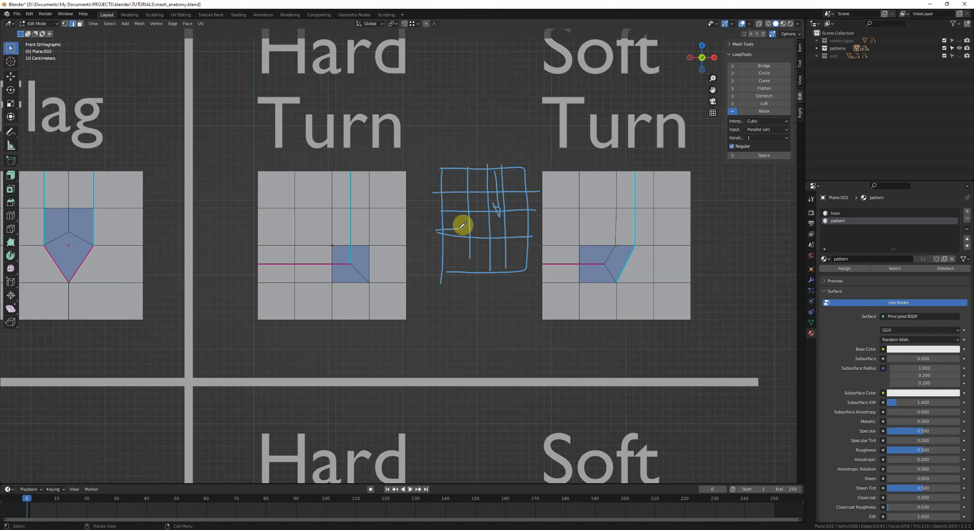
pyautogui.moveTo(484, 230); pyautogui.dragTo(487, 228)
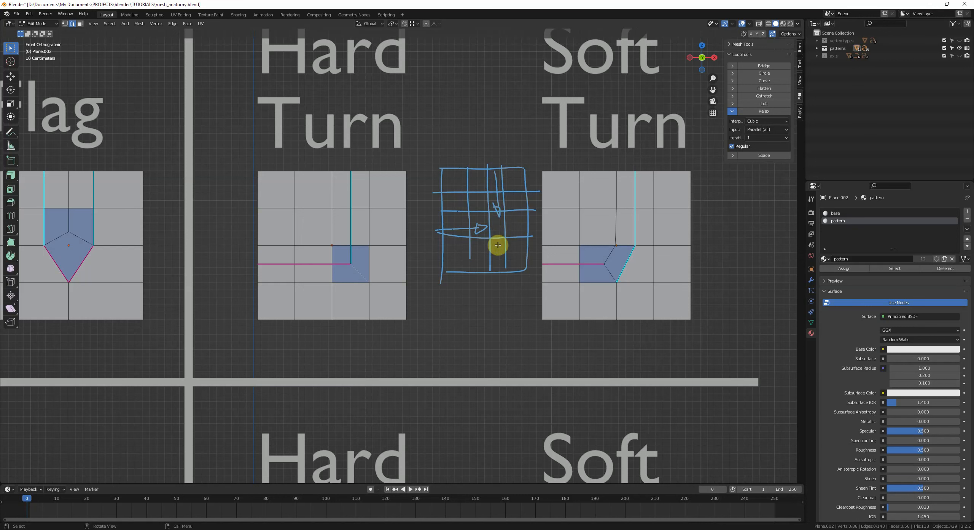
pyautogui.moveTo(497, 283)
pyautogui.mouseDown()
pyautogui.moveTo(464, 326)
pyautogui.moveTo(506, 291)
pyautogui.moveTo(518, 311)
pyautogui.moveTo(510, 317)
pyautogui.mouseUp()
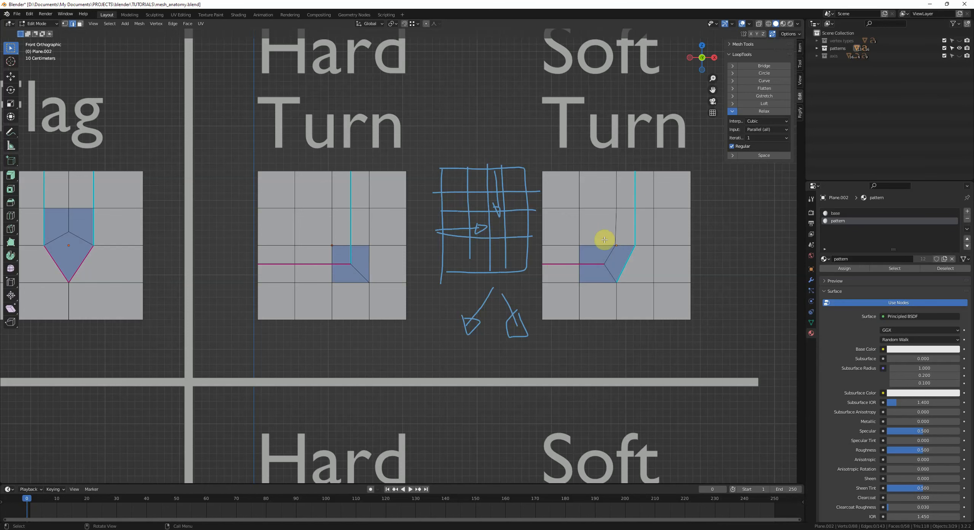
# Step: Scroll down the pattern chart to examine the Shield, Heart, Leaf, U-Turn and S-Turn examples
pyautogui.scroll(-1, 605, 239)
pyautogui.moveTo(497, 328)
pyautogui.mouseDown(button='right')
pyautogui.moveTo(509, 283)
pyautogui.moveTo(380, 181)
pyautogui.mouseUp(button='right')
pyautogui.keyDown('shift'); pyautogui.moveTo(496, 329); pyautogui.dragTo(511, 306, button='middle'); pyautogui.keyUp('shift')
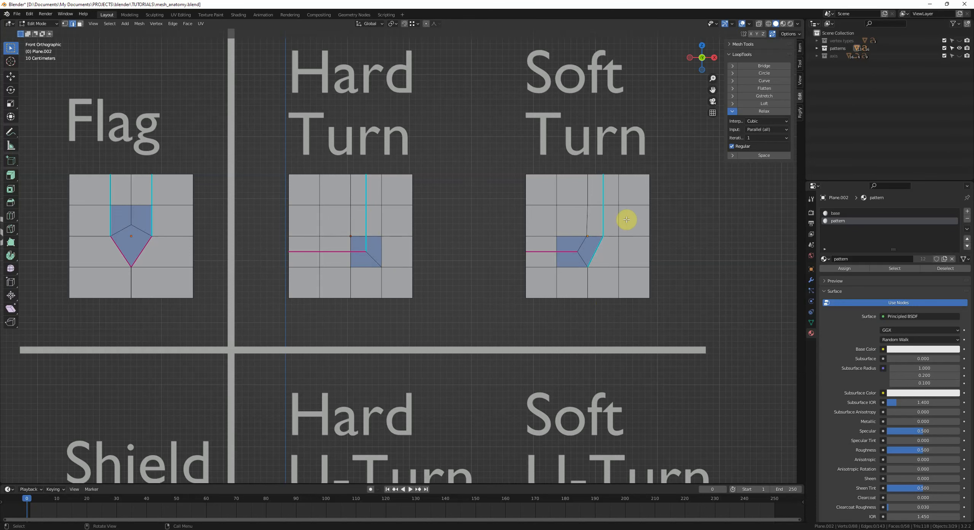
pyautogui.scroll(-4, 587, 252)
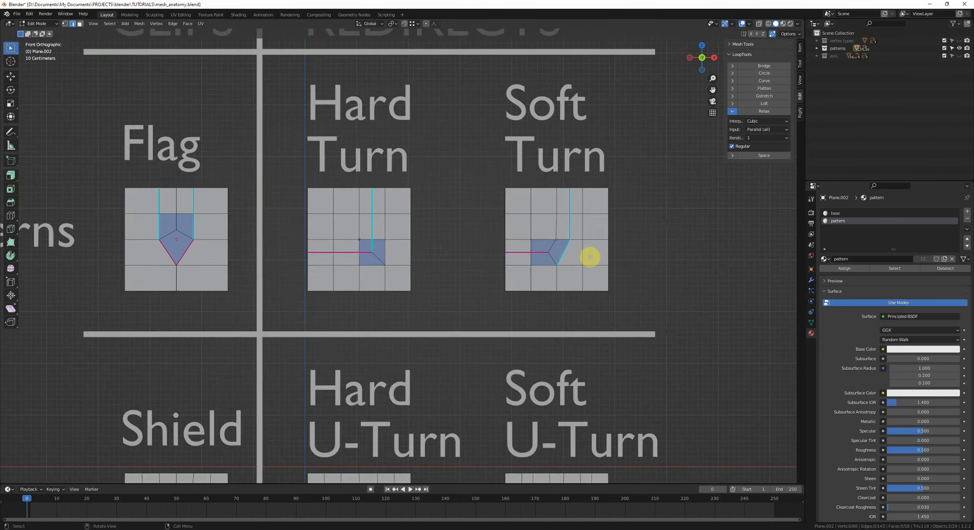
pyautogui.scroll(-2, 571, 297)
pyautogui.keyDown('shift'); pyautogui.scroll(-5, 545, 233); pyautogui.keyUp('shift')
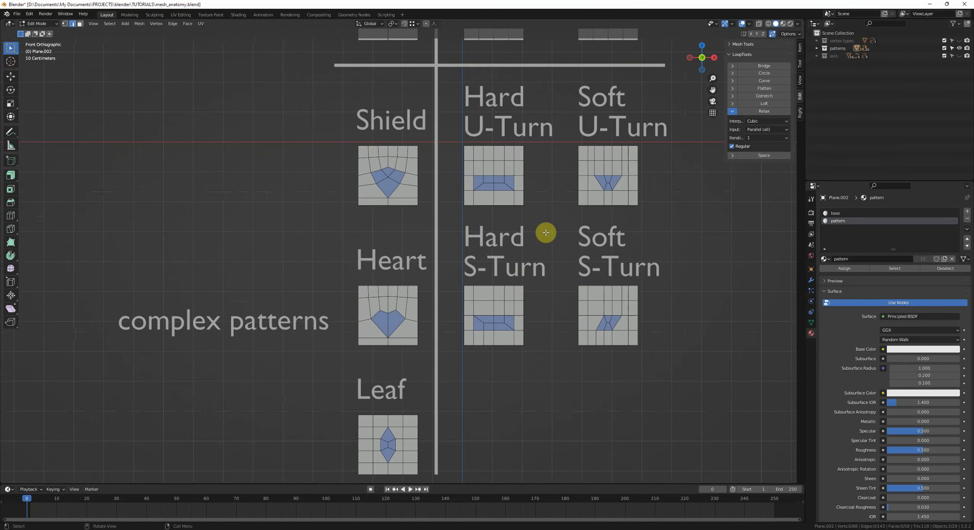
pyautogui.scroll(2, 422, 323)
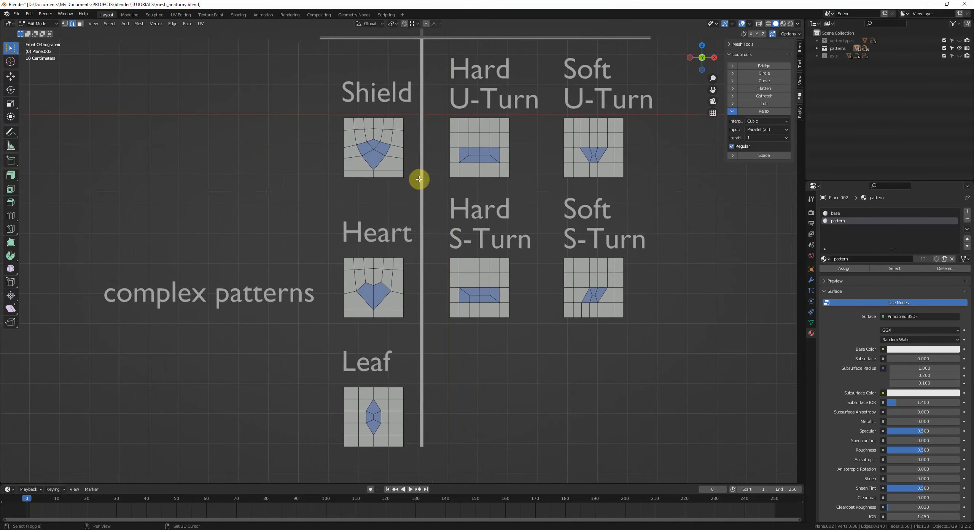
pyautogui.scroll(2, 418, 258)
# Step: Duplicate the Flag pattern plane, place the copy beside the Shield example, and enter Edit Mode on it
pyautogui.keyDown('shift'); pyautogui.scroll(5, 417, 341); pyautogui.keyUp('shift')
pyautogui.keyDown('shift'); pyautogui.moveTo(373, 322); pyautogui.dragTo(422, 357, button='middle'); pyautogui.keyUp('shift')
pyautogui.press('Tab')
pyautogui.click(415, 131)
pyautogui.hotkey('shift', 'd')
pyautogui.click(372, 381)
pyautogui.keyDown('shift'); pyautogui.moveTo(373, 382); pyautogui.dragTo(393, 363, button='middle'); pyautogui.keyUp('shift')
pyautogui.press('Tab')
pyautogui.scroll(5, 393, 363)
pyautogui.keyDown('shift'); pyautogui.moveTo(434, 241); pyautogui.dragTo(445, 282, button='middle'); pyautogui.keyUp('shift')
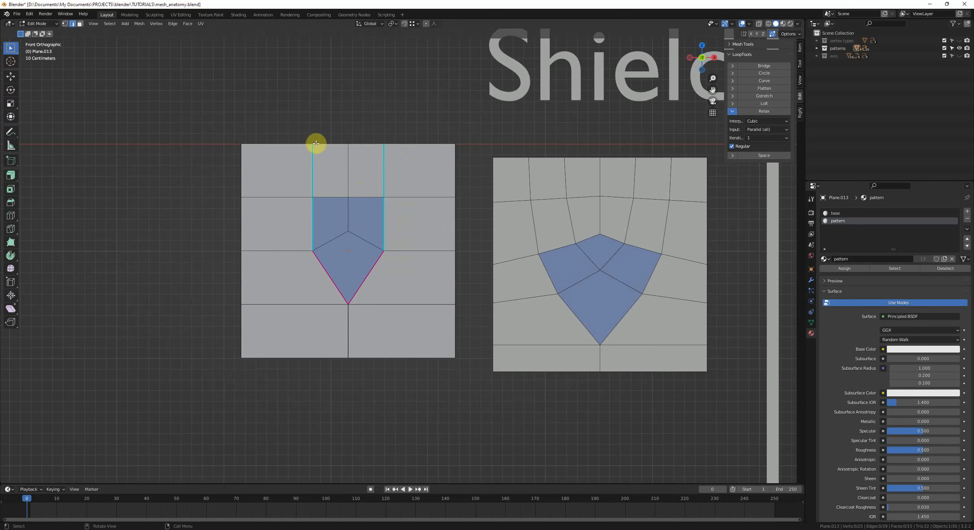
# Step: Add vertical loop cuts on the copied plane and dissolve the unwanted edges below the flag
pyautogui.hotkey('ctrl', 'r')
pyautogui.click(413, 248)
pyautogui.hotkey('ctrl', 'r')
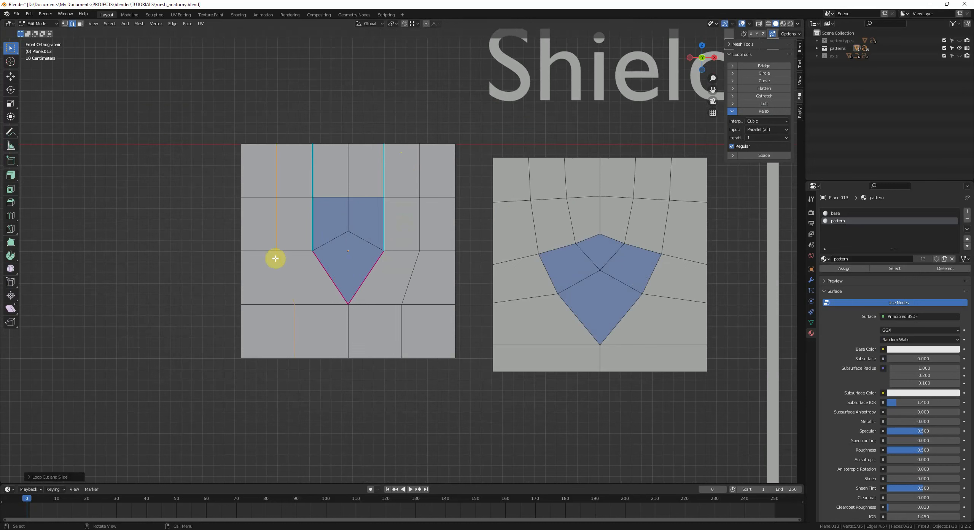
pyautogui.click(302, 319)
pyautogui.keyDown('shift'); pyautogui.click(391, 326); pyautogui.keyUp('shift')
pyautogui.hotkey('ctrl', 'x')
pyautogui.press('1')
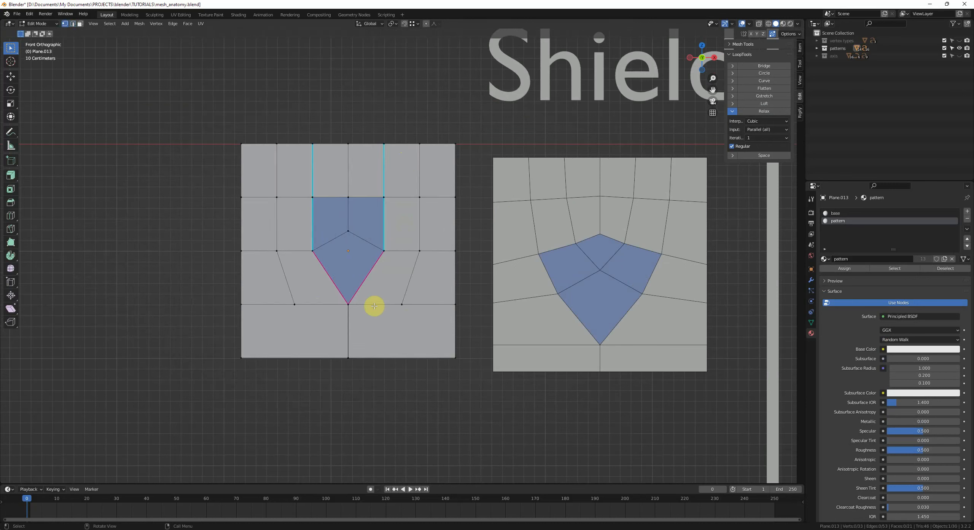
# Step: Add another loop cut and connect the lower vertices into a V shape beneath the flag tip
pyautogui.hotkey('ctrl', 'r')
pyautogui.click(334, 323)
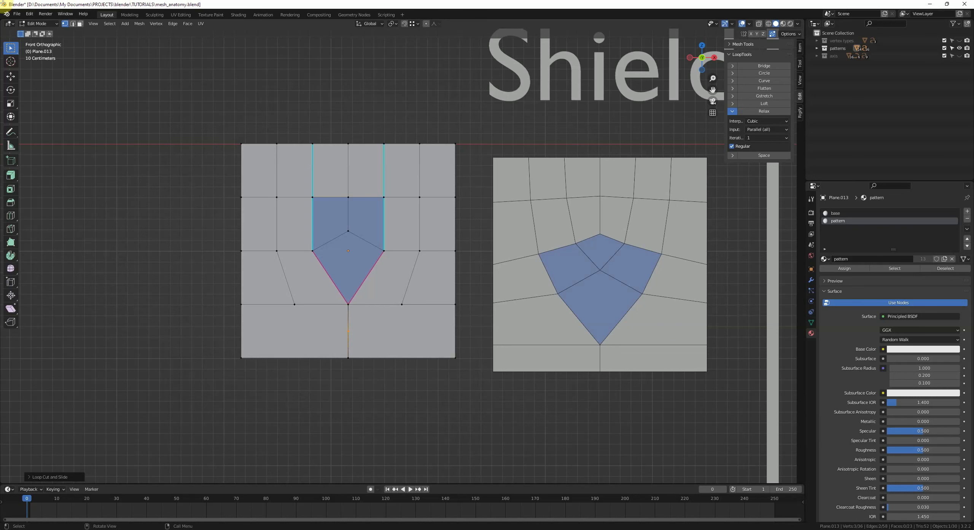
pyautogui.click(310, 308)
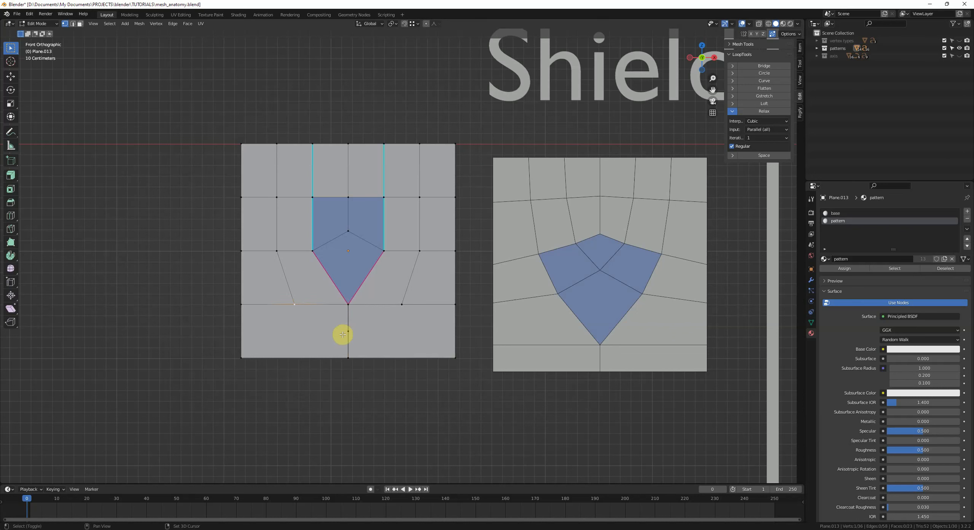
pyautogui.keyDown('shift'); pyautogui.click(397, 310); pyautogui.keyUp('shift')
pyautogui.press('j')
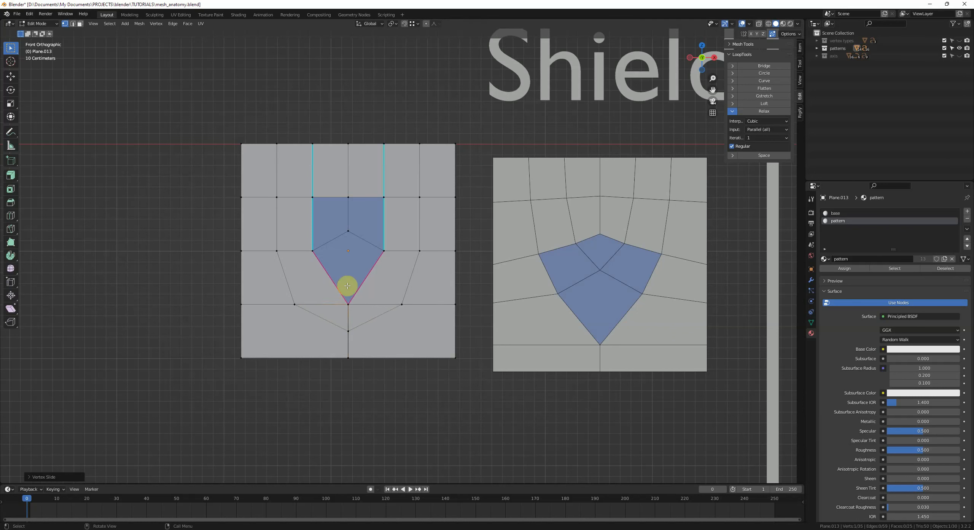
# Step: Merge the flag's tip vertex and merge all overlapping vertices by distance with X-ray on
pyautogui.click(348, 303)
pyautogui.press('m')
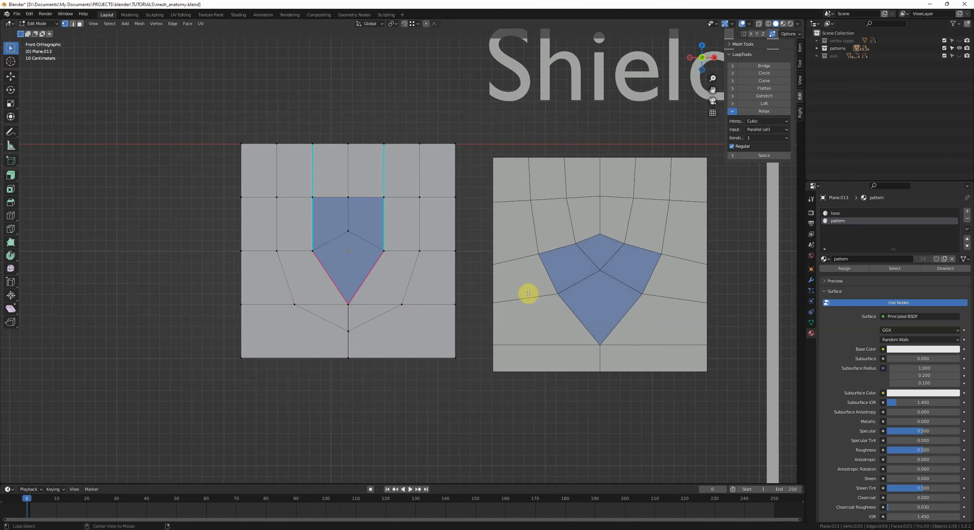
pyautogui.hotkey('alt', 'z')
pyautogui.press('a')
pyautogui.press('m')
pyautogui.click(418, 272)
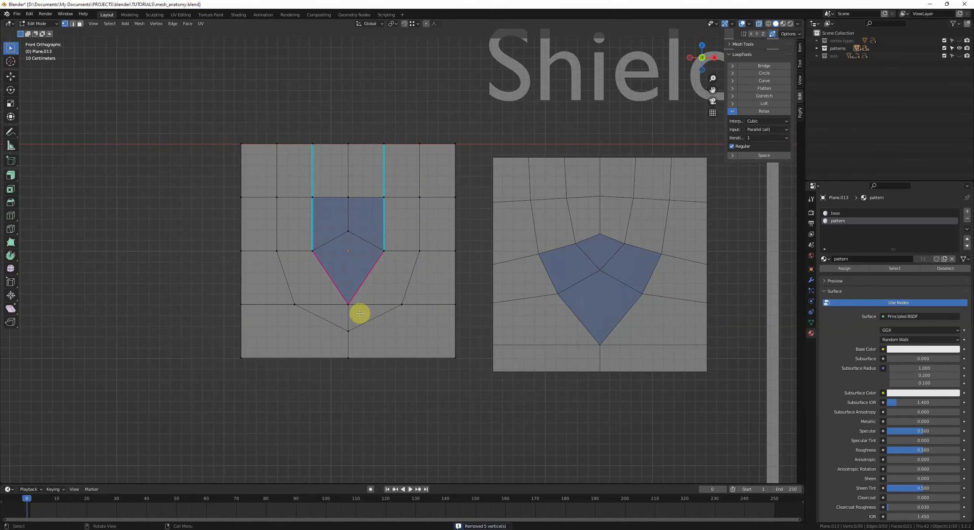
# Step: Move the lower vertex vertically and dissolve the leftover edge under the flag tip
pyautogui.click(351, 303)
pyautogui.press('g')
pyautogui.press('z')
pyautogui.click(374, 306)
pyautogui.press('2')
pyautogui.click(347, 300)
pyautogui.hotkey('ctrl', 'x')
pyautogui.hotkey('alt', 'z')
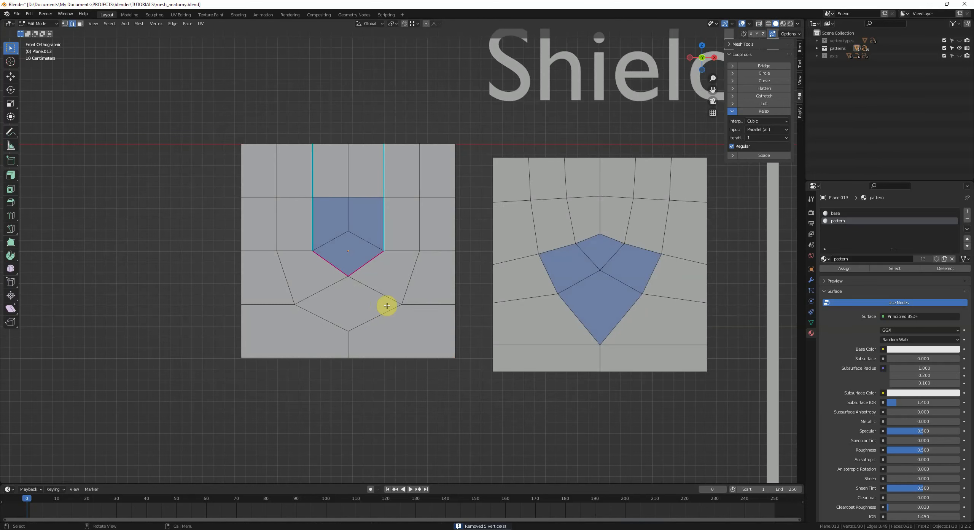
# Step: Select the faces linked around the shield and apply Smooth Vertices twice, then deselect everything
pyautogui.press('3')
pyautogui.press('l')
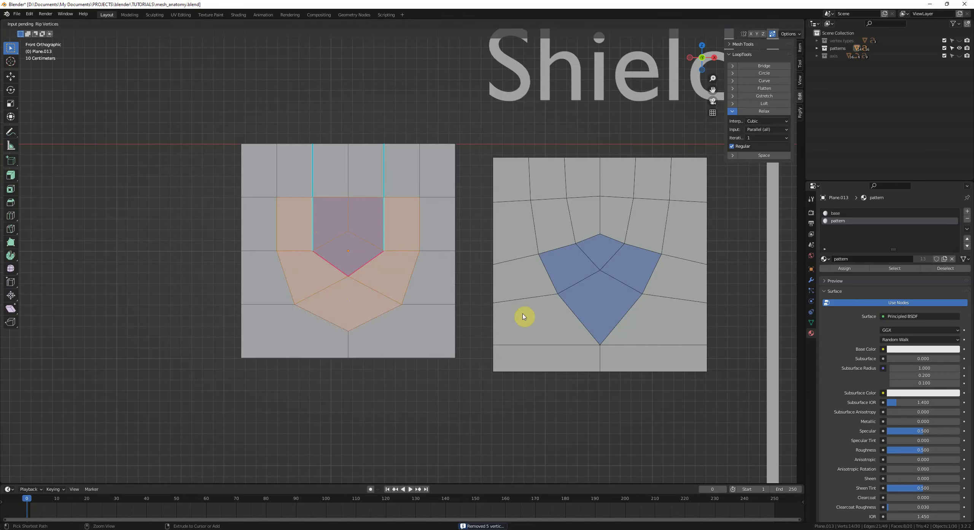
pyautogui.press('v')
pyautogui.hotkey('ctrl', 'v')
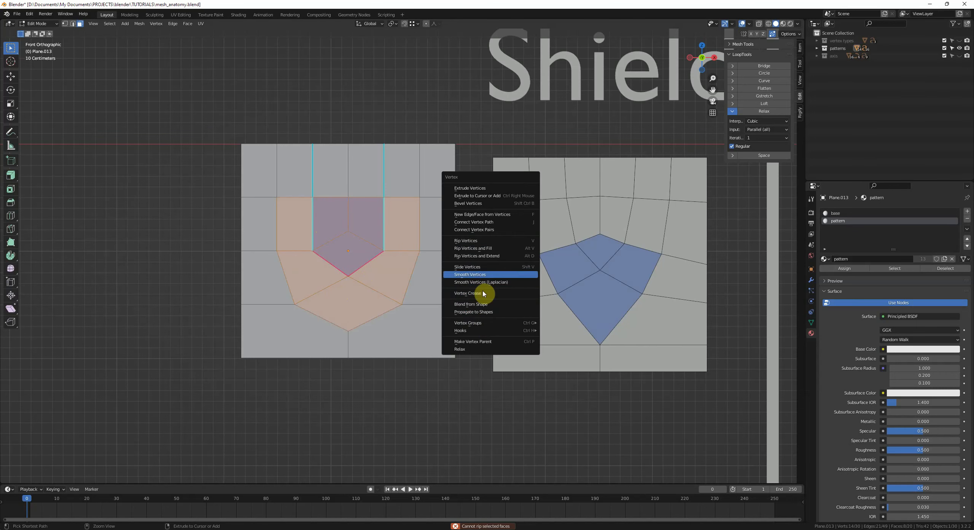
pyautogui.click(483, 276)
pyautogui.hotkey('ctrl', 'v')
pyautogui.click(482, 279)
pyautogui.hotkey('alt', 'a')
# Step: Draw annotation strokes over the Hard U-Turn pattern to illustrate its edge flow, then erase them
pyautogui.scroll(-3, 337, 247)
pyautogui.keyDown('shift'); pyautogui.moveTo(494, 284); pyautogui.dragTo(420, 286, button='middle'); pyautogui.keyUp('shift')
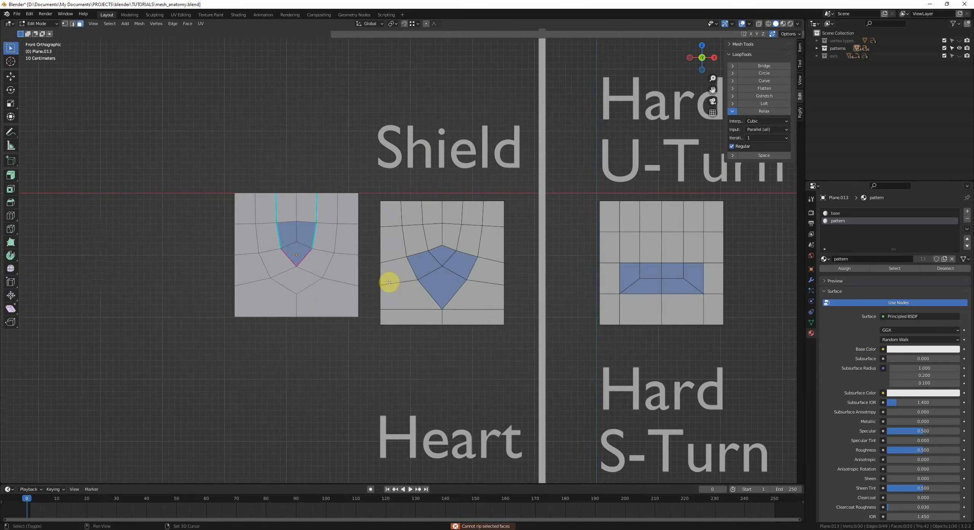
pyautogui.keyDown('shift'); pyautogui.moveTo(360, 283); pyautogui.dragTo(386, 279, button='middle'); pyautogui.keyUp('shift')
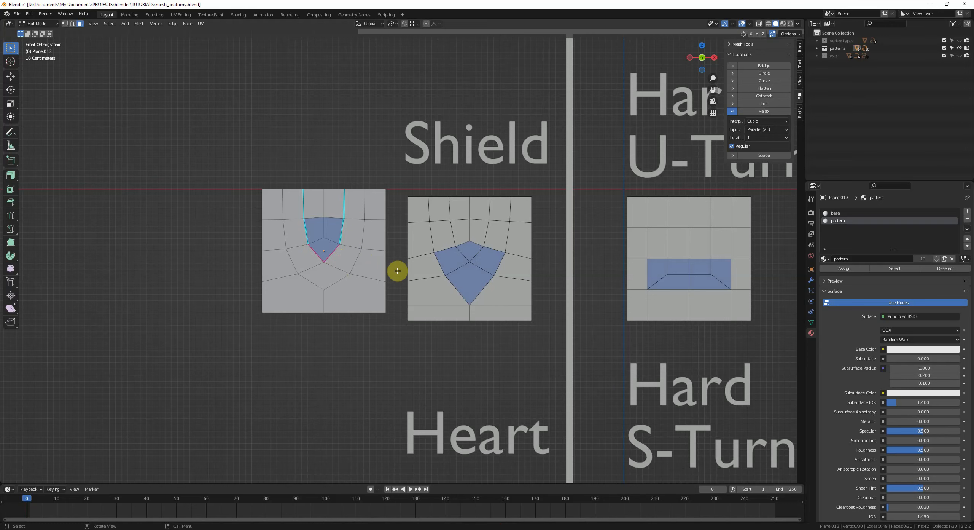
pyautogui.scroll(-1, 397, 270)
pyautogui.keyDown('shift'); pyautogui.moveTo(525, 274); pyautogui.dragTo(465, 302, button='middle'); pyautogui.keyUp('shift')
pyautogui.scroll(-1, 529, 307)
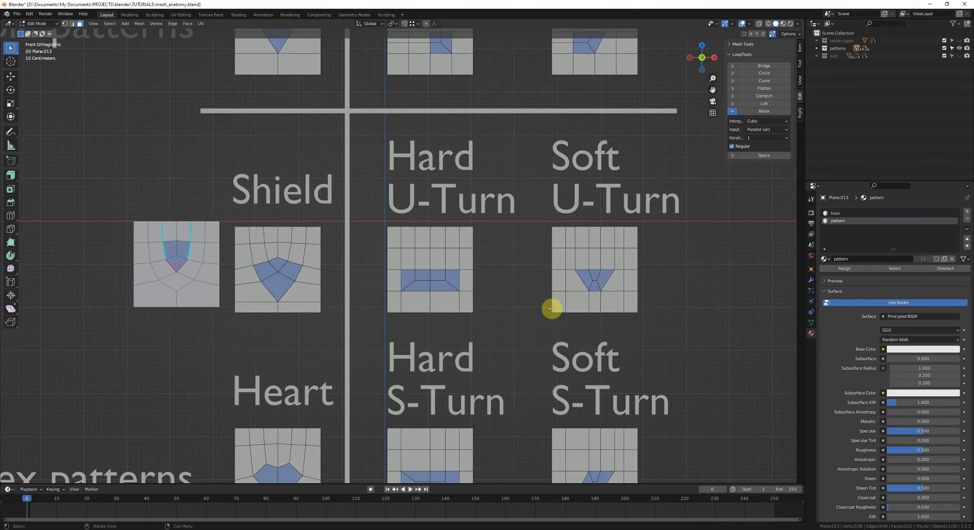
pyautogui.scroll(2, 566, 314)
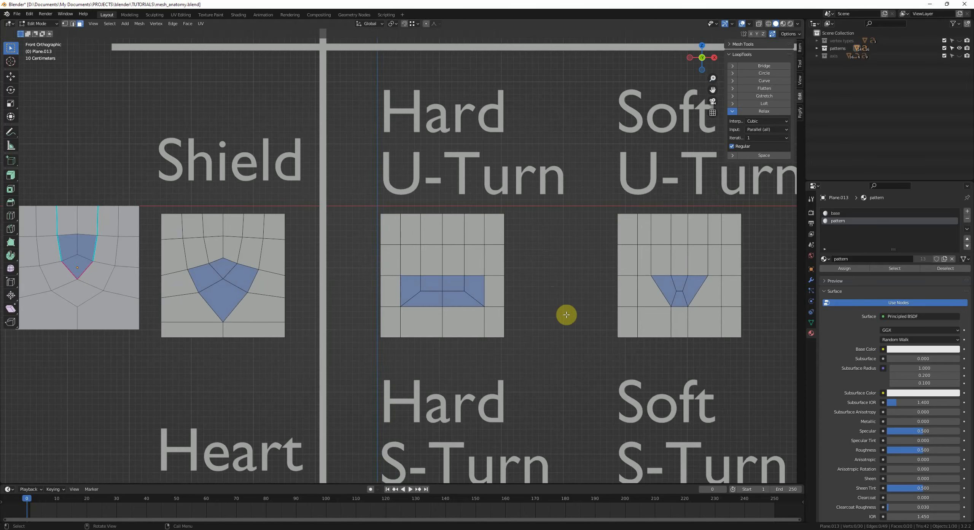
pyautogui.keyDown('shift'); pyautogui.moveTo(570, 309); pyautogui.dragTo(537, 283, button='middle'); pyautogui.keyUp('shift')
pyautogui.scroll(-1, 550, 293)
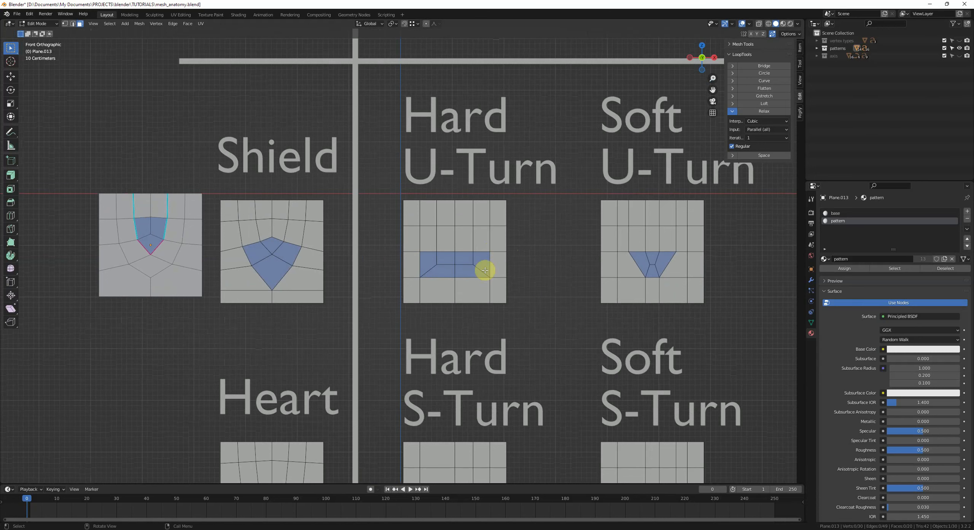
pyautogui.keyDown('shift'); pyautogui.moveTo(509, 261); pyautogui.dragTo(517, 307, button='middle'); pyautogui.keyUp('shift')
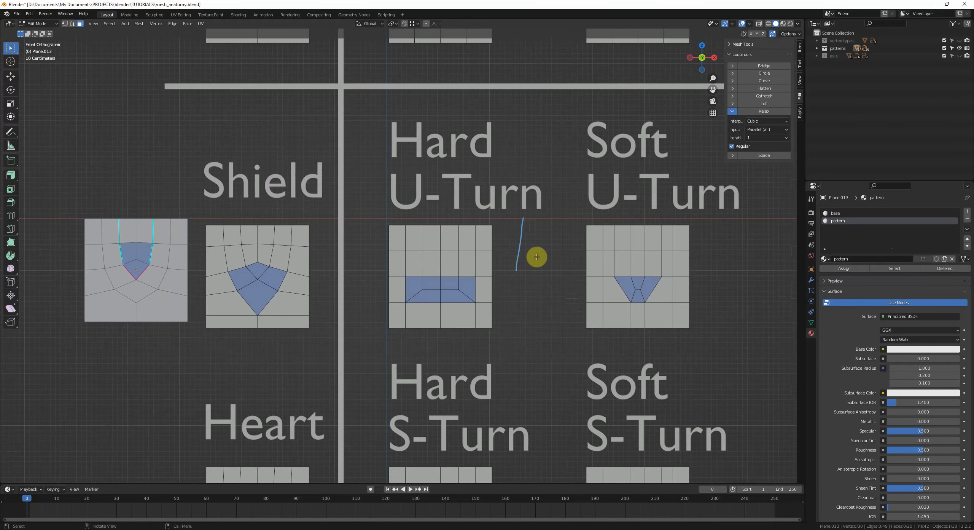
pyautogui.keyDown('shift'); pyautogui.moveTo(464, 263); pyautogui.dragTo(415, 283, button='middle'); pyautogui.keyUp('shift')
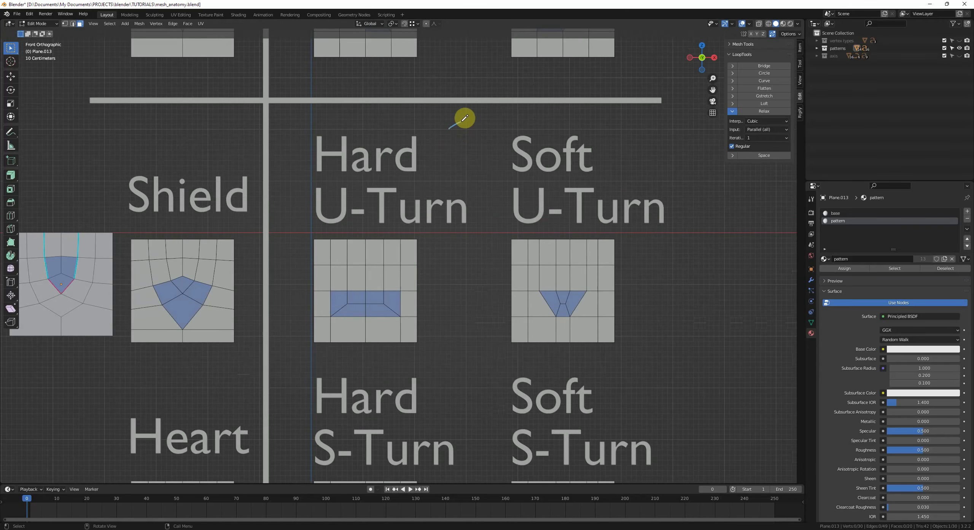
pyautogui.moveTo(465, 118)
pyautogui.mouseDown()
pyautogui.moveTo(474, 179)
pyautogui.moveTo(487, 119)
pyautogui.moveTo(499, 211)
pyautogui.moveTo(461, 177)
pyautogui.moveTo(491, 164)
pyautogui.moveTo(493, 204)
pyautogui.moveTo(494, 195)
pyautogui.mouseUp()
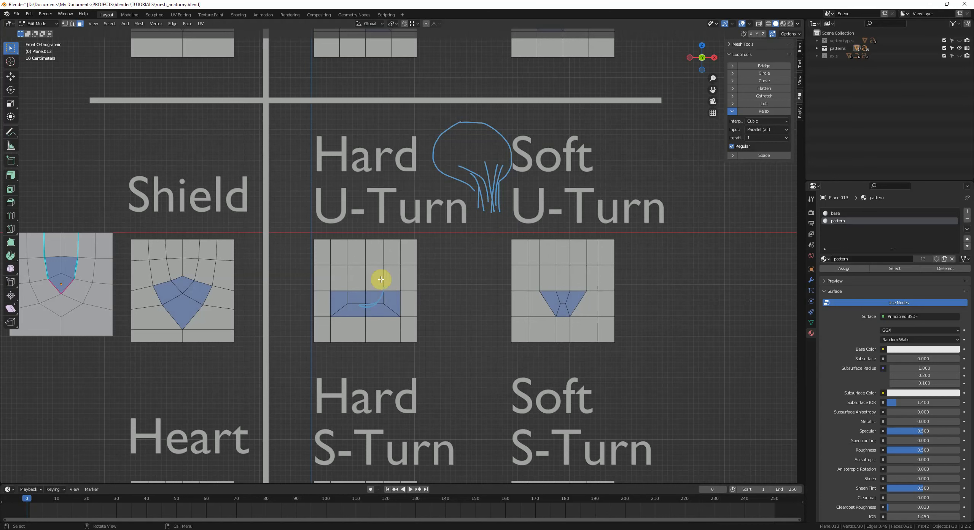
pyautogui.keyDown('shift'); pyautogui.moveTo(384, 276); pyautogui.dragTo(426, 280, button='middle'); pyautogui.keyUp('shift')
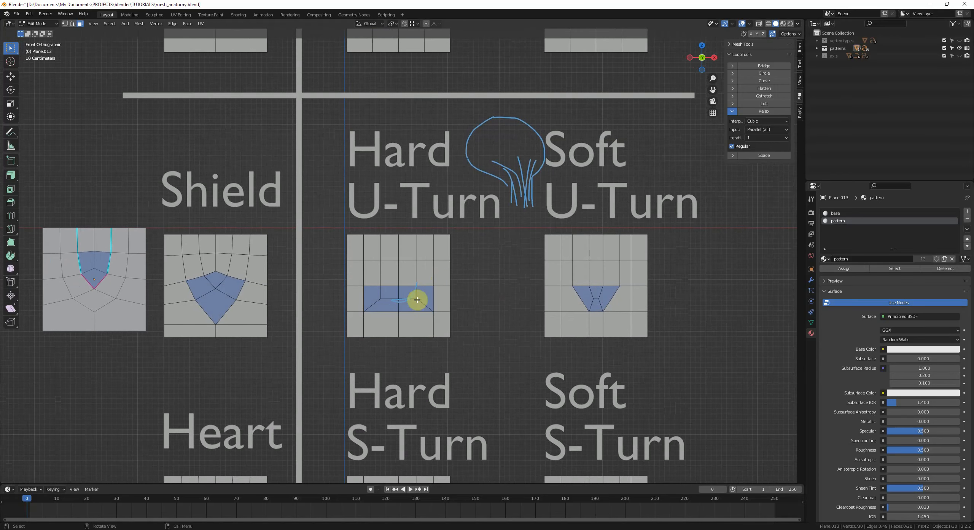
pyautogui.keyDown('shift'); pyautogui.moveTo(391, 298); pyautogui.dragTo(407, 280, button='middle'); pyautogui.keyUp('shift')
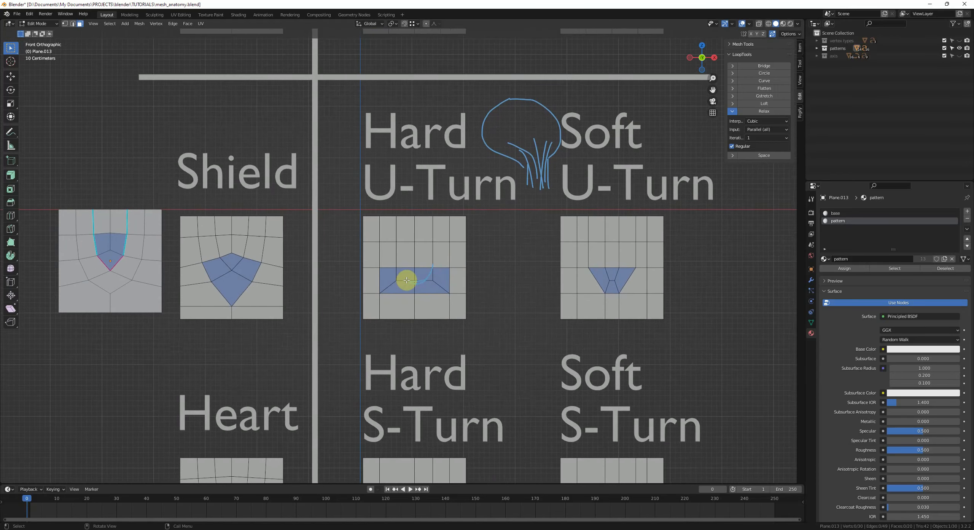
pyautogui.moveTo(419, 280)
pyautogui.mouseDown(button='right')
pyautogui.moveTo(497, 230)
pyautogui.moveTo(567, 145)
pyautogui.moveTo(494, 92)
pyautogui.mouseUp(button='right')
pyautogui.scroll(-2, 552, 219)
pyautogui.keyDown('shift'); pyautogui.moveTo(490, 322); pyautogui.dragTo(505, 298, button='middle'); pyautogui.keyUp('shift')
pyautogui.keyDown('shift'); pyautogui.moveTo(514, 356); pyautogui.dragTo(525, 270, button='middle'); pyautogui.keyUp('shift')
pyautogui.keyDown('shift'); pyautogui.moveTo(454, 309); pyautogui.dragTo(461, 287, button='middle'); pyautogui.keyUp('shift')
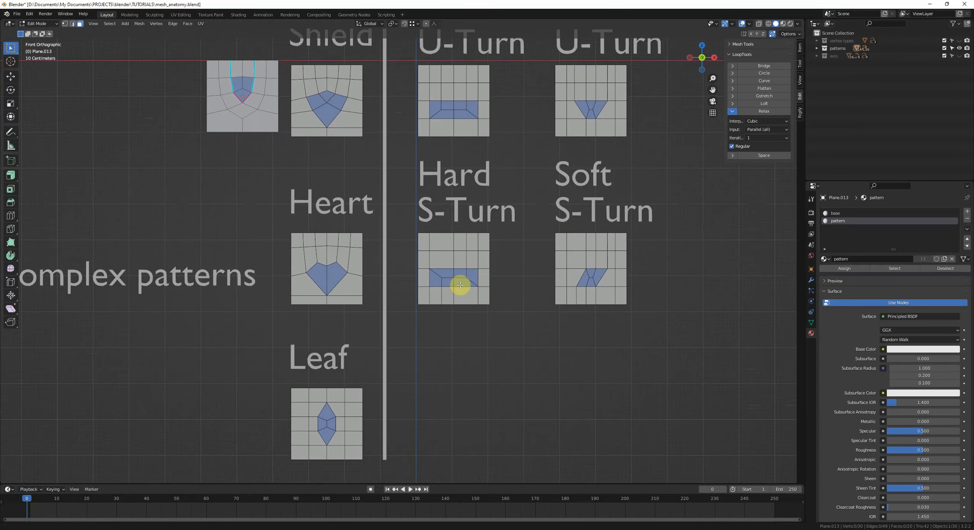
pyautogui.keyDown('shift'); pyautogui.moveTo(537, 299); pyautogui.dragTo(504, 300, button='middle'); pyautogui.keyUp('shift')
pyautogui.scroll(3, 435, 303)
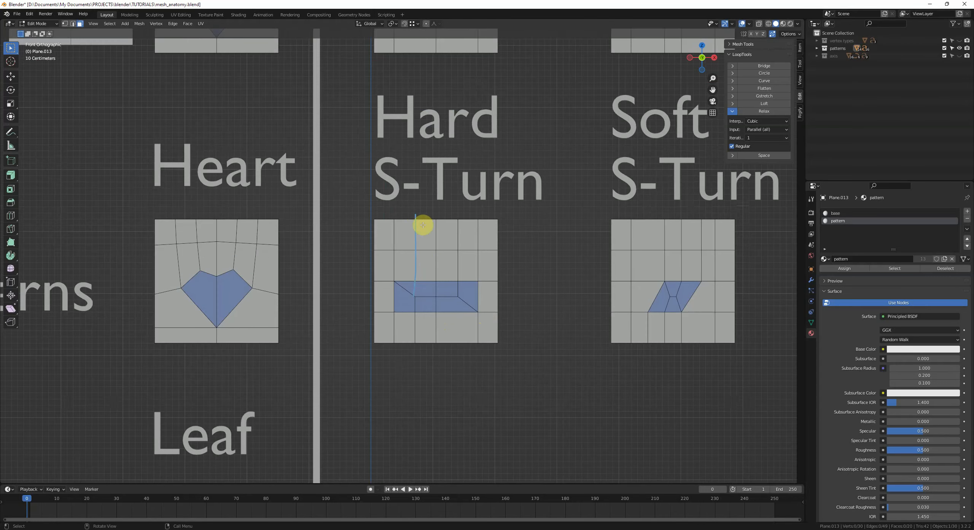
# Step: Draw S-shaped annotation strokes across the Hard S-Turn pattern to show the loop flow, then erase them
pyautogui.press('d')
pyautogui.moveTo(419, 338); pyautogui.dragTo(426, 217, button='right')
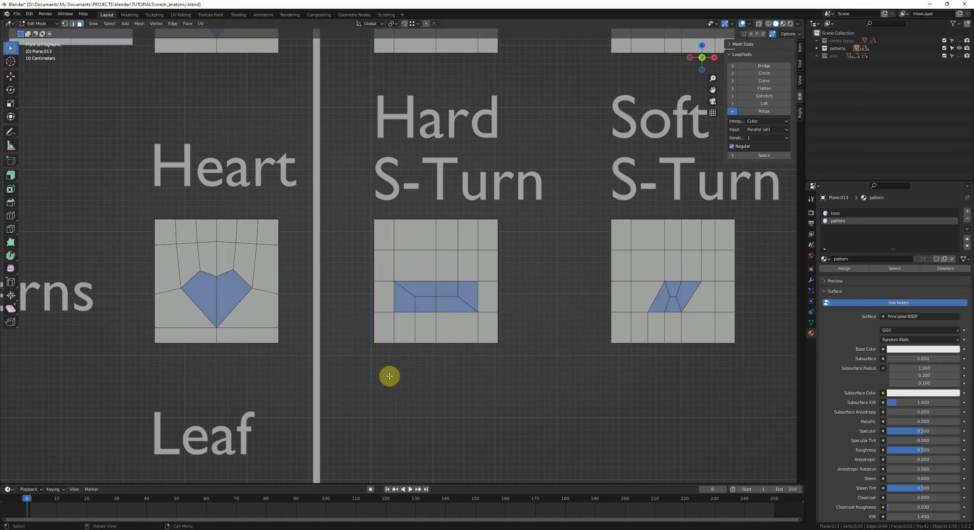
pyautogui.press('d')
pyautogui.moveTo(370, 356); pyautogui.dragTo(403, 271)
pyautogui.moveTo(440, 246); pyautogui.dragTo(440, 202)
pyautogui.moveTo(421, 372); pyautogui.dragTo(428, 347)
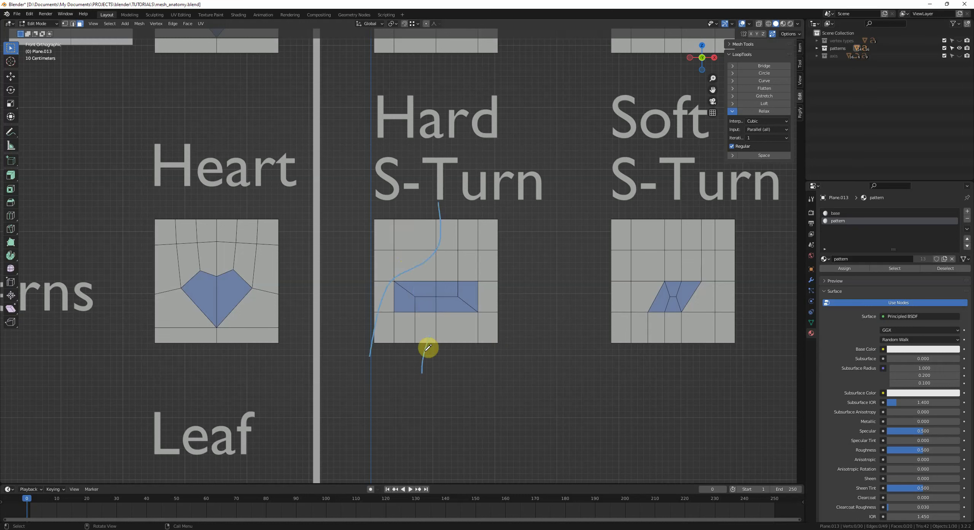
pyautogui.moveTo(493, 303); pyautogui.dragTo(509, 224)
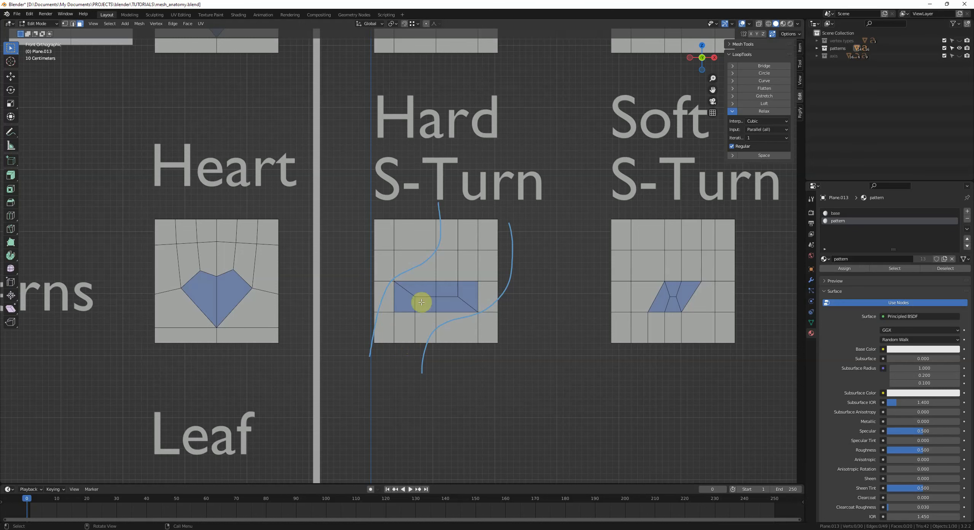
pyautogui.moveTo(428, 340)
pyautogui.mouseDown(button='right')
pyautogui.moveTo(400, 325)
pyautogui.moveTo(445, 311)
pyautogui.moveTo(492, 180)
pyautogui.moveTo(487, 222)
pyautogui.mouseUp(button='right')
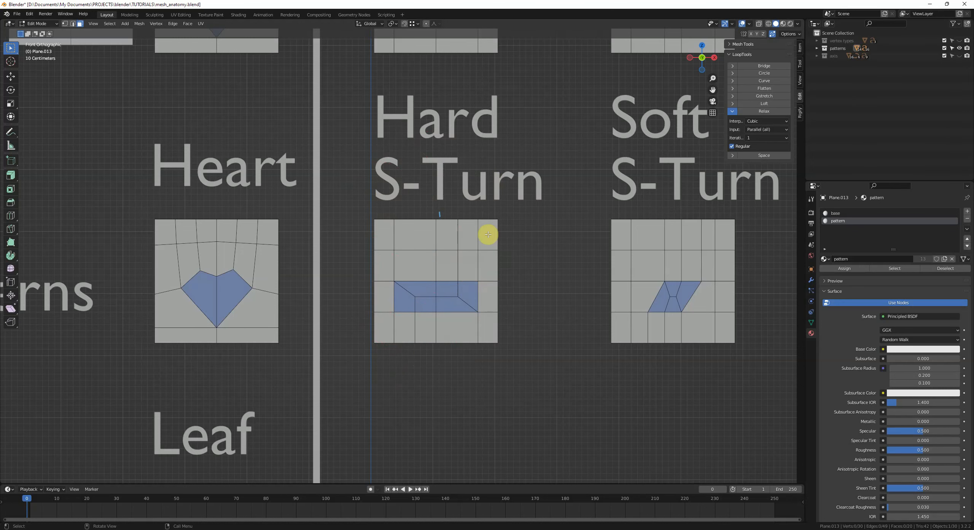
pyautogui.scroll(-1, 483, 266)
pyautogui.moveTo(392, 234)
pyautogui.mouseDown(button='right')
pyautogui.moveTo(433, 219)
pyautogui.moveTo(452, 241)
pyautogui.mouseUp(button='right')
pyautogui.keyDown('shift'); pyautogui.moveTo(477, 338); pyautogui.dragTo(492, 291, button='middle'); pyautogui.keyUp('shift')
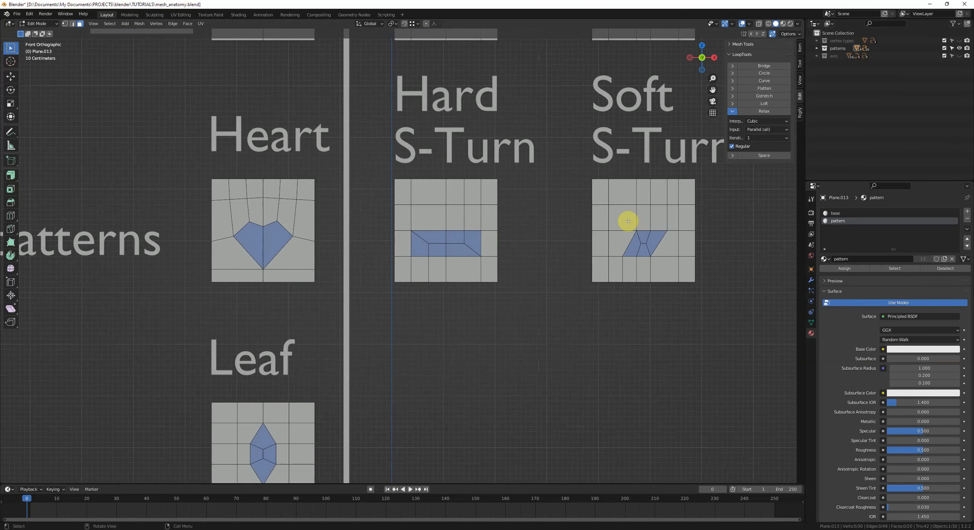
pyautogui.keyDown('shift'); pyautogui.moveTo(411, 236); pyautogui.dragTo(497, 250, button='middle'); pyautogui.keyUp('shift')
pyautogui.scroll(-1, 496, 250)
pyautogui.keyDown('shift'); pyautogui.moveTo(396, 283); pyautogui.dragTo(482, 251, button='middle'); pyautogui.keyUp('shift')
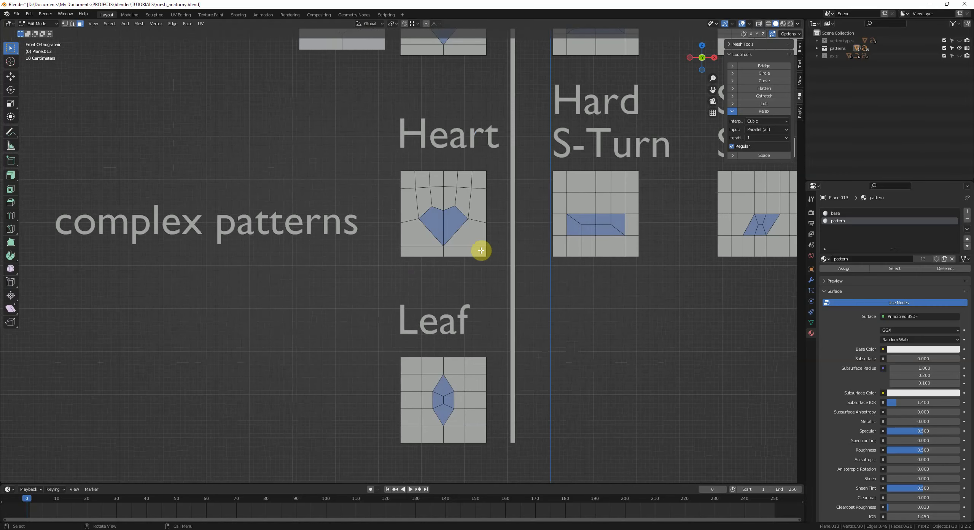
pyautogui.keyDown('shift'); pyautogui.moveTo(452, 210); pyautogui.dragTo(469, 335, button='middle'); pyautogui.keyUp('shift')
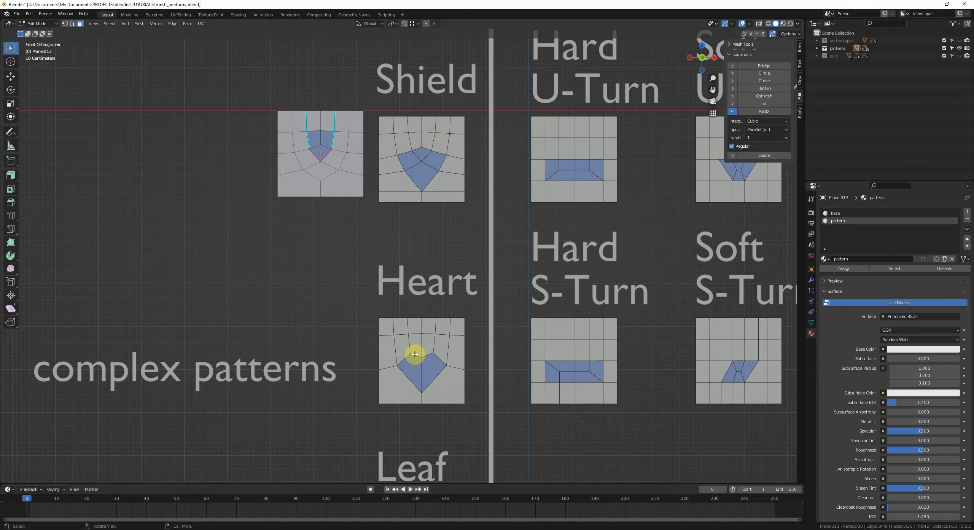
# Step: Annotate the Heart pattern with vertical strokes through its center, then erase them
pyautogui.keyDown('shift'); pyautogui.moveTo(429, 367); pyautogui.dragTo(433, 322, button='middle'); pyautogui.keyUp('shift')
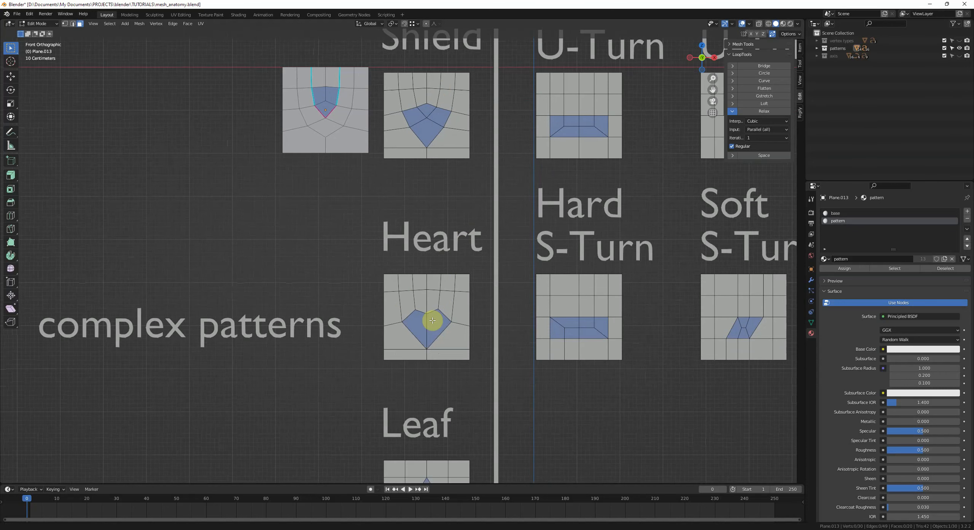
pyautogui.scroll(2, 433, 322)
pyautogui.moveTo(436, 304); pyautogui.dragTo(436, 348)
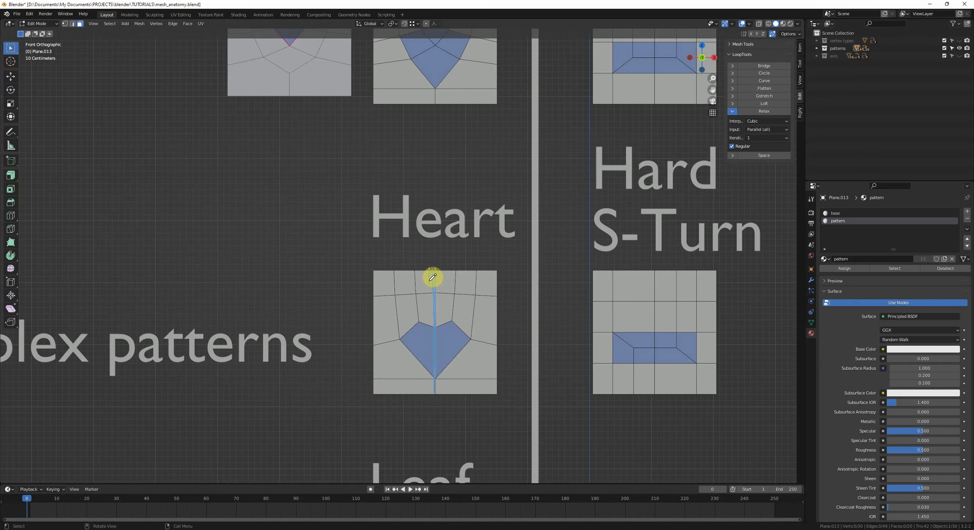
pyautogui.moveTo(447, 268); pyautogui.dragTo(445, 404)
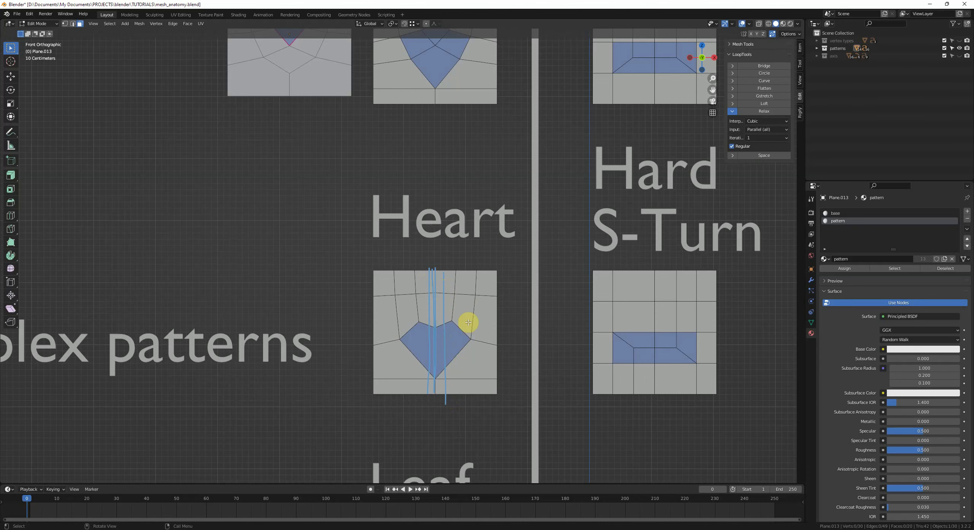
pyautogui.scroll(-1, 468, 322)
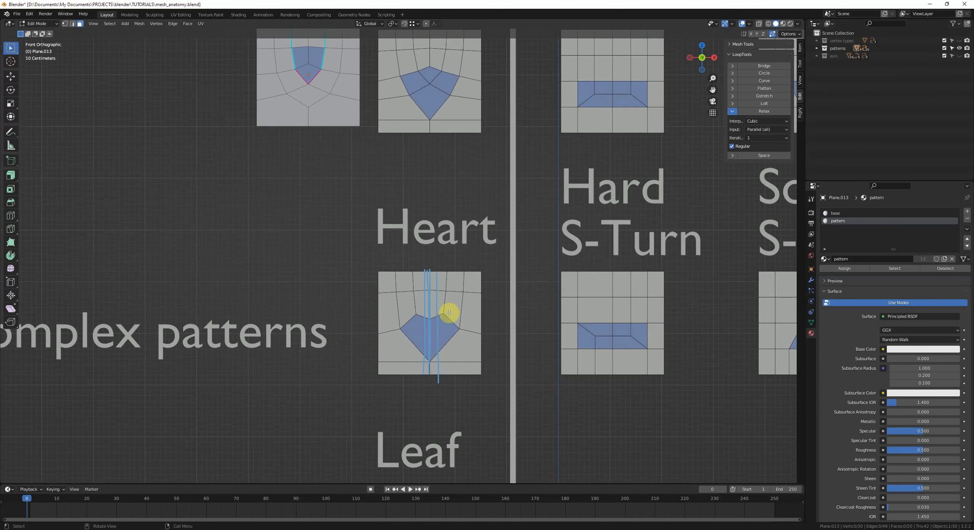
pyautogui.scroll(-1, 434, 309)
pyautogui.keyDown('shift'); pyautogui.moveTo(452, 163); pyautogui.dragTo(446, 253, button='middle'); pyautogui.keyUp('shift')
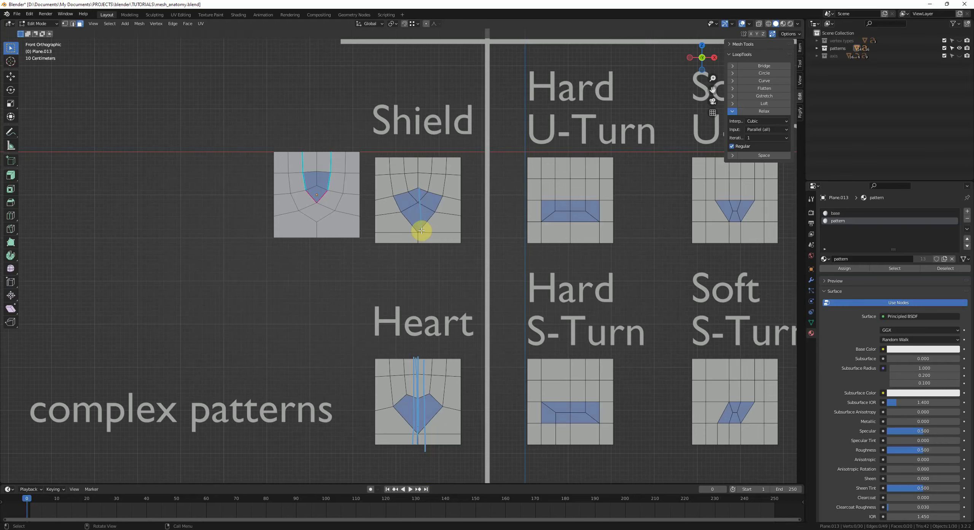
pyautogui.keyDown('shift'); pyautogui.moveTo(443, 366); pyautogui.dragTo(438, 320, button='middle'); pyautogui.keyUp('shift')
pyautogui.scroll(-1, 444, 323)
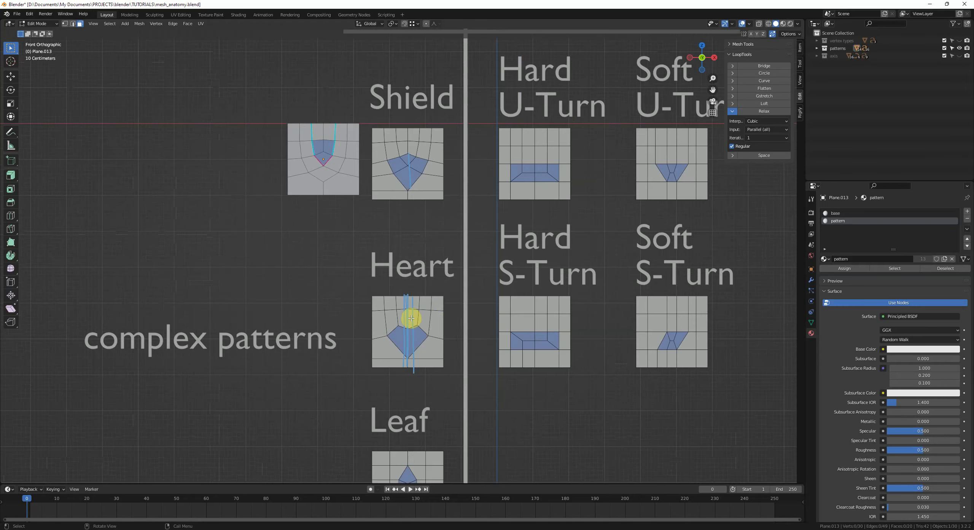
pyautogui.moveTo(418, 210)
pyautogui.mouseDown(button='right')
pyautogui.moveTo(459, 148)
pyautogui.moveTo(345, 327)
pyautogui.mouseUp(button='right')
pyautogui.scroll(-2, 408, 353)
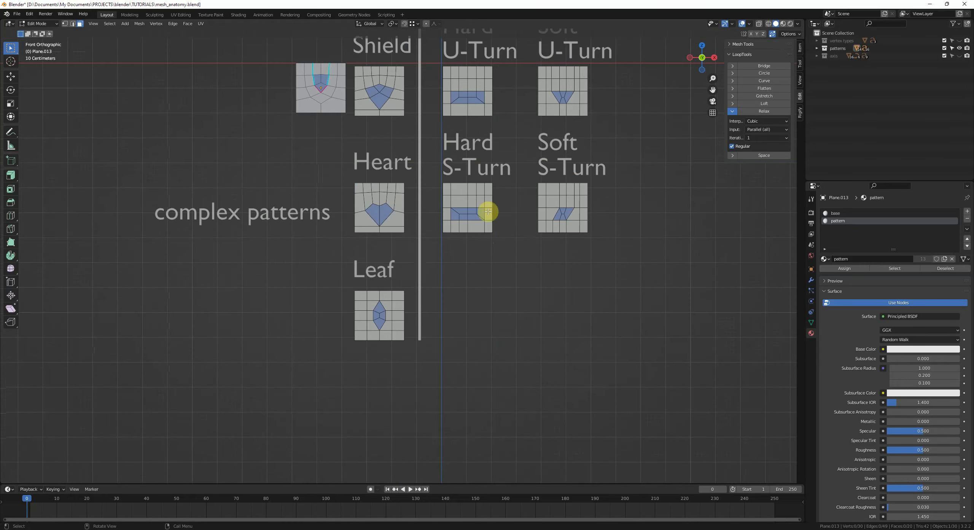
pyautogui.scroll(4, 436, 322)
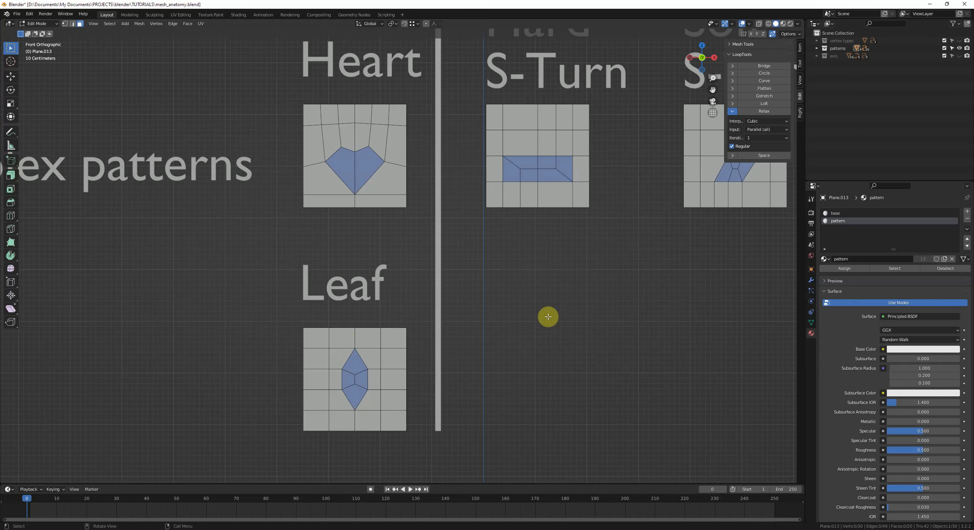
# Step: Sketch leaf-shaped annotation curves beside the Leaf pattern, then erase them
pyautogui.moveTo(493, 285)
pyautogui.mouseDown()
pyautogui.moveTo(602, 259)
pyautogui.moveTo(689, 256)
pyautogui.moveTo(749, 377)
pyautogui.mouseUp()
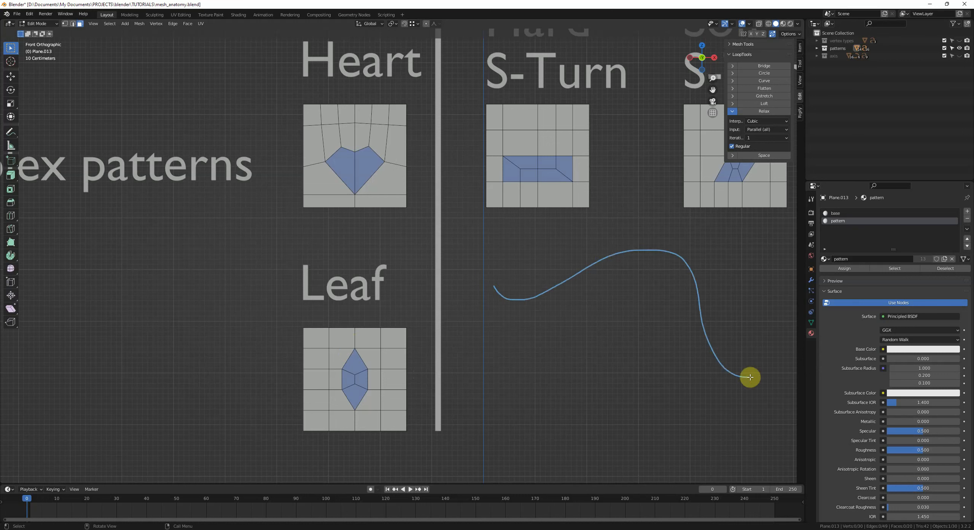
pyautogui.moveTo(480, 324)
pyautogui.mouseDown()
pyautogui.moveTo(534, 338)
pyautogui.moveTo(618, 415)
pyautogui.moveTo(730, 402)
pyautogui.moveTo(749, 456)
pyautogui.mouseUp()
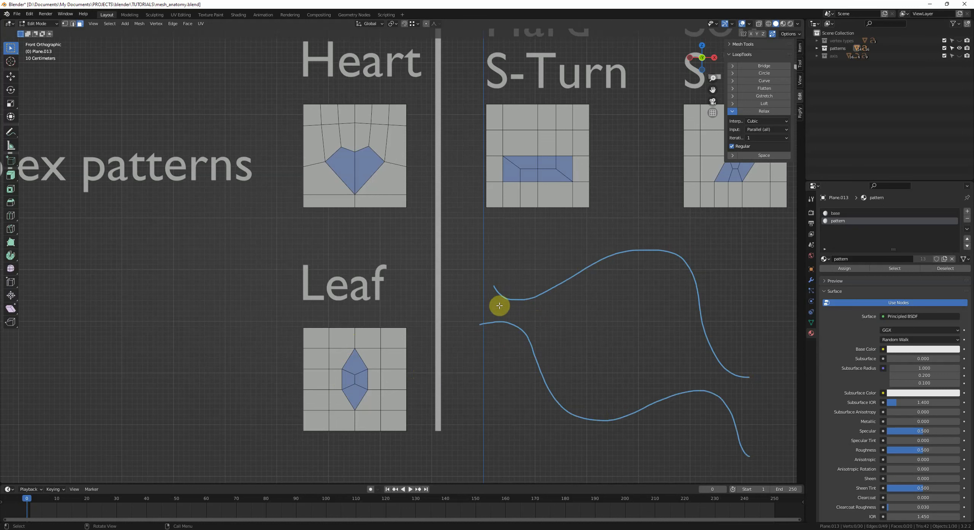
pyautogui.moveTo(487, 303)
pyautogui.mouseDown()
pyautogui.moveTo(667, 349)
pyautogui.moveTo(775, 405)
pyautogui.mouseUp()
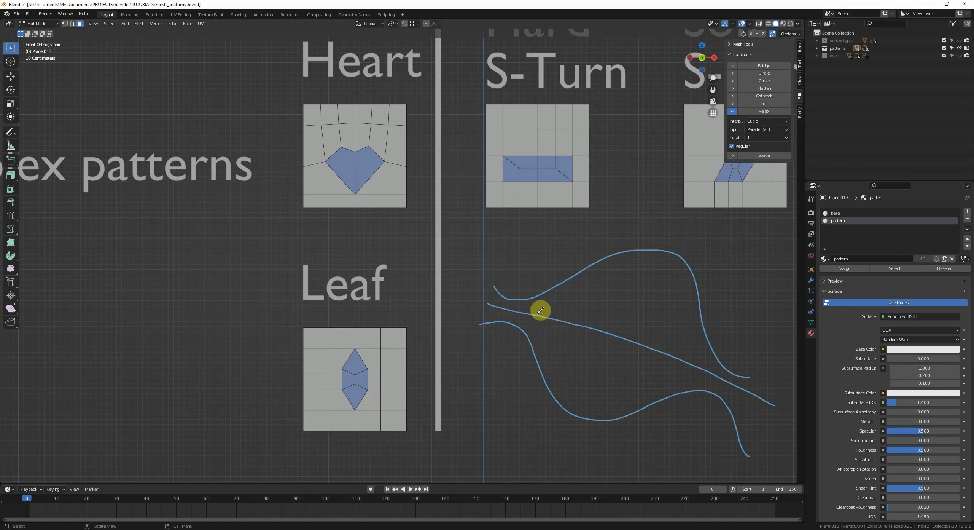
pyautogui.moveTo(537, 314)
pyautogui.mouseDown()
pyautogui.moveTo(637, 278)
pyautogui.moveTo(677, 349)
pyautogui.moveTo(550, 324)
pyautogui.moveTo(649, 376)
pyautogui.moveTo(680, 356)
pyautogui.mouseUp()
pyautogui.scroll(-3, 620, 310)
pyautogui.moveTo(576, 333); pyautogui.dragTo(406, 311, button='right')
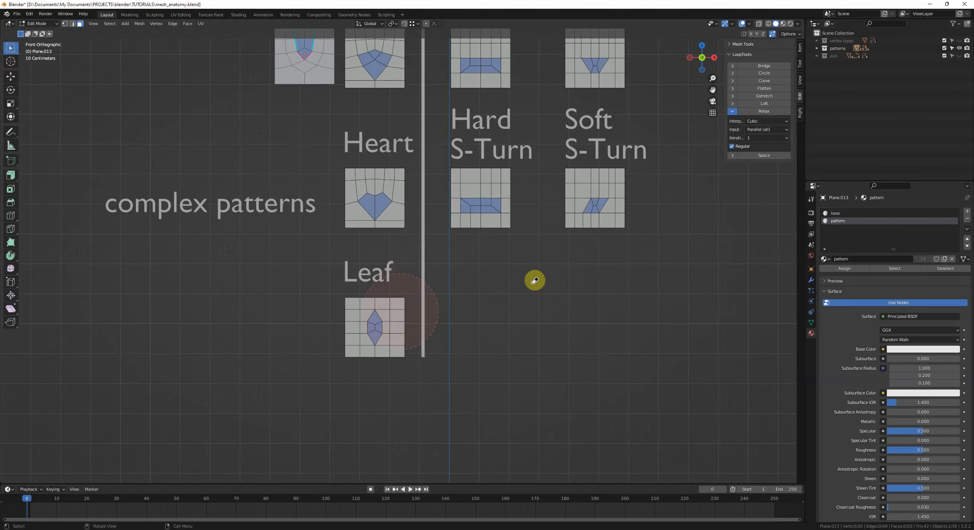
pyautogui.scroll(-2, 491, 258)
pyautogui.keyDown('shift'); pyautogui.moveTo(501, 322); pyautogui.dragTo(532, 449, button='middle'); pyautogui.keyUp('shift')
# Step: Leave Edit Mode and delete the copied working plane next to the Shield pattern
pyautogui.press('Tab')
pyautogui.click(453, 339)
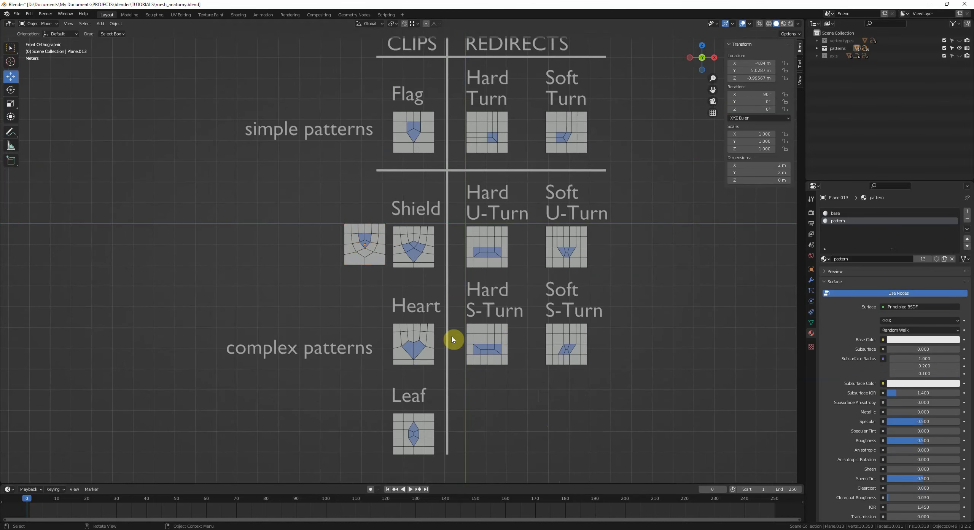
pyautogui.click(356, 250)
pyautogui.press('x')
pyautogui.click(466, 305)
pyautogui.scroll(-1, 452, 371)
pyautogui.keyDown('shift'); pyautogui.moveTo(452, 371); pyautogui.dragTo(434, 415, button='middle'); pyautogui.keyUp('shift')
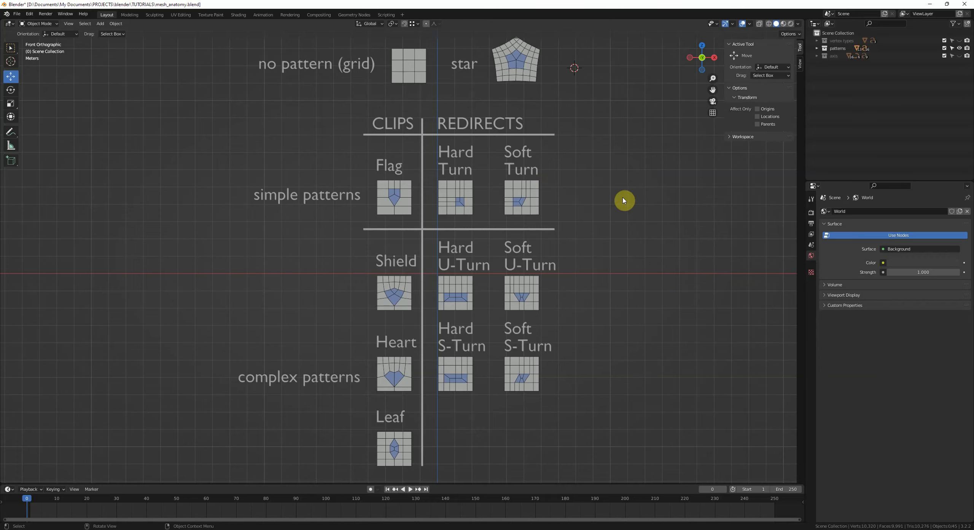
# Step: Hide the patterns collection and show the axis collection, framing its axis diagrams
pyautogui.scroll(-1, 589, 219)
pyautogui.keyDown('shift'); pyautogui.moveTo(589, 220); pyautogui.dragTo(597, 239, button='middle'); pyautogui.keyUp('shift')
pyautogui.scroll(2, 597, 247)
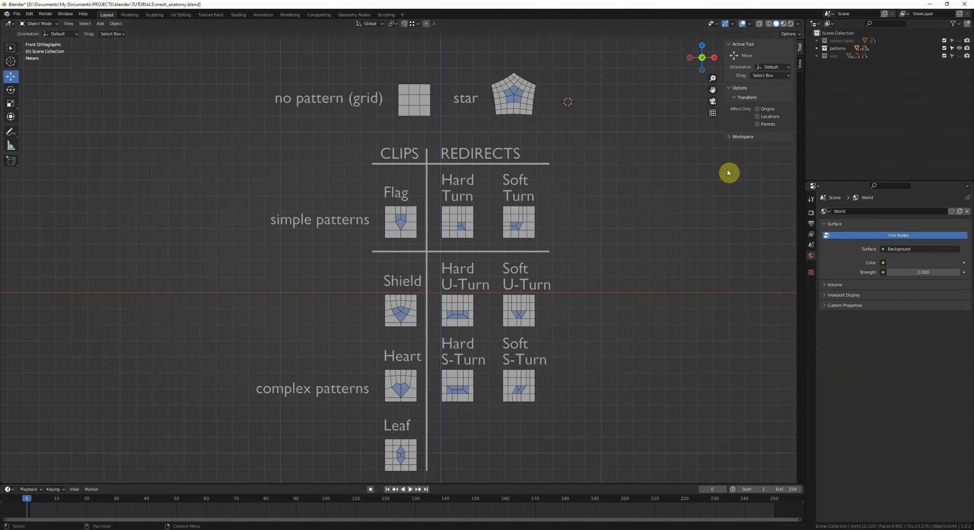
pyautogui.click(959, 48)
pyautogui.click(959, 56)
pyautogui.keyDown('shift'); pyautogui.moveTo(587, 94); pyautogui.dragTo(626, 227, button='middle'); pyautogui.keyUp('shift')
pyautogui.keyDown('shift'); pyautogui.moveTo(620, 204); pyautogui.dragTo(631, 229, button='middle'); pyautogui.keyUp('shift')
pyautogui.keyDown('shift'); pyautogui.moveTo(435, 319); pyautogui.dragTo(438, 295, button='middle'); pyautogui.keyUp('shift')
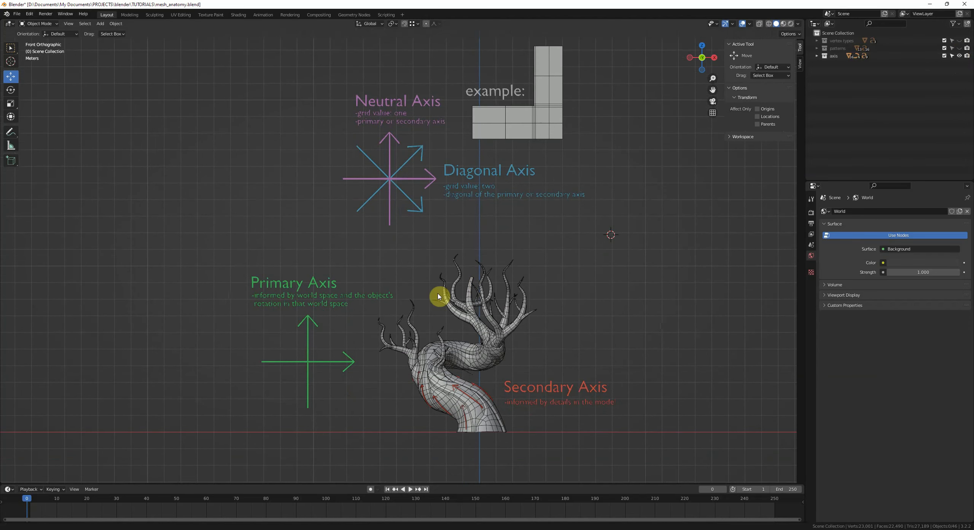
pyautogui.keyDown('shift'); pyautogui.moveTo(599, 206); pyautogui.dragTo(553, 310, button='middle'); pyautogui.keyUp('shift')
pyautogui.scroll(2, 548, 350)
pyautogui.keyDown('shift'); pyautogui.moveTo(553, 310); pyautogui.dragTo(552, 306, button='middle'); pyautogui.keyUp('shift')
# Step: Select the Neutral Axis and Diagonal Axis labels and arrow curves one by one to point them out
pyautogui.click(368, 188)
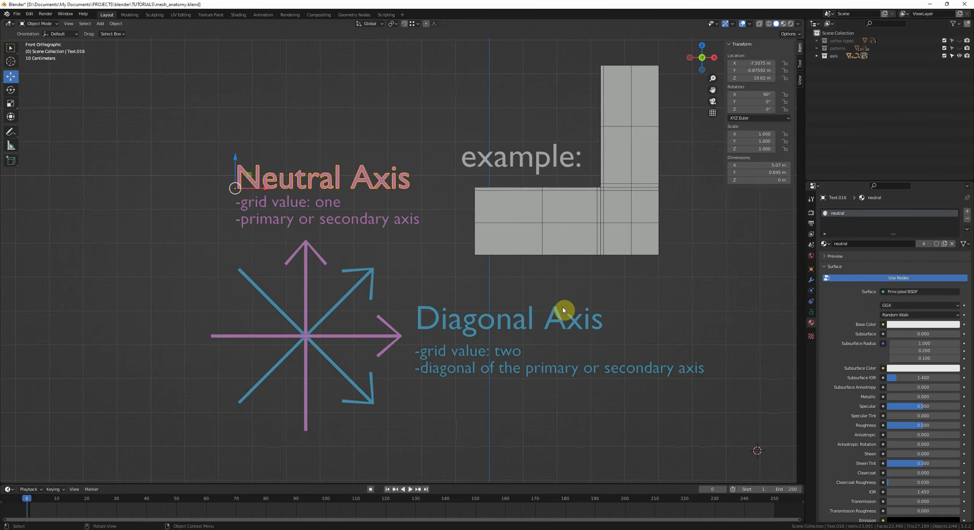
pyautogui.keyDown('shift'); pyautogui.click(495, 324); pyautogui.keyUp('shift')
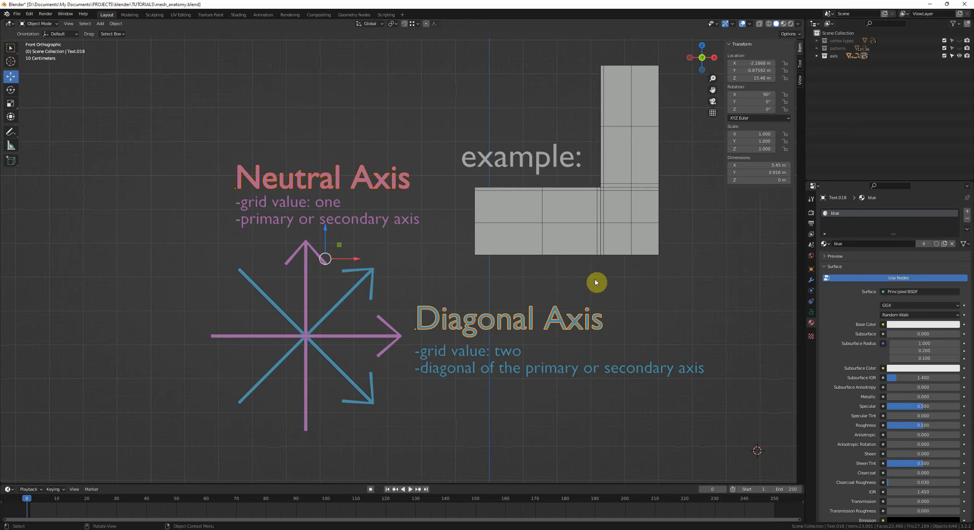
pyautogui.click(406, 250)
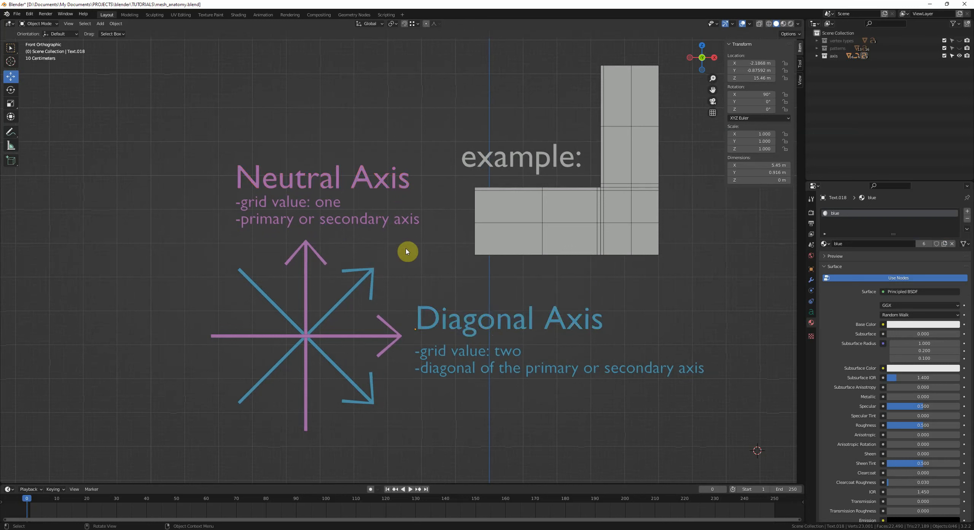
pyautogui.click(260, 229)
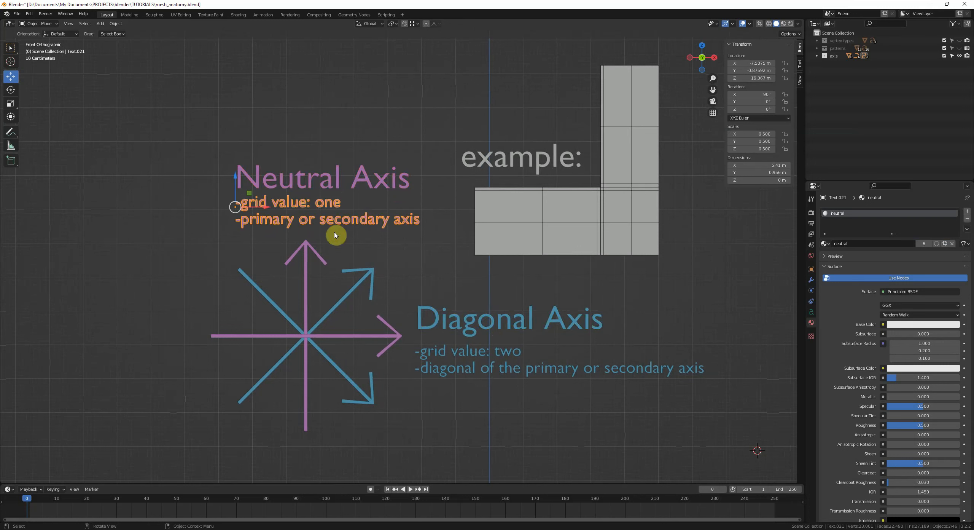
pyautogui.click(305, 262)
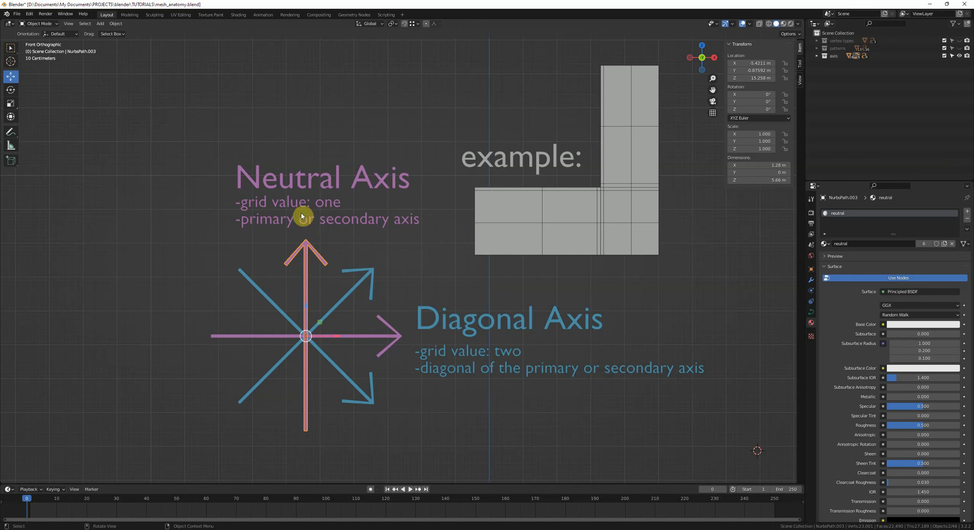
pyautogui.click(346, 240)
pyautogui.click(458, 324)
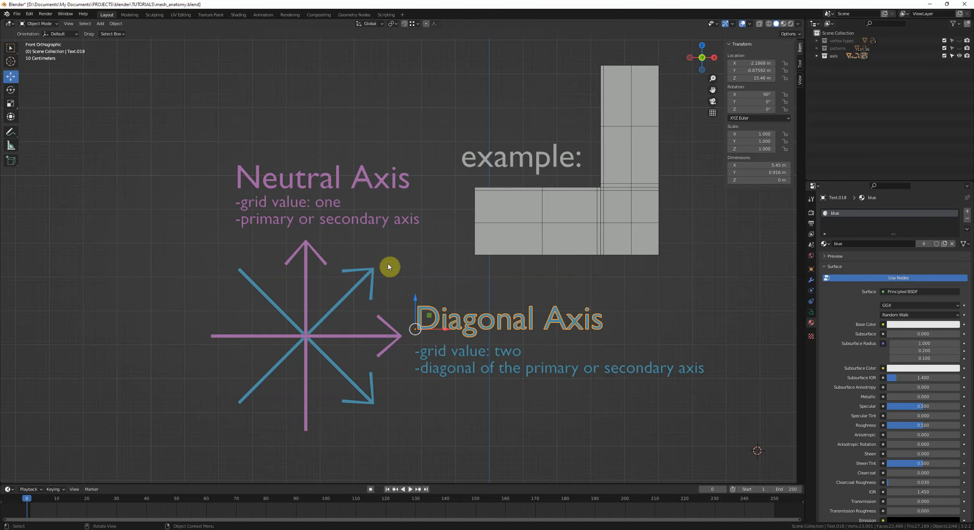
pyautogui.click(354, 319)
pyautogui.scroll(-1, 411, 286)
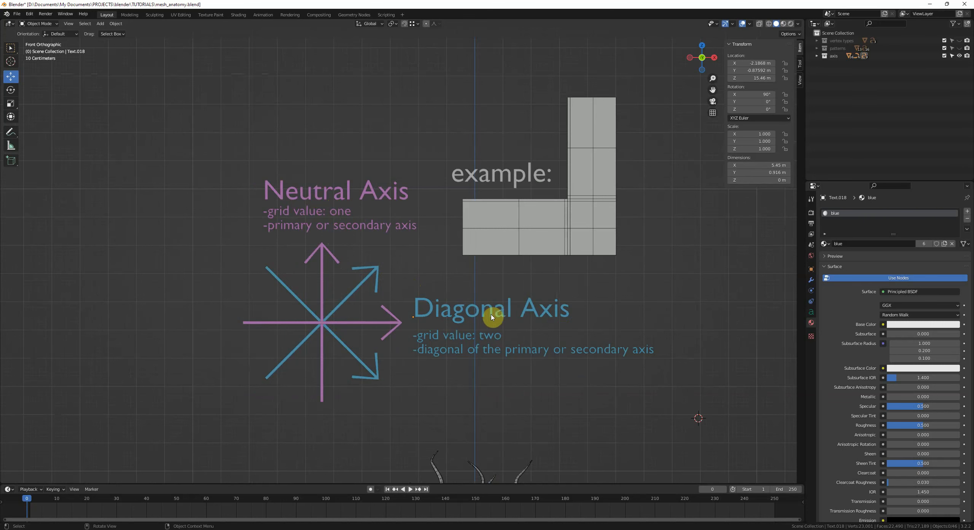
# Step: Select the example L-shaped mesh and draw annotation strokes tracing the edge flow around its corner
pyautogui.click(547, 255)
pyautogui.keyDown('shift'); pyautogui.moveTo(624, 214); pyautogui.dragTo(535, 254, button='middle'); pyautogui.keyUp('shift')
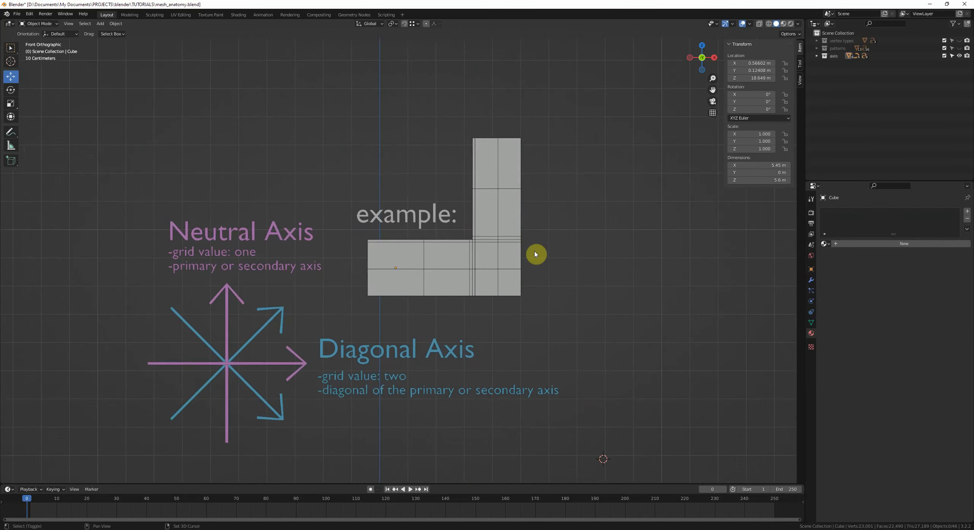
pyautogui.click(534, 254)
pyautogui.keyDown('shift'); pyautogui.moveTo(583, 234); pyautogui.dragTo(513, 292, button='middle'); pyautogui.keyUp('shift')
pyautogui.click(558, 255)
pyautogui.scroll(3, 558, 254)
pyautogui.press('d')
pyautogui.moveTo(469, 147); pyautogui.dragTo(469, 222)
pyautogui.moveTo(472, 186); pyautogui.dragTo(476, 296)
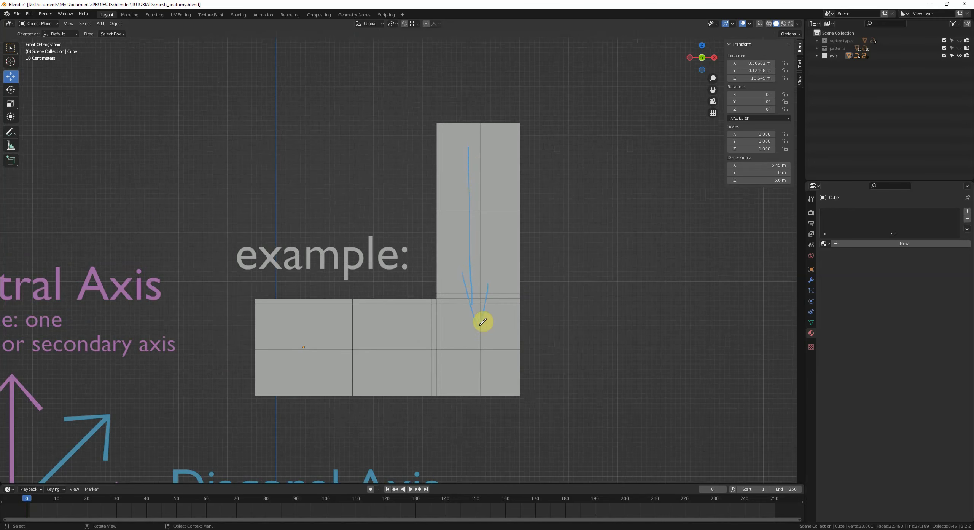
pyautogui.moveTo(293, 346)
pyautogui.mouseDown()
pyautogui.moveTo(441, 348)
pyautogui.moveTo(408, 359)
pyautogui.mouseUp()
pyautogui.moveTo(418, 286); pyautogui.dragTo(473, 354)
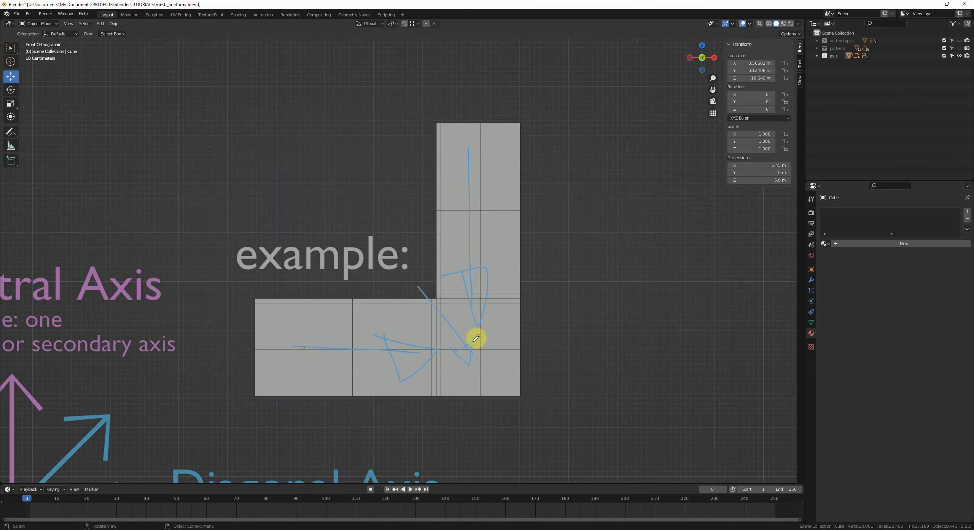
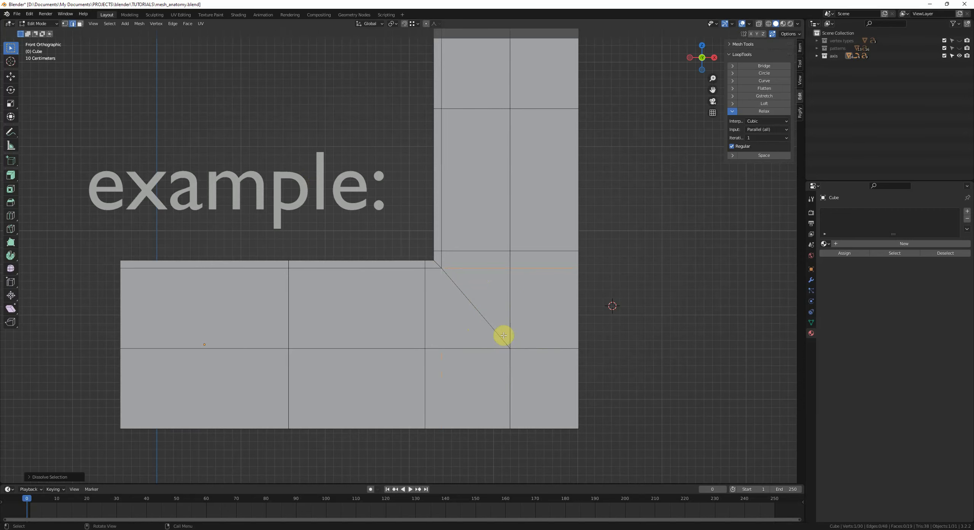
# Step: Examine the L-shaped example mesh alongside the Neutral Axis and Diagonal Axis diagrams
pyautogui.scroll(-2, 592, 237)
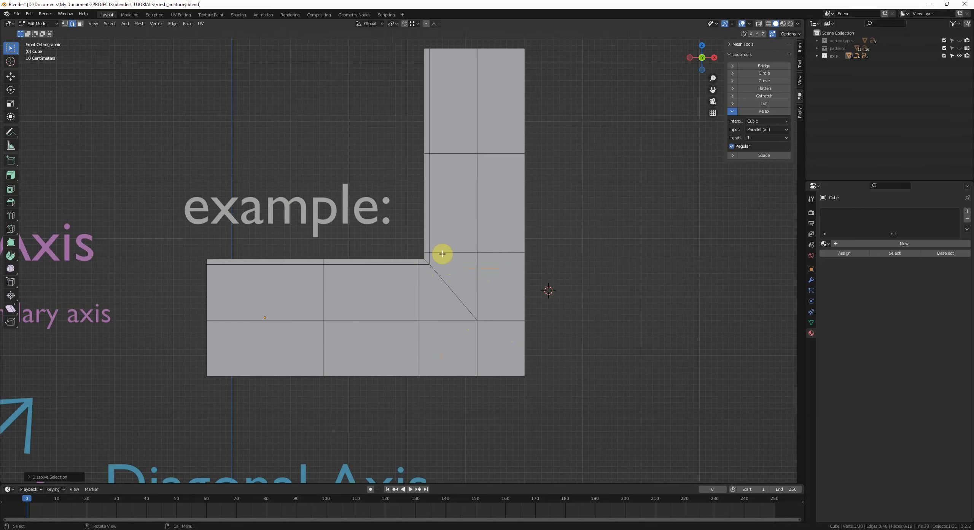
pyautogui.keyDown('shift'); pyautogui.moveTo(505, 268); pyautogui.dragTo(557, 295, button='middle'); pyautogui.keyUp('shift')
pyautogui.click(646, 302)
pyautogui.scroll(-1, 615, 272)
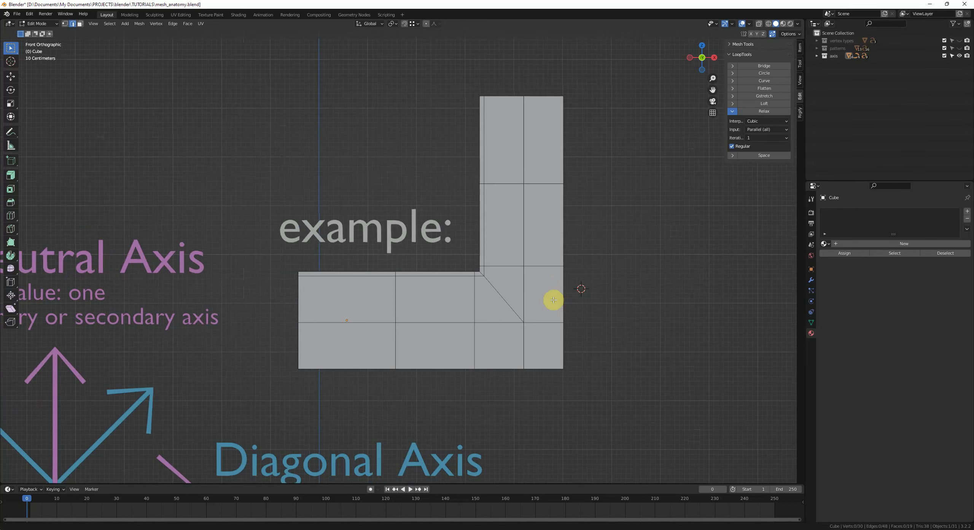
pyautogui.scroll(1, 563, 307)
pyautogui.scroll(-2, 563, 307)
pyautogui.keyDown('shift'); pyautogui.moveTo(506, 340); pyautogui.dragTo(642, 266, button='middle'); pyautogui.keyUp('shift')
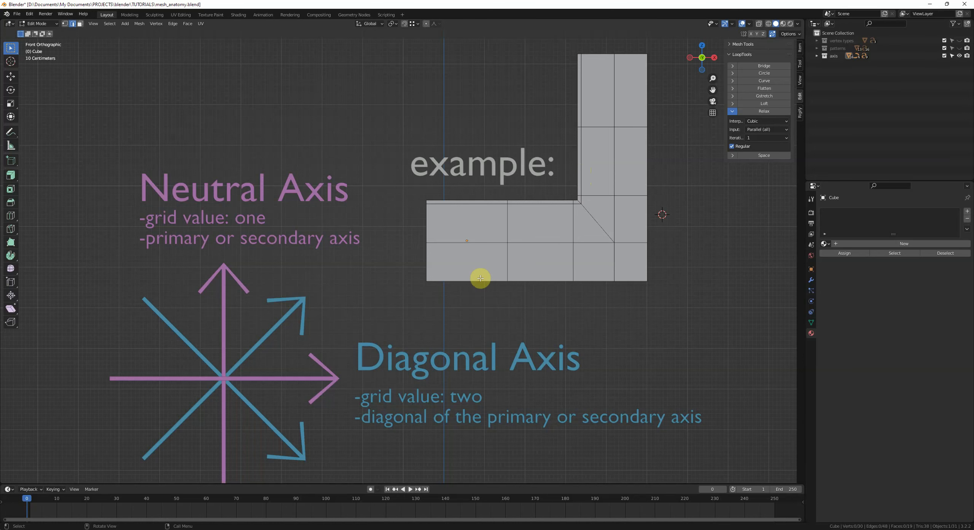
pyautogui.scroll(-1, 450, 291)
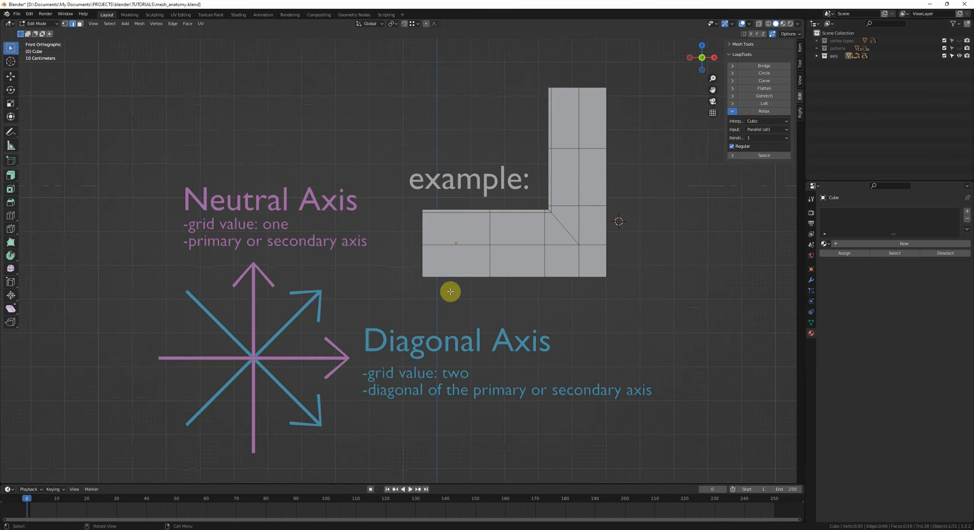
pyautogui.keyDown('shift'); pyautogui.moveTo(537, 300); pyautogui.dragTo(522, 289, button='middle'); pyautogui.keyUp('shift')
pyautogui.keyDown('shift'); pyautogui.rightClick(577, 292); pyautogui.keyUp('shift')
pyautogui.keyDown('shift'); pyautogui.moveTo(631, 257); pyautogui.dragTo(494, 323, button='middle'); pyautogui.keyUp('shift')
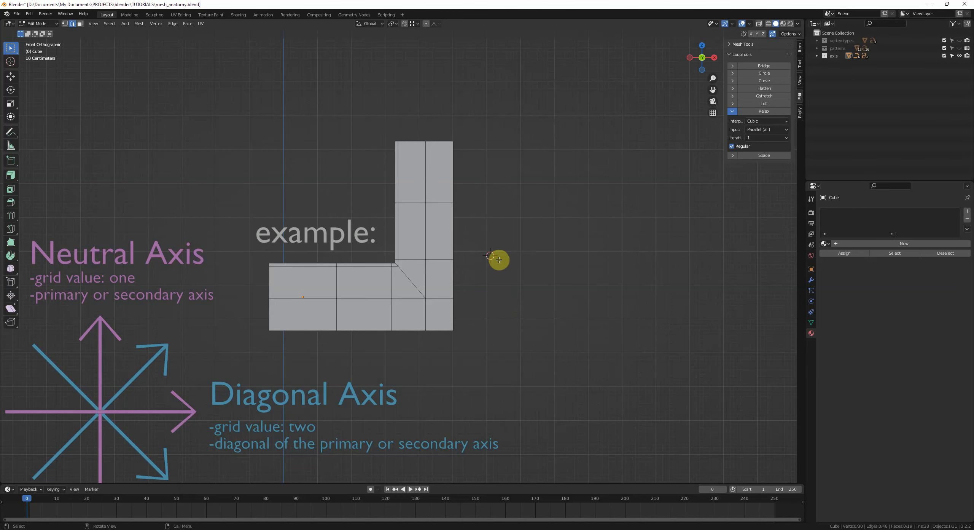
# Step: Leave Edit Mode and add a new cube mesh to the scene
pyautogui.press('Tab')
pyautogui.click(548, 279)
pyautogui.hotkey('shift', 'a')
pyautogui.moveTo(537, 248)
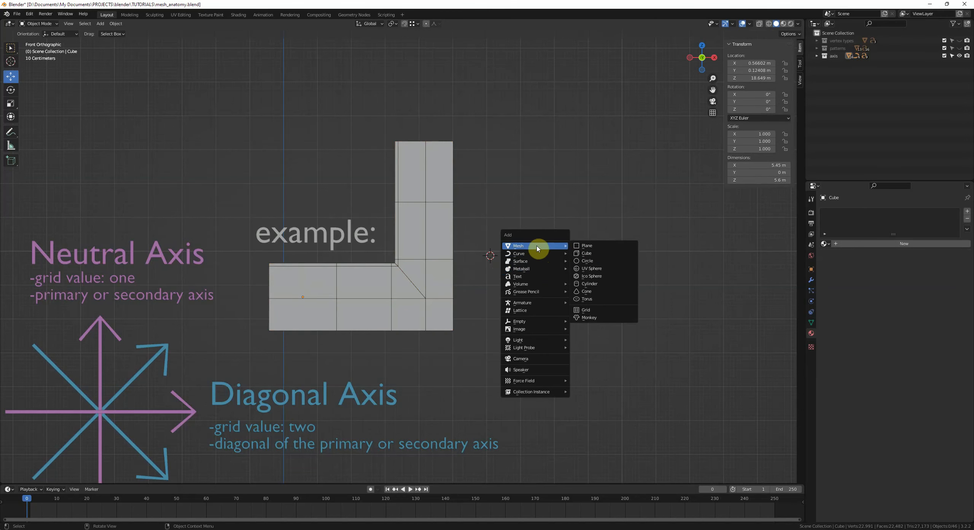
pyautogui.click(587, 253)
pyautogui.moveTo(605, 257); pyautogui.dragTo(431, 317, button='middle')
# Step: Insert loop cuts close to the cube's top edge and its front-left vertical edge
pyautogui.press('Tab')
pyautogui.hotkey('alt', 'a')
pyautogui.scroll(8, 461, 299)
pyautogui.hotkey('ctrl', 'r')
pyautogui.click(431, 302)
pyautogui.click(366, 306)
pyautogui.moveTo(366, 306); pyautogui.dragTo(412, 321, button='middle')
pyautogui.hotkey('ctrl', 'r')
pyautogui.click(392, 293)
pyautogui.click(442, 311)
pyautogui.hotkey('ctrl', 'r')
pyautogui.click(438, 312)
pyautogui.click(435, 273)
pyautogui.hotkey('alt', 'a')
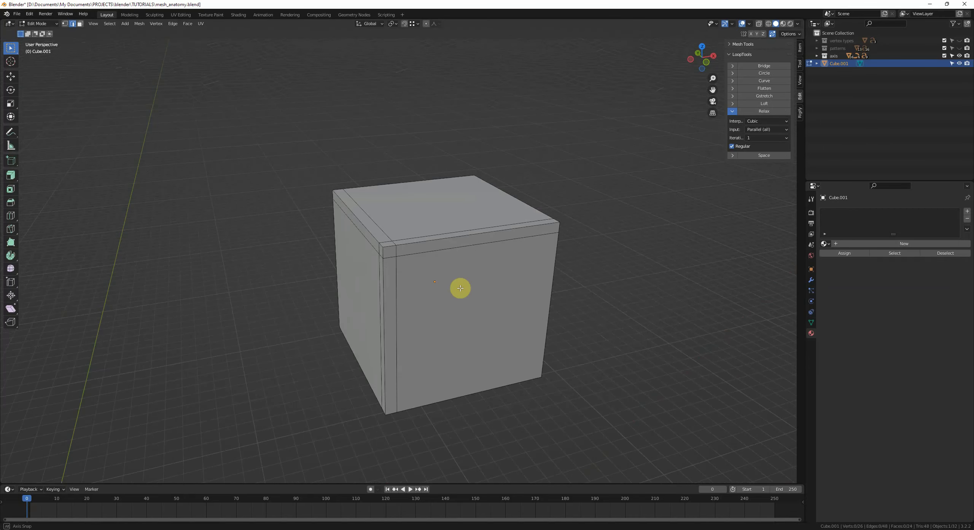
# Step: Add a horizontal loop cut across the middle of the cube
pyautogui.moveTo(461, 288); pyautogui.dragTo(461, 233, button='middle')
pyautogui.keyDown('alt'); pyautogui.click(455, 224); pyautogui.keyUp('alt')
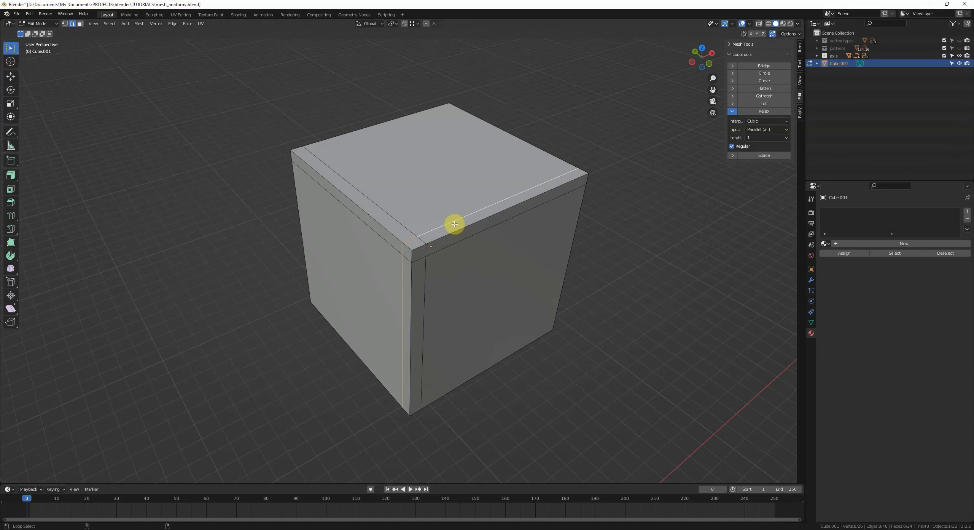
pyautogui.keyDown('alt'); pyautogui.keyDown('shift'); pyautogui.click(454, 244); pyautogui.keyUp('shift'); pyautogui.keyUp('alt')
pyautogui.keyDown('alt'); pyautogui.keyDown('shift'); pyautogui.click(397, 220); pyautogui.keyUp('shift'); pyautogui.keyUp('alt')
pyautogui.moveTo(435, 284); pyautogui.dragTo(472, 247, button='middle')
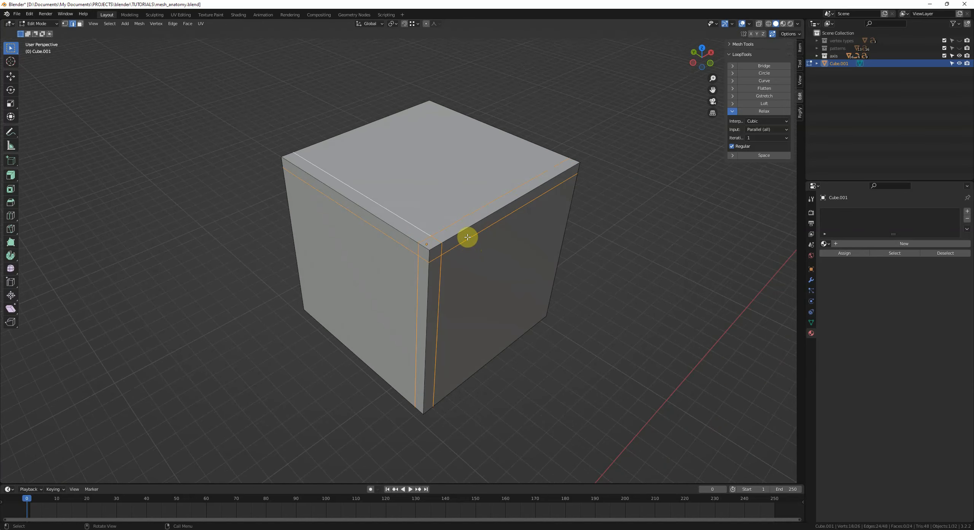
pyautogui.moveTo(467, 236); pyautogui.dragTo(456, 237, button='middle')
pyautogui.moveTo(405, 215); pyautogui.dragTo(404, 237, button='middle')
pyautogui.click(414, 228)
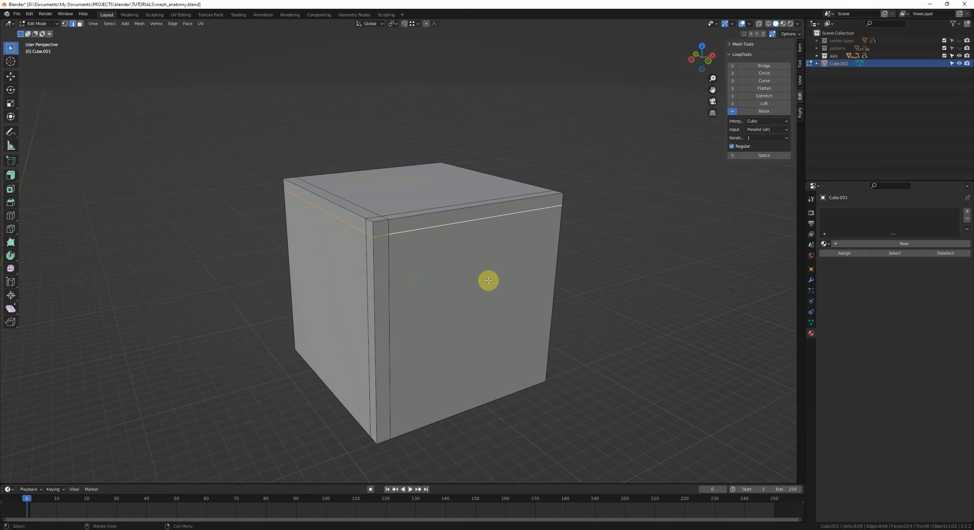
pyautogui.click(422, 217)
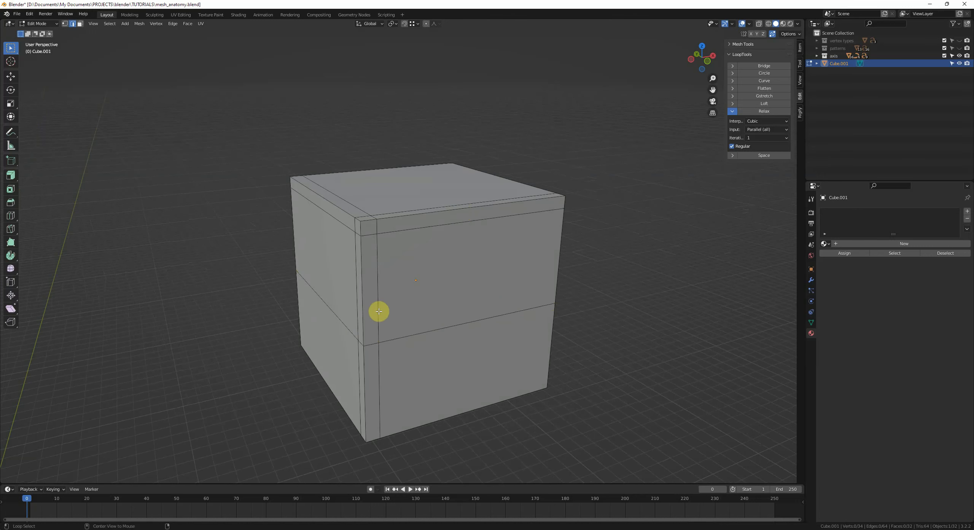
pyautogui.moveTo(415, 226); pyautogui.dragTo(428, 304, button='middle')
pyautogui.hotkey('ctrl', 'r')
pyautogui.press('Escape')
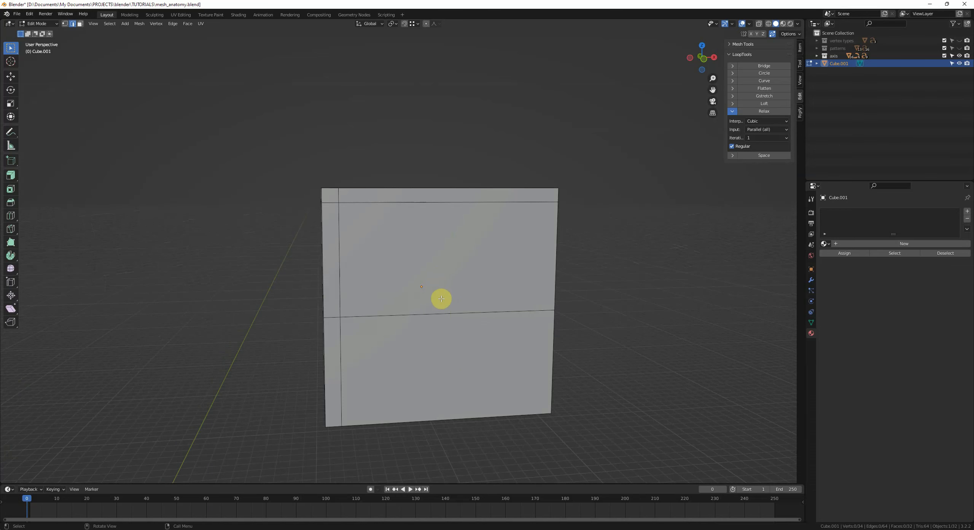
# Step: Add vertical loop cuts dividing the cube's front face into columns
pyautogui.hotkey('ctrl', 'r')
pyautogui.moveTo(652, 302); pyautogui.dragTo(439, 261, button='middle')
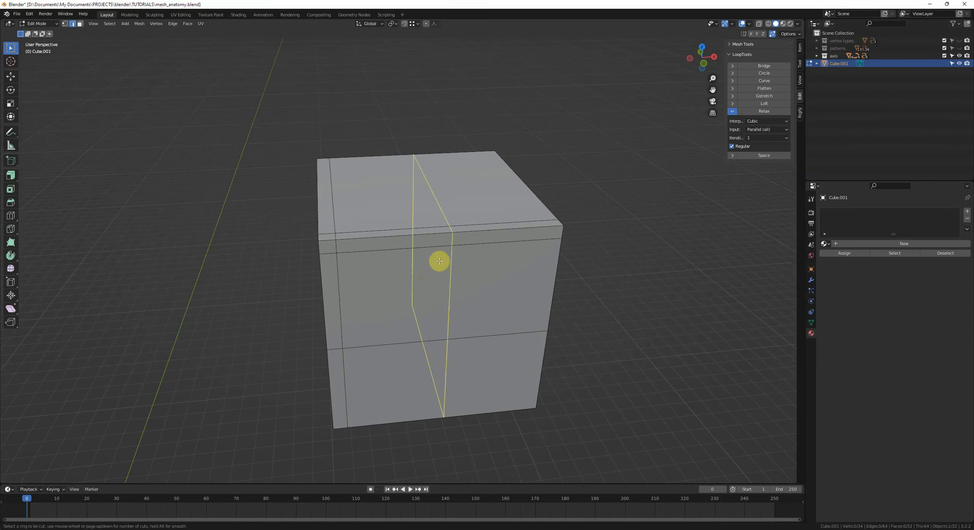
pyautogui.click(387, 258)
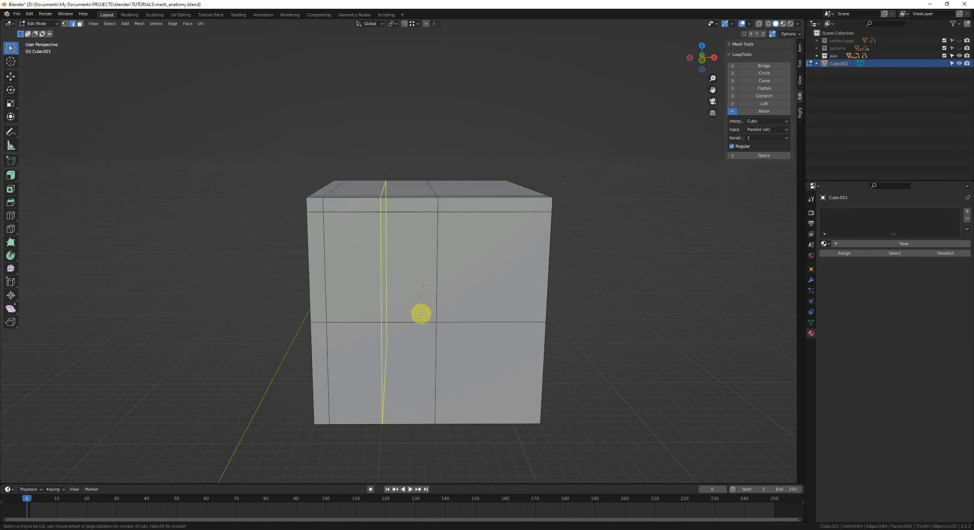
pyautogui.click(419, 313)
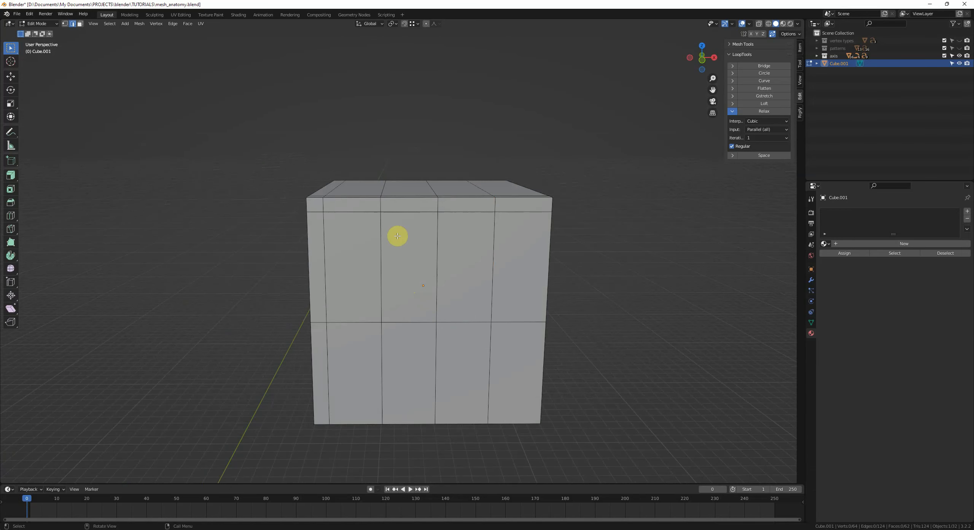
# Step: Slide the upper vertices of the central columns together to converge into a pole on the front face
pyautogui.click(381, 205)
pyautogui.press('g')
pyautogui.press('g')
pyautogui.click(443, 208)
pyautogui.click(487, 204)
pyautogui.press('g')
pyautogui.press('g')
pyautogui.click(429, 202)
pyautogui.moveTo(431, 188); pyautogui.dragTo(432, 216, button='middle')
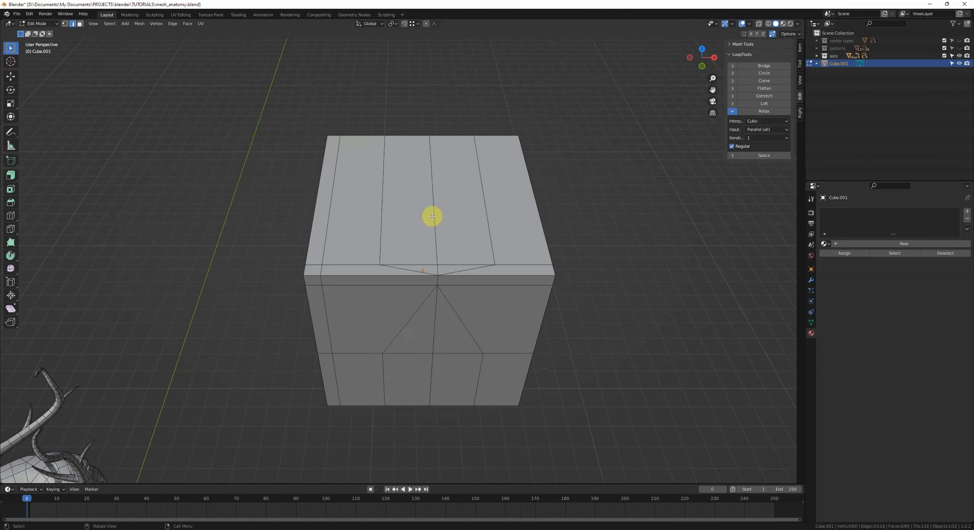
pyautogui.keyDown('alt'); pyautogui.click(398, 205); pyautogui.keyUp('alt')
pyautogui.keyDown('alt'); pyautogui.keyDown('shift'); pyautogui.click(471, 207); pyautogui.keyUp('shift'); pyautogui.keyUp('alt')
pyautogui.hotkey('ctrl', 'x')
pyautogui.hotkey('ctrl', 'z')
# Step: Reshape the front face's central vertices into a diamond-shaped redirect pattern
pyautogui.moveTo(459, 292)
pyautogui.mouseDown(button='middle')
pyautogui.moveTo(511, 268)
pyautogui.moveTo(465, 259)
pyautogui.mouseUp(button='middle')
pyautogui.press('3')
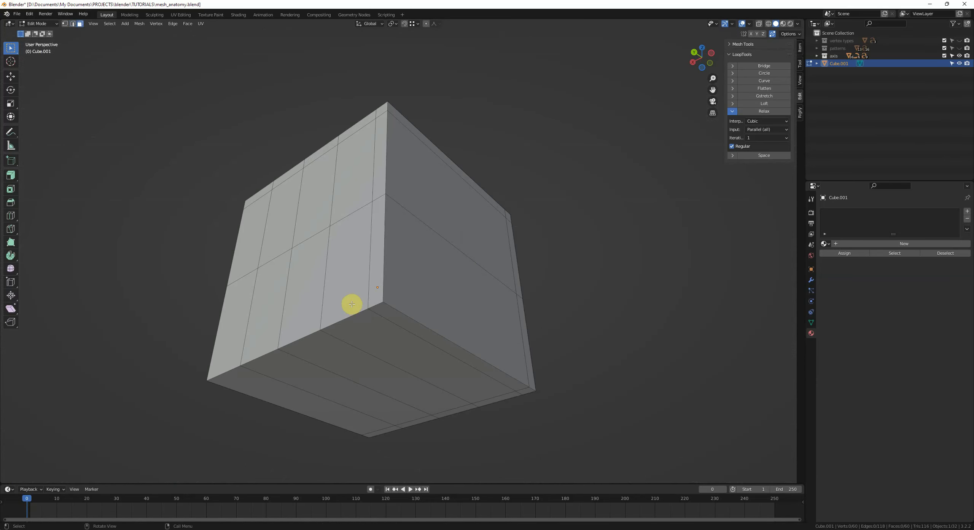
pyautogui.moveTo(352, 304); pyautogui.dragTo(355, 302, button='middle')
pyautogui.press('c')
pyautogui.moveTo(272, 298); pyautogui.dragTo(458, 277)
pyautogui.rightClick(458, 276)
pyautogui.rightClick(551, 263)
pyautogui.click(576, 285)
pyautogui.moveTo(448, 311); pyautogui.dragTo(438, 276, button='middle')
pyautogui.hotkey('ctrl', 'z')
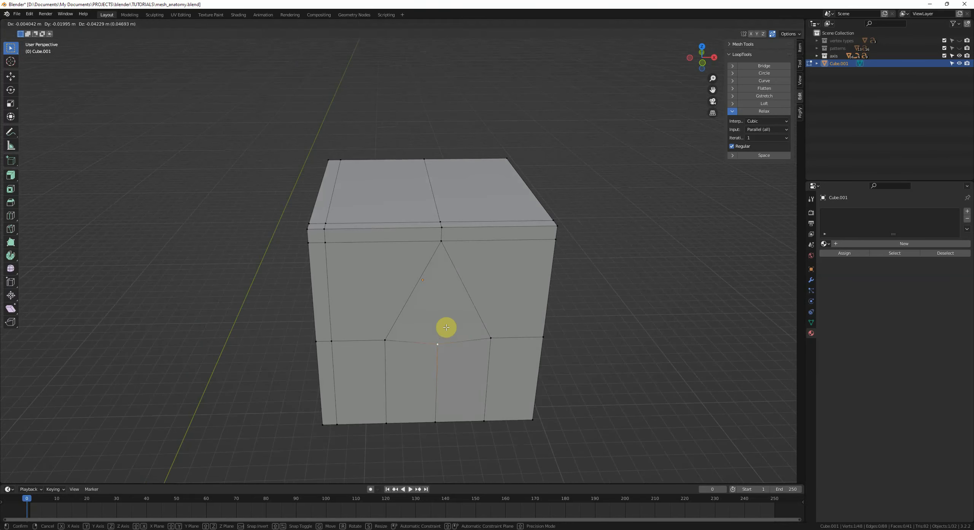
pyautogui.moveTo(445, 329); pyautogui.dragTo(407, 185, button='middle')
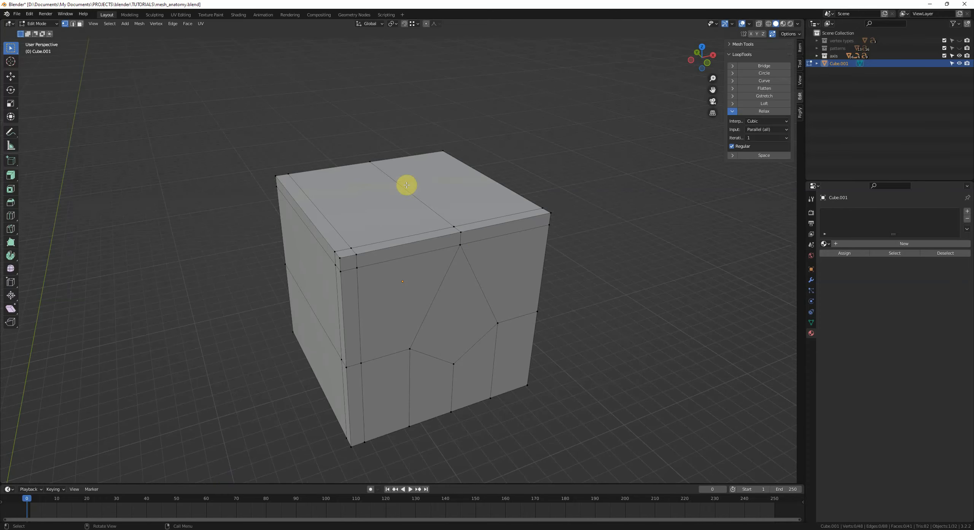
# Step: Draw an annotation stroke along the edge flow at the cube's top edge, then leave Edit Mode
pyautogui.moveTo(417, 241); pyautogui.dragTo(395, 246, button='middle')
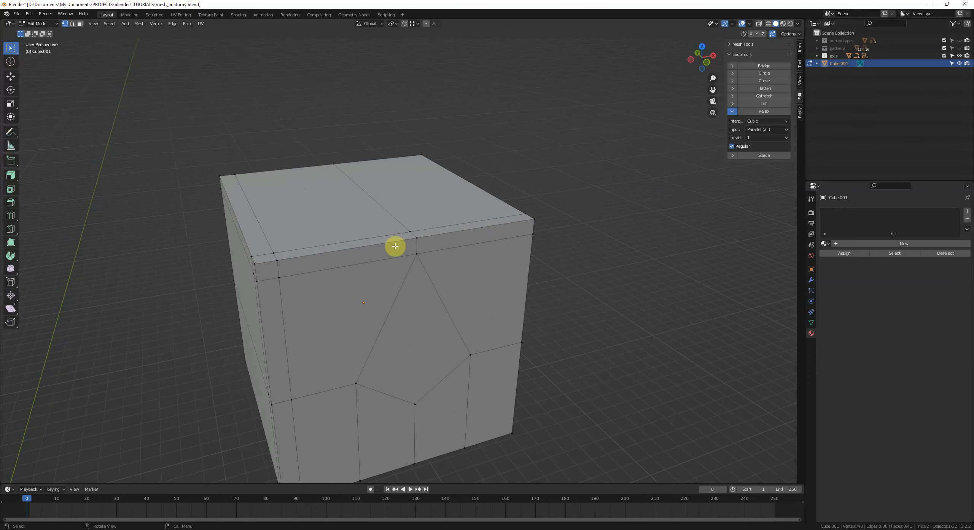
pyautogui.scroll(2, 419, 234)
pyautogui.moveTo(319, 249); pyautogui.dragTo(419, 238)
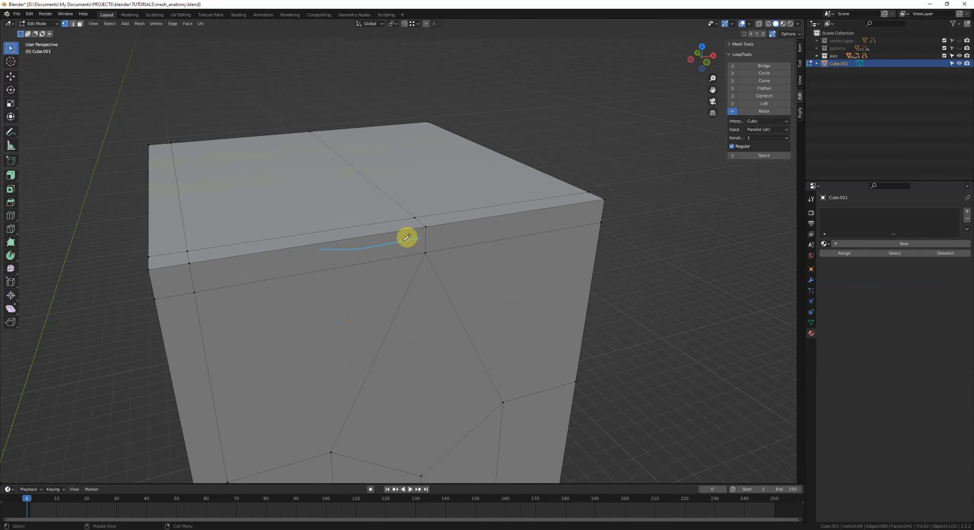
pyautogui.press('Tab')
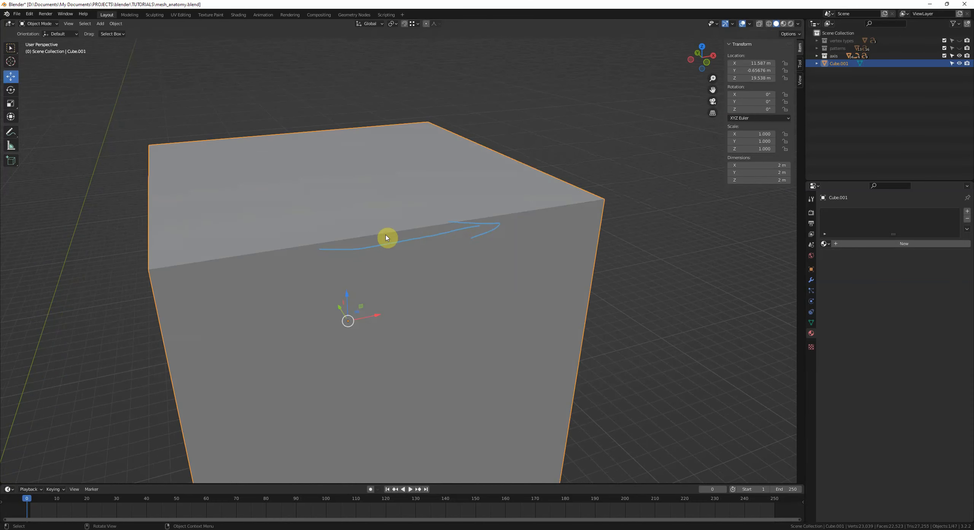
# Step: Add a level 1 Subdivision Surface to the cube and shade it smooth
pyautogui.hotkey('ctrl', '1')
pyautogui.moveTo(380, 260); pyautogui.dragTo(467, 221, button='middle')
pyautogui.rightClick(515, 213)
pyautogui.click(524, 217)
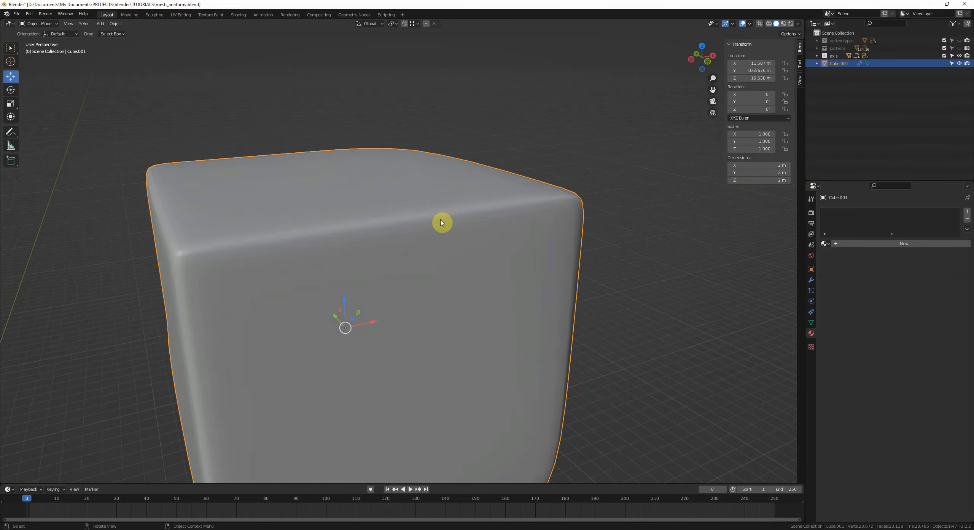
# Step: Duplicate the smoothed cube and move the copy beside the original
pyautogui.scroll(-1, 422, 233)
pyautogui.hotkey('shift', 'd')
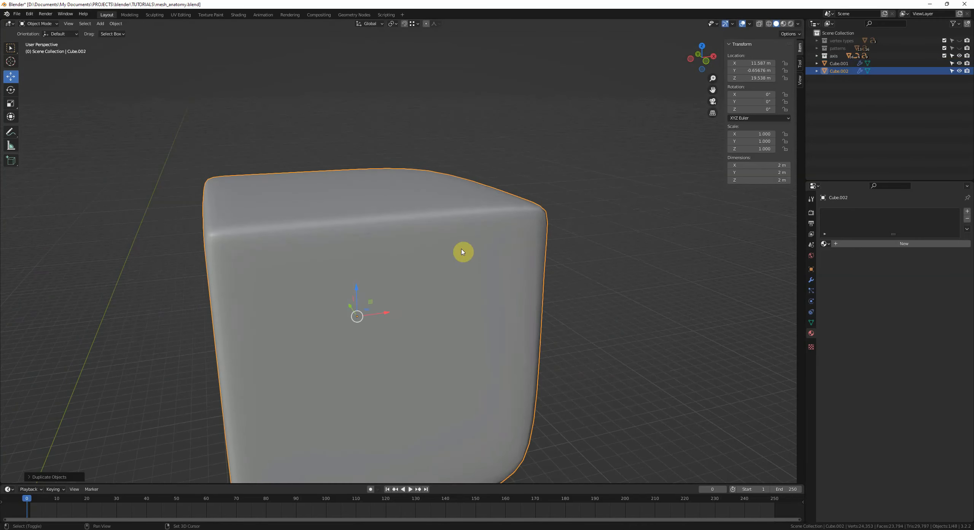
pyautogui.keyDown('shift'); pyautogui.moveTo(461, 253); pyautogui.dragTo(237, 263, button='middle'); pyautogui.keyUp('shift')
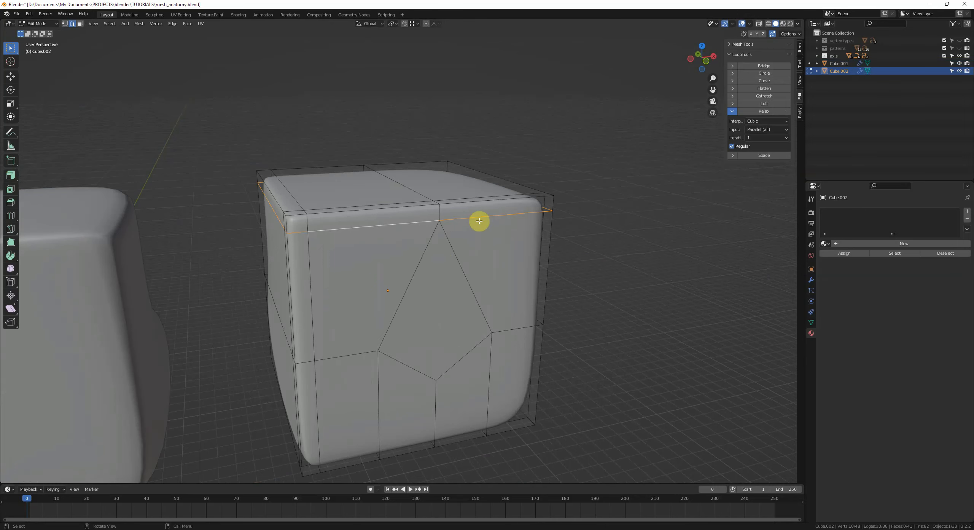
pyautogui.press('2')
pyautogui.press('Tab')
# Step: Draw an annotation stroke across the duplicate cube's rounded top edge
pyautogui.moveTo(472, 194); pyautogui.dragTo(447, 288, button='middle')
pyautogui.scroll(1, 472, 231)
pyautogui.hotkey('alt', 'a')
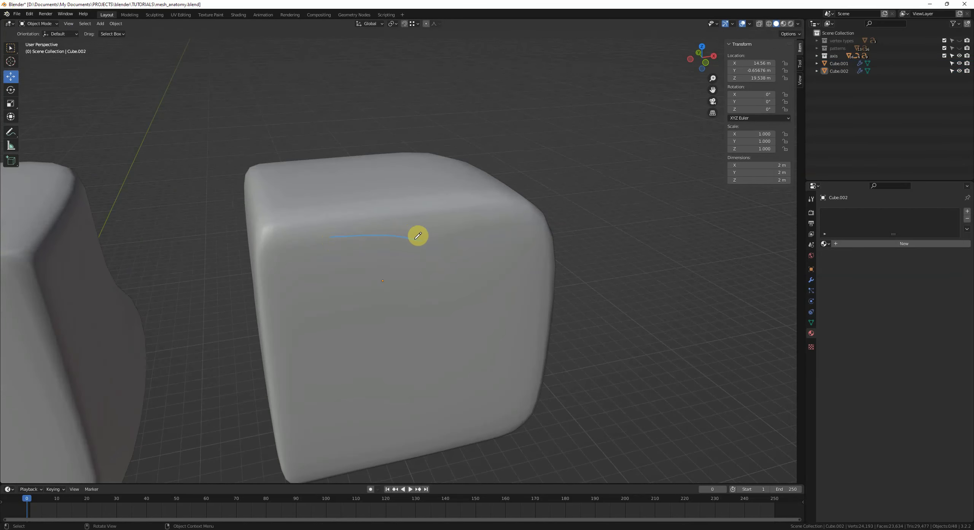
pyautogui.moveTo(468, 221); pyautogui.dragTo(489, 227, button='middle')
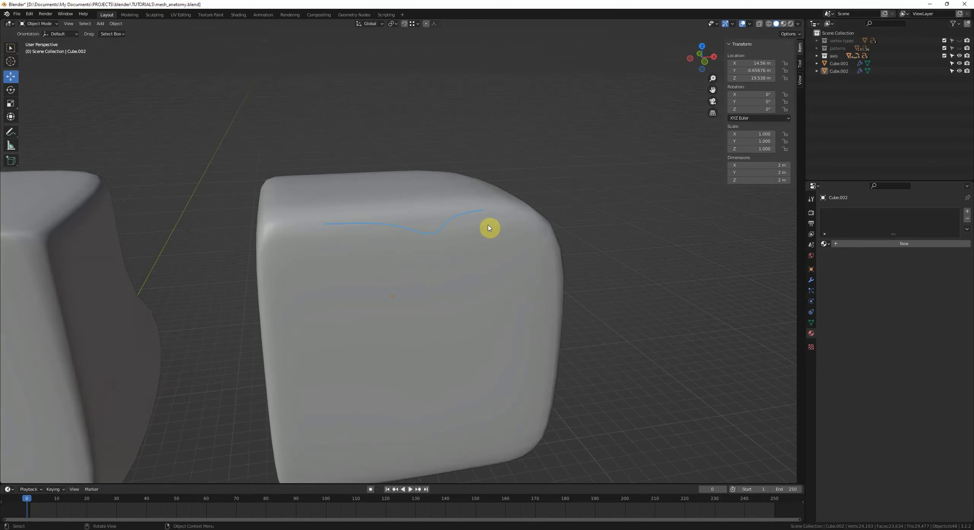
pyautogui.scroll(-3, 283, 215)
pyautogui.moveTo(367, 252); pyautogui.dragTo(476, 288, button='middle')
pyautogui.click(440, 287)
pyautogui.hotkey('alt', 'a')
pyautogui.moveTo(501, 253); pyautogui.dragTo(504, 270, button='middle')
pyautogui.click(510, 273)
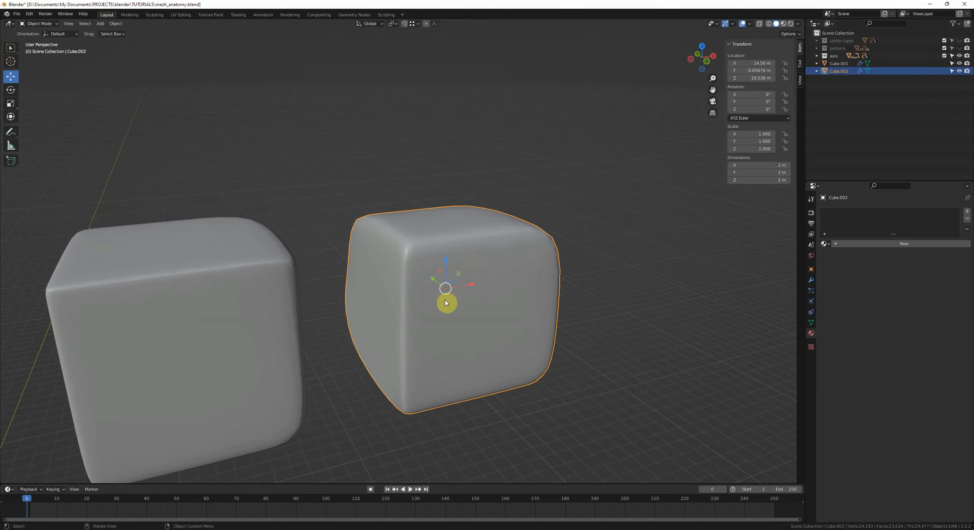
# Step: Inspect the duplicate's wireframe in Edit Mode, then open the original cube in Edit Mode
pyautogui.moveTo(248, 287); pyautogui.dragTo(546, 280, button='middle')
pyautogui.press('Tab')
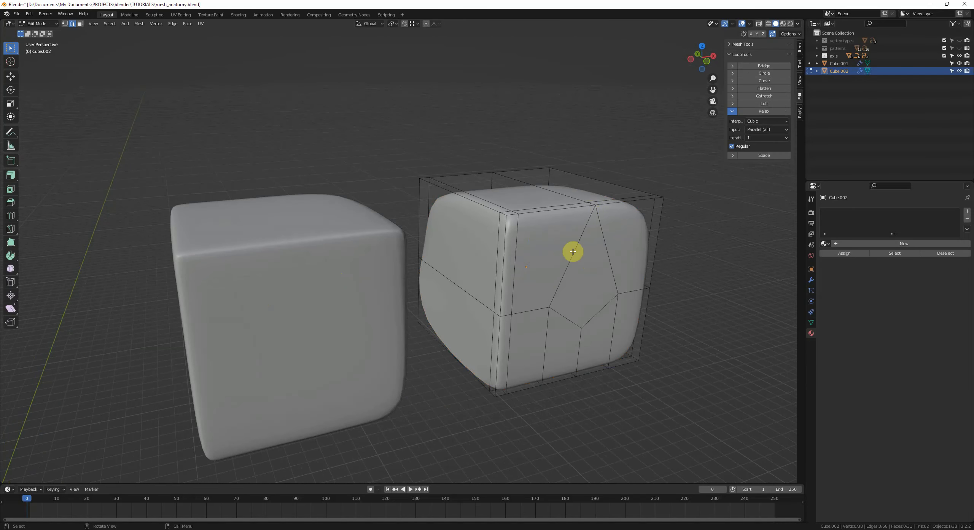
pyautogui.press('Tab')
pyautogui.click(282, 316)
pyautogui.press('Tab')
pyautogui.keyDown('shift'); pyautogui.moveTo(282, 316); pyautogui.dragTo(359, 304, button='middle'); pyautogui.keyUp('shift')
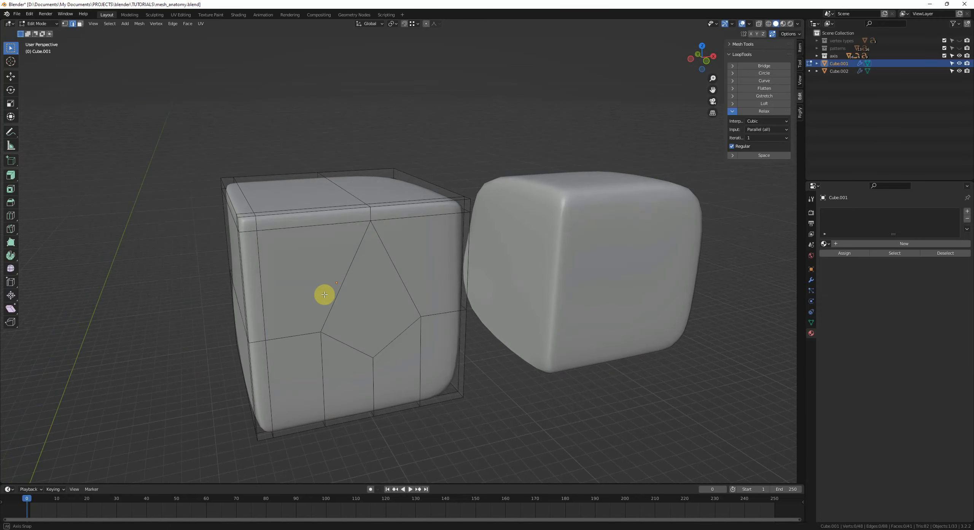
# Step: Select the original cube's top support edge loop and move it down along Z to mid-height
pyautogui.keyDown('alt'); pyautogui.click(317, 239); pyautogui.keyUp('alt')
pyautogui.moveTo(382, 274); pyautogui.dragTo(358, 245, button='middle')
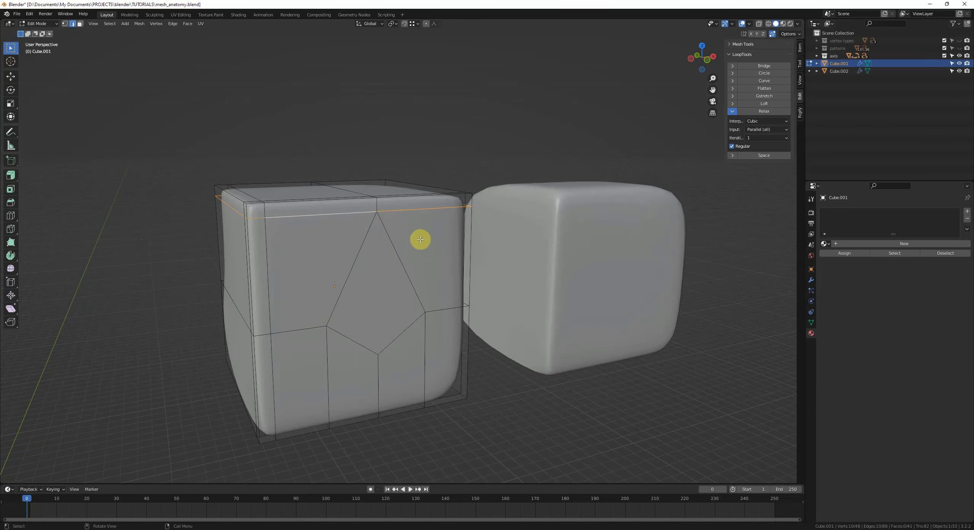
pyautogui.moveTo(420, 239); pyautogui.dragTo(371, 238, button='middle')
pyautogui.press('g')
pyautogui.press('g')
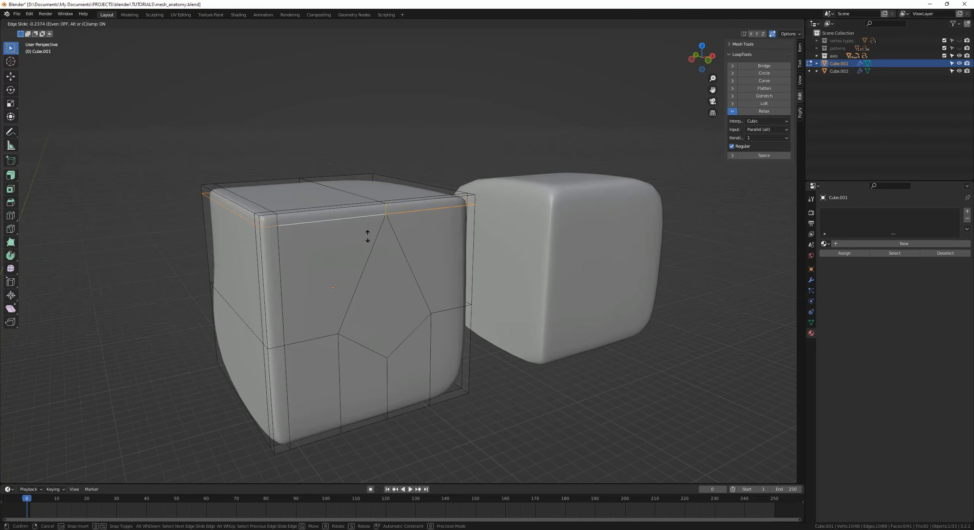
pyautogui.click(368, 233)
pyautogui.moveTo(368, 231); pyautogui.dragTo(377, 207, button='middle')
pyautogui.press('g')
pyautogui.press('z')
pyautogui.click(435, 274)
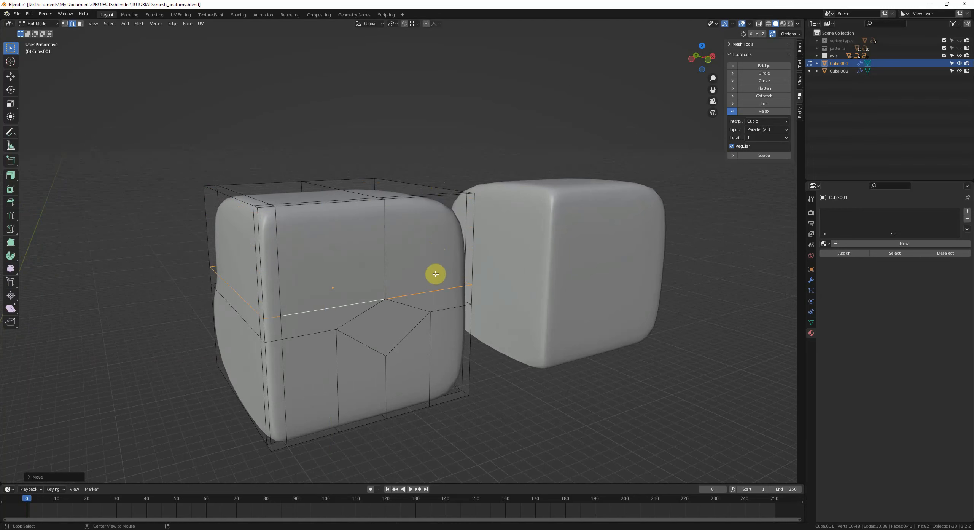
# Step: Select and inspect the relocated edge loop around the original cube
pyautogui.hotkey('alt', 'a')
pyautogui.moveTo(476, 287); pyautogui.dragTo(437, 328, button='middle')
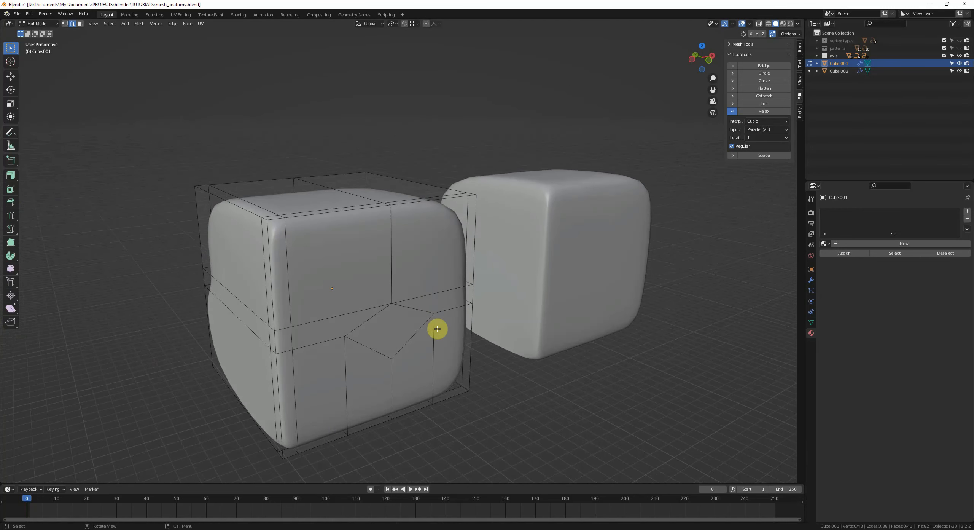
pyautogui.keyDown('alt'); pyautogui.click(417, 297); pyautogui.keyUp('alt')
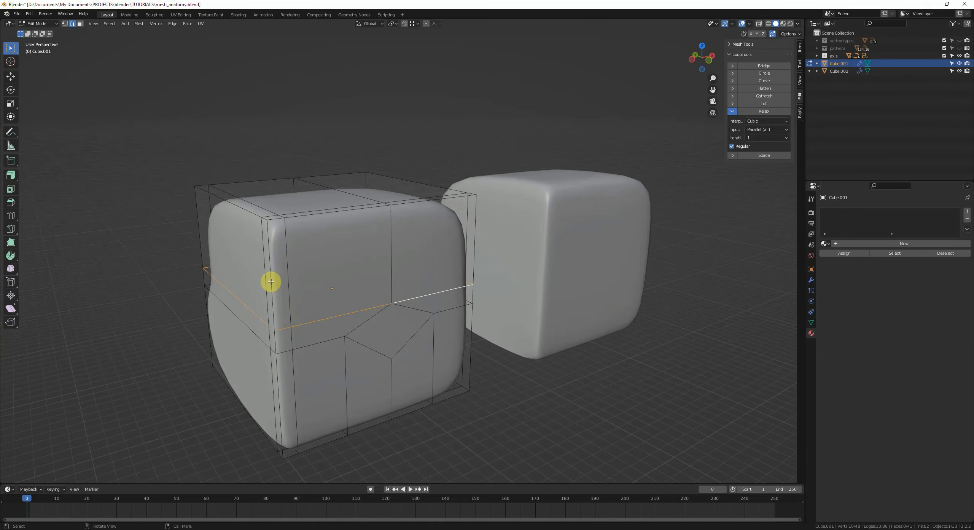
pyautogui.moveTo(270, 281); pyautogui.dragTo(296, 284, button='middle')
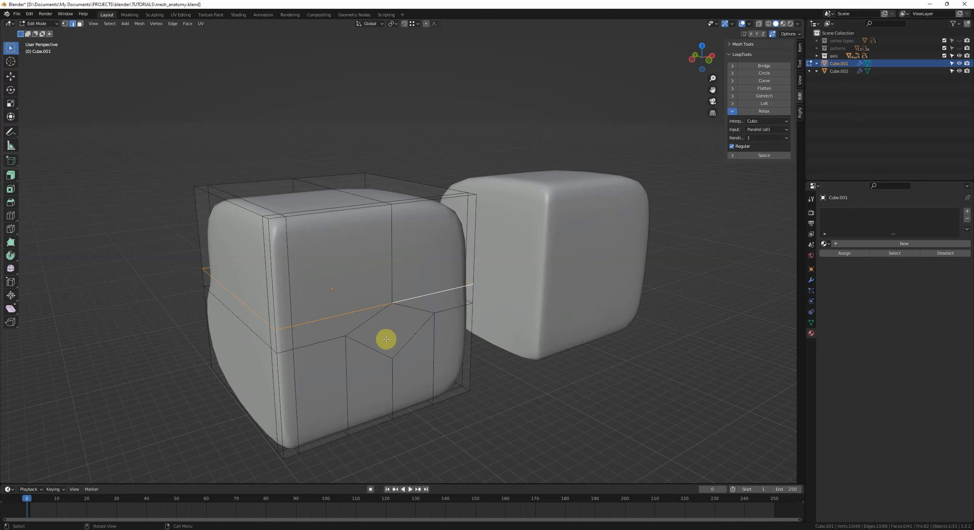
pyautogui.hotkey('alt', 'a')
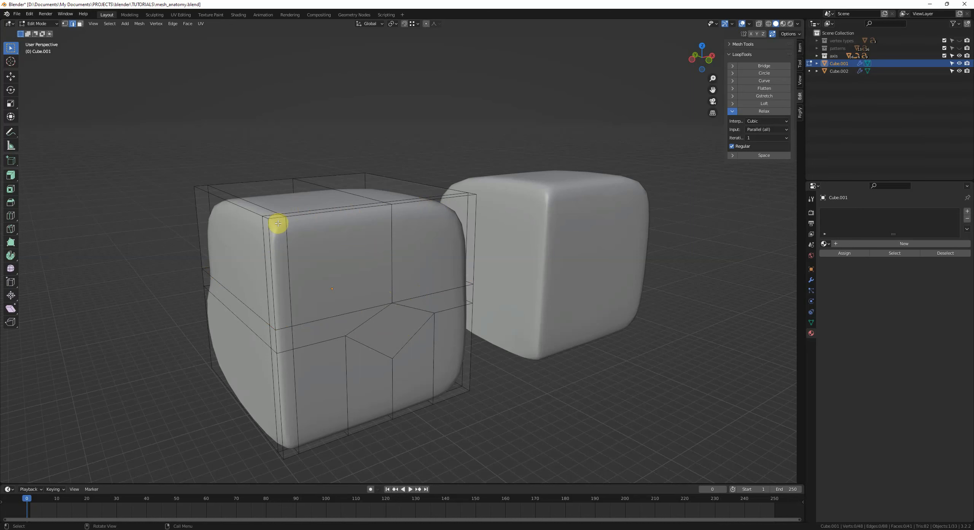
pyautogui.moveTo(300, 228); pyautogui.dragTo(318, 237, button='middle')
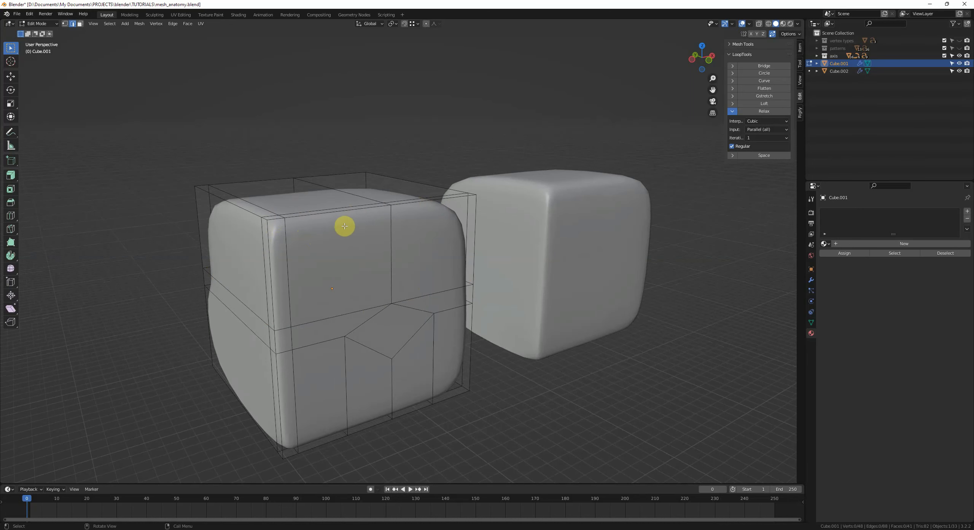
# Step: Slide the original cube's relocated edge loop back up near its top edge, then deselect everything
pyautogui.keyDown('alt'); pyautogui.click(359, 309); pyautogui.keyUp('alt')
pyautogui.press('g')
pyautogui.press('g')
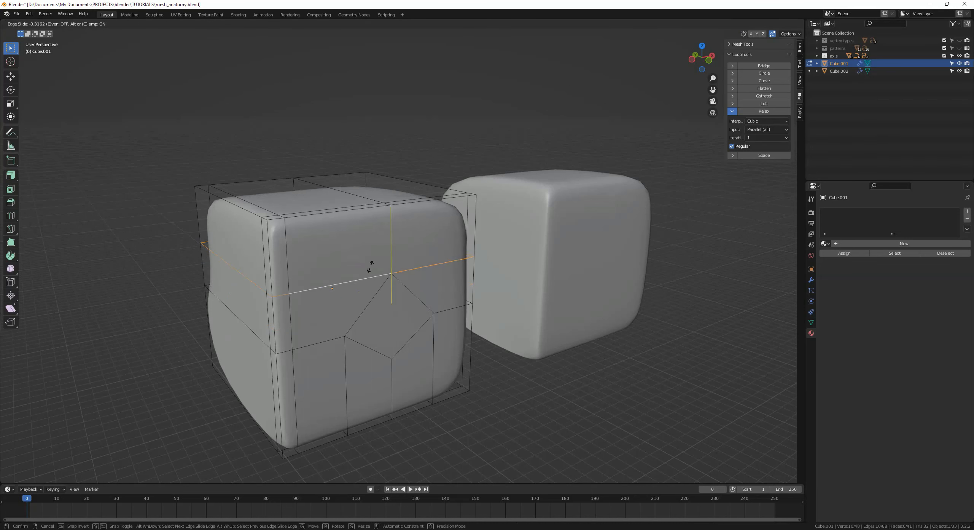
pyautogui.click(365, 223)
pyautogui.hotkey('alt', 'a')
pyautogui.moveTo(420, 286); pyautogui.dragTo(410, 287, button='middle')
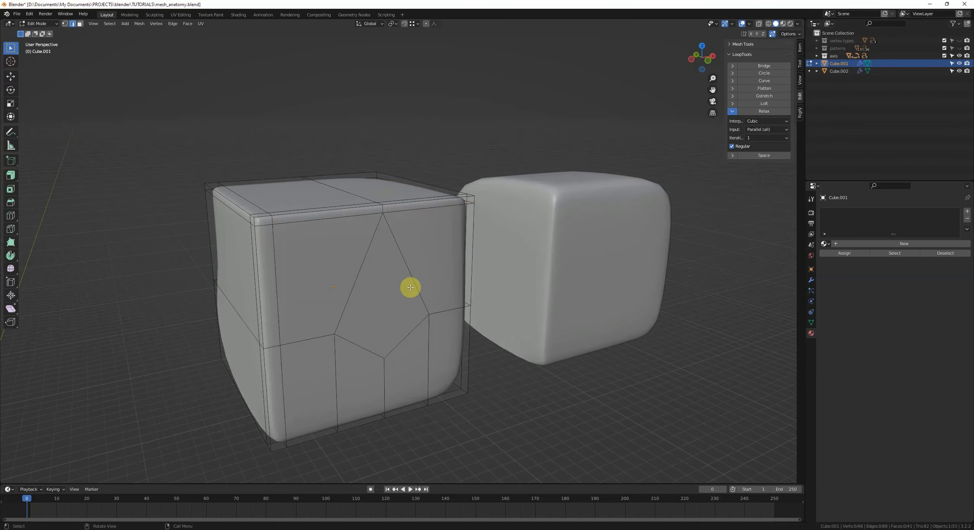
# Step: Leave Edit Mode and delete both cube objects
pyautogui.scroll(-1, 582, 193)
pyautogui.moveTo(582, 193); pyautogui.dragTo(574, 195, button='middle')
pyautogui.press('Tab')
pyautogui.scroll(-5, 380, 279)
pyautogui.keyDown('shift'); pyautogui.moveTo(376, 278); pyautogui.dragTo(507, 211, button='middle'); pyautogui.keyUp('shift')
pyautogui.click(573, 211)
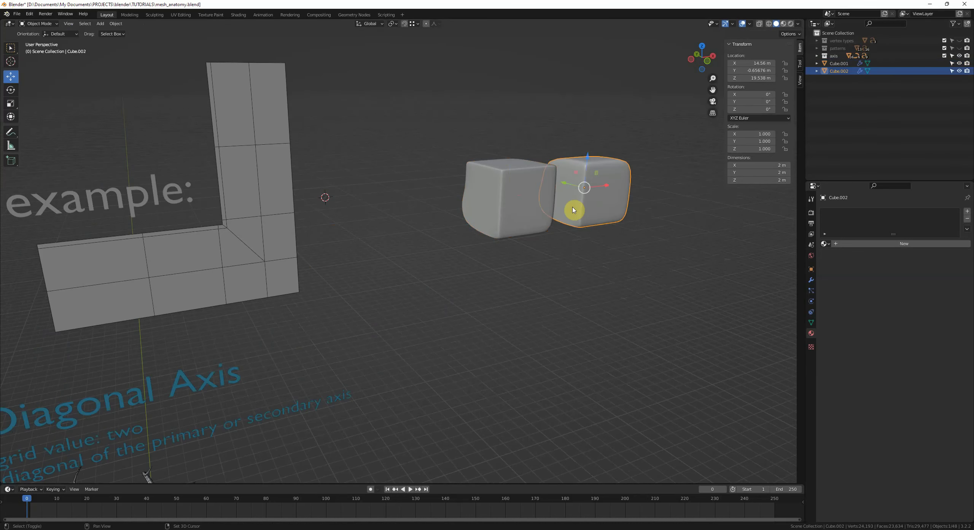
pyautogui.keyDown('shift'); pyautogui.click(507, 210); pyautogui.keyUp('shift')
pyautogui.press('x')
pyautogui.click(587, 227)
# Step: Switch to front view and examine the neutral and diagonal axis diagrams and the example mesh
pyautogui.scroll(-3, 340, 263)
pyautogui.keyDown('shift'); pyautogui.moveTo(340, 262); pyautogui.dragTo(416, 250, button='middle'); pyautogui.keyUp('shift')
pyautogui.press('KP_1')
pyautogui.moveTo(486, 206); pyautogui.dragTo(410, 213)
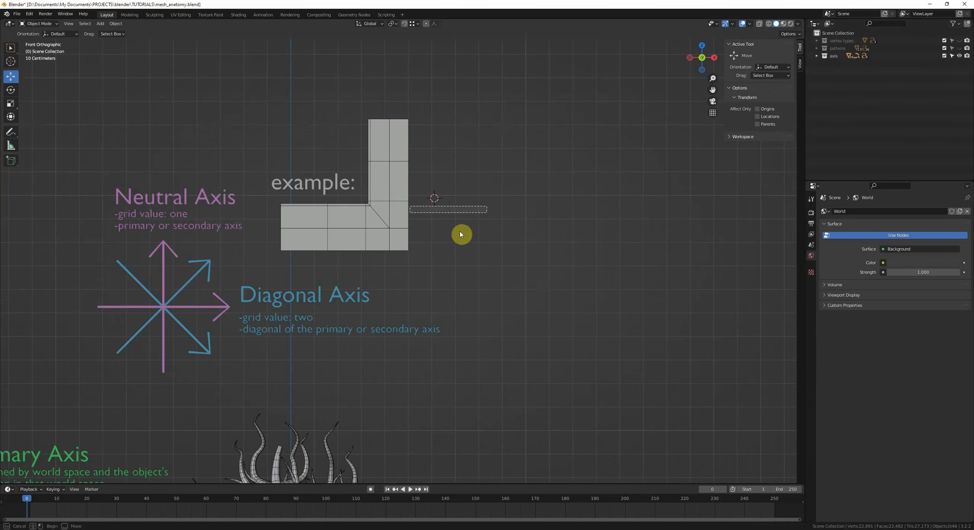
pyautogui.keyDown('shift'); pyautogui.moveTo(127, 128); pyautogui.dragTo(276, 145, button='middle'); pyautogui.keyUp('shift')
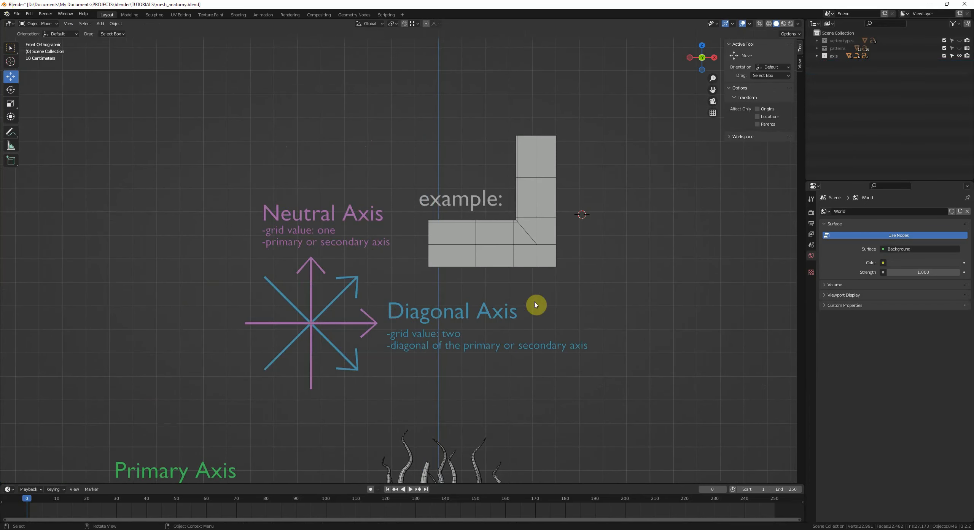
pyautogui.scroll(-1, 537, 309)
pyautogui.keyDown('shift'); pyautogui.moveTo(481, 350); pyautogui.dragTo(504, 188, button='middle'); pyautogui.keyUp('shift')
pyautogui.moveTo(520, 333)
pyautogui.keyDown('shift'); pyautogui.mouseDown(button='middle')
pyautogui.moveTo(504, 294)
pyautogui.moveTo(545, 291)
pyautogui.moveTo(530, 254)
pyautogui.moveTo(569, 283)
pyautogui.mouseUp(button='middle'); pyautogui.keyUp('shift')
pyautogui.keyDown('shift'); pyautogui.moveTo(475, 284); pyautogui.dragTo(562, 340, button='middle'); pyautogui.keyUp('shift')
pyautogui.click(561, 319)
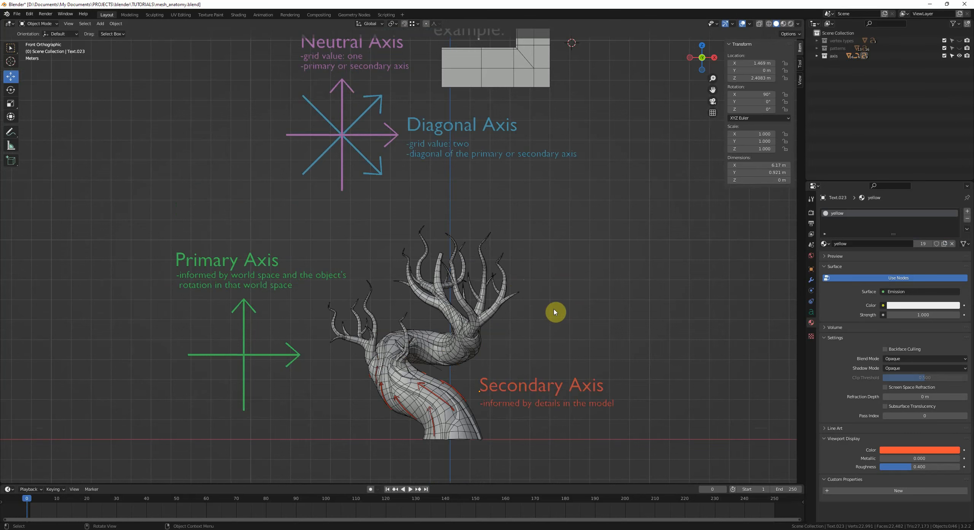
# Step: Select the bonsai model and draw annotation strokes tracing the flow of its trunk
pyautogui.keyDown('shift'); pyautogui.moveTo(540, 345); pyautogui.dragTo(541, 331, button='middle'); pyautogui.keyUp('shift')
pyautogui.keyDown('shift'); pyautogui.moveTo(534, 391); pyautogui.dragTo(541, 330, button='middle'); pyautogui.keyUp('shift')
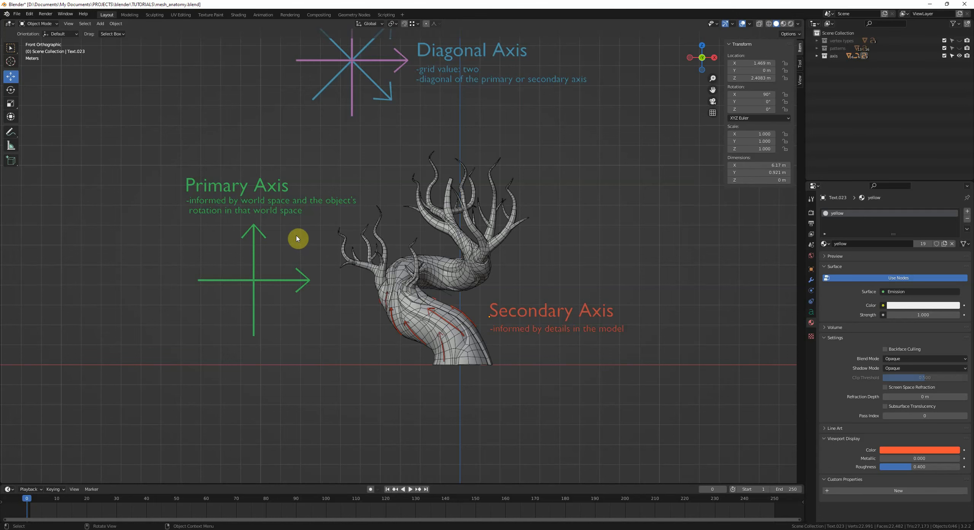
pyautogui.click(457, 272)
pyautogui.click(546, 214)
pyautogui.keyDown('shift'); pyautogui.moveTo(405, 318); pyautogui.dragTo(416, 294, button='middle'); pyautogui.keyUp('shift')
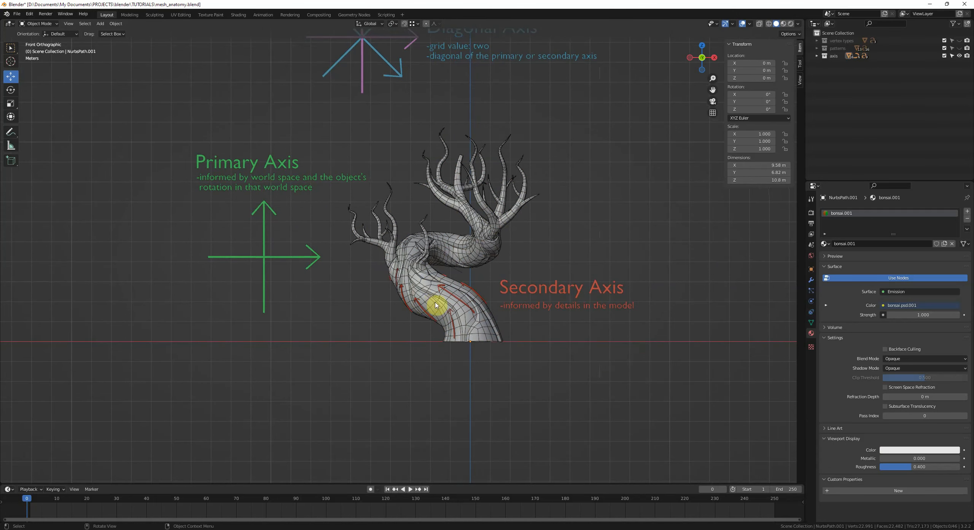
pyautogui.moveTo(413, 331)
pyautogui.mouseDown()
pyautogui.moveTo(413, 218)
pyautogui.moveTo(369, 230)
pyautogui.mouseUp()
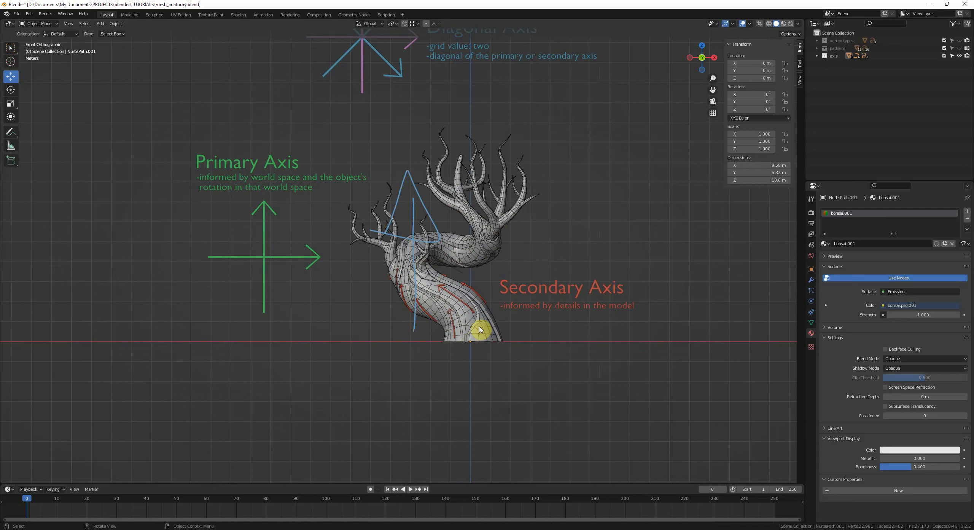
pyautogui.moveTo(469, 320)
pyautogui.mouseDown()
pyautogui.moveTo(364, 278)
pyautogui.moveTo(368, 270)
pyautogui.mouseUp()
pyautogui.moveTo(396, 247); pyautogui.dragTo(494, 252)
pyautogui.moveTo(467, 241); pyautogui.dragTo(494, 252)
pyautogui.moveTo(468, 259); pyautogui.dragTo(496, 252)
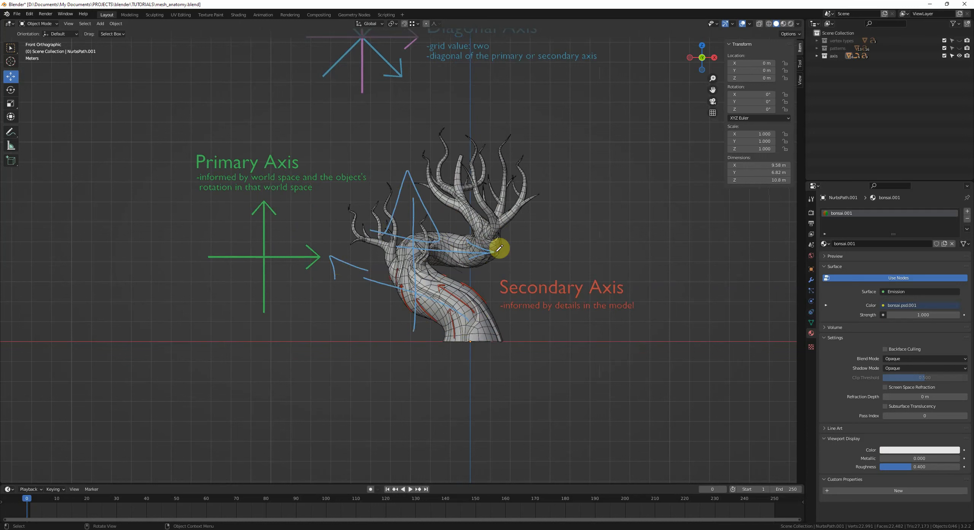
# Step: Add a cylinder beside the primary axis diagram, scale it up and stretch it along Z
pyautogui.moveTo(462, 225)
pyautogui.mouseDown()
pyautogui.moveTo(443, 179)
pyautogui.moveTo(455, 190)
pyautogui.mouseUp()
pyautogui.moveTo(512, 304)
pyautogui.mouseDown(button='right')
pyautogui.moveTo(286, 279)
pyautogui.moveTo(409, 339)
pyautogui.moveTo(348, 113)
pyautogui.moveTo(433, 161)
pyautogui.moveTo(533, 189)
pyautogui.mouseUp(button='right')
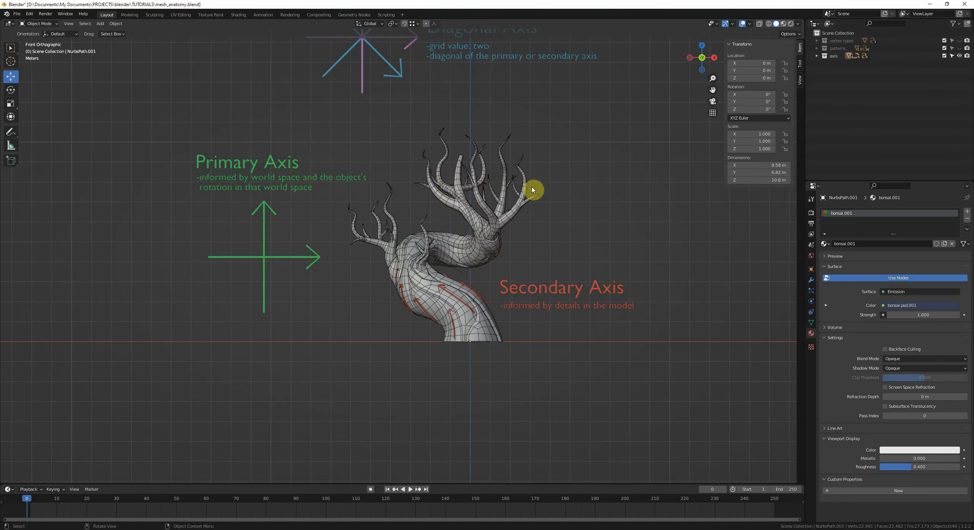
pyautogui.moveTo(532, 189); pyautogui.dragTo(520, 283, button='middle')
pyautogui.moveTo(428, 202); pyautogui.dragTo(444, 221, button='middle')
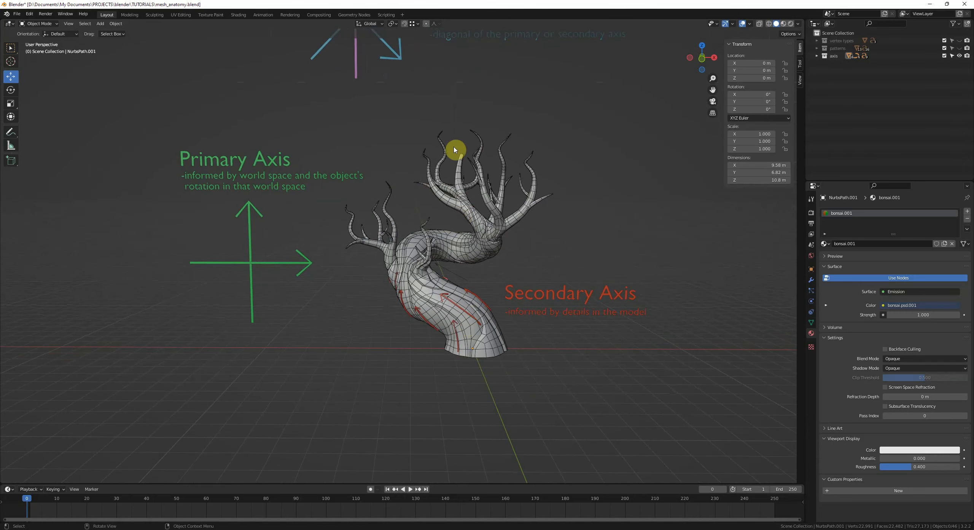
pyautogui.moveTo(454, 147); pyautogui.dragTo(463, 211, button='middle')
pyautogui.keyDown('shift'); pyautogui.moveTo(346, 265); pyautogui.dragTo(530, 274, button='middle'); pyautogui.keyUp('shift')
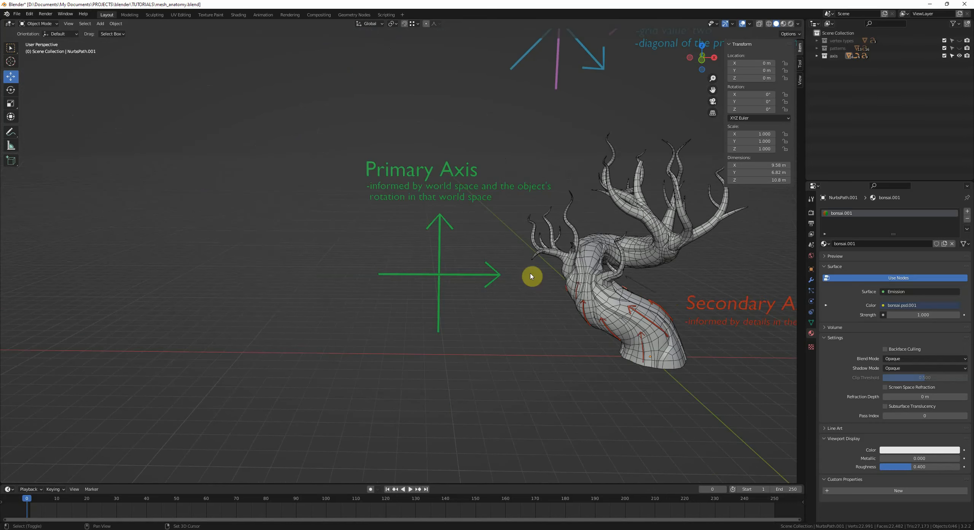
pyautogui.hotkey('shift', 'a')
pyautogui.moveTo(301, 218)
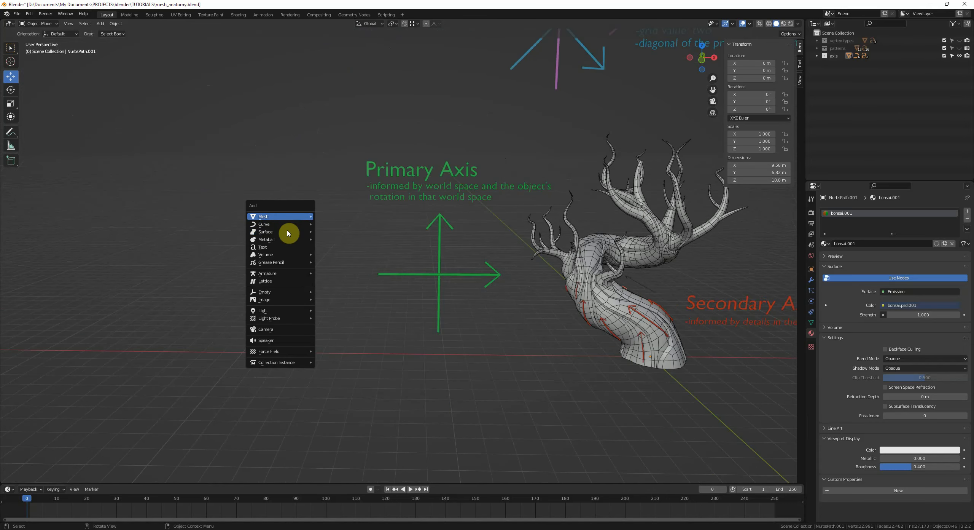
pyautogui.click(339, 254)
pyautogui.press('s')
pyautogui.click(349, 253)
pyautogui.press('s')
pyautogui.press('z')
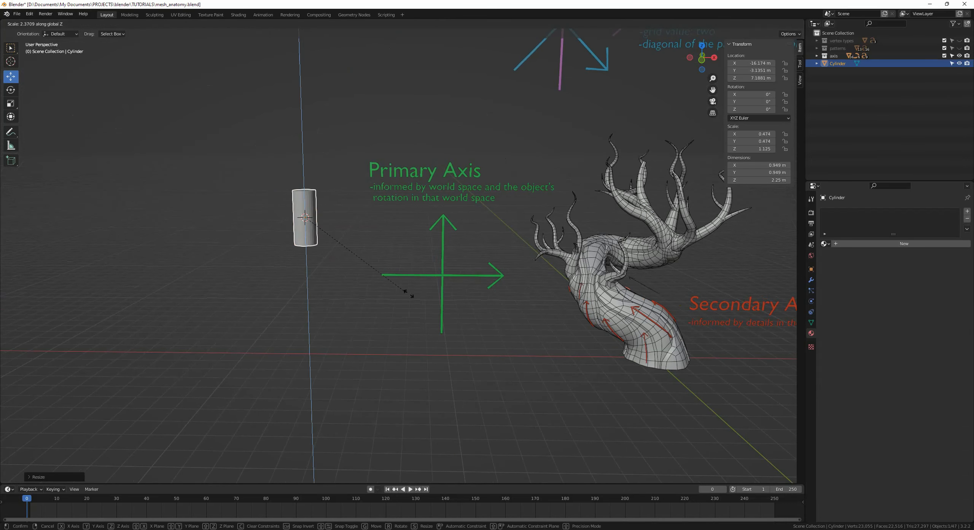
pyautogui.click(472, 338)
# Step: In Edit Mode, add a loop cut near the cylinder's base and scale it to about 0.75
pyautogui.keyDown('shift'); pyautogui.moveTo(381, 273); pyautogui.dragTo(420, 285, button='middle'); pyautogui.keyUp('shift')
pyautogui.scroll(3, 419, 285)
pyautogui.press('Tab')
pyautogui.hotkey('ctrl', 'r')
pyautogui.click(362, 276)
pyautogui.click(428, 317)
pyautogui.press('s')
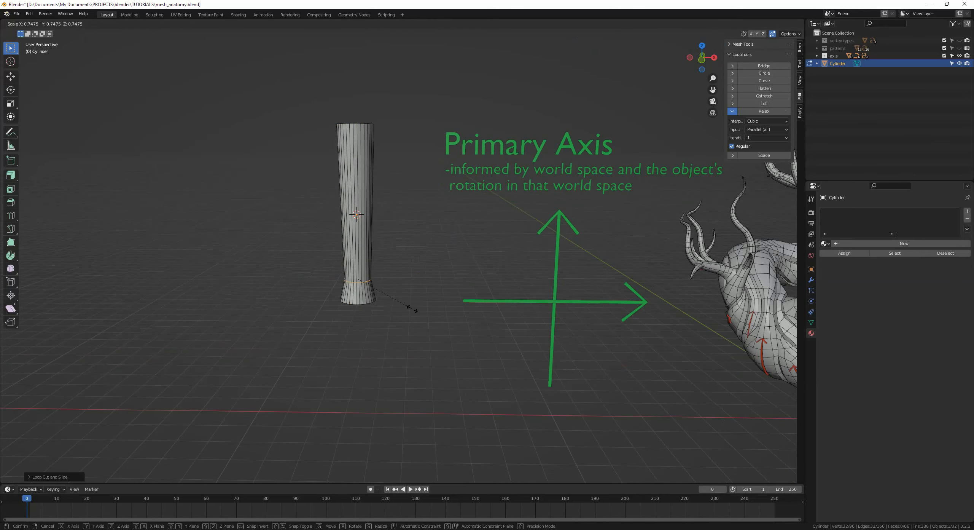
pyautogui.click(388, 293)
# Step: Extrude the cylinder's top face and scale it to about 0.87
pyautogui.press('3')
pyautogui.moveTo(354, 119); pyautogui.dragTo(352, 151, button='middle')
pyautogui.click(354, 175)
pyautogui.press('e')
pyautogui.click(398, 183)
pyautogui.press('s')
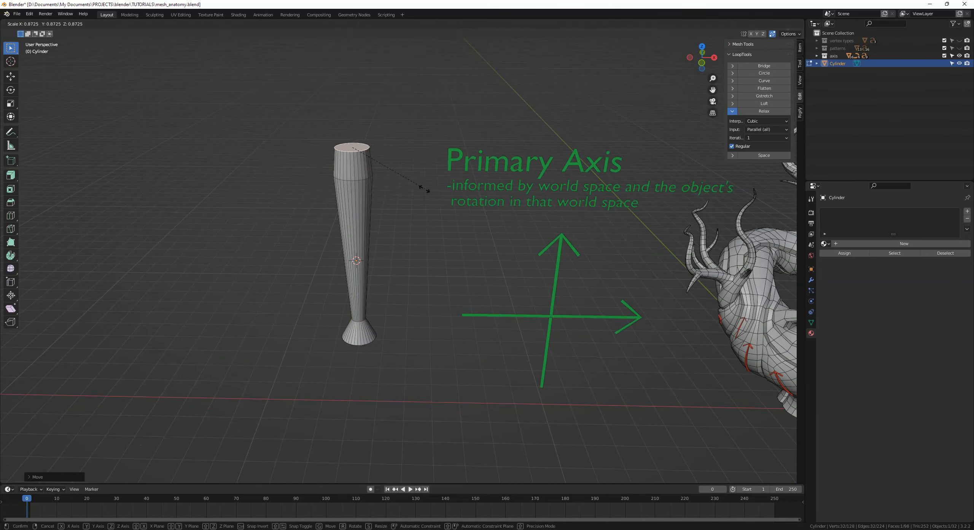
pyautogui.click(381, 175)
# Step: Return to Object Mode, rotate the cylinder into a tilted pose and move it
pyautogui.press('Tab')
pyautogui.moveTo(392, 253); pyautogui.dragTo(416, 222, button='middle')
pyautogui.scroll(-2, 331, 163)
pyautogui.press('r')
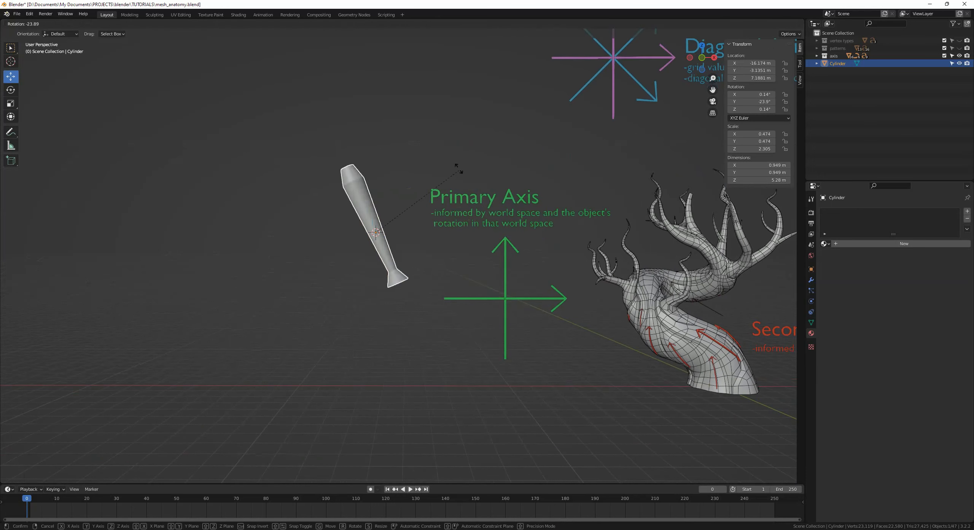
pyautogui.click(459, 91)
pyautogui.press('g')
pyautogui.click(444, 148)
# Step: Draw annotation strokes along the tilted cylinder's length and select it
pyautogui.click(445, 228)
pyautogui.moveTo(446, 268); pyautogui.dragTo(461, 232, button='middle')
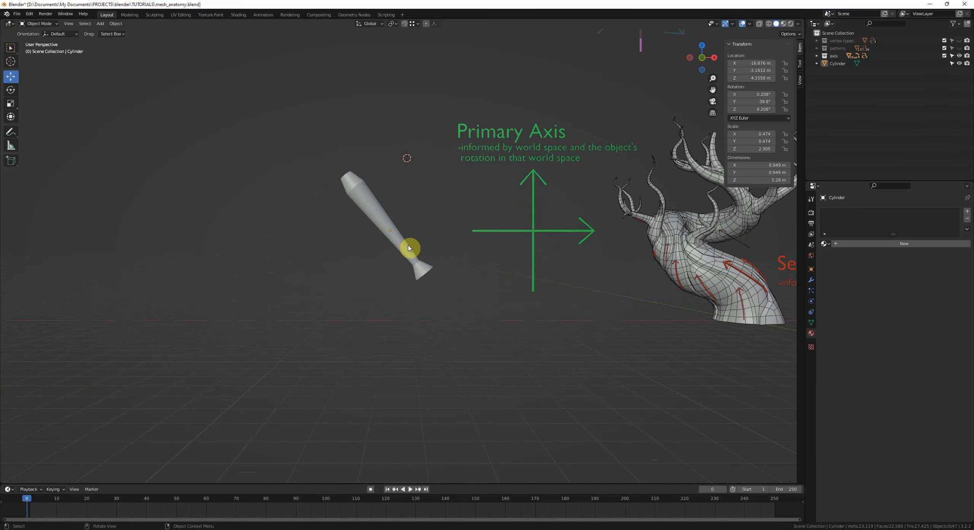
pyautogui.moveTo(367, 211)
pyautogui.mouseDown()
pyautogui.moveTo(377, 179)
pyautogui.moveTo(362, 209)
pyautogui.mouseUp()
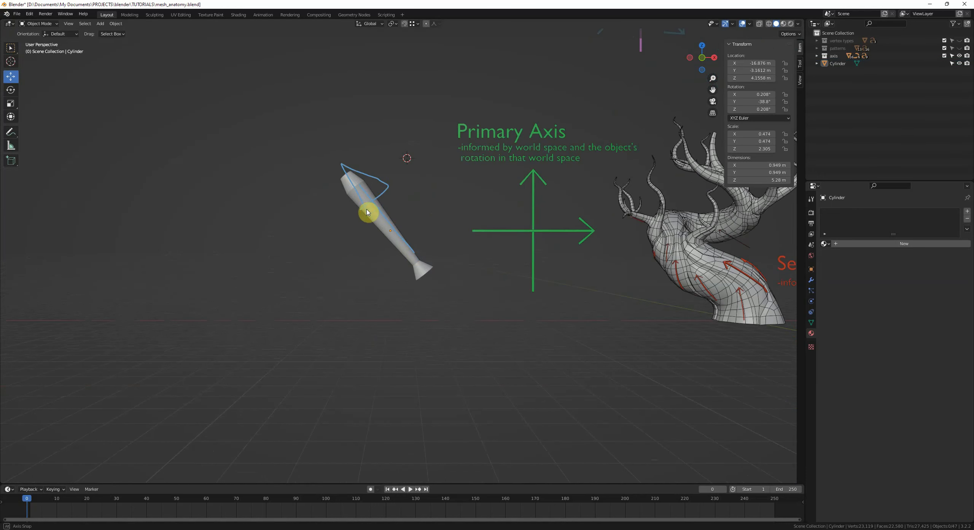
pyautogui.moveTo(402, 215); pyautogui.dragTo(398, 215, button='middle')
pyautogui.click(376, 217)
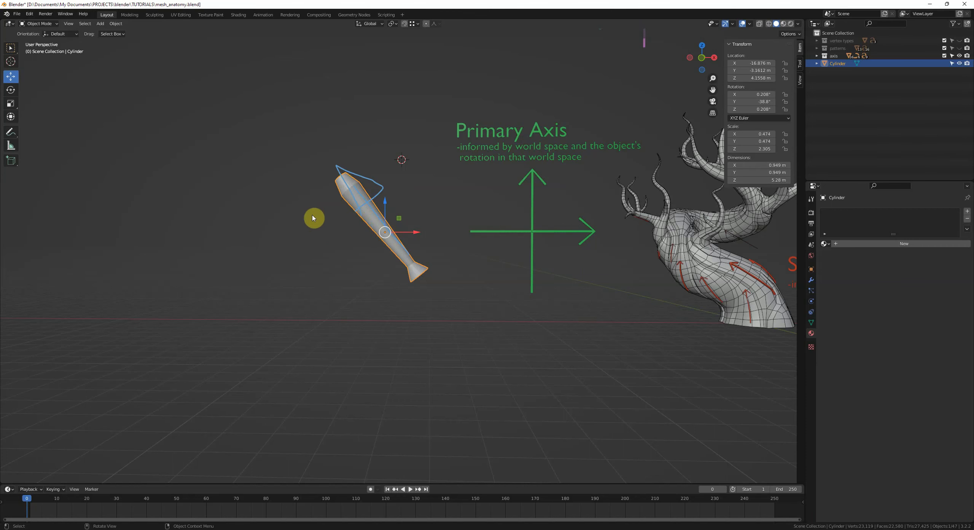
# Step: Clear the cylinder's rotation in front view
pyautogui.press('KP_1')
pyautogui.hotkey('alt', 'r')
pyautogui.keyDown('shift'); pyautogui.moveTo(552, 248); pyautogui.dragTo(285, 246, button='middle'); pyautogui.keyUp('shift')
# Step: Try rotating the bonsai model, then undo the rotation and deselect all
pyautogui.click(507, 192)
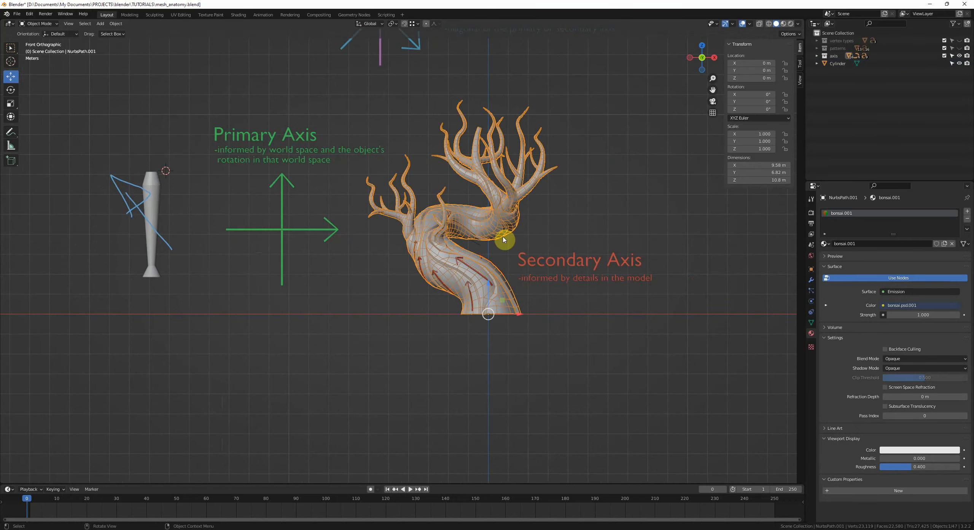
pyautogui.press('r')
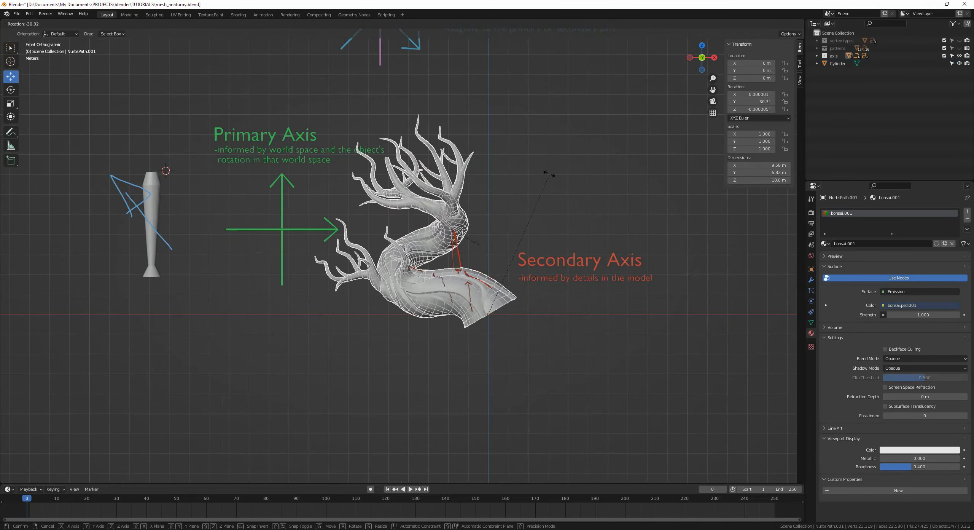
pyautogui.click(522, 167)
pyautogui.press('r')
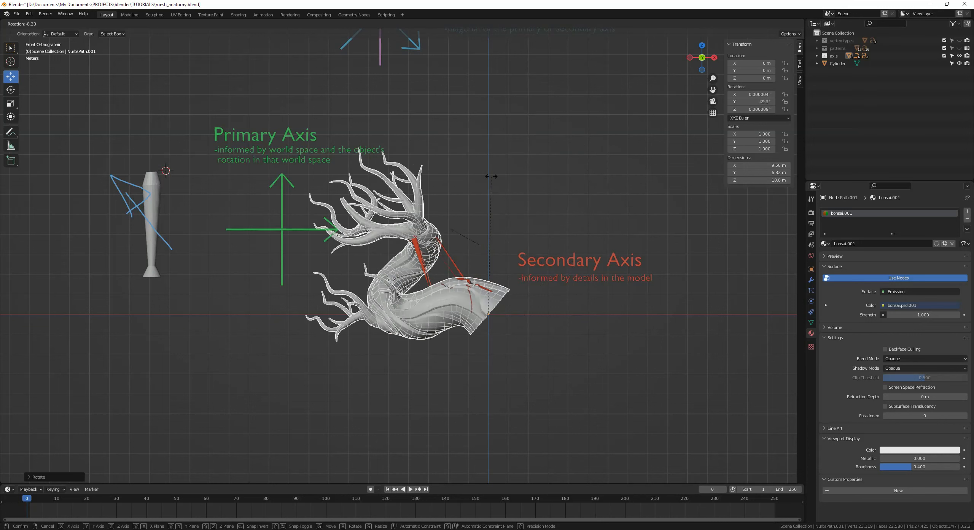
pyautogui.rightClick(491, 276)
pyautogui.hotkey('ctrl', 'z')
pyautogui.hotkey('alt', 'a')
# Step: Rotate the cylinder diagonally to 325° around Y
pyautogui.scroll(-1, 493, 176)
pyautogui.keyDown('shift'); pyautogui.moveTo(494, 176); pyautogui.dragTo(678, 201, button='middle'); pyautogui.keyUp('shift')
pyautogui.moveTo(413, 305)
pyautogui.mouseDown(button='right')
pyautogui.moveTo(481, 287)
pyautogui.moveTo(417, 297)
pyautogui.mouseUp(button='right')
pyautogui.moveTo(478, 245)
pyautogui.keyDown('shift'); pyautogui.mouseDown(button='middle')
pyautogui.moveTo(437, 235)
pyautogui.moveTo(364, 248)
pyautogui.mouseUp(button='middle'); pyautogui.keyUp('shift')
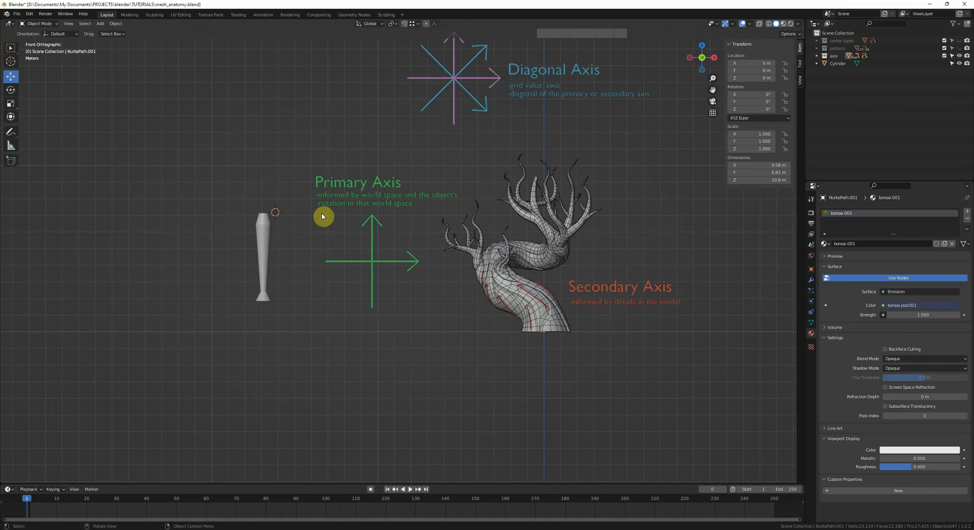
pyautogui.click(263, 225)
pyautogui.press('r')
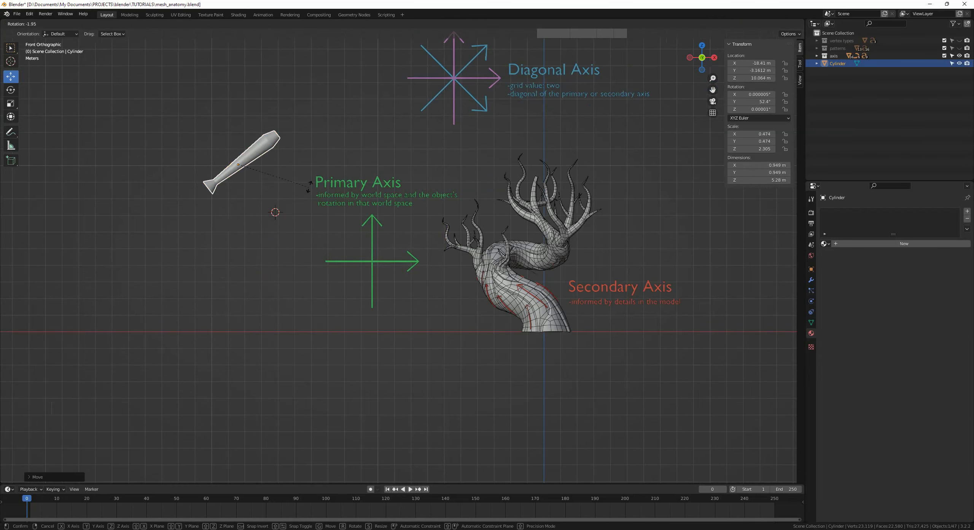
pyautogui.click(171, 155)
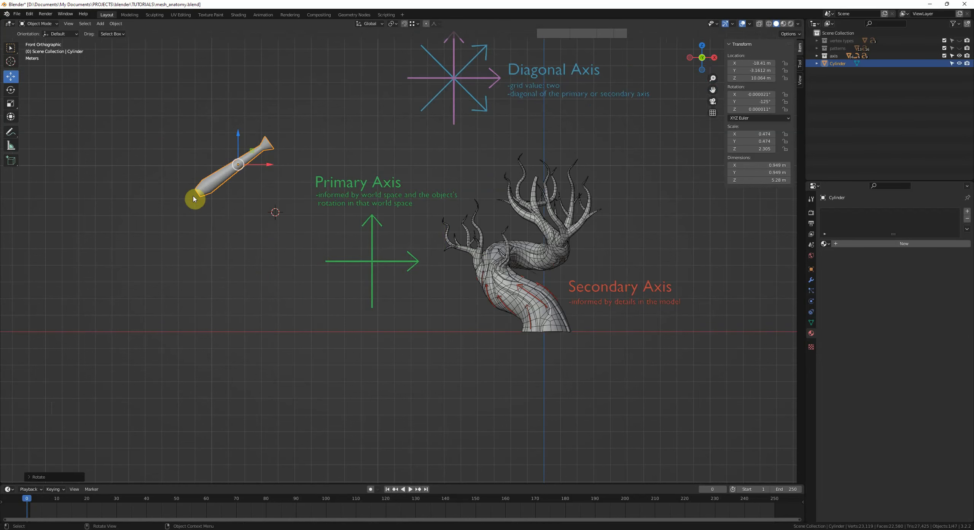
# Step: Delete the cylinder
pyautogui.moveTo(215, 178); pyautogui.dragTo(306, 222, button='middle')
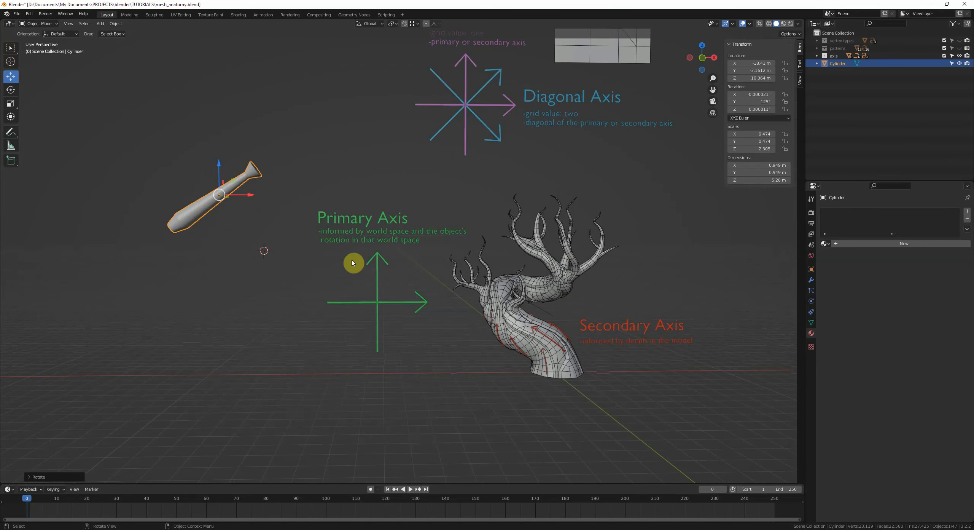
pyautogui.moveTo(359, 265); pyautogui.dragTo(369, 263, button='middle')
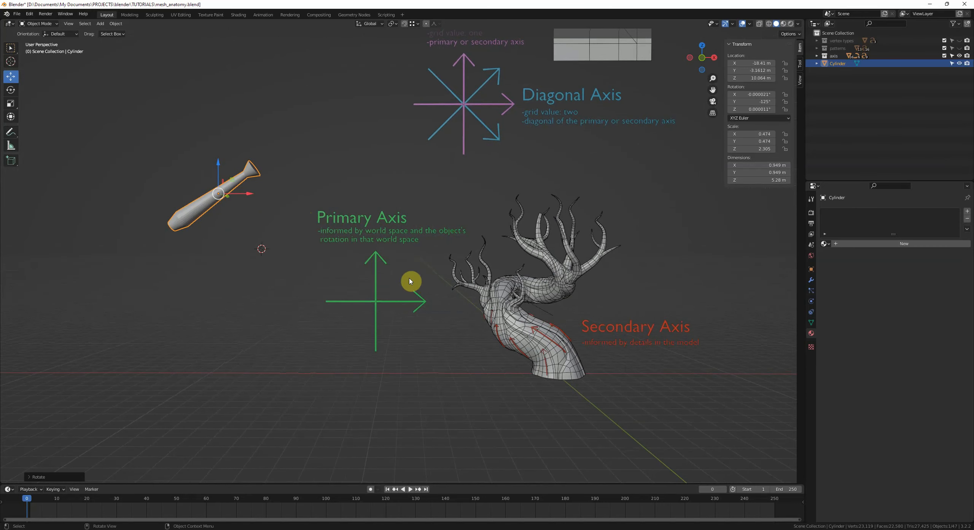
pyautogui.press('KP_1')
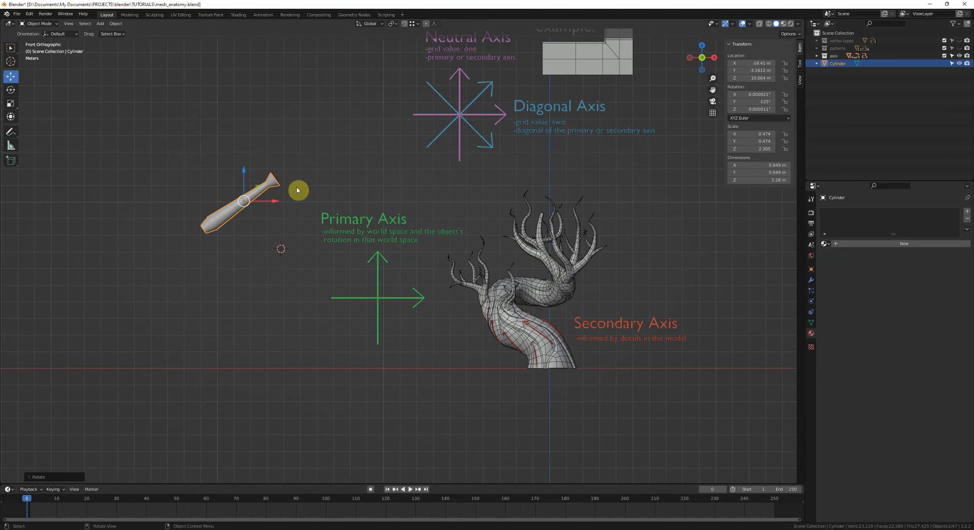
pyautogui.press('x')
pyautogui.click(422, 256)
# Step: Select the bonsai model and enter Edit Mode
pyautogui.keyDown('shift'); pyautogui.moveTo(584, 305); pyautogui.dragTo(550, 250, button='middle'); pyautogui.keyUp('shift')
pyautogui.scroll(2, 324, 194)
pyautogui.click(487, 207)
pyautogui.click(522, 223)
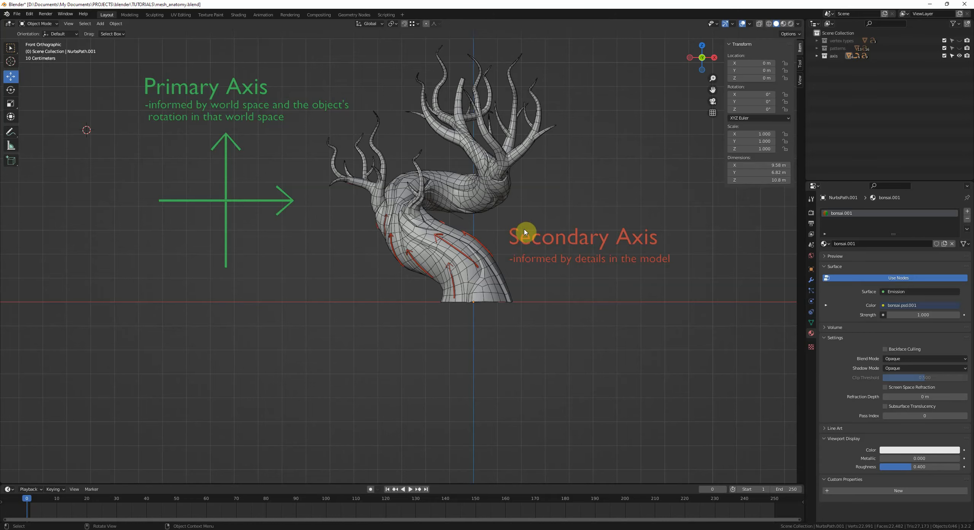
pyautogui.moveTo(572, 243); pyautogui.dragTo(490, 250, button='middle')
pyautogui.click(490, 250)
pyautogui.press('Tab')
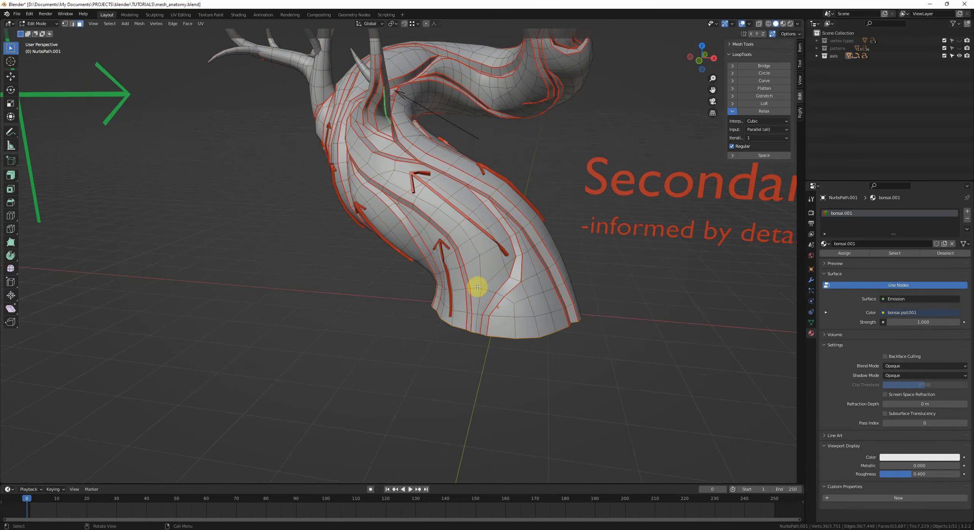
# Step: Orbit around the bonsai trunk's mesh and annotate its edge loop flow
pyautogui.moveTo(347, 142)
pyautogui.mouseDown(button='middle')
pyautogui.moveTo(383, 225)
pyautogui.moveTo(524, 322)
pyautogui.moveTo(518, 220)
pyautogui.moveTo(506, 298)
pyautogui.moveTo(462, 235)
pyautogui.moveTo(442, 239)
pyautogui.moveTo(450, 242)
pyautogui.mouseUp(button='middle')
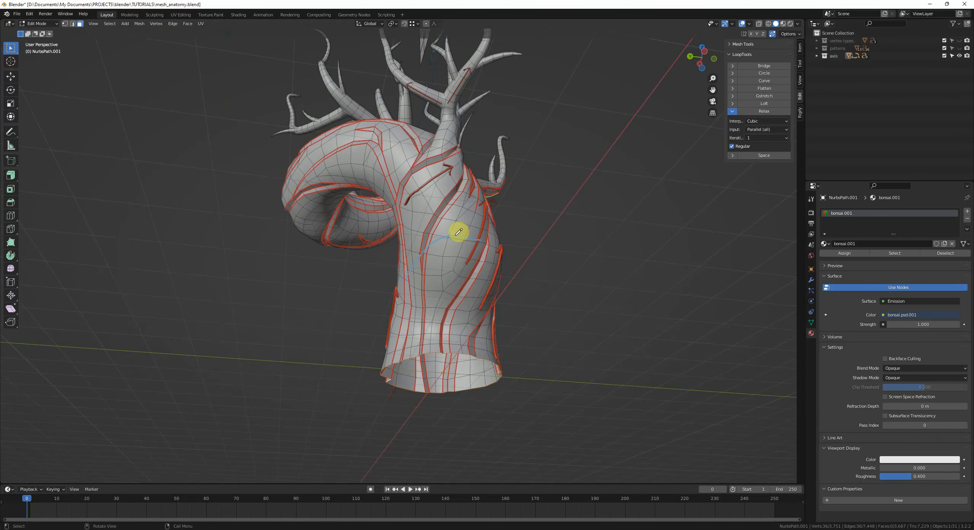
pyautogui.moveTo(458, 232)
pyautogui.mouseDown()
pyautogui.moveTo(502, 245)
pyautogui.moveTo(444, 289)
pyautogui.moveTo(407, 261)
pyautogui.moveTo(492, 252)
pyautogui.mouseUp()
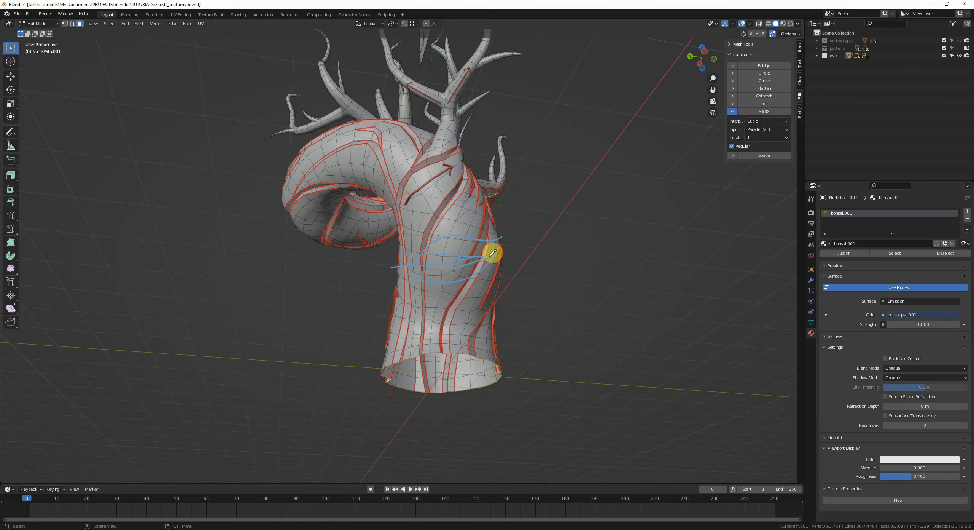
pyautogui.moveTo(515, 239)
pyautogui.mouseDown(button='middle')
pyautogui.moveTo(464, 228)
pyautogui.moveTo(445, 284)
pyautogui.moveTo(428, 252)
pyautogui.moveTo(477, 248)
pyautogui.moveTo(472, 257)
pyautogui.mouseUp(button='middle')
pyautogui.scroll(-1, 220, 189)
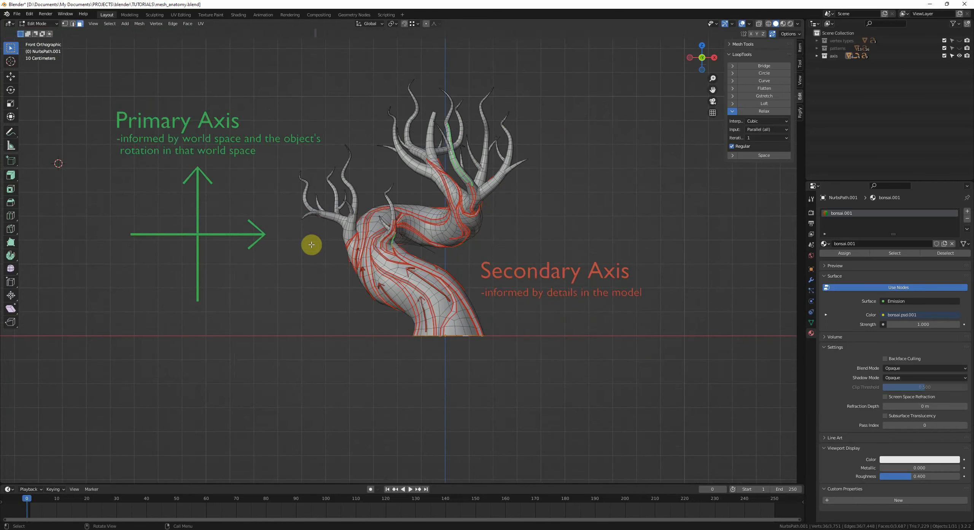
# Step: Leave Edit Mode and orbit the view around the bonsai and the axis labels
pyautogui.press('Tab')
pyautogui.click(168, 136)
pyautogui.click(530, 272)
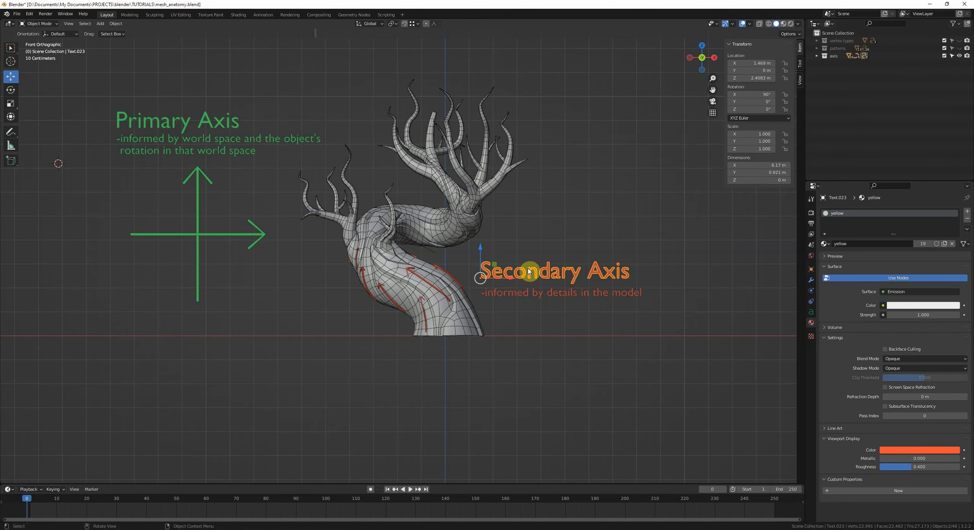
pyautogui.click(557, 260)
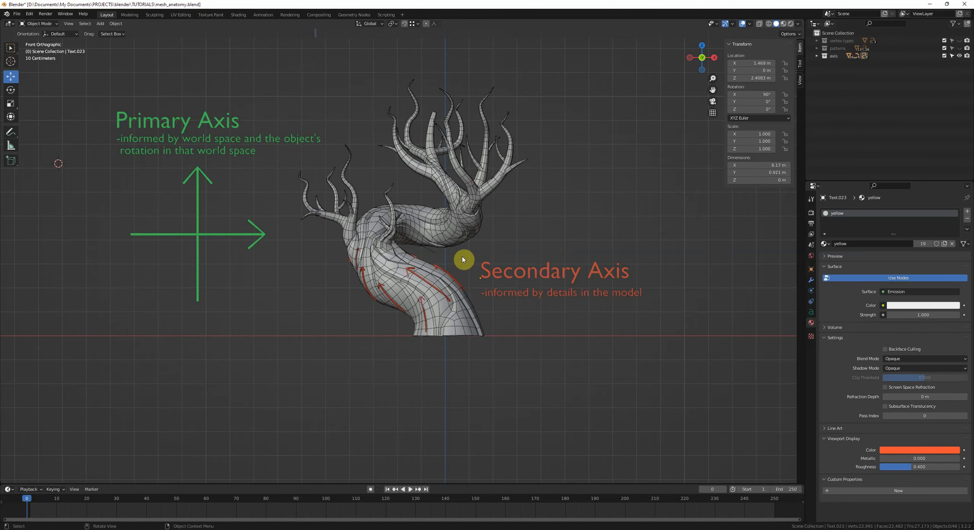
pyautogui.moveTo(463, 259); pyautogui.dragTo(405, 269, button='middle')
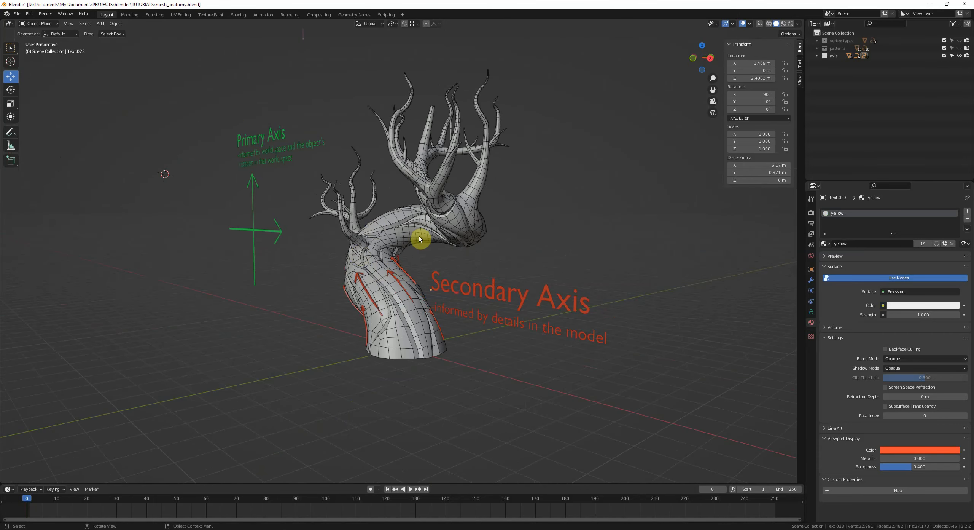
pyautogui.moveTo(420, 239); pyautogui.dragTo(468, 255, button='middle')
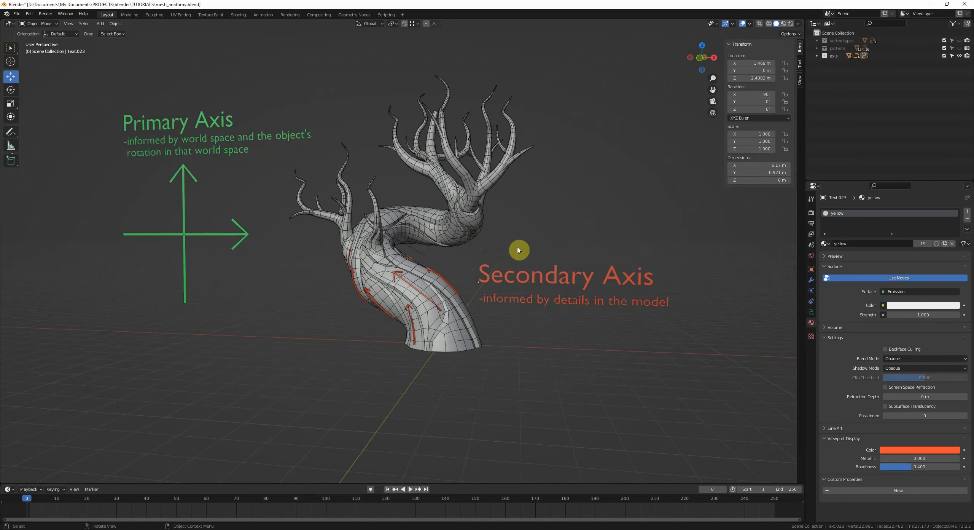
pyautogui.moveTo(518, 250); pyautogui.dragTo(453, 212, button='middle')
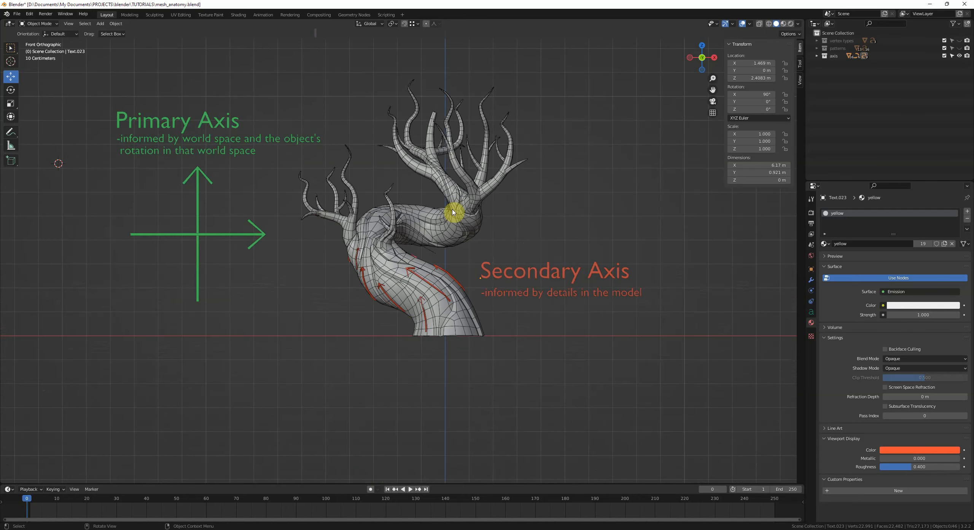
# Step: Select the bonsai, enter Edit Mode and select the edge loop at the trunk base with X-ray toggled
pyautogui.click(453, 211)
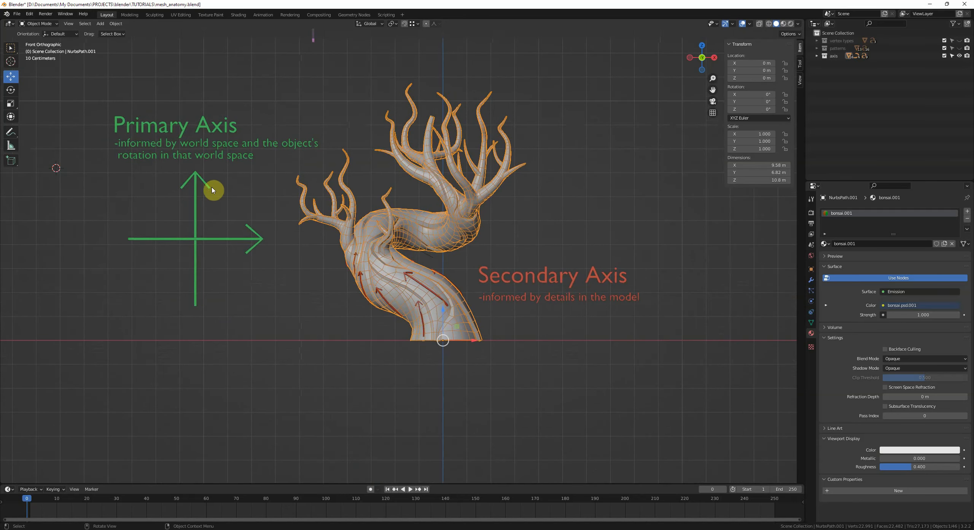
pyautogui.scroll(5, 452, 337)
pyautogui.press('Tab')
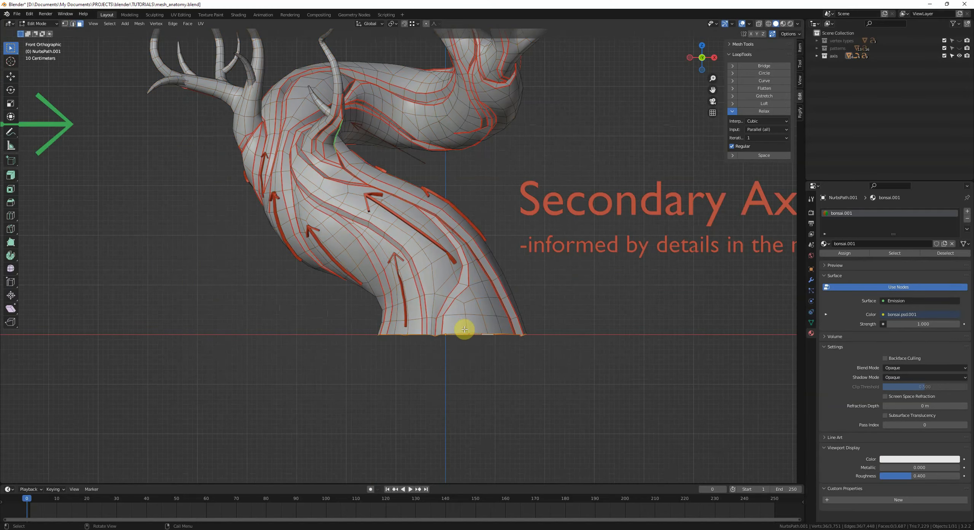
pyautogui.hotkey('alt', 'z')
pyautogui.keyDown('alt'); pyautogui.click(457, 316); pyautogui.keyUp('alt')
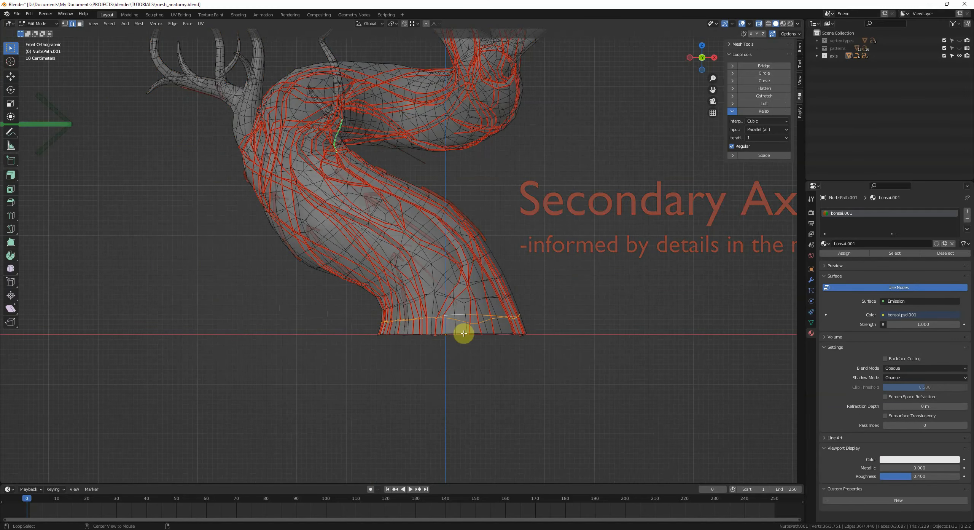
pyautogui.hotkey('alt', 'z')
# Step: Annotate horizontal strokes across the lower trunk of the bonsai
pyautogui.scroll(-1, 466, 332)
pyautogui.moveTo(390, 343); pyautogui.dragTo(560, 331)
pyautogui.moveTo(545, 316); pyautogui.dragTo(393, 326)
pyautogui.moveTo(344, 307); pyautogui.dragTo(533, 300)
pyautogui.moveTo(319, 284); pyautogui.dragTo(561, 281)
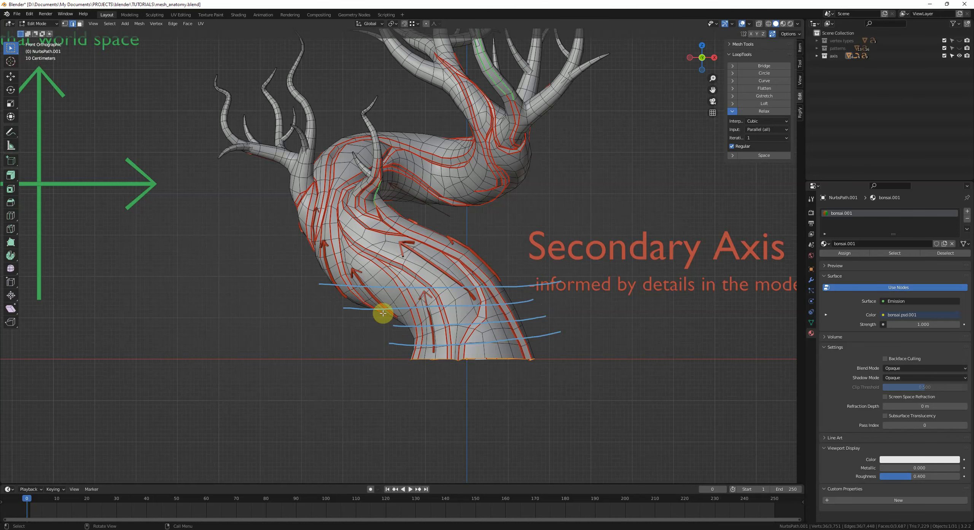
# Step: Annotate diagonal strokes across the lower trunk, perpendicular to its edge flow
pyautogui.scroll(-3, 382, 310)
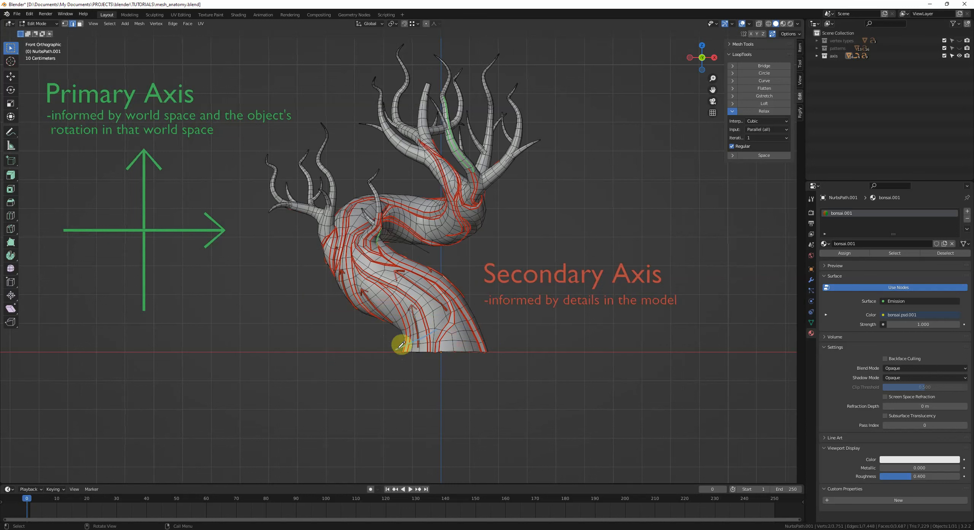
pyautogui.moveTo(395, 349)
pyautogui.mouseDown()
pyautogui.moveTo(481, 305)
pyautogui.moveTo(458, 269)
pyautogui.mouseUp()
pyautogui.moveTo(383, 323); pyautogui.dragTo(431, 257)
pyautogui.moveTo(350, 309); pyautogui.dragTo(405, 252)
pyautogui.moveTo(323, 278); pyautogui.dragTo(396, 249)
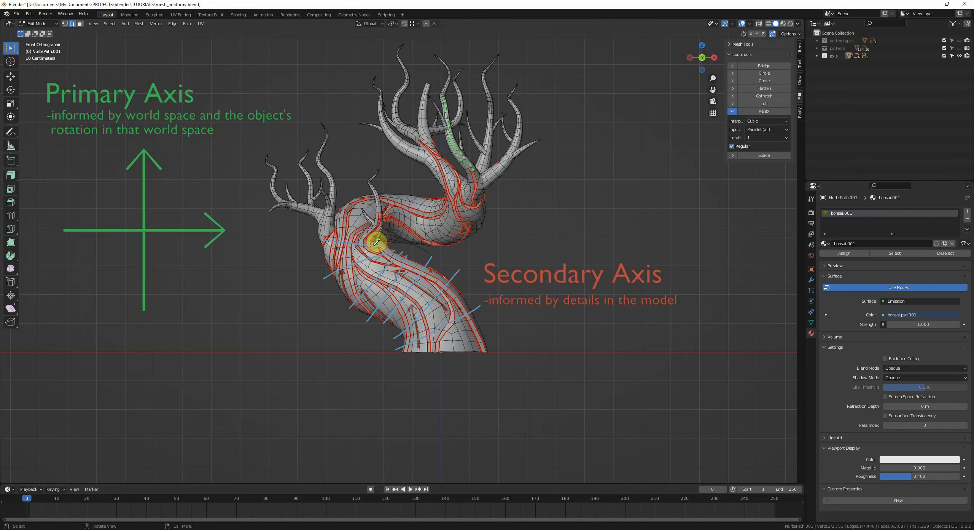
# Step: Orbit around the annotated bonsai trunk to inspect it from several angles
pyautogui.scroll(3, 383, 247)
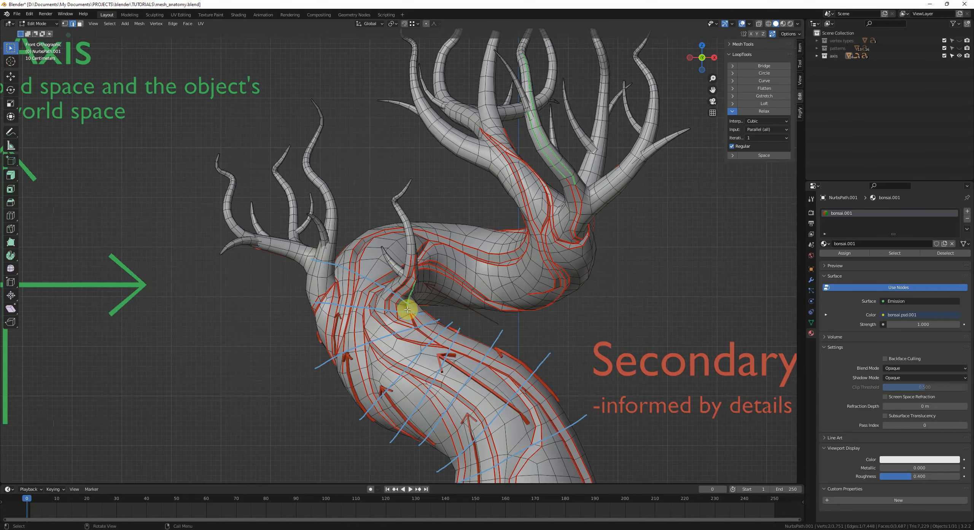
pyautogui.moveTo(342, 240)
pyautogui.mouseDown()
pyautogui.moveTo(398, 270)
pyautogui.moveTo(420, 301)
pyautogui.mouseUp()
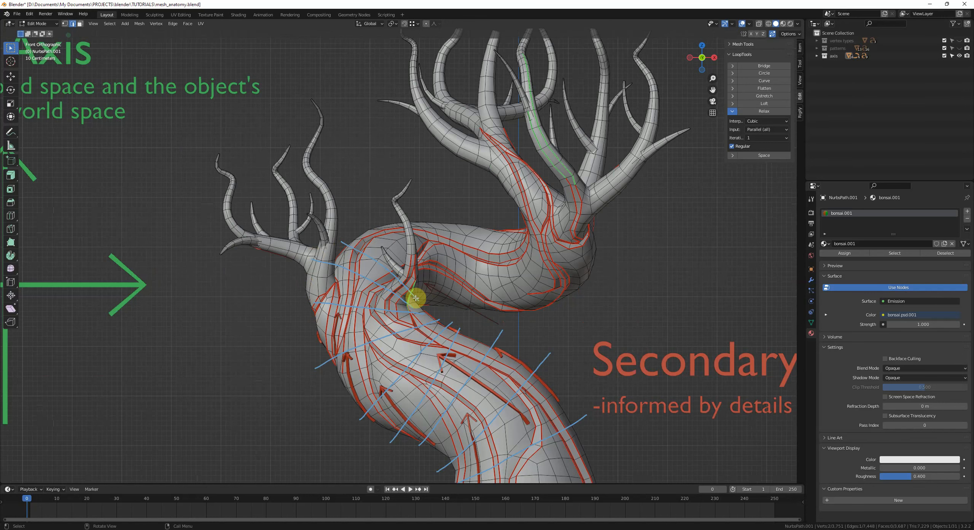
pyautogui.keyDown('shift'); pyautogui.moveTo(416, 298); pyautogui.dragTo(413, 287, button='middle'); pyautogui.keyUp('shift')
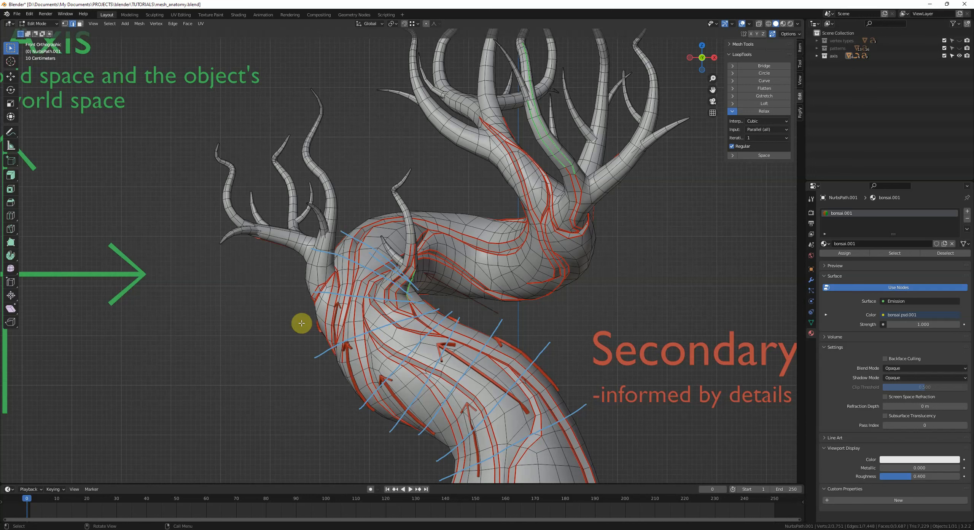
pyautogui.moveTo(343, 265)
pyautogui.mouseDown(button='middle')
pyautogui.moveTo(359, 304)
pyautogui.moveTo(406, 304)
pyautogui.moveTo(368, 251)
pyautogui.mouseUp(button='middle')
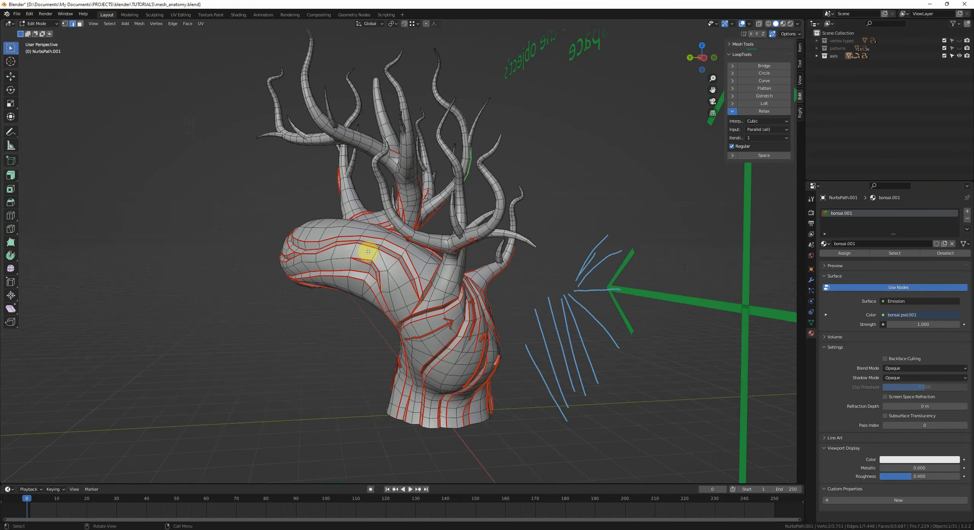
pyautogui.moveTo(435, 282); pyautogui.dragTo(466, 291, button='middle')
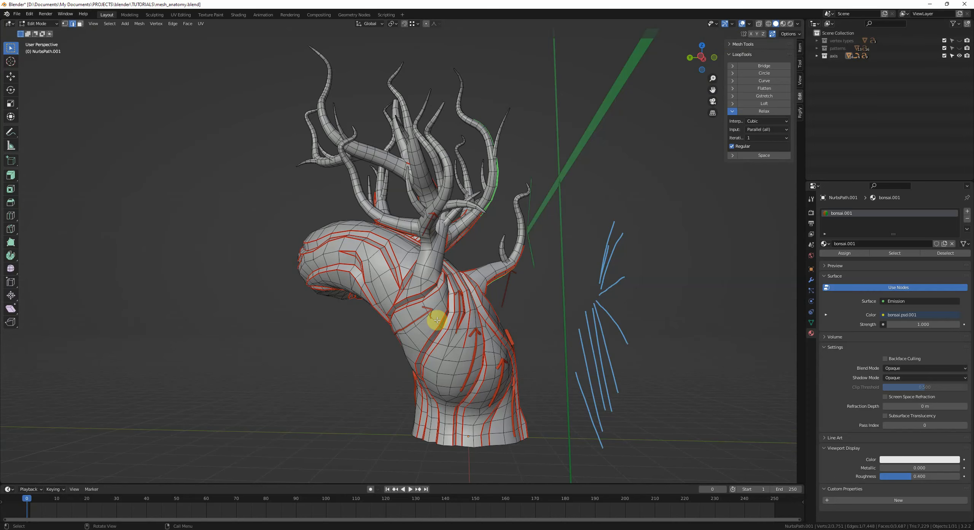
pyautogui.moveTo(437, 319)
pyautogui.mouseDown(button='middle')
pyautogui.moveTo(298, 321)
pyautogui.moveTo(426, 326)
pyautogui.moveTo(374, 266)
pyautogui.mouseUp(button='middle')
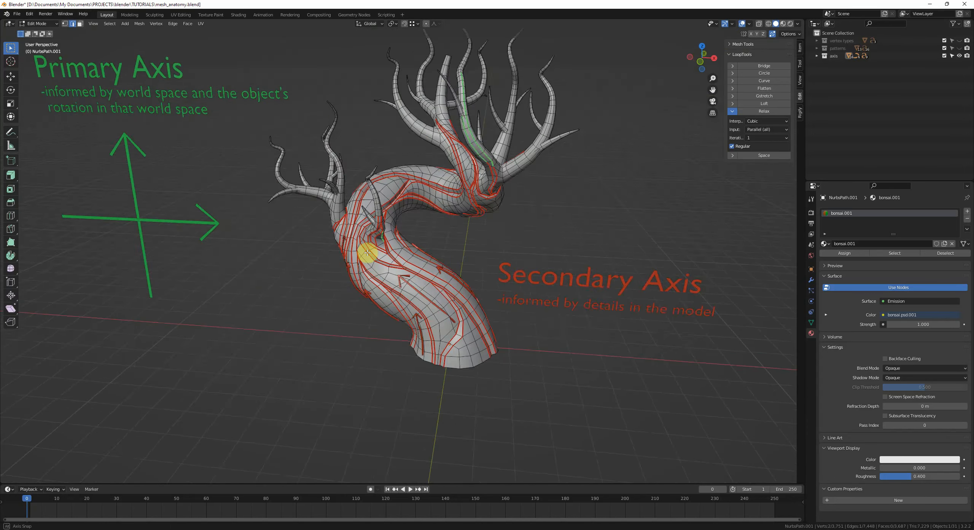
# Step: Exit Edit Mode, switch to the front view and deselect everything
pyautogui.press('Tab')
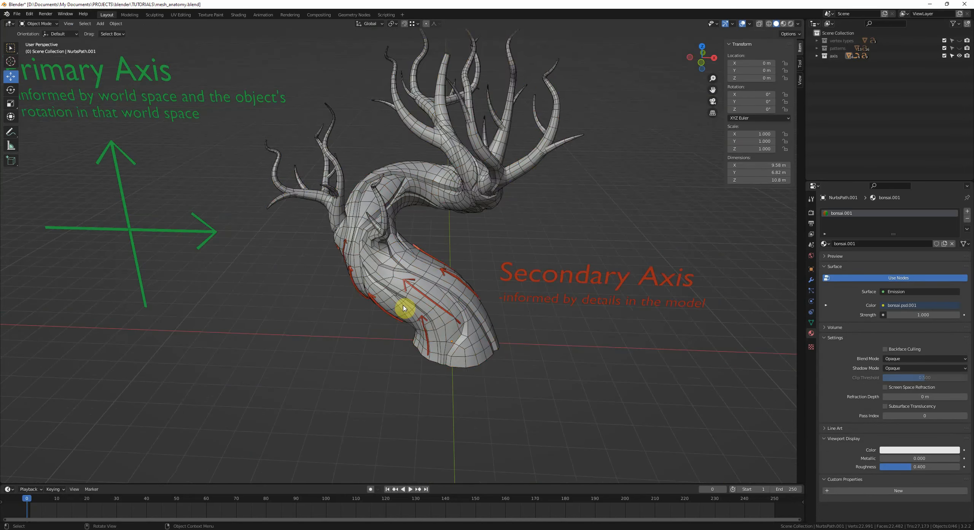
pyautogui.press('KP_1')
pyautogui.click(430, 289)
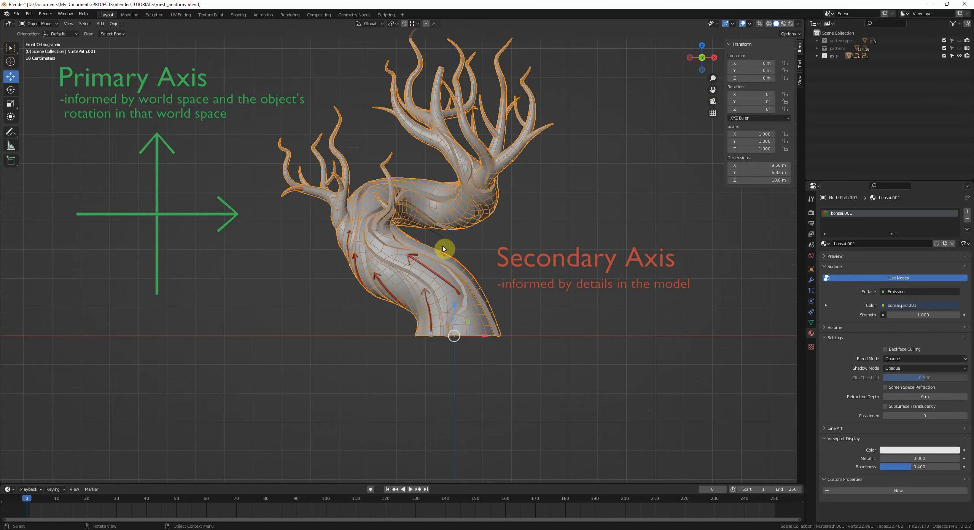
pyautogui.keyDown('shift'); pyautogui.moveTo(452, 214); pyautogui.dragTo(427, 237, button='middle'); pyautogui.keyUp('shift')
pyautogui.hotkey('alt', 'a')
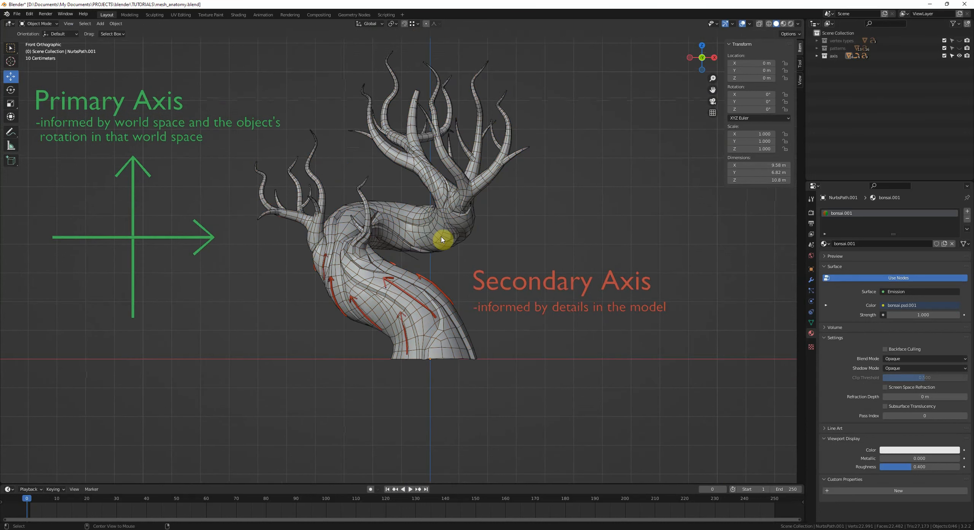
# Step: Orbit closely around the bonsai's trunk junction in Edit Mode to examine its edge flow
pyautogui.moveTo(430, 314); pyautogui.dragTo(450, 356, button='middle')
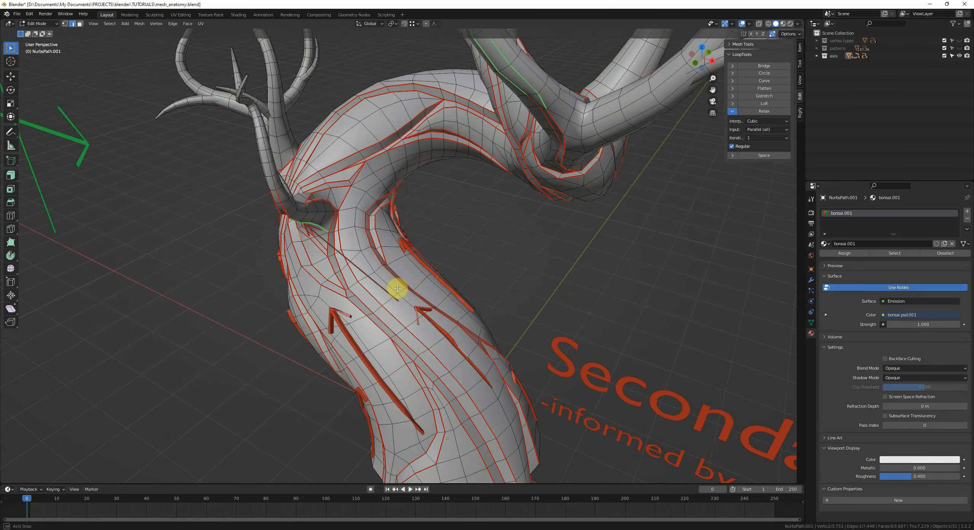
pyautogui.press('3')
pyautogui.moveTo(397, 288); pyautogui.dragTo(433, 254, button='middle')
pyautogui.moveTo(423, 297); pyautogui.dragTo(397, 304, button='middle')
pyautogui.scroll(-2, 388, 299)
pyautogui.moveTo(397, 305); pyautogui.dragTo(420, 300, button='middle')
pyautogui.keyDown('shift'); pyautogui.moveTo(353, 240); pyautogui.dragTo(435, 254, button='middle'); pyautogui.keyUp('shift')
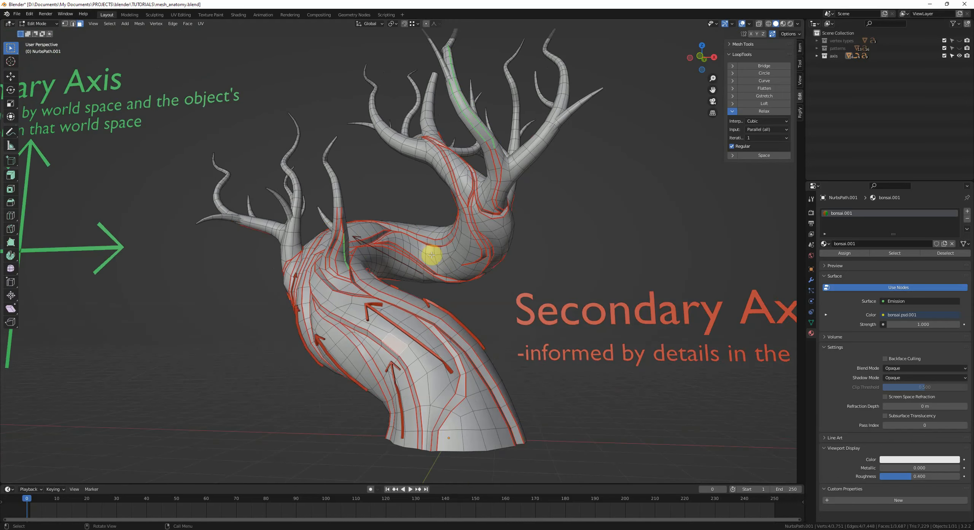
pyautogui.moveTo(431, 254); pyautogui.dragTo(491, 268, button='middle')
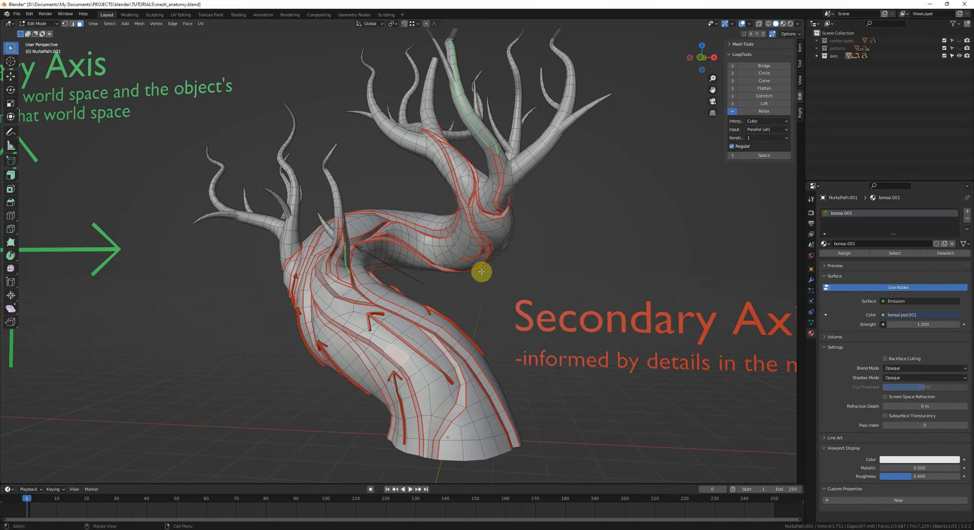
pyautogui.click(448, 284)
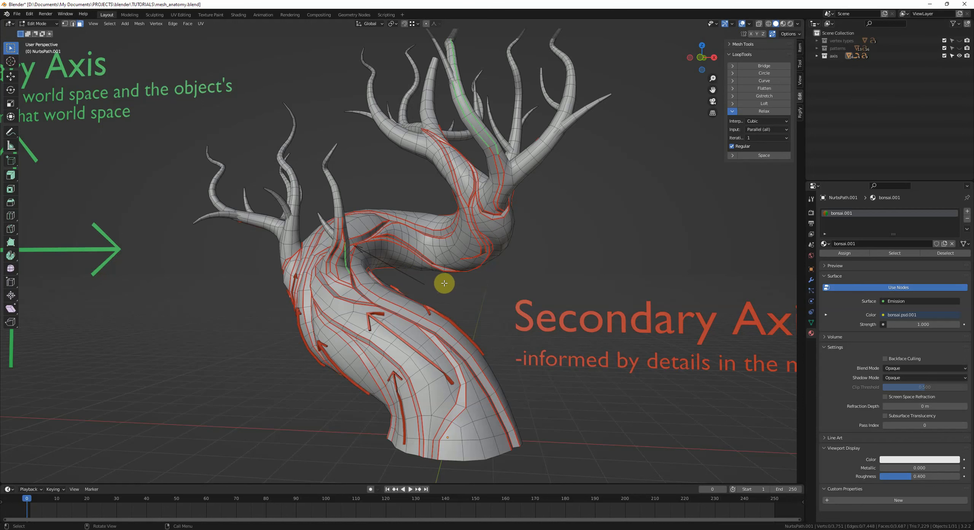
pyautogui.scroll(-3, 445, 283)
pyautogui.press('Tab')
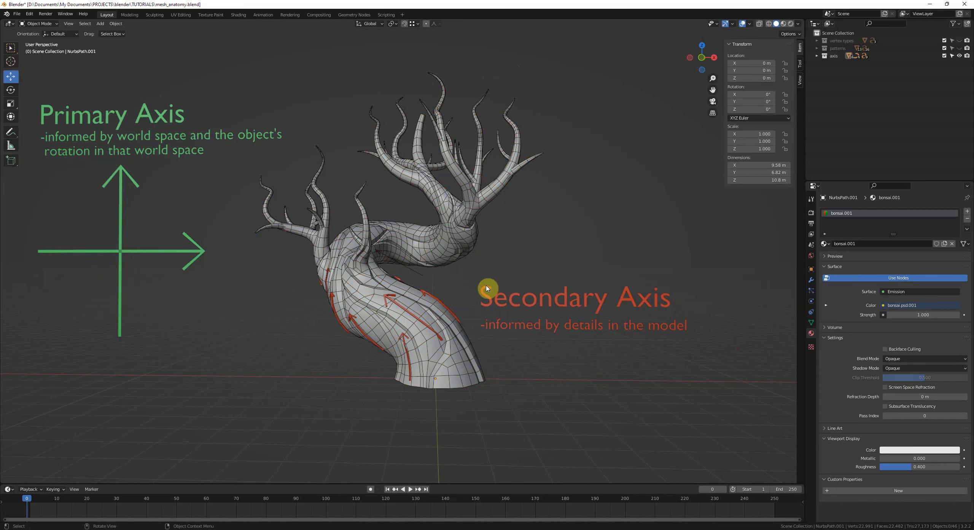
# Step: Select the bonsai, zoom into the trunk and sketch annotation strokes across it, undoing the last three
pyautogui.moveTo(487, 288); pyautogui.dragTo(483, 283, button='middle')
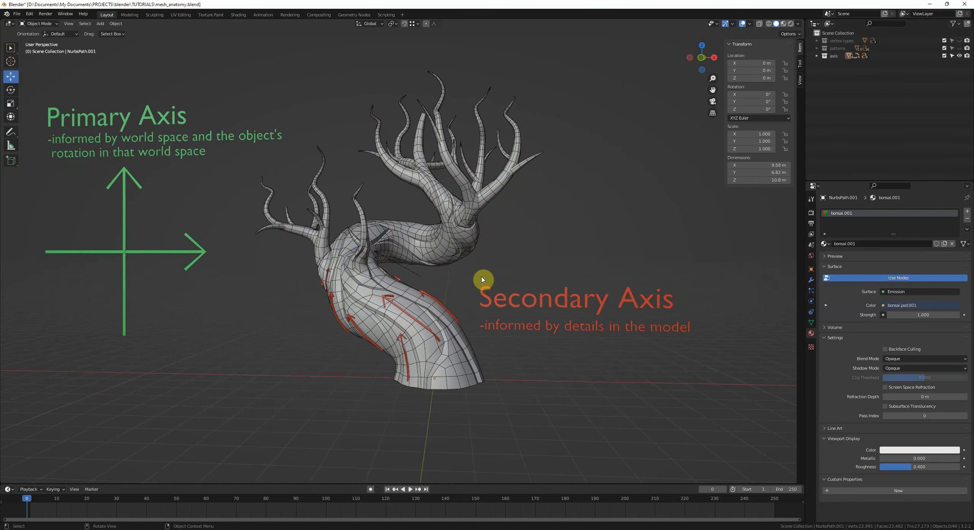
pyautogui.click(451, 317)
pyautogui.scroll(3, 442, 321)
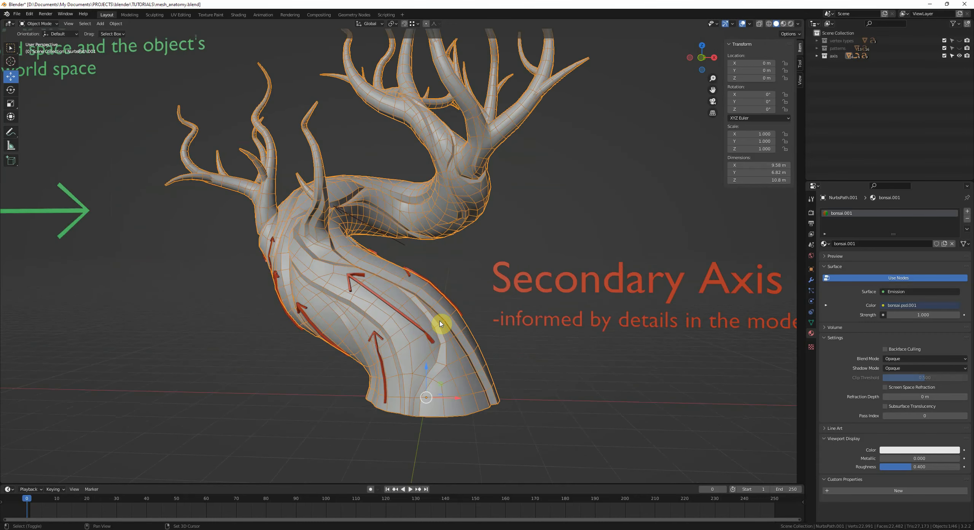
pyautogui.scroll(2, 448, 337)
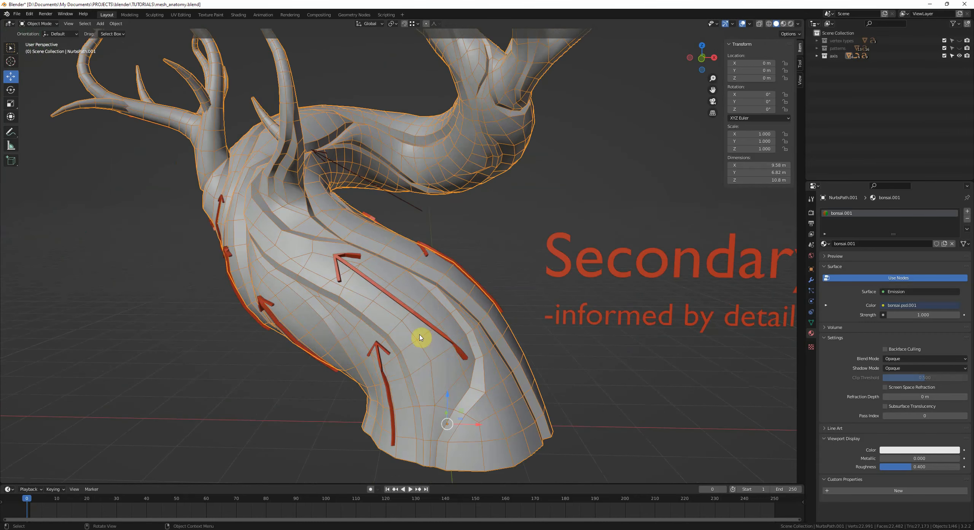
pyautogui.moveTo(422, 327); pyautogui.dragTo(392, 283, button='middle')
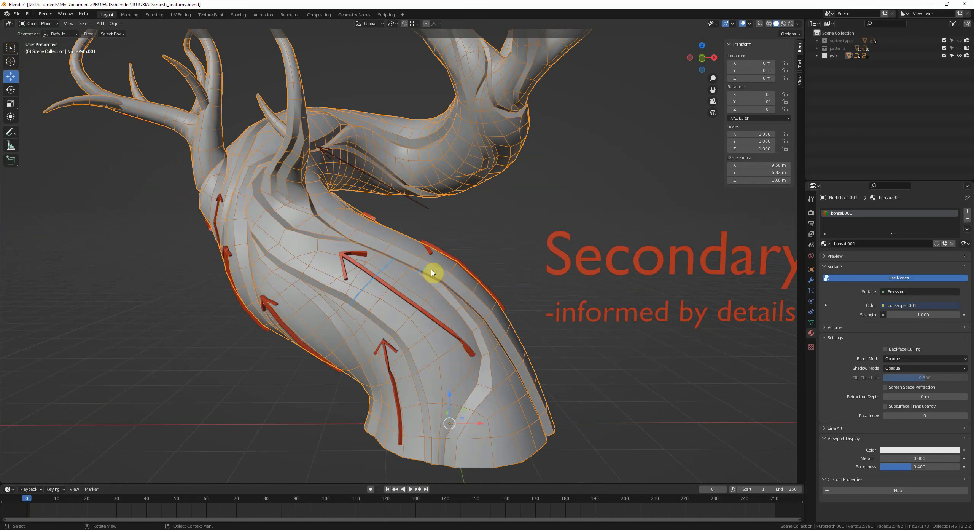
pyautogui.moveTo(431, 270); pyautogui.dragTo(353, 309)
pyautogui.moveTo(419, 284); pyautogui.dragTo(385, 322)
pyautogui.moveTo(452, 309); pyautogui.dragTo(483, 314, button='right')
pyautogui.moveTo(422, 265); pyautogui.dragTo(370, 328)
pyautogui.hotkey('ctrl', 'z')
pyautogui.hotkey('ctrl', 'z')
pyautogui.hotkey('ctrl', 'z')
# Step: Annotate two strokes across the branch emerging at the trunk junction
pyautogui.scroll(2, 297, 298)
pyautogui.keyDown('shift'); pyautogui.moveTo(228, 133); pyautogui.dragTo(302, 235, button='middle'); pyautogui.keyUp('shift')
pyautogui.moveTo(402, 377); pyautogui.dragTo(411, 361, button='middle')
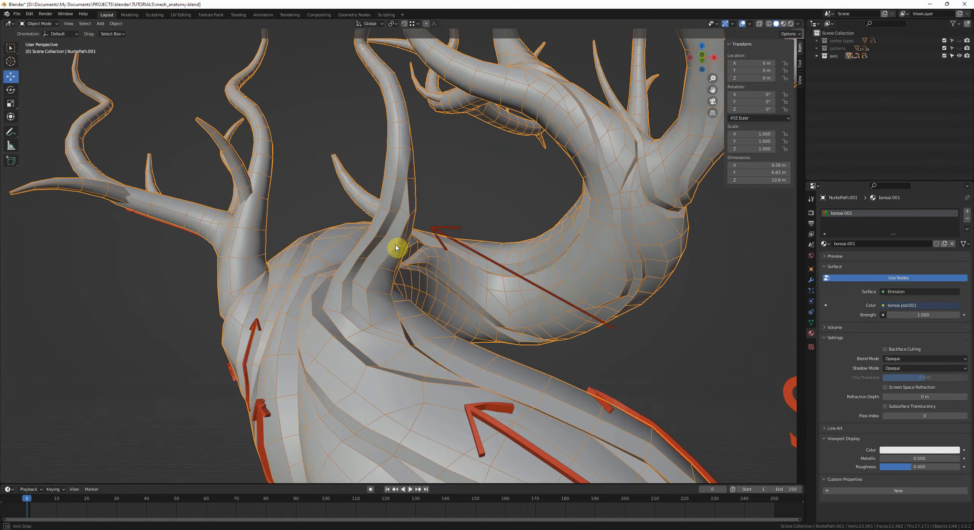
pyautogui.moveTo(381, 201); pyautogui.dragTo(424, 217)
pyautogui.moveTo(342, 263); pyautogui.dragTo(400, 272)
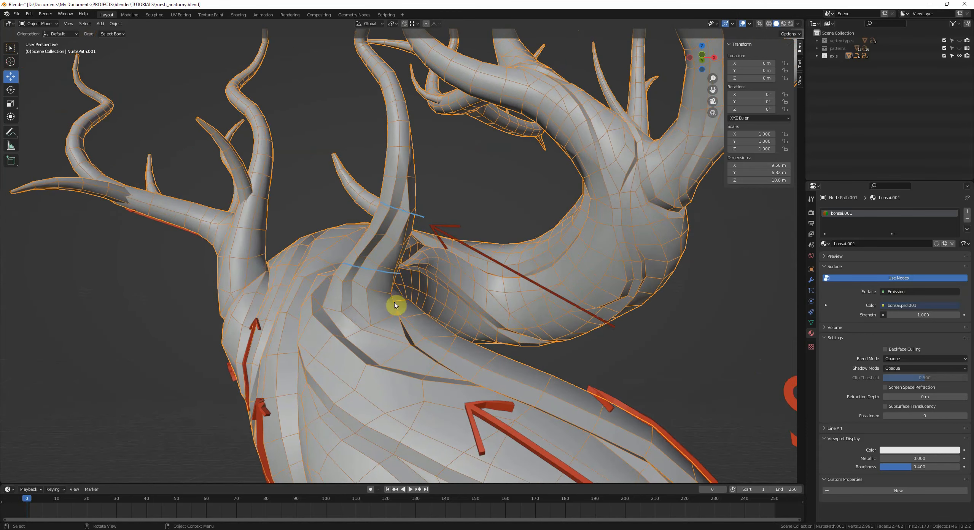
pyautogui.scroll(5, 393, 229)
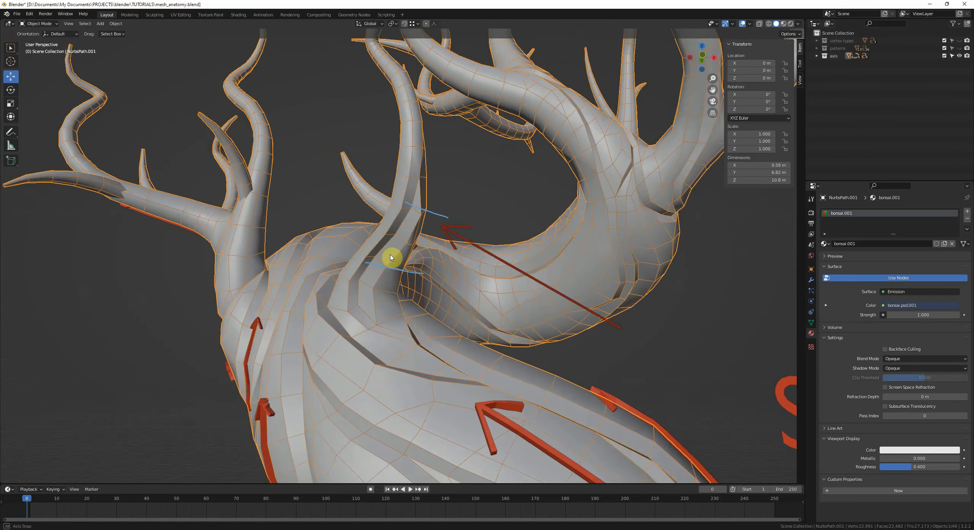
# Step: Enter Edit Mode and orbit around the branch junction to examine its edge loops
pyautogui.press('Tab')
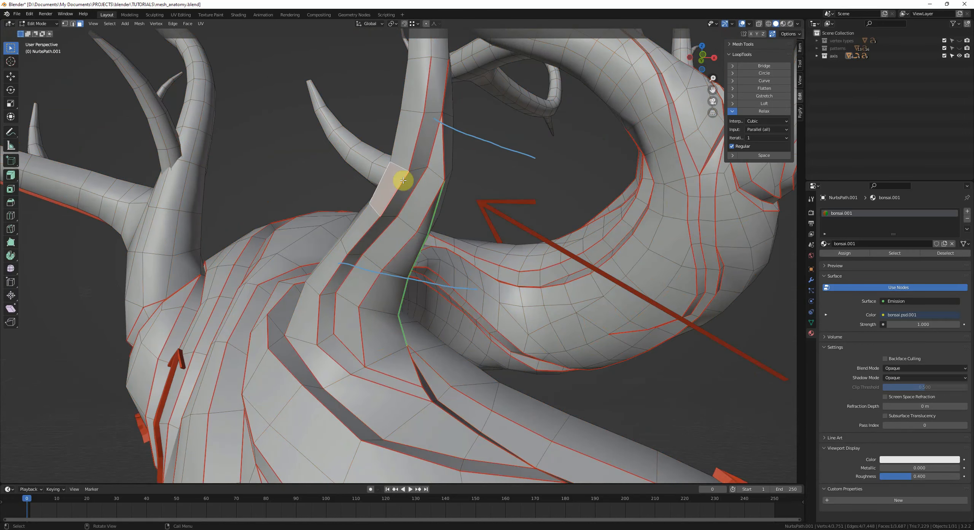
pyautogui.moveTo(403, 180); pyautogui.dragTo(399, 198, button='middle')
pyautogui.scroll(-1, 422, 239)
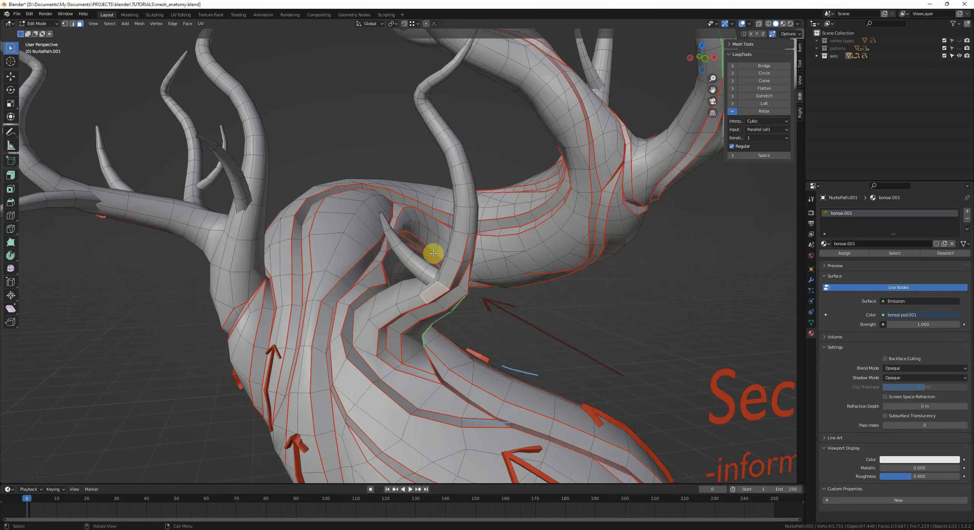
pyautogui.scroll(-1, 435, 292)
pyautogui.keyDown('shift'); pyautogui.moveTo(452, 302); pyautogui.dragTo(411, 232, button='middle'); pyautogui.keyUp('shift')
pyautogui.scroll(-1, 449, 291)
pyautogui.moveTo(451, 292); pyautogui.dragTo(453, 301, button='middle')
pyautogui.scroll(-2, 417, 229)
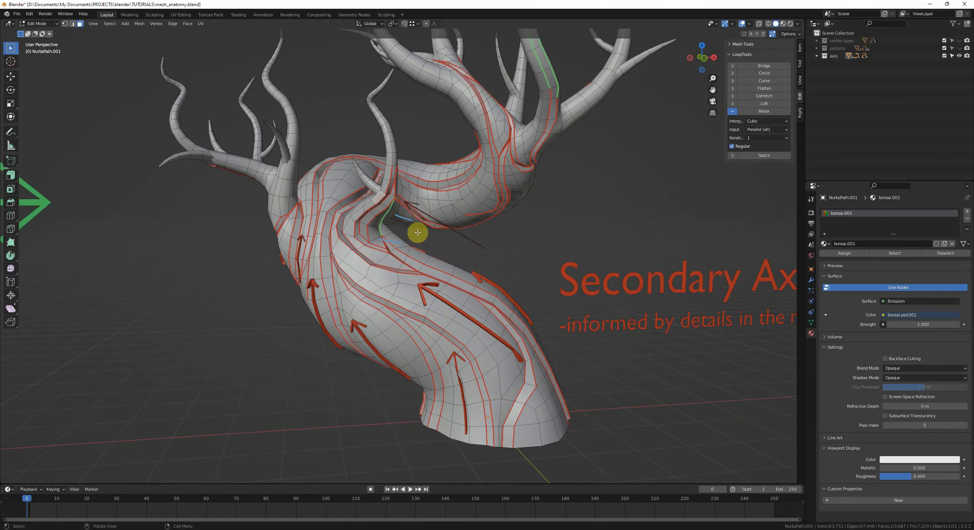
pyautogui.moveTo(417, 228); pyautogui.dragTo(443, 239, button='middle')
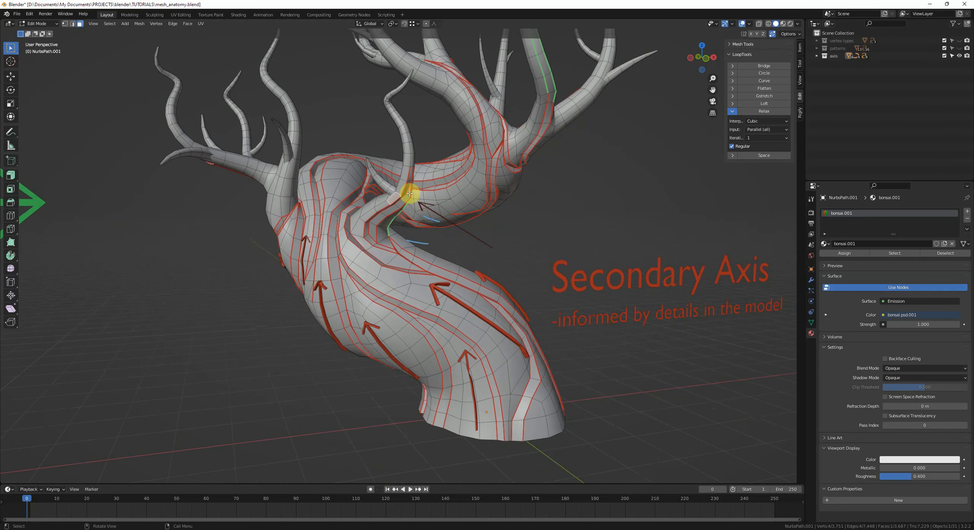
# Step: Orbit and zoom around the bonsai trunk in Edit Mode to examine its secondary-axis edge flow
pyautogui.moveTo(409, 194); pyautogui.dragTo(417, 296, button='middle')
pyautogui.click(440, 263)
pyautogui.scroll(-1, 441, 263)
pyautogui.hotkey('alt', 'a')
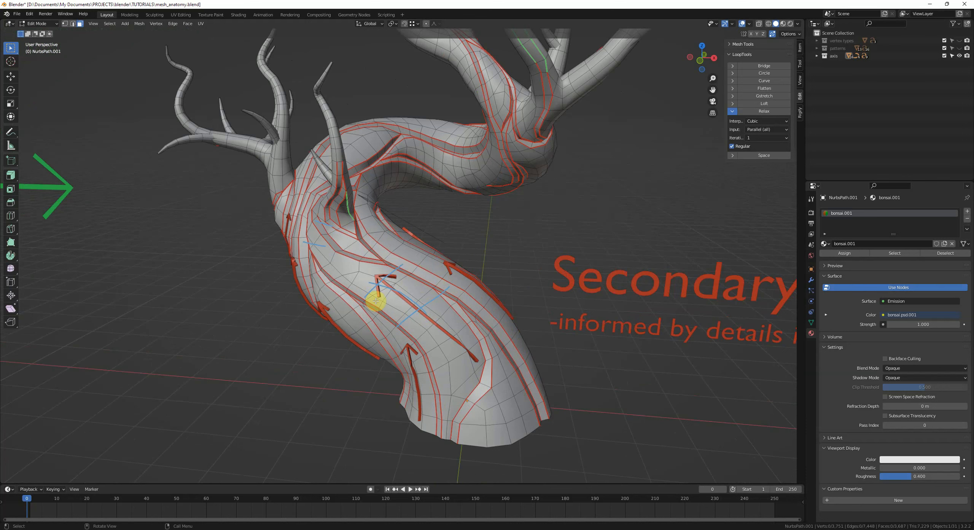
pyautogui.moveTo(399, 276); pyautogui.dragTo(506, 226, button='middle')
pyautogui.moveTo(468, 76); pyautogui.dragTo(436, 150, button='middle')
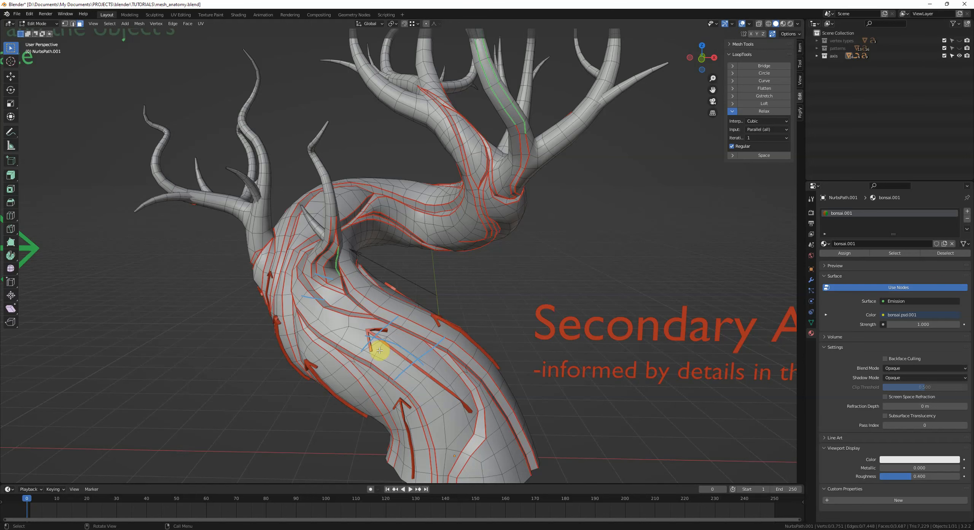
pyautogui.moveTo(420, 316); pyautogui.dragTo(404, 332, button='middle')
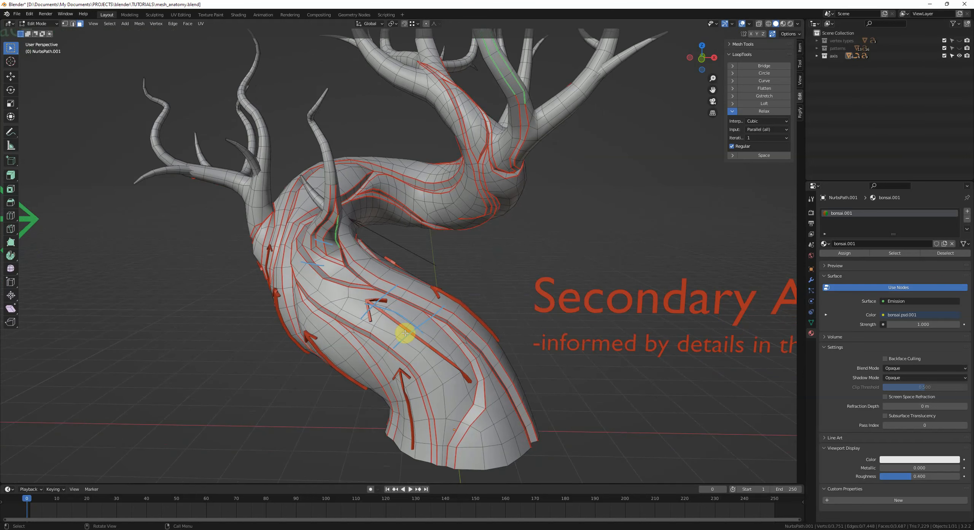
pyautogui.moveTo(366, 309); pyautogui.dragTo(418, 324, button='middle')
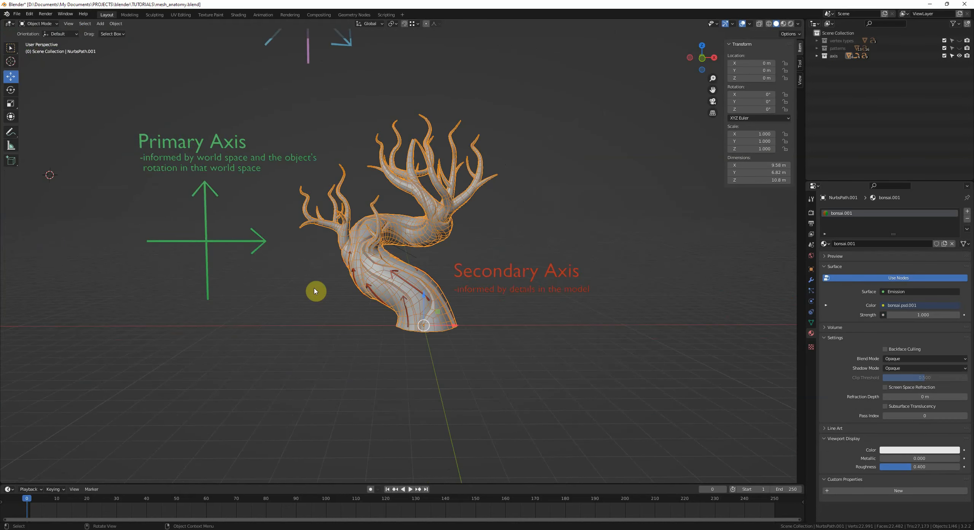
pyautogui.moveTo(315, 289); pyautogui.dragTo(475, 281, button='middle')
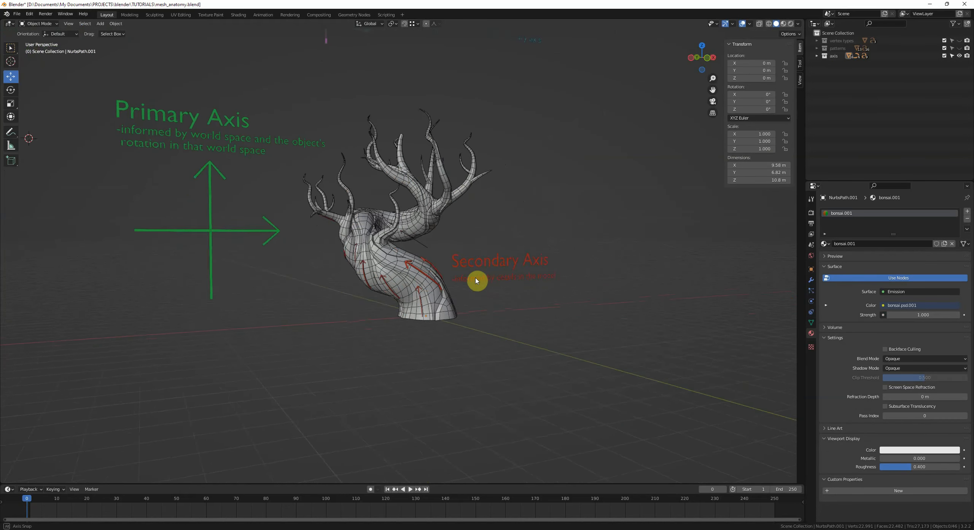
# Step: Select the bonsai in Object Mode and hide all other objects, including the annotation text
pyautogui.click(392, 256)
pyautogui.moveTo(392, 257); pyautogui.dragTo(469, 235, button='middle')
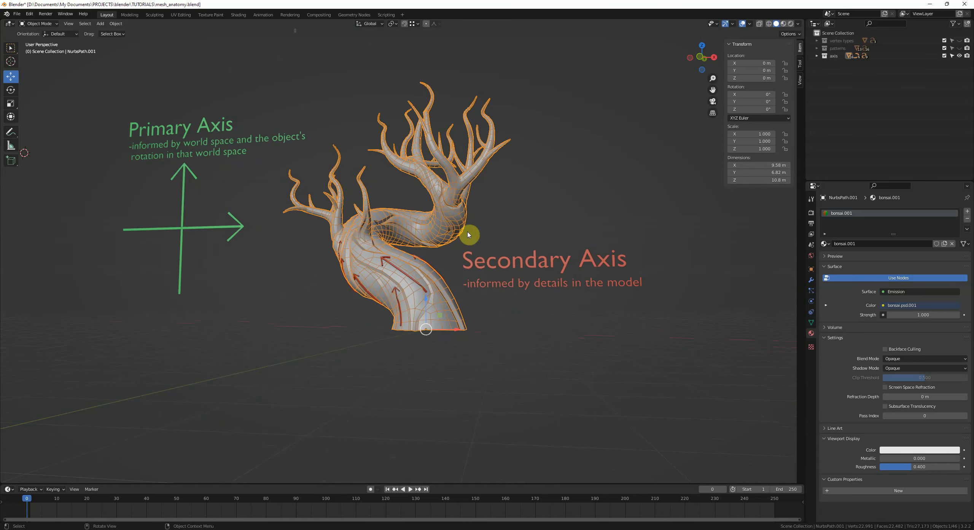
pyautogui.moveTo(426, 174); pyautogui.dragTo(420, 288, button='middle')
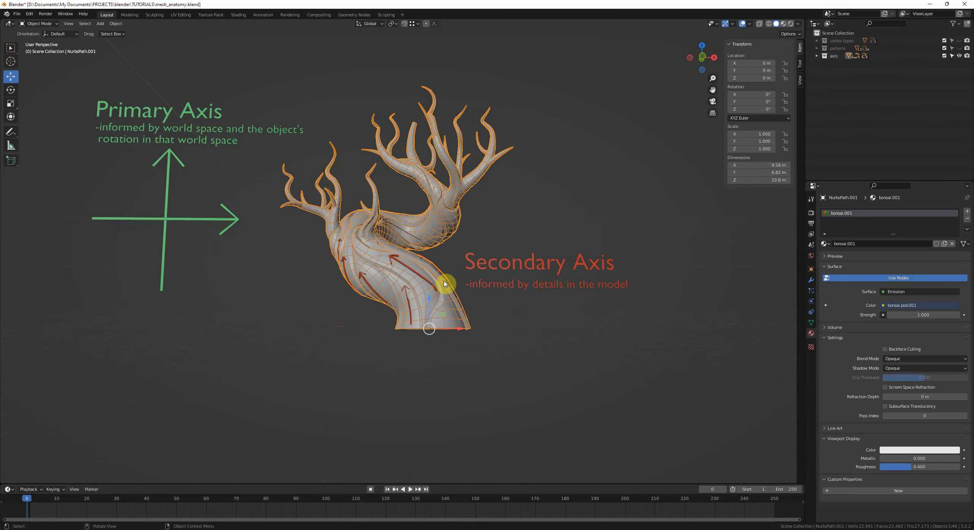
pyautogui.hotkey('shift', 'h')
pyautogui.moveTo(480, 284); pyautogui.dragTo(472, 295, button='middle')
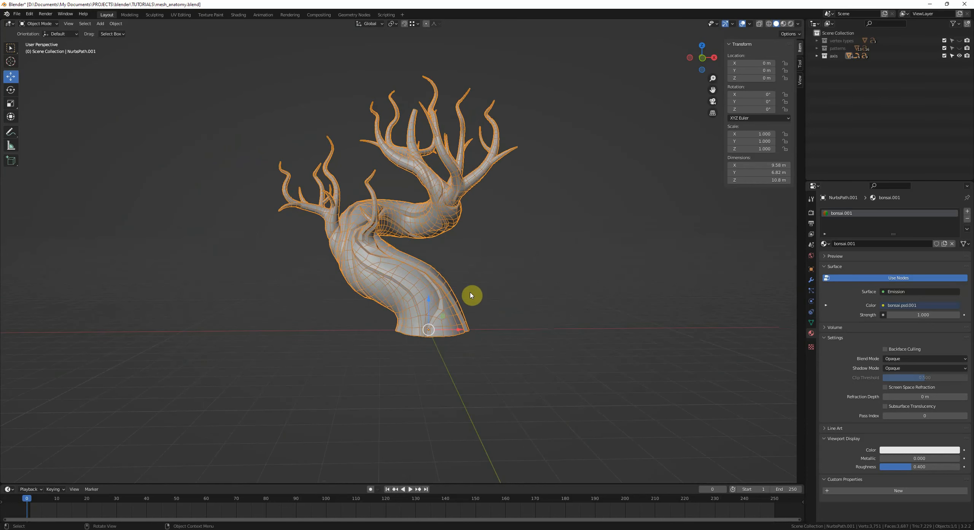
# Step: Open the bonsai's mesh data properties, run MeshLint's Select Lint, and switch to vertex select mode
pyautogui.scroll(2, 472, 295)
pyautogui.click(531, 334)
pyautogui.scroll(4, 613, 357)
pyautogui.click(485, 311)
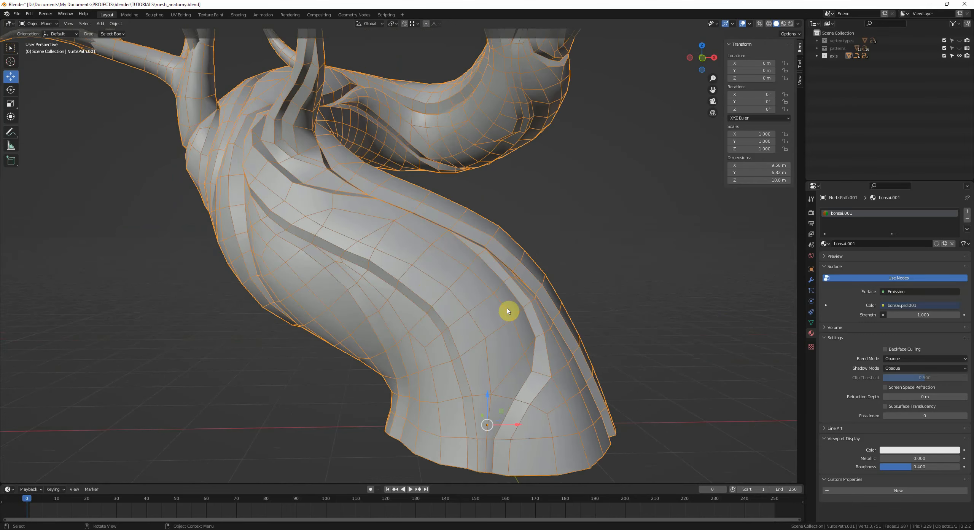
pyautogui.scroll(-2, 527, 307)
pyautogui.click(526, 308)
pyautogui.moveTo(415, 291); pyautogui.dragTo(411, 291, button='middle')
pyautogui.click(411, 291)
pyautogui.click(811, 322)
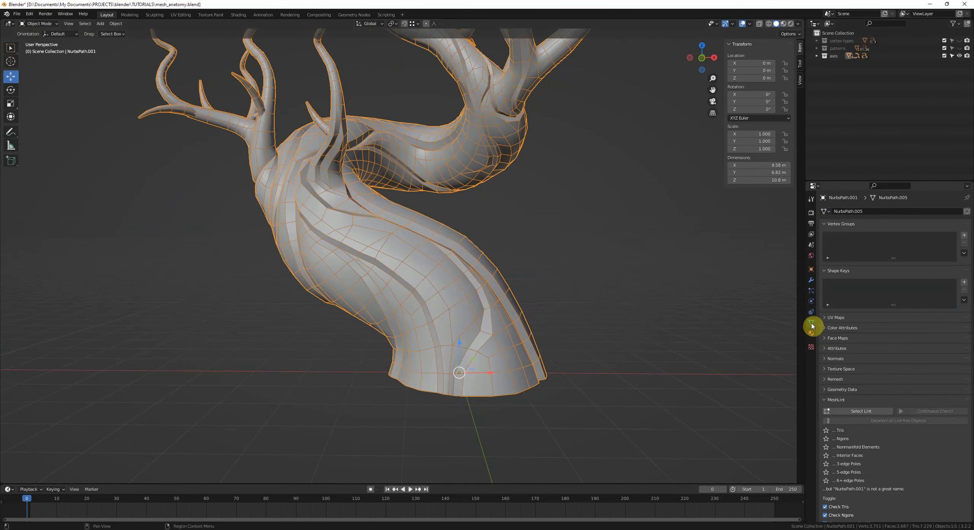
pyautogui.scroll(-4, 630, 316)
pyautogui.scroll(4, 579, 291)
pyautogui.click(864, 411)
pyautogui.moveTo(525, 301); pyautogui.dragTo(563, 311, button='middle')
pyautogui.press('1')
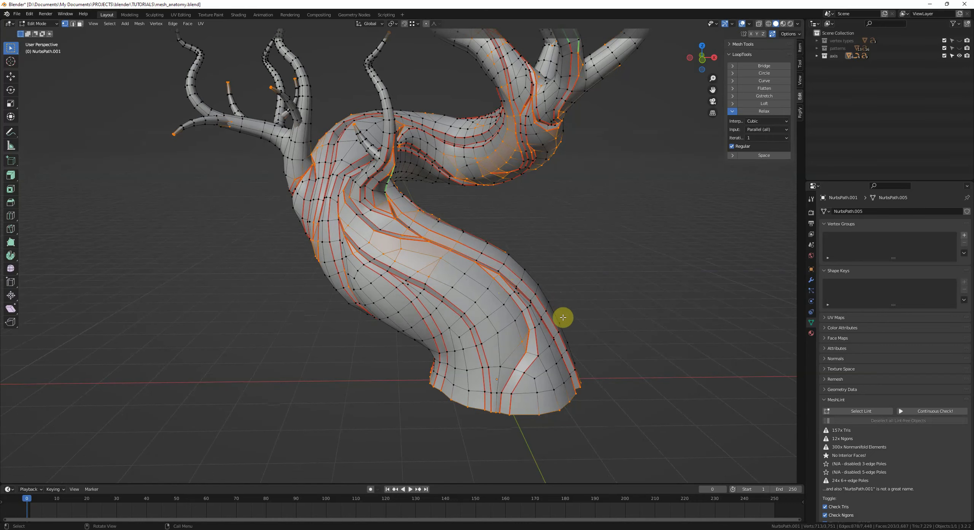
# Step: Scroll to the MeshLint toggles and orbit around the bonsai to inspect the highlighted problem elements
pyautogui.scroll(-2, 563, 317)
pyautogui.moveTo(510, 237); pyautogui.dragTo(478, 257, button='middle')
pyautogui.scroll(-3, 904, 374)
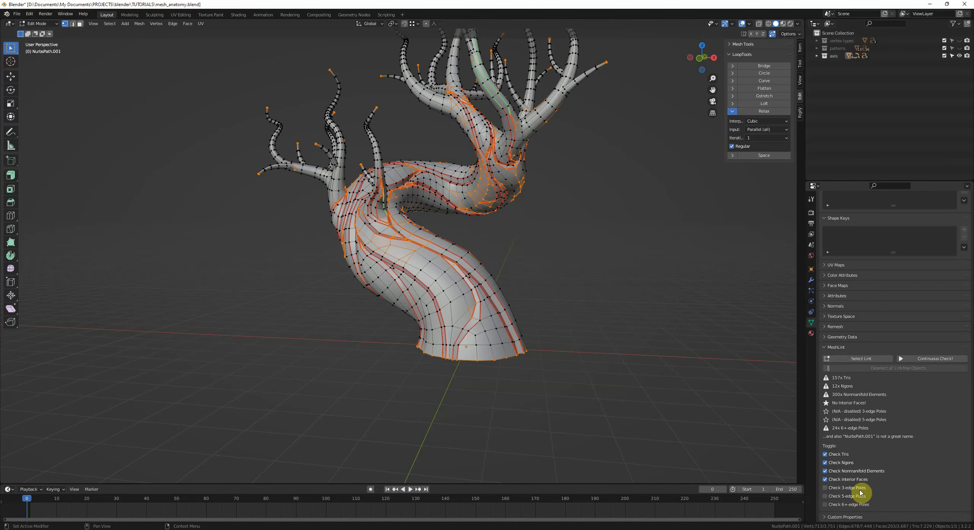
pyautogui.moveTo(672, 431); pyautogui.dragTo(519, 312, button='middle')
pyautogui.moveTo(787, 450); pyautogui.dragTo(670, 419, button='middle')
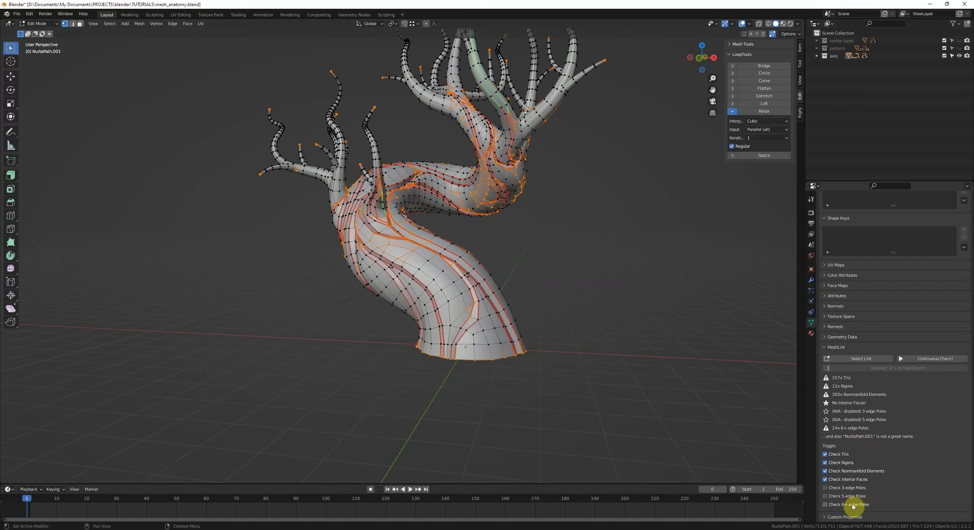
pyautogui.keyDown('shift'); pyautogui.moveTo(611, 375); pyautogui.dragTo(615, 407, button='middle'); pyautogui.keyUp('shift')
pyautogui.click(854, 471)
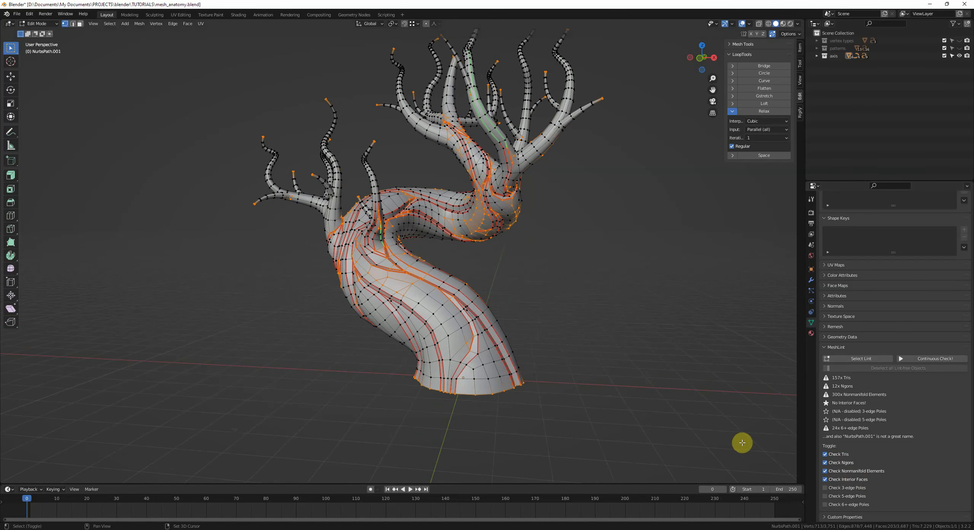
pyautogui.moveTo(742, 443); pyautogui.dragTo(719, 423, button='middle')
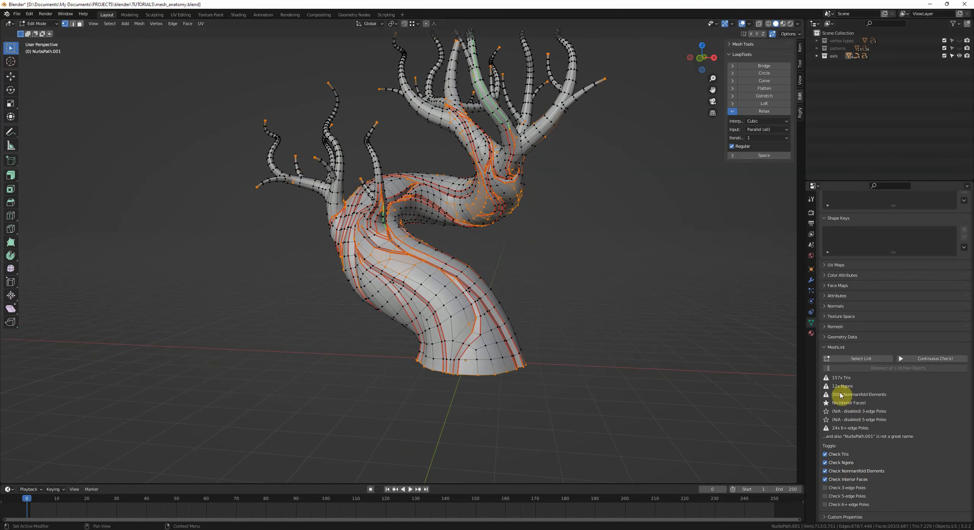
pyautogui.moveTo(537, 276); pyautogui.dragTo(499, 284, button='middle')
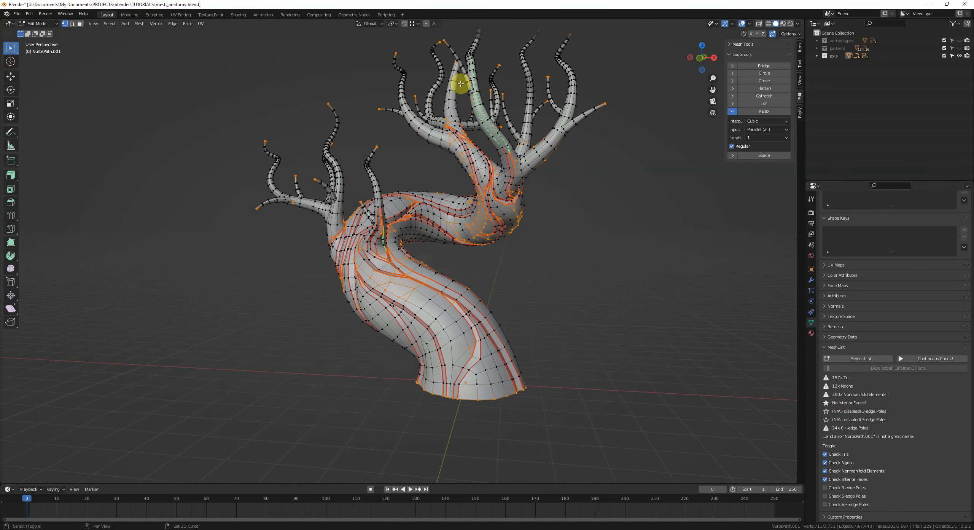
pyautogui.moveTo(461, 83); pyautogui.dragTo(508, 210, button='middle')
# Step: Re-run Select Lint on the bonsai, then clear the selection
pyautogui.click(874, 359)
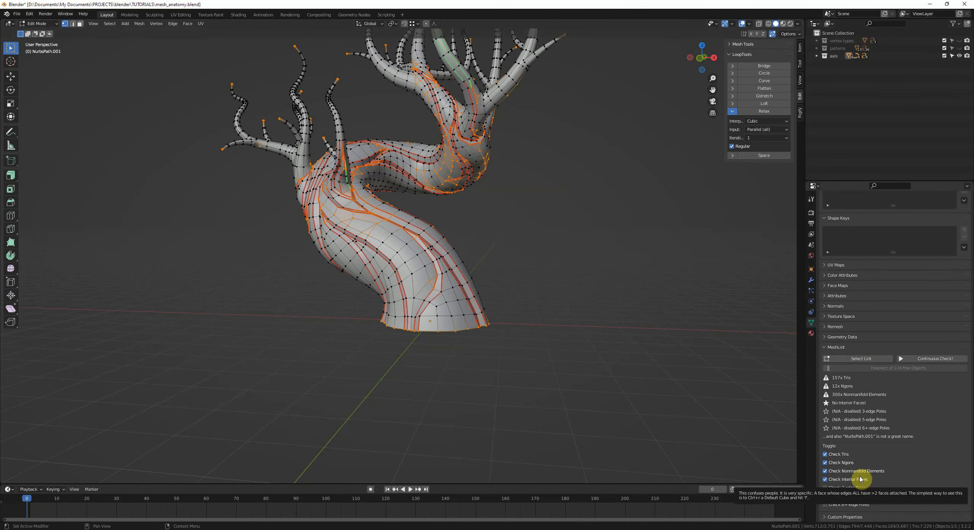
pyautogui.moveTo(605, 384); pyautogui.dragTo(590, 381, button='middle')
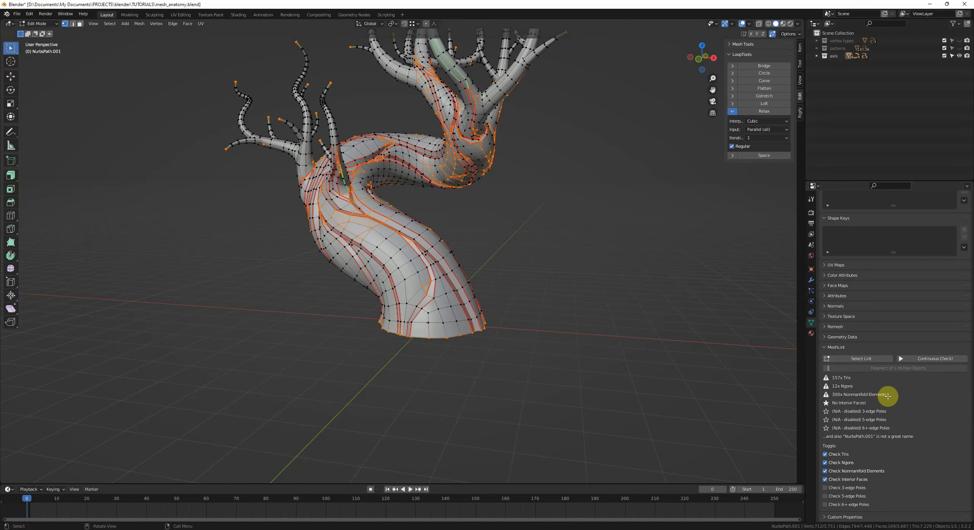
pyautogui.moveTo(555, 356); pyautogui.dragTo(584, 377, button='middle')
pyautogui.click(583, 377)
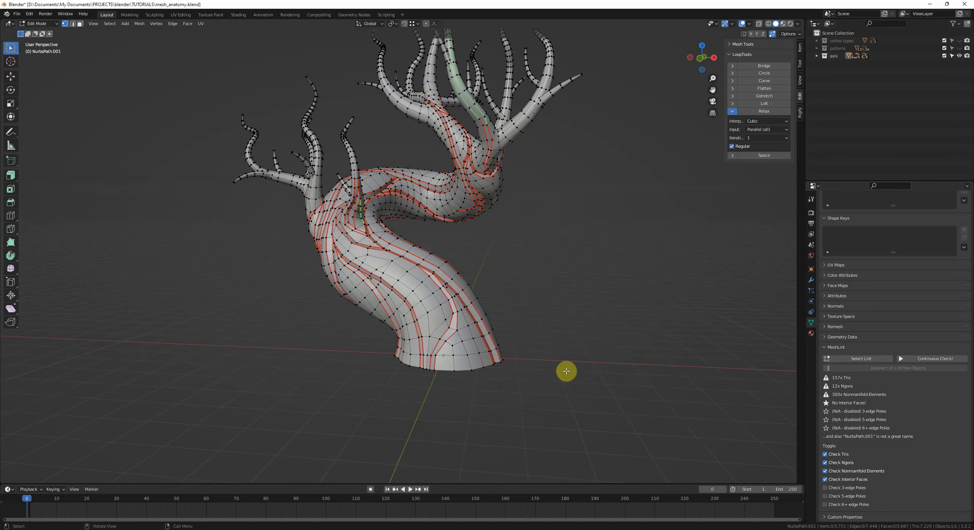
# Step: Orbit and zoom around the bonsai's trunk and upper branches to examine their edge loops
pyautogui.moveTo(454, 380); pyautogui.dragTo(494, 372, button='middle')
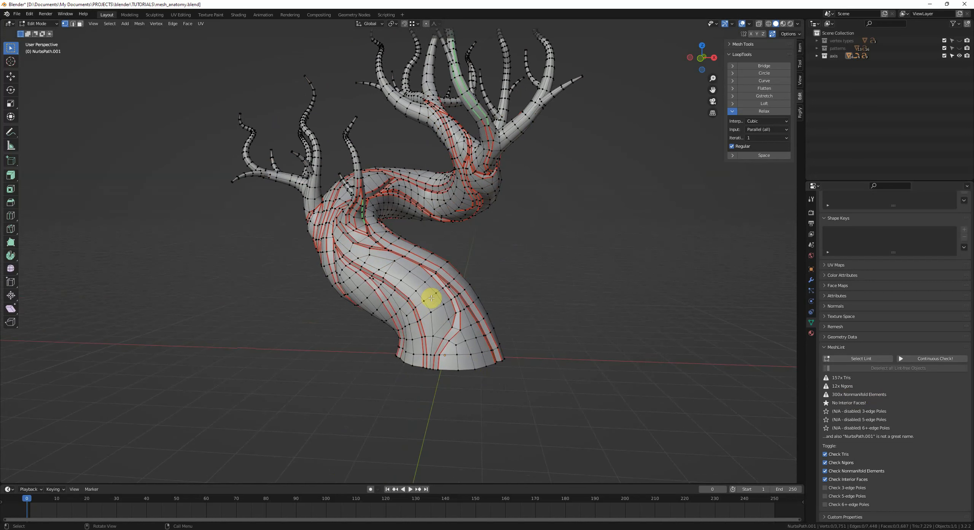
pyautogui.moveTo(413, 298); pyautogui.dragTo(425, 305, button='middle')
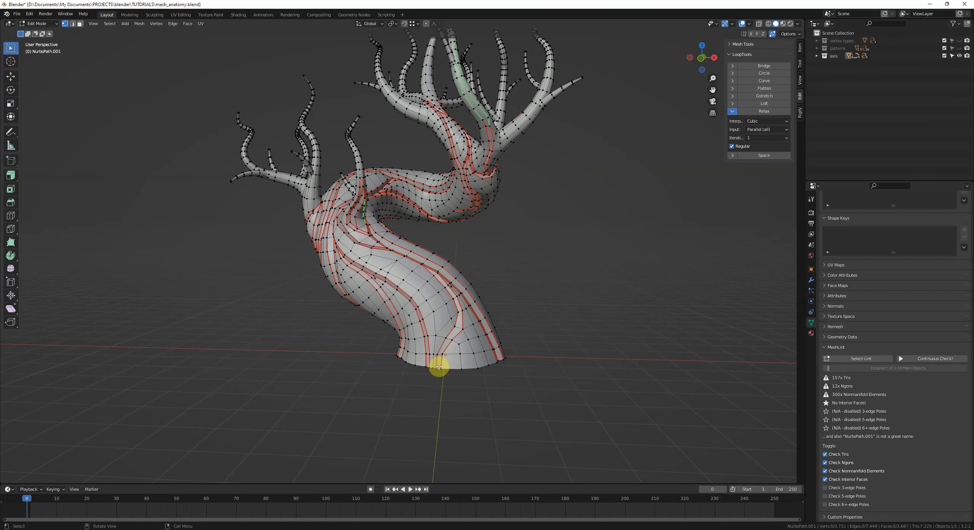
pyautogui.moveTo(487, 362); pyautogui.dragTo(421, 345, button='middle')
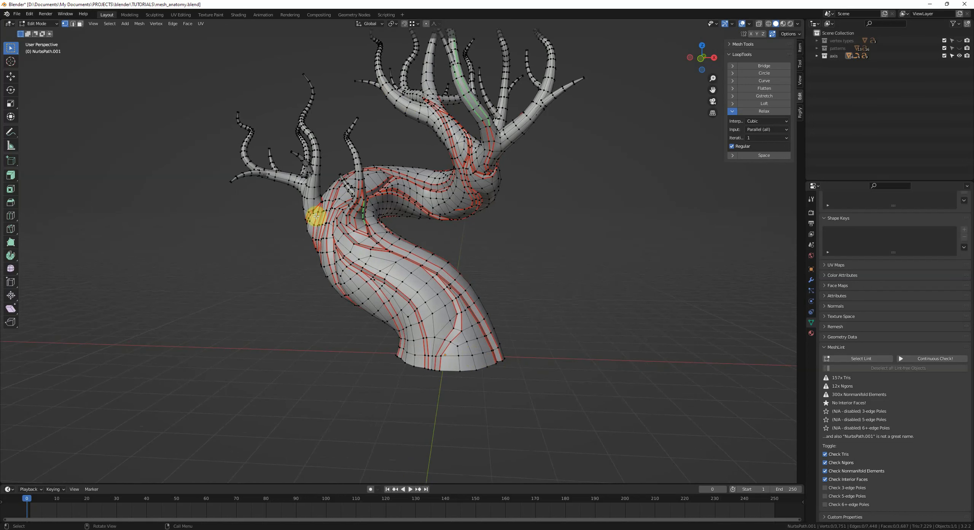
pyautogui.moveTo(467, 276); pyautogui.dragTo(481, 314, button='middle')
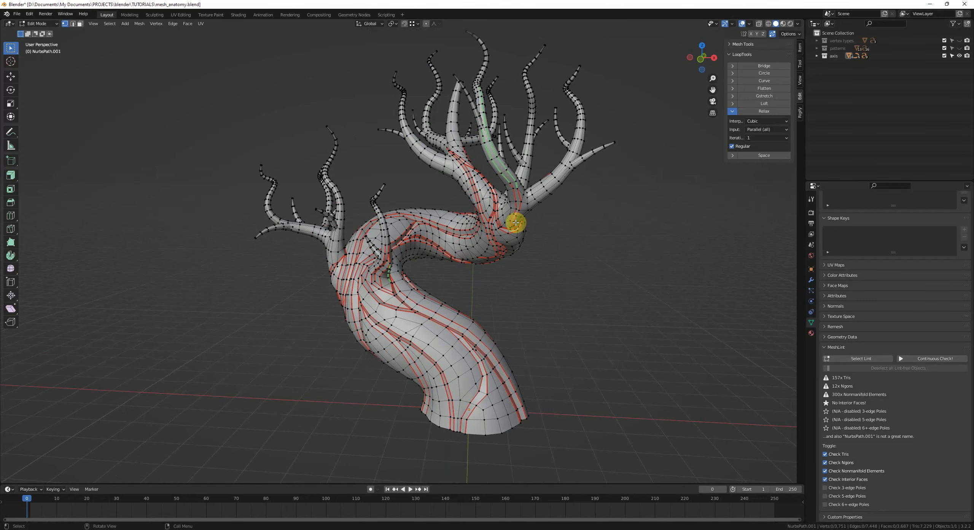
pyautogui.moveTo(524, 283); pyautogui.dragTo(529, 378, button='middle')
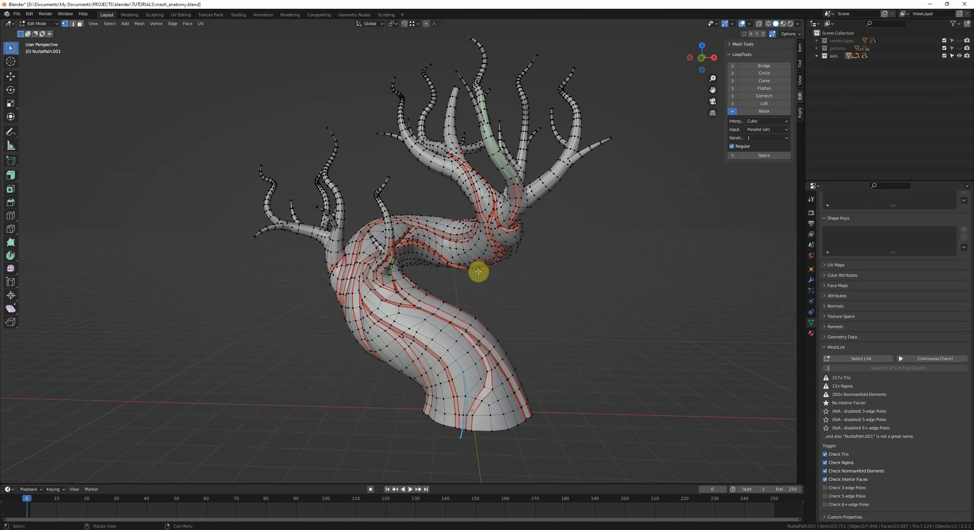
pyautogui.keyDown('shift'); pyautogui.moveTo(468, 71); pyautogui.dragTo(429, 261, button='middle'); pyautogui.keyUp('shift')
pyautogui.scroll(3, 429, 261)
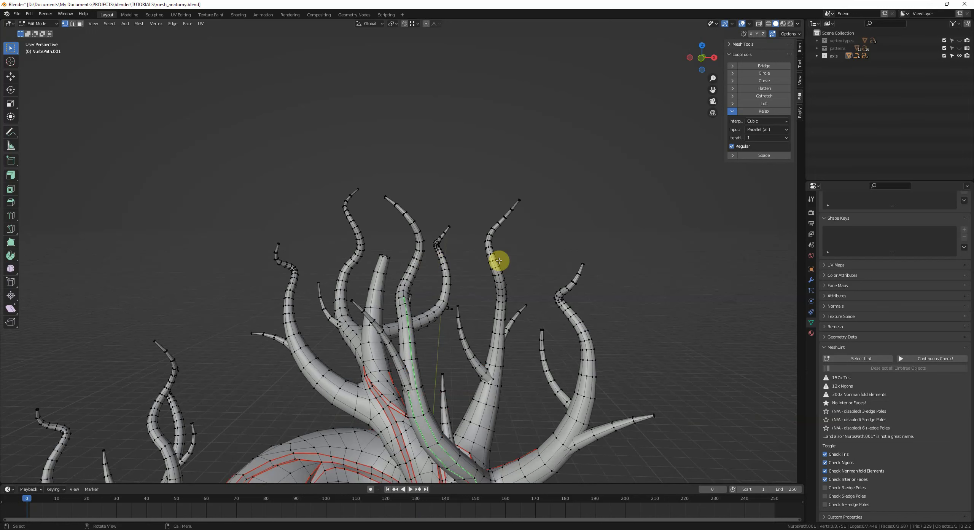
pyautogui.keyDown('shift'); pyautogui.moveTo(391, 206); pyautogui.dragTo(406, 197, button='middle'); pyautogui.keyUp('shift')
pyautogui.moveTo(407, 198); pyautogui.dragTo(442, 223, button='middle')
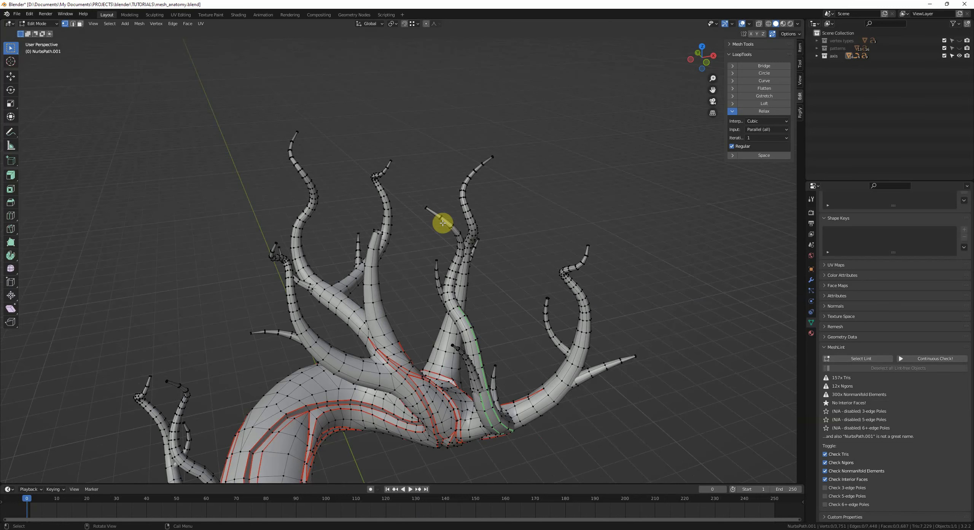
pyautogui.scroll(4, 443, 223)
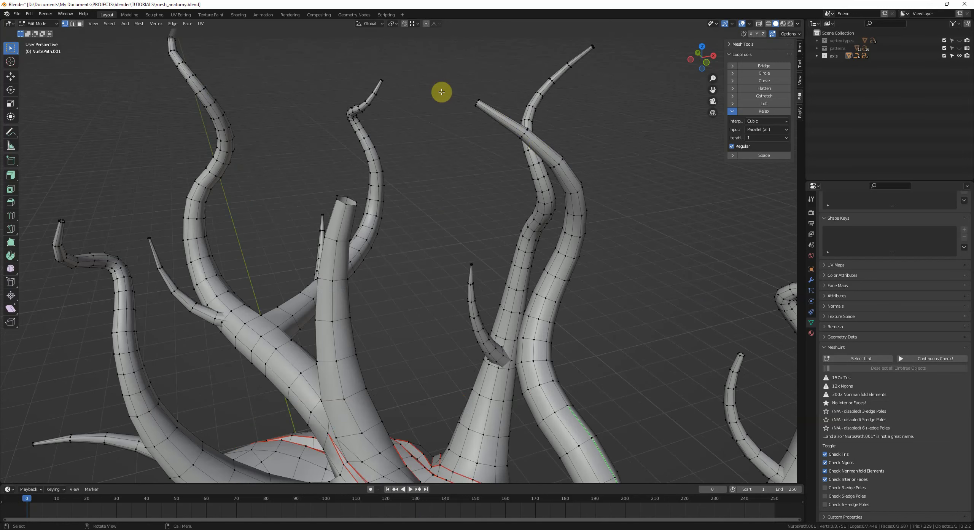
pyautogui.scroll(-2, 484, 109)
pyautogui.keyDown('shift'); pyautogui.moveTo(567, 230); pyautogui.dragTo(568, 170, button='middle'); pyautogui.keyUp('shift')
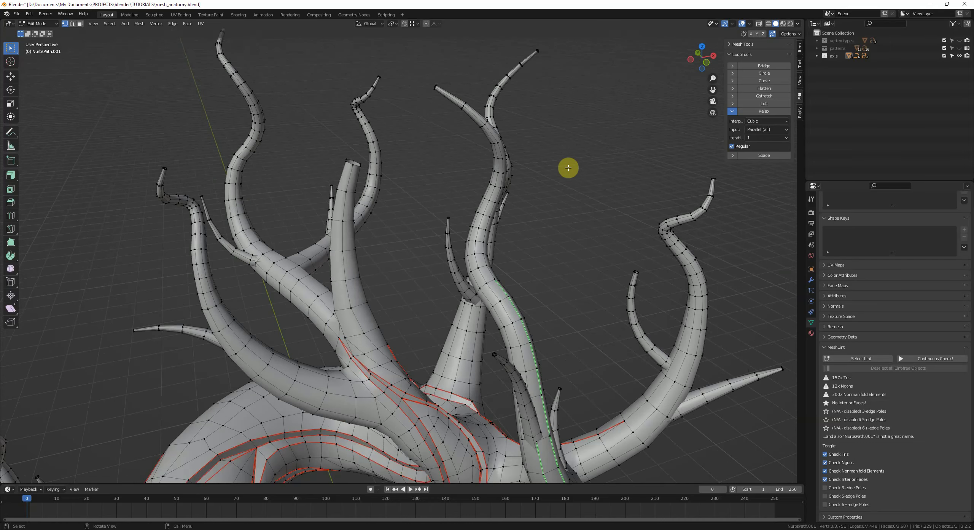
pyautogui.scroll(-1, 525, 252)
pyautogui.keyDown('shift'); pyautogui.moveTo(545, 255); pyautogui.dragTo(420, 167, button='middle'); pyautogui.keyUp('shift')
# Step: Zoom out, deselect everything and orbit around the whole bonsai
pyautogui.keyDown('alt'); pyautogui.click(405, 215); pyautogui.keyUp('alt')
pyautogui.scroll(-3, 385, 192)
pyautogui.scroll(-3, 435, 151)
pyautogui.hotkey('alt', 'a')
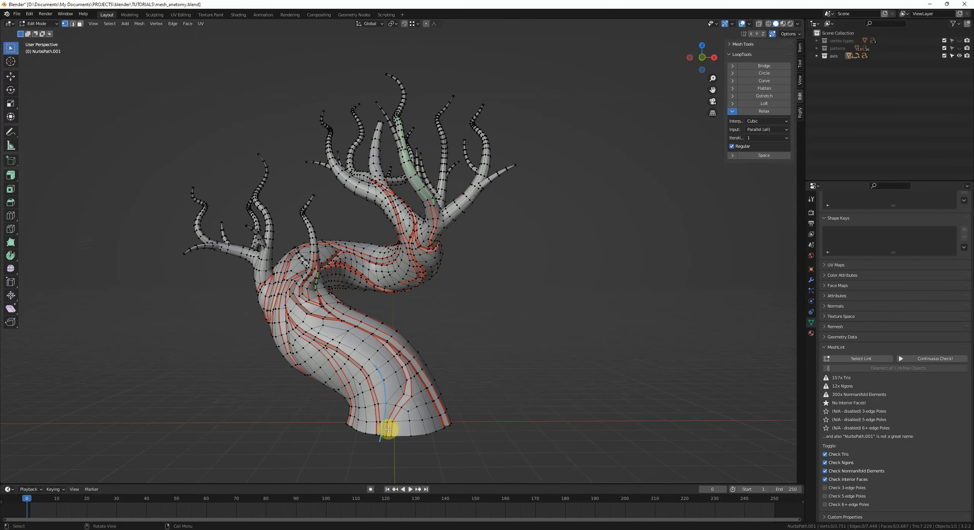
pyautogui.moveTo(389, 429); pyautogui.dragTo(383, 354, button='middle')
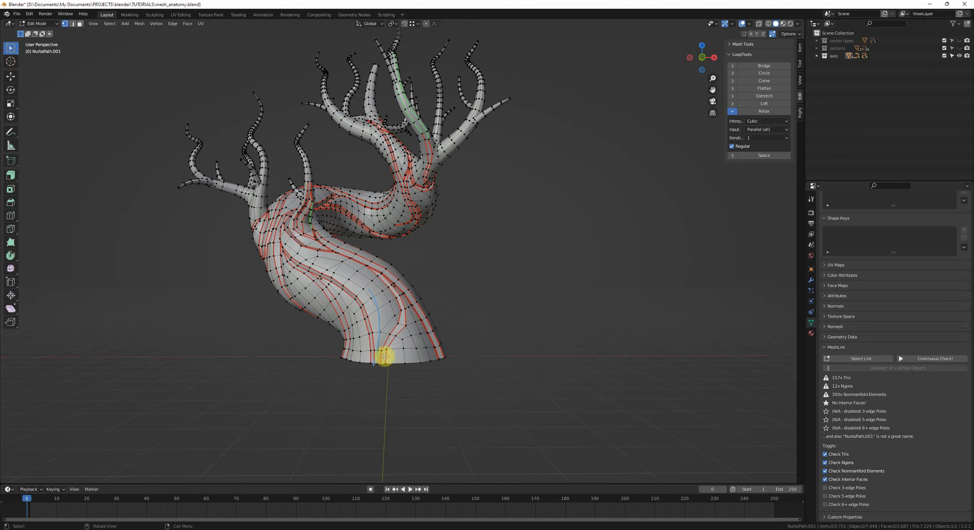
pyautogui.moveTo(415, 271); pyautogui.dragTo(474, 276, button='middle')
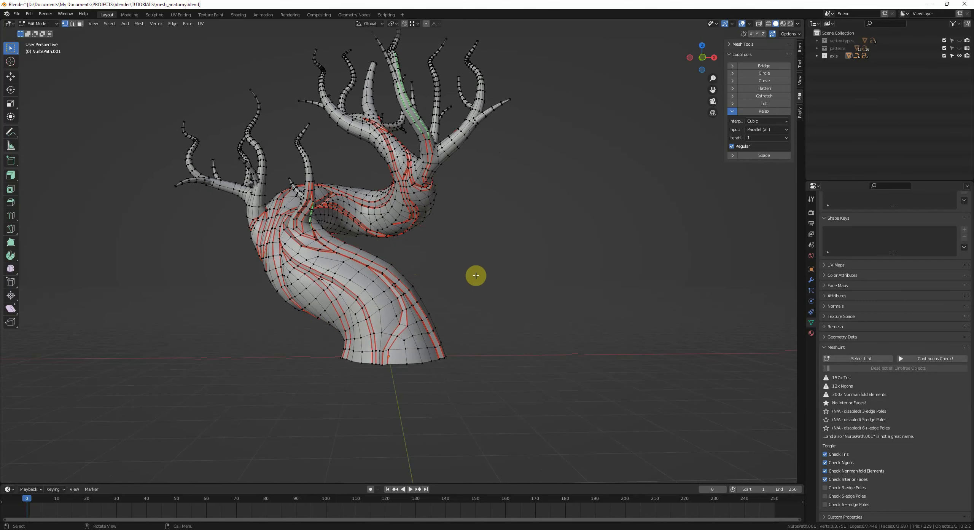
pyautogui.moveTo(761, 315); pyautogui.dragTo(489, 261, button='middle')
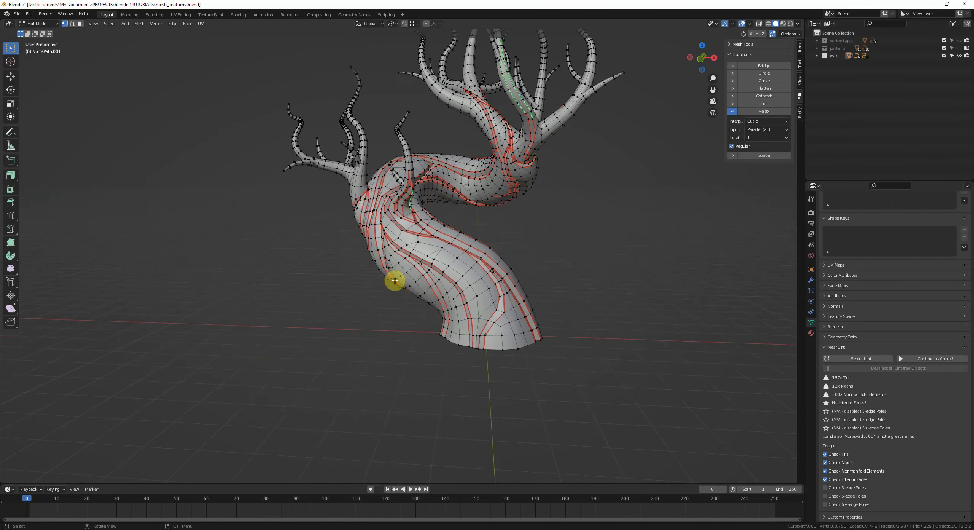
pyautogui.scroll(3, 466, 270)
pyautogui.moveTo(375, 209); pyautogui.dragTo(381, 212, button='middle')
pyautogui.keyDown('shift'); pyautogui.moveTo(656, 308); pyautogui.dragTo(559, 248, button='middle'); pyautogui.keyUp('shift')
# Step: Run Select Lint again and orbit to view the flagged elements
pyautogui.click(875, 359)
pyautogui.scroll(-2, 579, 300)
pyautogui.keyDown('shift'); pyautogui.moveTo(558, 248); pyautogui.dragTo(600, 319, button='middle'); pyautogui.keyUp('shift')
pyautogui.moveTo(736, 378); pyautogui.dragTo(661, 337, button='middle')
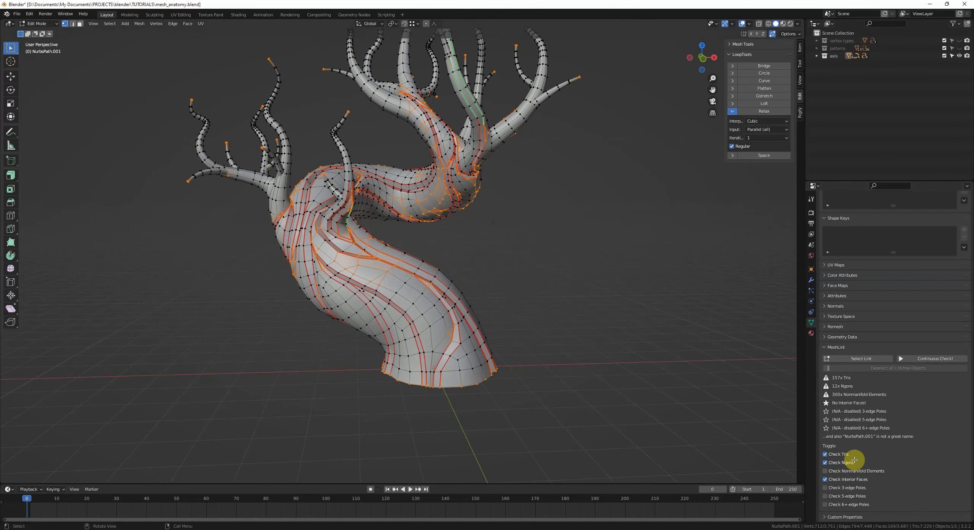
# Step: Disable MeshLint's Nonmanifold Elements and Interior Faces checks, clear the selection and re-run Select Lint
pyautogui.click(825, 470)
pyautogui.click(824, 479)
pyautogui.click(583, 377)
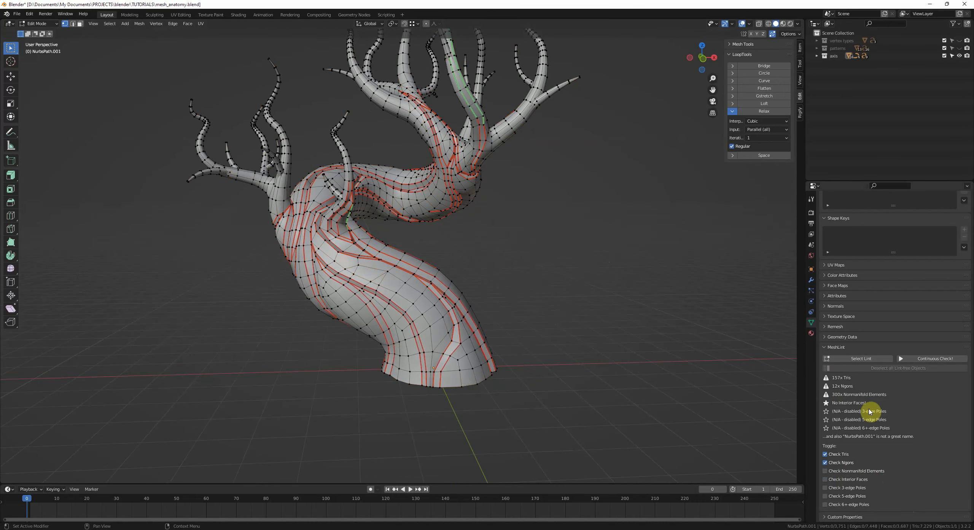
pyautogui.click(845, 358)
pyautogui.moveTo(570, 312); pyautogui.dragTo(565, 293, button='middle')
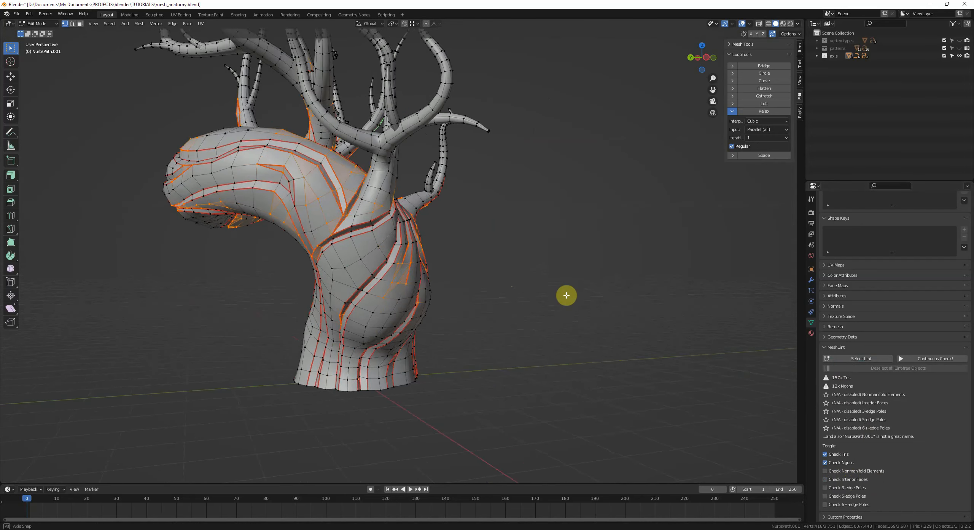
# Step: Zoom in on the bonsai trunk and slide a vertex along its edge
pyautogui.scroll(5, 445, 298)
pyautogui.keyDown('shift'); pyautogui.moveTo(421, 296); pyautogui.dragTo(483, 280, button='middle'); pyautogui.keyUp('shift')
pyautogui.moveTo(399, 239); pyautogui.dragTo(420, 239, button='middle')
pyautogui.click(376, 237)
pyautogui.press('g')
# Step: Move one trunk vertex and slide another along its edge to tidy the loops
pyautogui.press('g')
pyautogui.click(377, 242)
pyautogui.press('g')
pyautogui.click(295, 216)
pyautogui.click(310, 229)
# Step: Dissolve an edge on the trunk's surface between the red support loops
pyautogui.press('g')
pyautogui.press('g')
pyautogui.click(309, 229)
# Step: Dissolve an edge on the trunk and undo the dissolve
pyautogui.press('2')
pyautogui.click(368, 247)
pyautogui.hotkey('ctrl', 'x')
pyautogui.press('1')
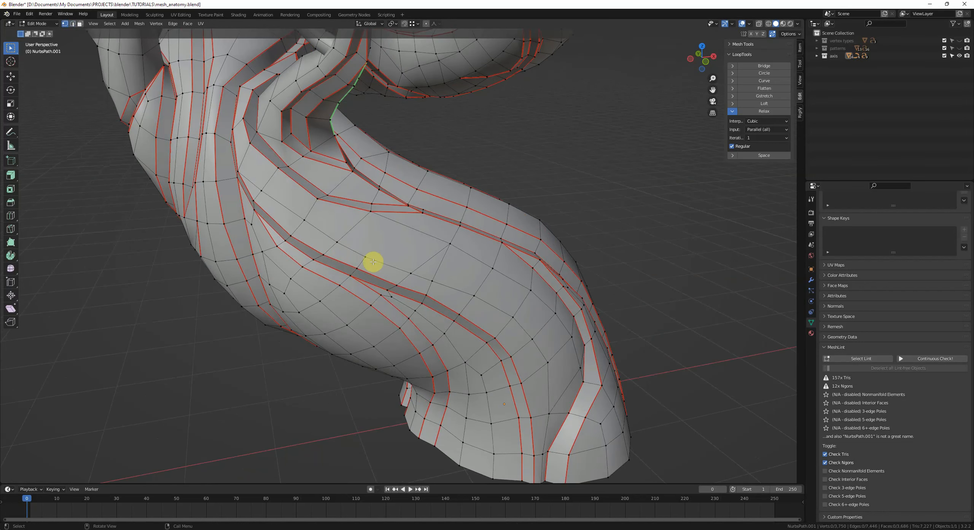
pyautogui.hotkey('ctrl', 'z')
pyautogui.moveTo(331, 261); pyautogui.dragTo(383, 244, button='middle')
pyautogui.press('g')
pyautogui.click(429, 267)
pyautogui.moveTo(430, 268); pyautogui.dragTo(423, 270, button='middle')
pyautogui.press('2')
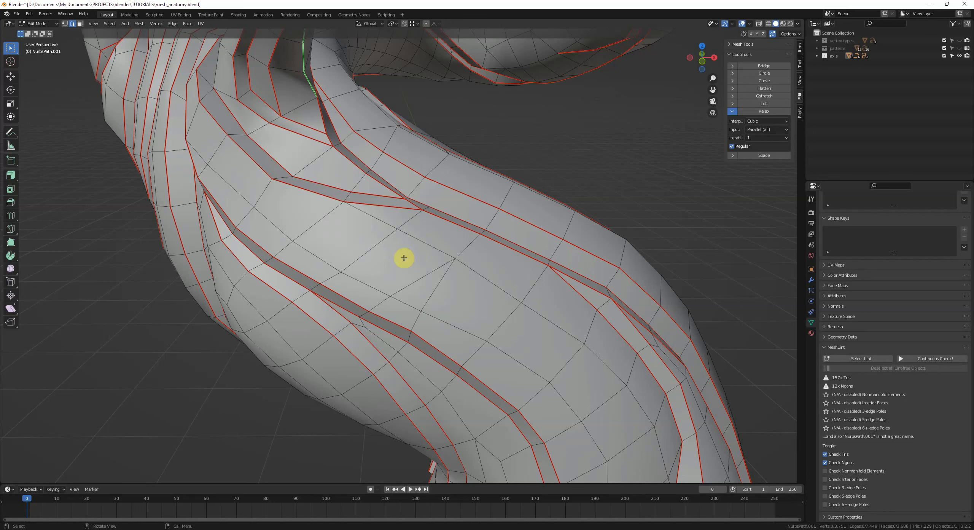
pyautogui.keyDown('shift'); pyautogui.click(413, 276); pyautogui.keyUp('shift')
pyautogui.hotkey('ctrl', 'x')
pyautogui.press('1')
# Step: Slide two vertices along their edges on the trunk's surface
pyautogui.click(450, 266)
pyautogui.press('g')
pyautogui.press('g')
pyautogui.click(450, 262)
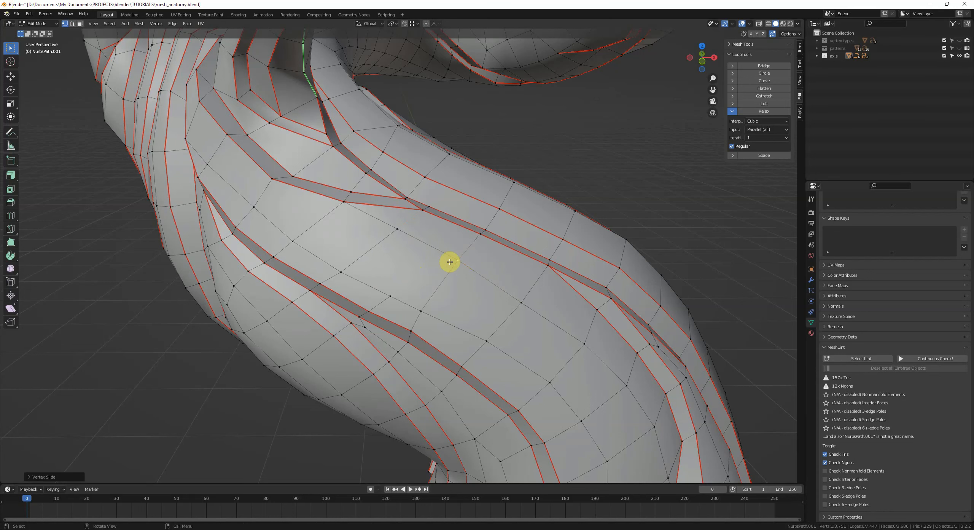
pyautogui.click(401, 230)
pyautogui.press('g')
pyautogui.press('g')
pyautogui.keyDown('shift'); pyautogui.click(393, 233); pyautogui.keyUp('shift')
# Step: Connect the selected vertices with a new edge and nudge a vertex into place
pyautogui.press('j')
pyautogui.click(396, 233)
pyautogui.press('g')
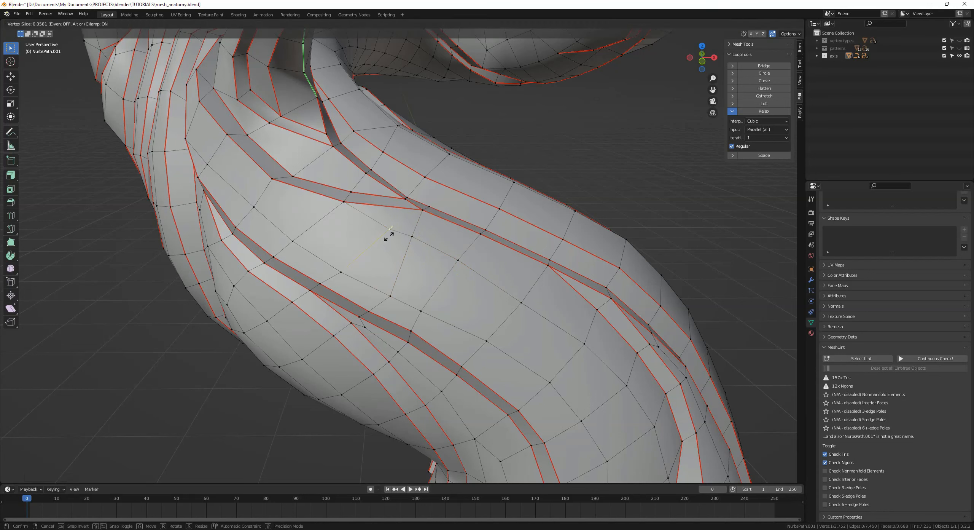
pyautogui.click(378, 244)
# Step: Select a vertex lower on the trunk and slide it along its edge
pyautogui.click(409, 247)
pyautogui.click(398, 298)
pyautogui.press('g')
pyautogui.press('g')
pyautogui.click(389, 294)
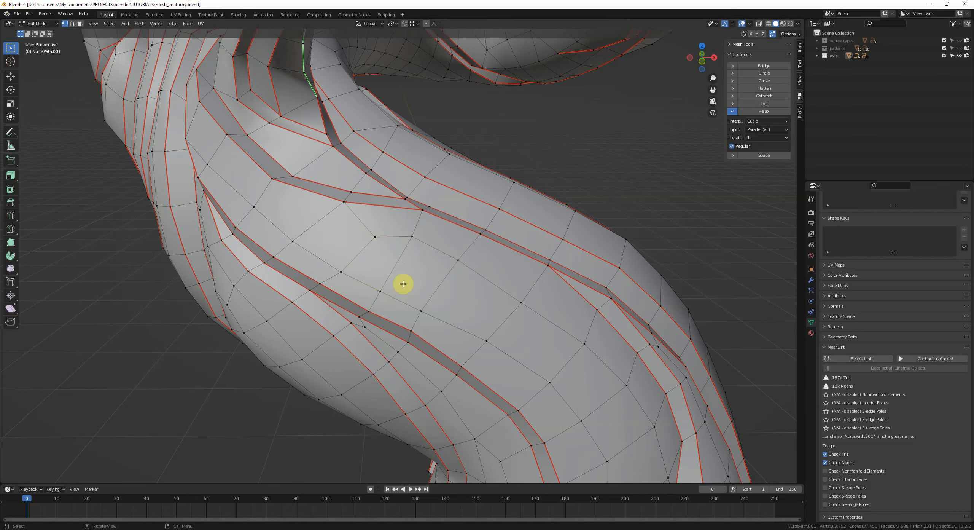
# Step: Re-run MeshLint's Select Lint and clear the selection
pyautogui.moveTo(403, 283); pyautogui.dragTo(479, 266, button='middle')
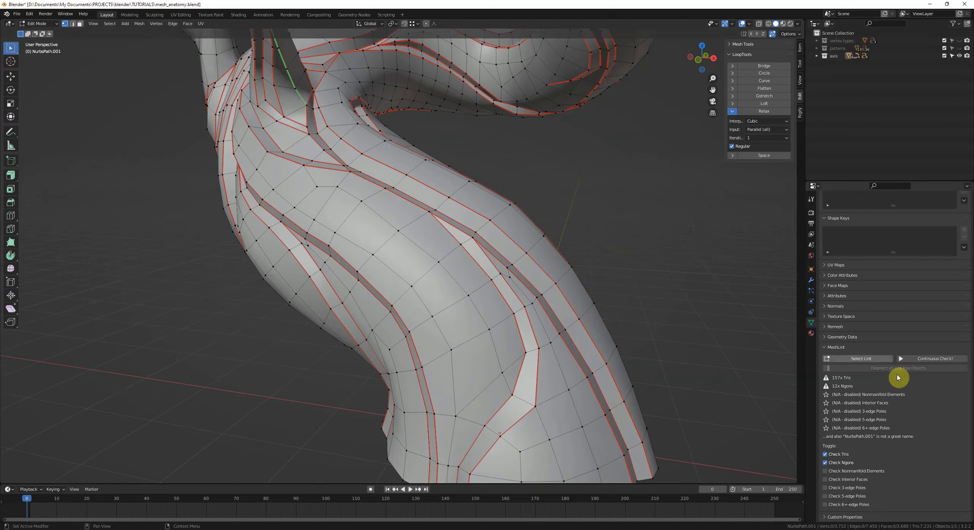
pyautogui.click(872, 358)
pyautogui.moveTo(576, 261); pyautogui.dragTo(435, 236, button='middle')
pyautogui.hotkey('alt', 'a')
pyautogui.click(392, 248)
pyautogui.hotkey('alt', 'a')
# Step: Knife-cut a new edge across the narrow strip on the trunk
pyautogui.moveTo(436, 309); pyautogui.dragTo(402, 278, button='middle')
pyautogui.moveTo(393, 195); pyautogui.dragTo(404, 252, button='middle')
pyautogui.press('k')
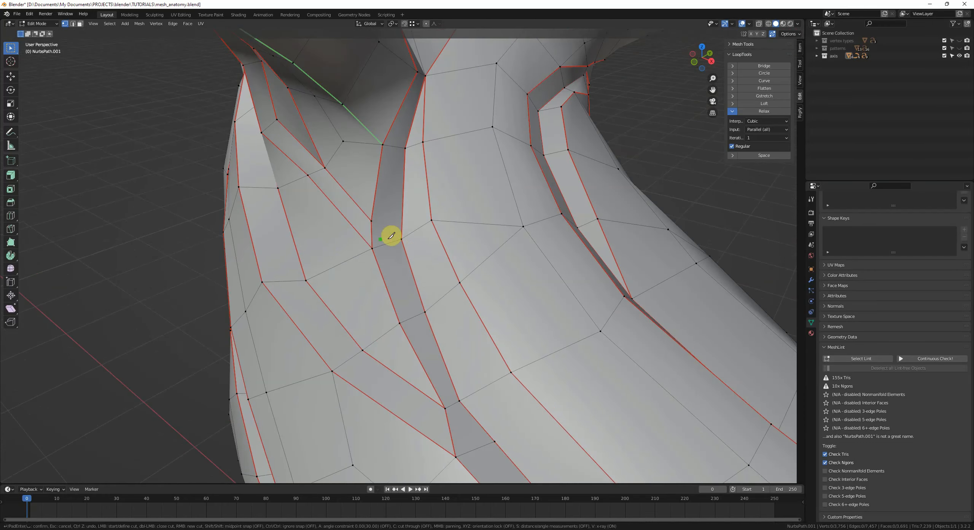
pyautogui.press('Return')
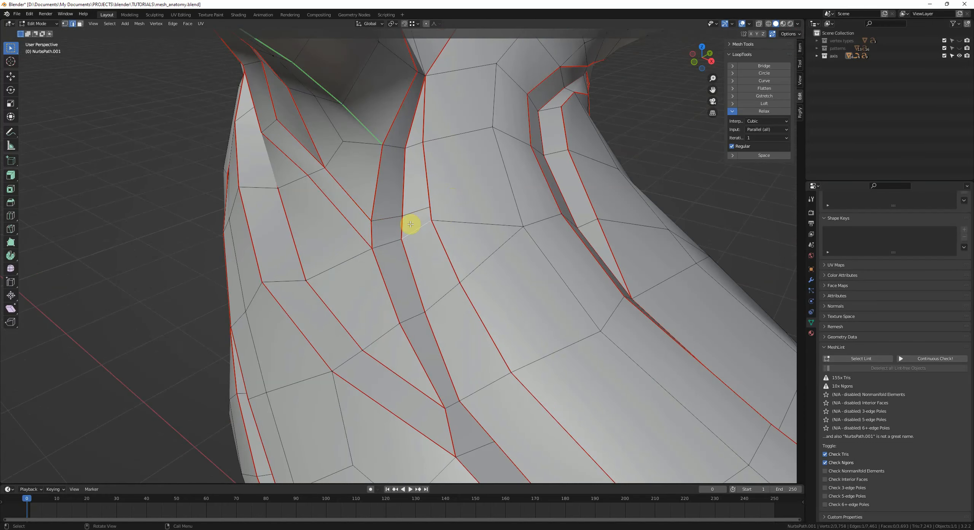
# Step: Slide and reposition the vertices of the new cut on the trunk
pyautogui.press('g')
pyautogui.press('g')
pyautogui.click(419, 247)
pyautogui.press('1')
pyautogui.press('g')
pyautogui.click(413, 252)
pyautogui.moveTo(413, 252); pyautogui.dragTo(408, 261, button='middle')
# Step: Connect two vertices with an edge and dissolve a nearby vertex
pyautogui.click(440, 215)
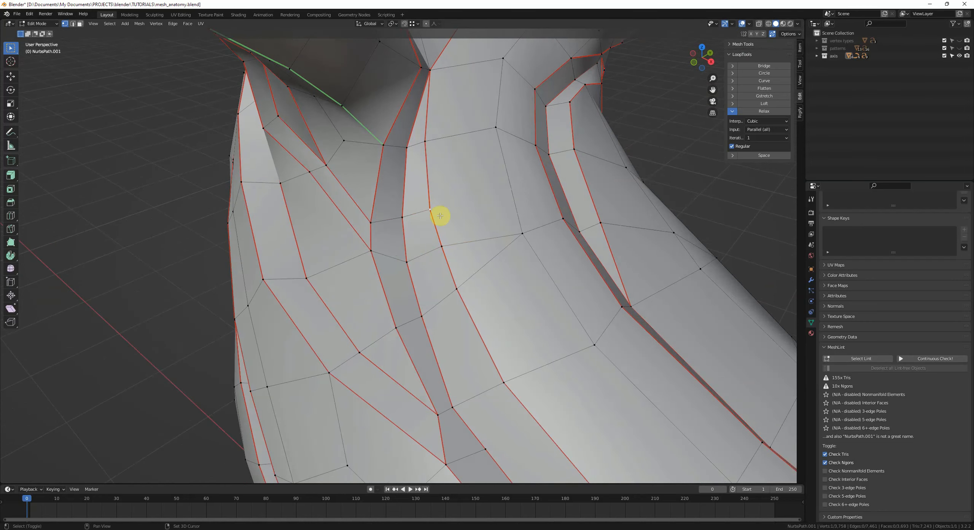
pyautogui.press('j')
pyautogui.moveTo(528, 249); pyautogui.dragTo(454, 261, button='middle')
pyautogui.click(467, 246)
pyautogui.hotkey('ctrl', 'x')
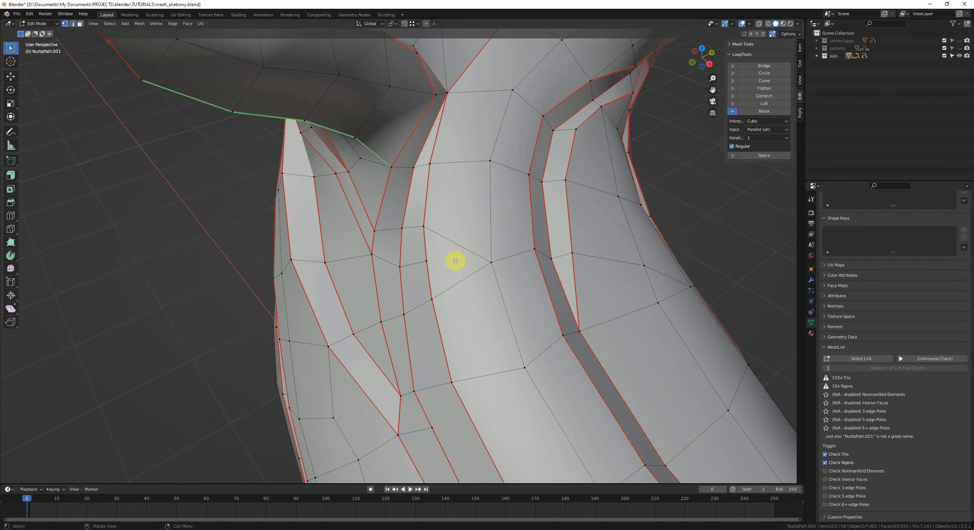
# Step: Move vertices on the trunk near the branch junction to even out the loops
pyautogui.click(438, 252)
pyautogui.press('g')
pyautogui.click(431, 252)
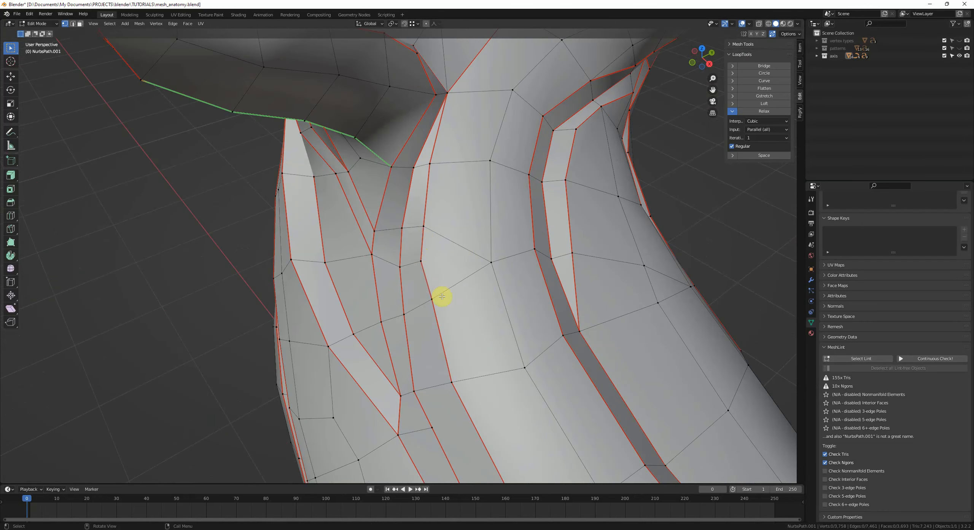
pyautogui.press('2')
pyautogui.moveTo(435, 280); pyautogui.dragTo(422, 246, button='middle')
pyautogui.press('1')
pyautogui.click(437, 215)
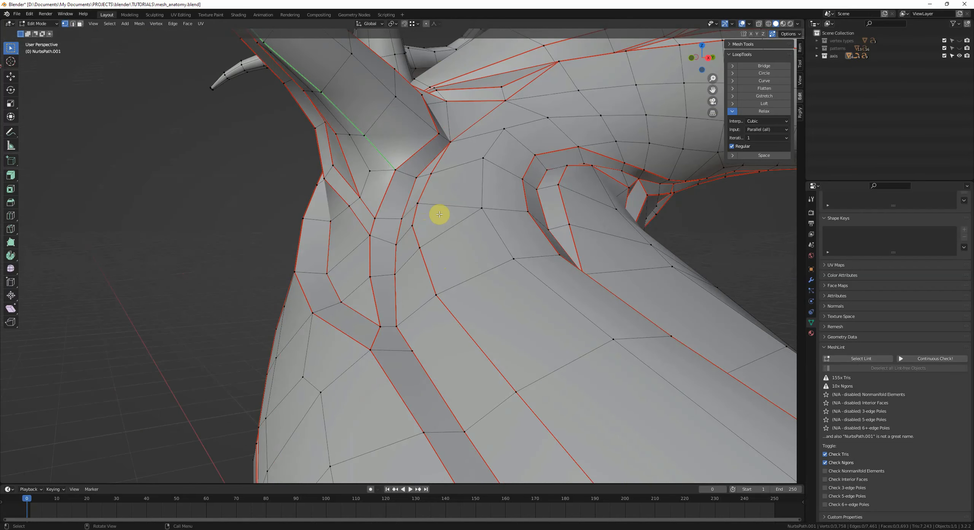
pyautogui.press('g')
pyautogui.click(433, 201)
# Step: Orbit and zoom around the trunk's junction with the branches to examine the edge flow
pyautogui.moveTo(433, 202); pyautogui.dragTo(522, 276, button='middle')
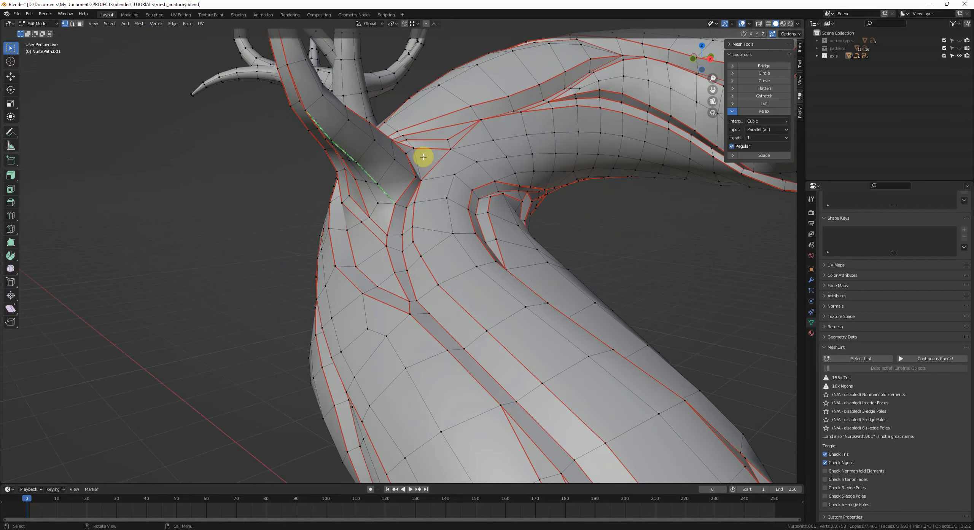
pyautogui.moveTo(493, 247); pyautogui.dragTo(472, 263, button='middle')
pyautogui.moveTo(408, 197); pyautogui.dragTo(561, 267, button='middle')
pyautogui.moveTo(413, 256); pyautogui.dragTo(461, 197, button='middle')
pyautogui.scroll(2, 440, 286)
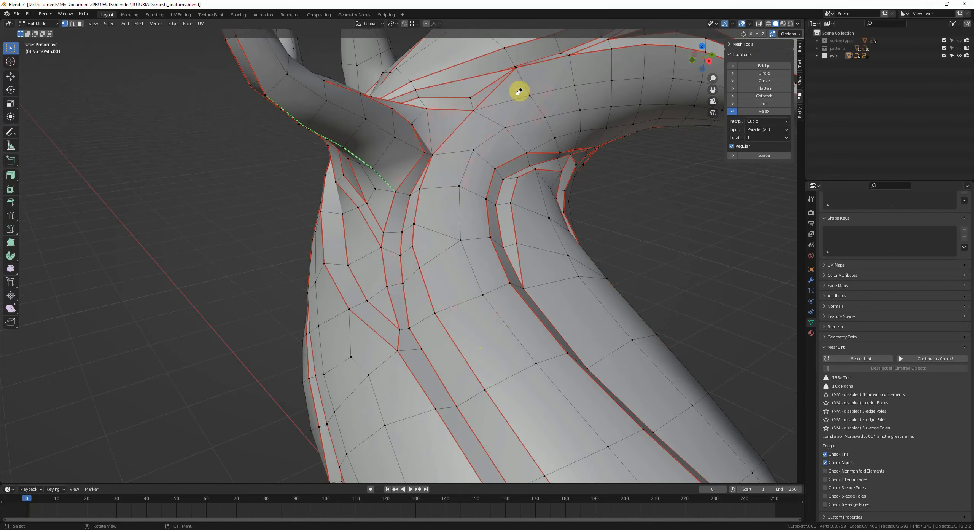
pyautogui.keyDown('ctrl'); pyautogui.moveTo(519, 92); pyautogui.dragTo(516, 189, button='middle'); pyautogui.keyUp('ctrl')
pyautogui.moveTo(483, 217); pyautogui.dragTo(433, 267, button='middle')
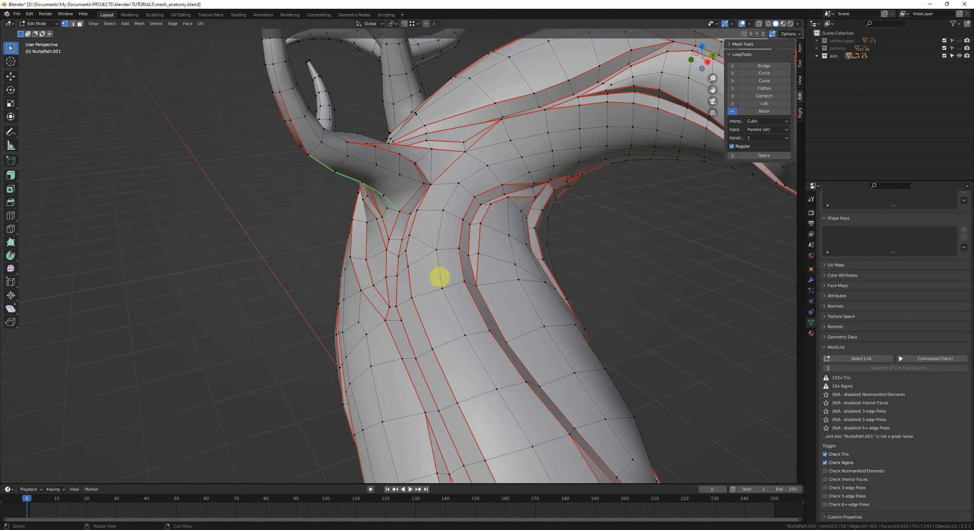
pyautogui.scroll(6, 424, 283)
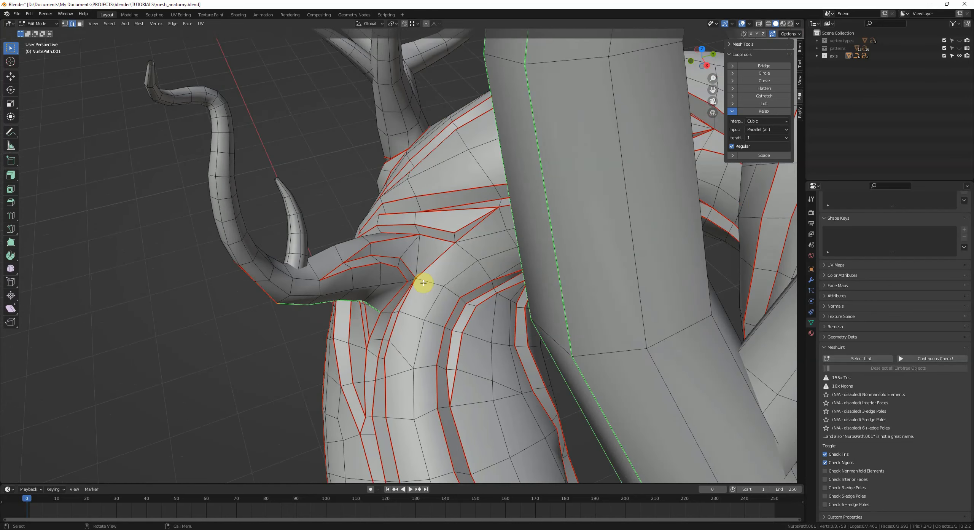
pyautogui.moveTo(442, 289); pyautogui.dragTo(481, 295, button='middle')
pyautogui.moveTo(379, 206); pyautogui.dragTo(435, 265, button='middle')
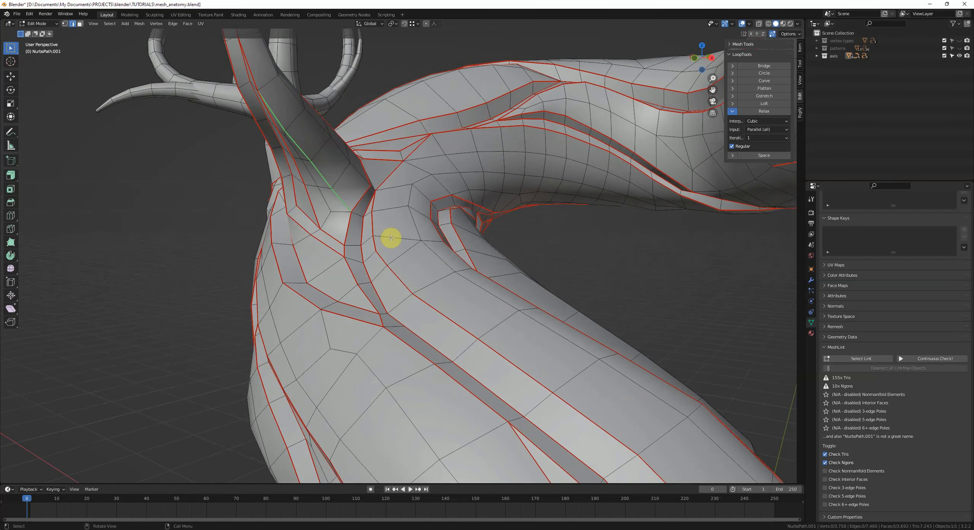
pyautogui.moveTo(391, 238); pyautogui.dragTo(422, 249, button='middle')
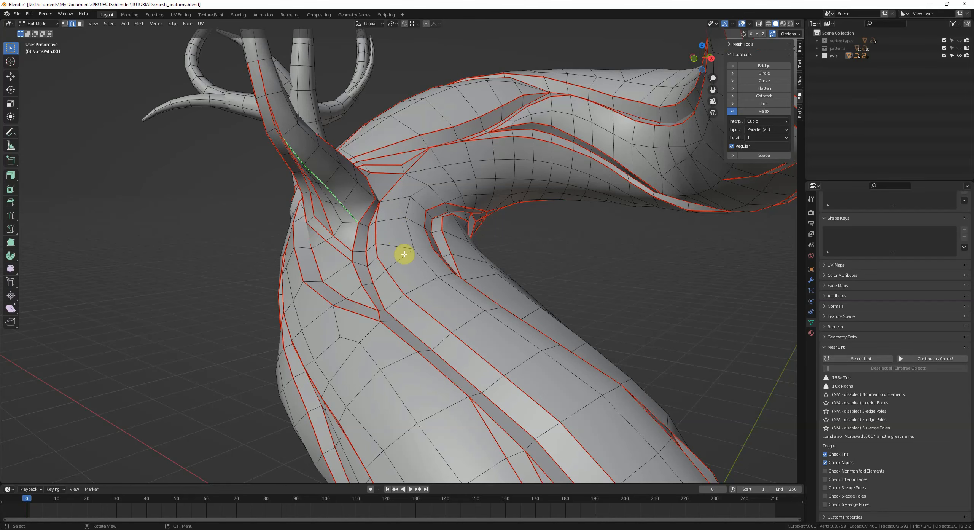
pyautogui.moveTo(420, 256); pyautogui.dragTo(423, 257, button='middle')
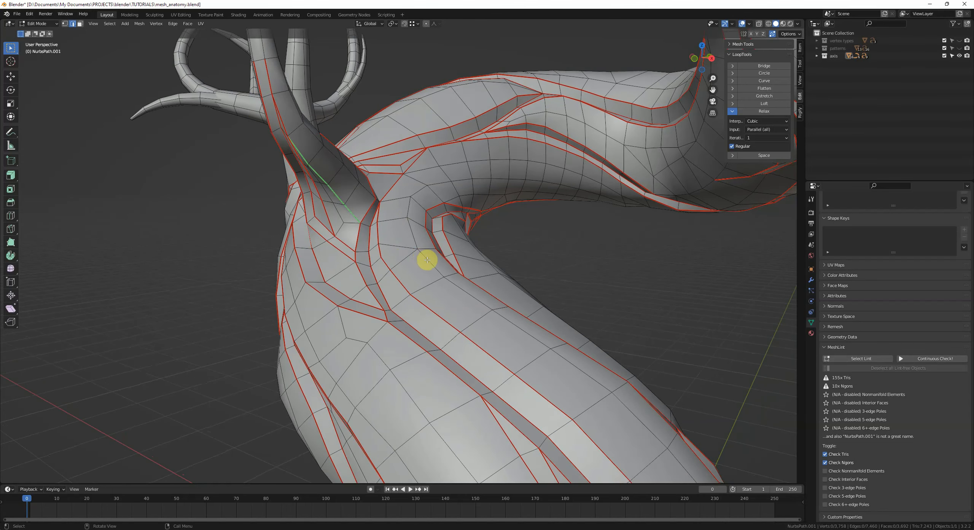
pyautogui.scroll(-3, 427, 259)
pyautogui.moveTo(434, 274)
pyautogui.keyDown('shift'); pyautogui.mouseDown(button='middle')
pyautogui.moveTo(415, 250)
pyautogui.moveTo(424, 260)
pyautogui.mouseUp(button='middle'); pyautogui.keyUp('shift')
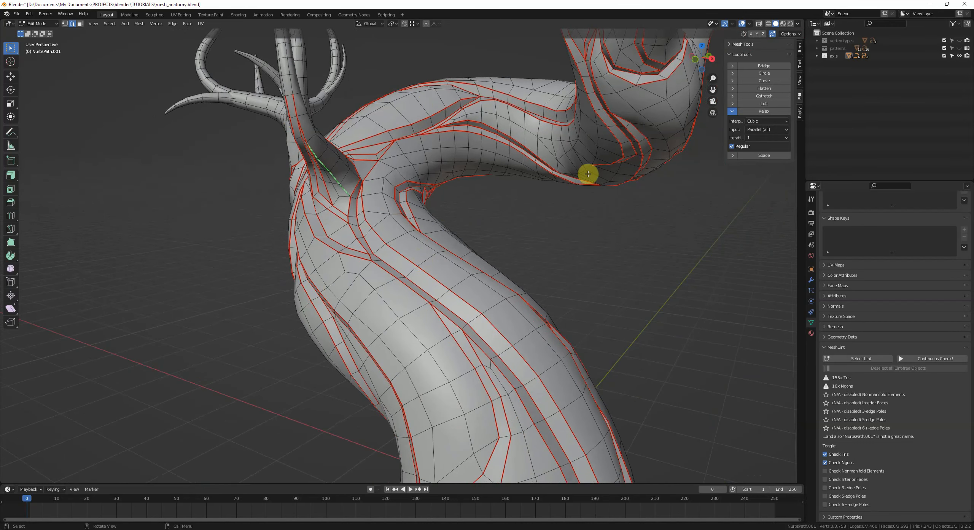
pyautogui.moveTo(579, 198); pyautogui.dragTo(515, 194, button='middle')
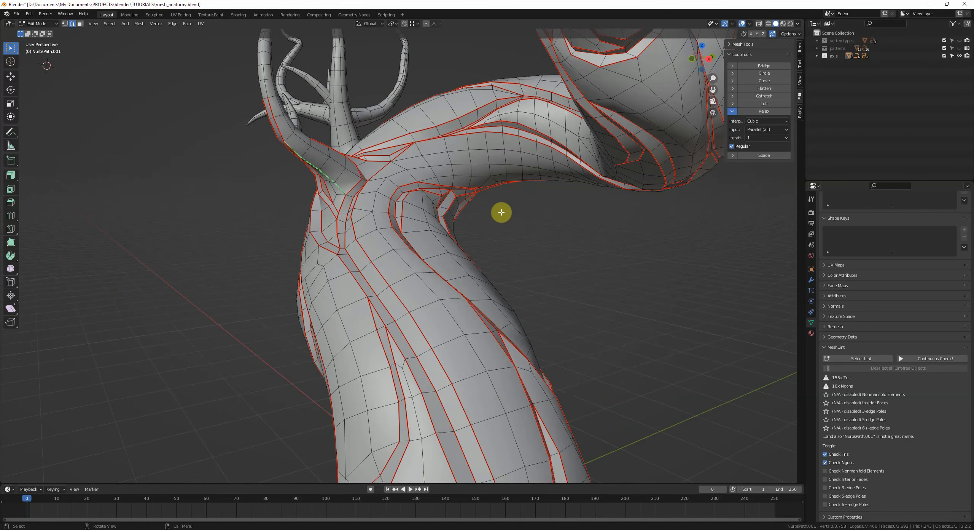
pyautogui.scroll(4, 501, 212)
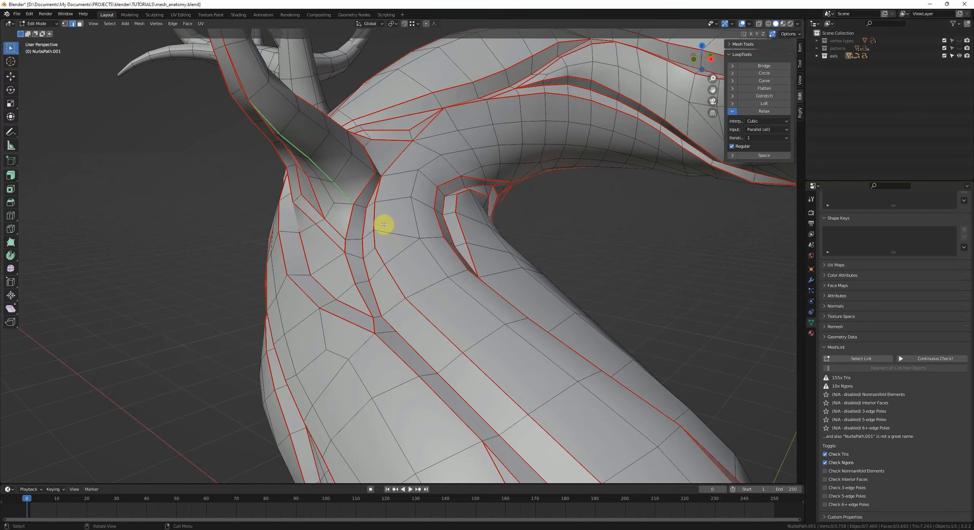
pyautogui.moveTo(380, 234); pyautogui.dragTo(337, 141, button='middle')
pyautogui.press('1')
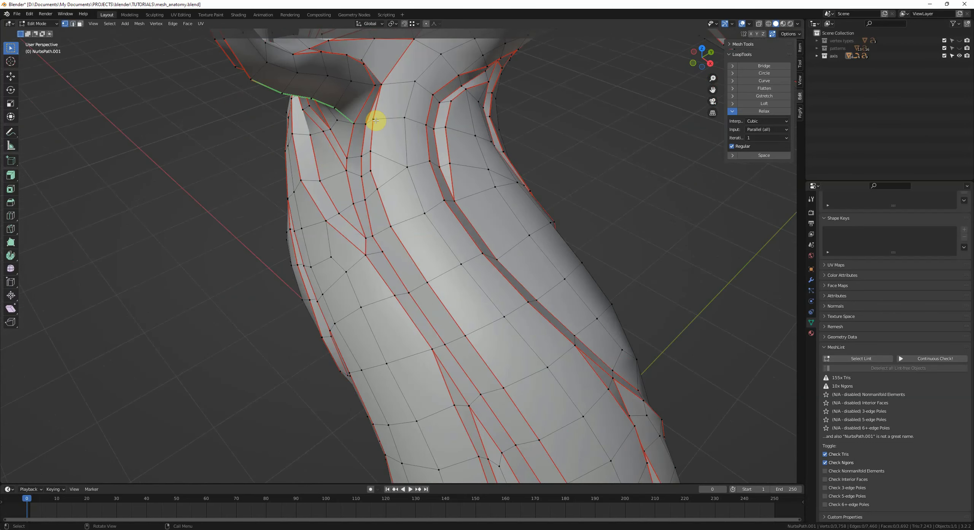
# Step: Dissolve an edge near the branch junction and undo the dissolve
pyautogui.moveTo(366, 179); pyautogui.dragTo(410, 204, button='middle')
pyautogui.scroll(4, 428, 253)
pyautogui.scroll(-4, 428, 254)
pyautogui.moveTo(428, 254); pyautogui.dragTo(476, 250, button='middle')
pyautogui.press('2')
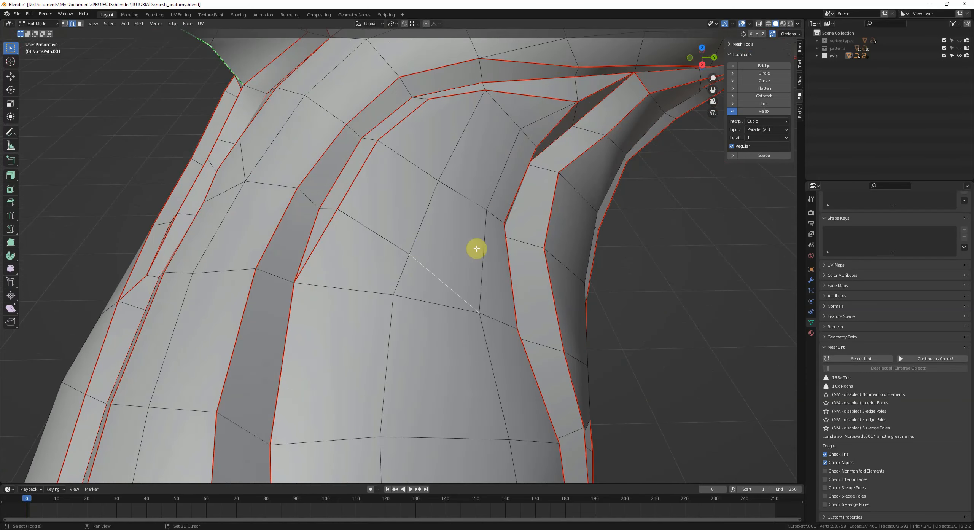
pyautogui.click(443, 279)
pyautogui.keyDown('shift'); pyautogui.click(384, 232); pyautogui.keyUp('shift')
pyautogui.hotkey('ctrl', 'x')
pyautogui.hotkey('ctrl', 'z')
pyautogui.moveTo(383, 232); pyautogui.dragTo(345, 217, button='middle')
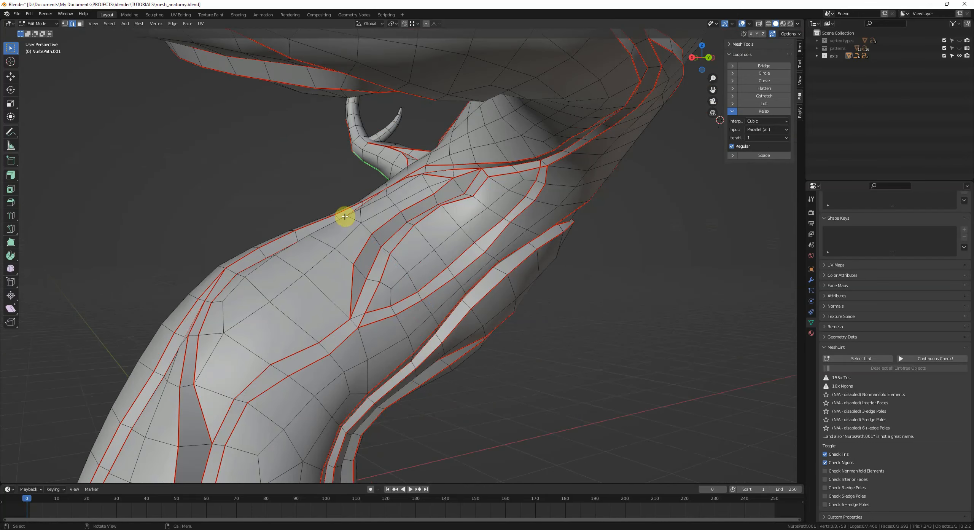
# Step: Zoom in below the junction and slide a vertex along its edge
pyautogui.moveTo(475, 301); pyautogui.dragTo(562, 120, button='middle')
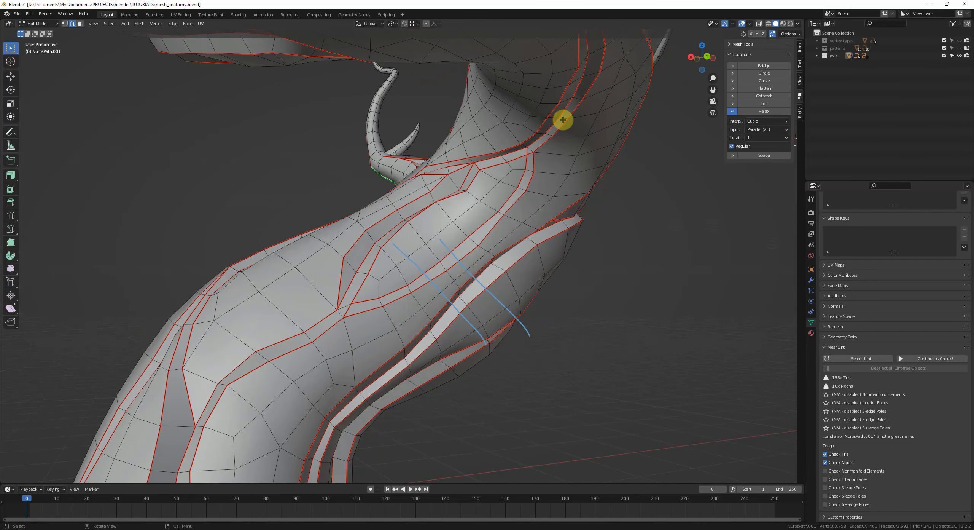
pyautogui.moveTo(507, 150); pyautogui.dragTo(483, 316, button='middle')
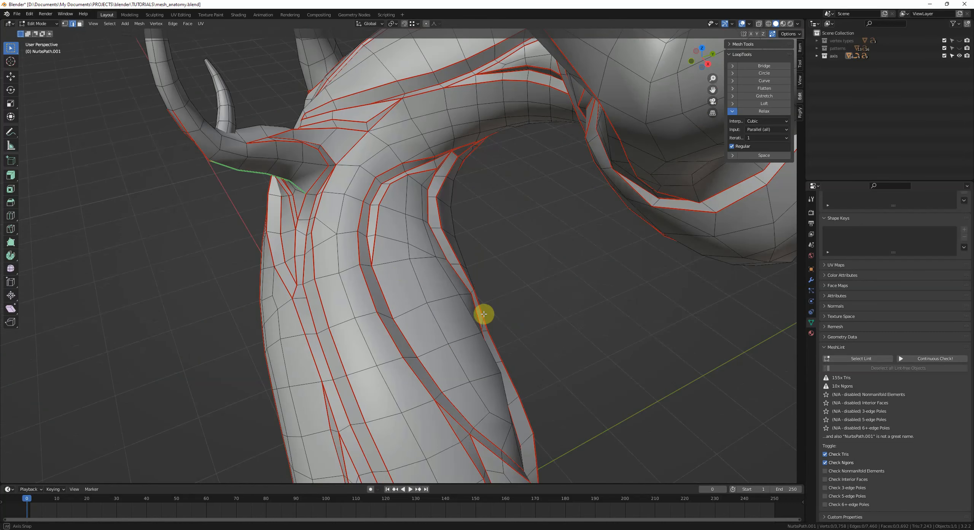
pyautogui.scroll(3, 483, 316)
pyautogui.click(418, 278)
pyautogui.moveTo(418, 278); pyautogui.dragTo(423, 243, button='middle')
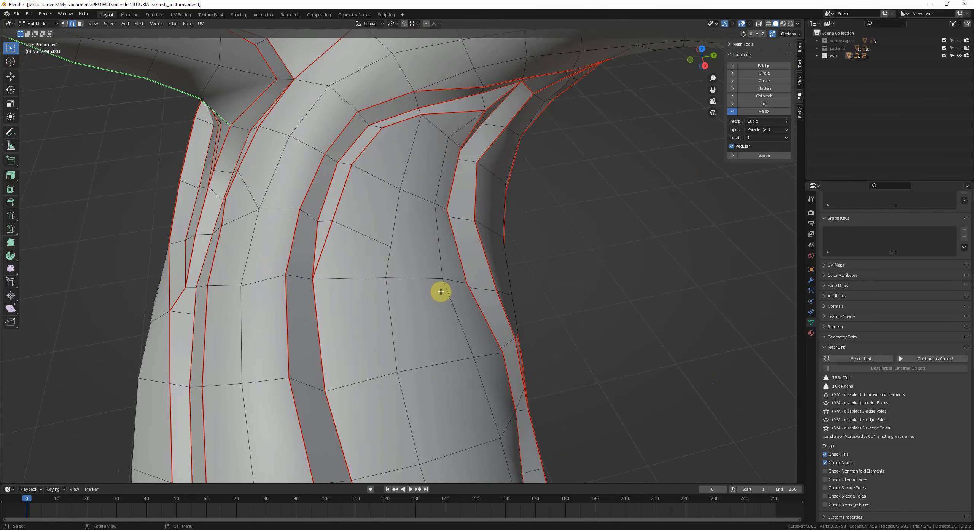
pyautogui.press('1')
pyautogui.click(390, 246)
pyautogui.press('g')
pyautogui.press('g')
pyautogui.click(371, 226)
# Step: Edge-slide an edge on the trunk and undo the slide
pyautogui.scroll(5, 346, 219)
pyautogui.scroll(-3, 378, 261)
pyautogui.moveTo(345, 219); pyautogui.dragTo(431, 244, button='middle')
pyautogui.keyDown('shift'); pyautogui.click(450, 266); pyautogui.keyUp('shift')
pyautogui.press('2')
pyautogui.click(372, 253)
pyautogui.press('g')
pyautogui.press('g')
pyautogui.hotkey('ctrl', 'z')
# Step: Edge-slide another edge on the trunk, then clear the selection
pyautogui.press('2')
pyautogui.click(413, 287)
pyautogui.press('g')
pyautogui.press('g')
pyautogui.press('g')
pyautogui.press('g')
pyautogui.click(421, 260)
pyautogui.press('2')
pyautogui.hotkey('alt', 'a')
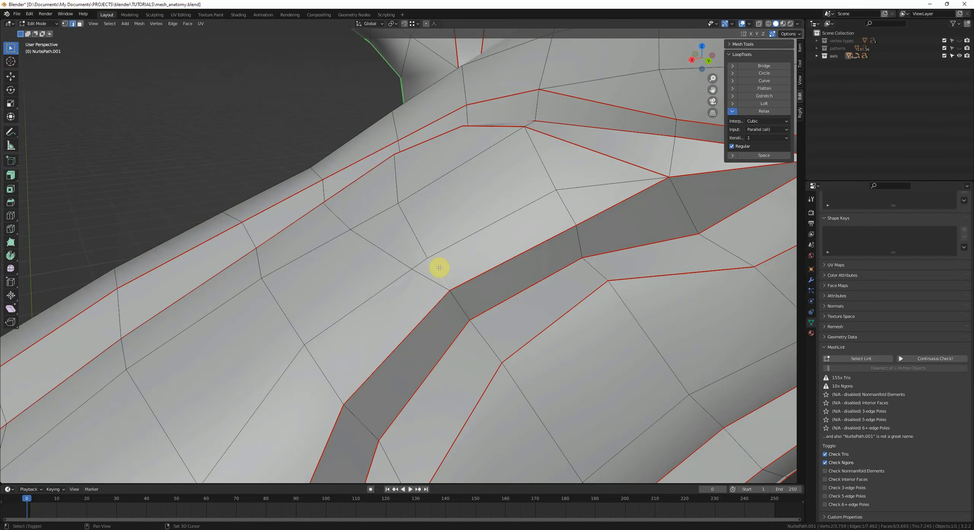
# Step: Slide a vertex, then connect two vertices with an edge across the trunk strip
pyautogui.press('1')
pyautogui.click(403, 207)
pyautogui.press('g')
pyautogui.press('g')
pyautogui.click(432, 191)
pyautogui.keyDown('shift'); pyautogui.moveTo(521, 168); pyautogui.dragTo(500, 207, button='middle'); pyautogui.keyUp('shift')
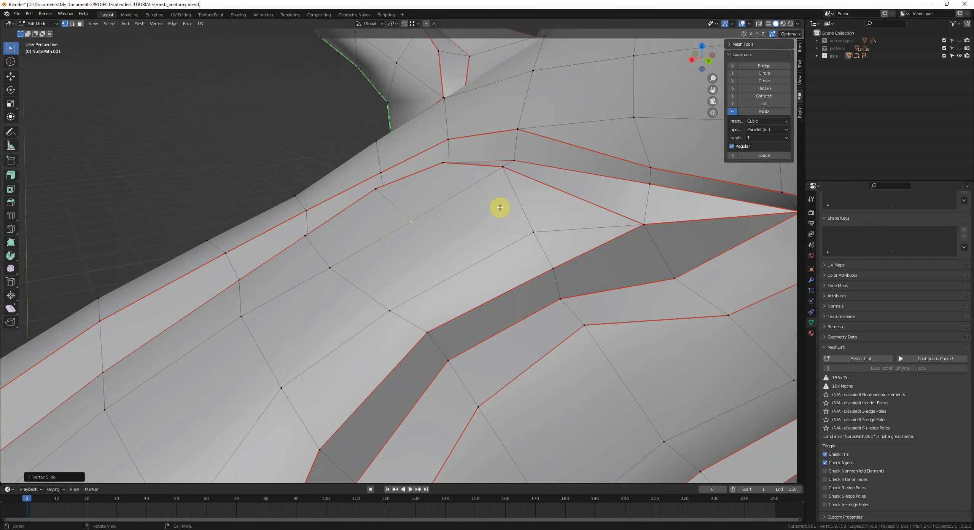
pyautogui.keyDown('shift'); pyautogui.click(553, 277); pyautogui.keyUp('shift')
pyautogui.moveTo(550, 275); pyautogui.dragTo(525, 265, button='middle')
pyautogui.press('j')
# Step: Slide an edge along the trunk strip
pyautogui.press('2')
pyautogui.click(525, 279)
pyautogui.press('g')
pyautogui.press('g')
pyautogui.click(472, 259)
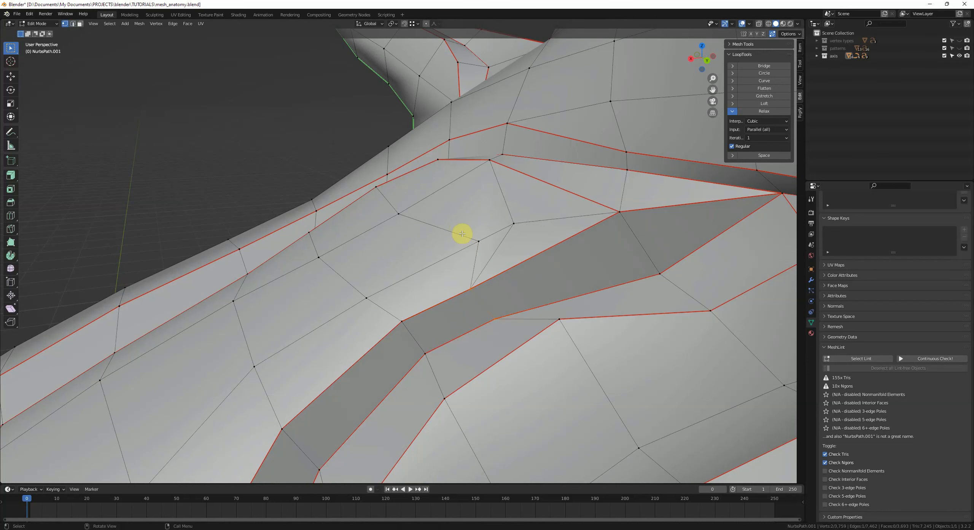
# Step: Collapse an edge with Merge and undo the merge
pyautogui.press('2')
pyautogui.hotkey('alt', 'a')
pyautogui.click(495, 247)
pyautogui.press('m')
pyautogui.press('c')
pyautogui.hotkey('ctrl', 'z')
# Step: Dissolve the selected vertex on the trunk strip
pyautogui.press('1')
pyautogui.press('m')
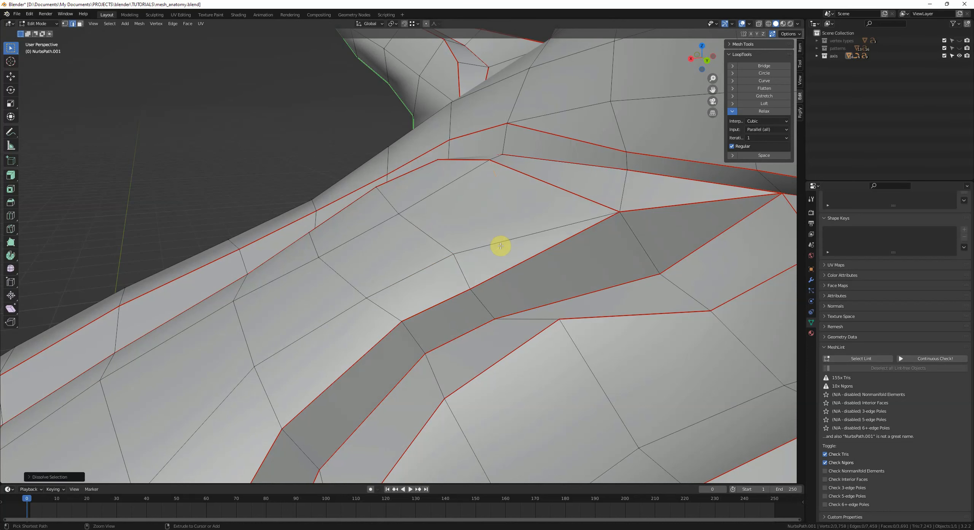
pyautogui.moveTo(500, 246)
pyautogui.mouseDown(button='middle')
pyautogui.moveTo(522, 261)
pyautogui.moveTo(500, 252)
pyautogui.mouseUp(button='middle')
pyautogui.press('a')
pyautogui.scroll(6, 523, 261)
pyautogui.scroll(-6, 524, 262)
pyautogui.hotkey('alt', 'a')
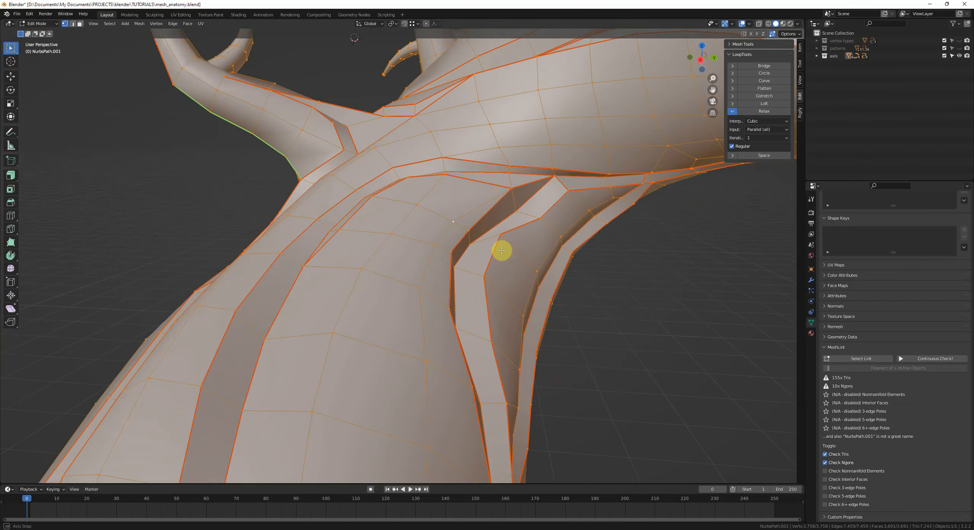
pyautogui.hotkey('ctrl', 'x')
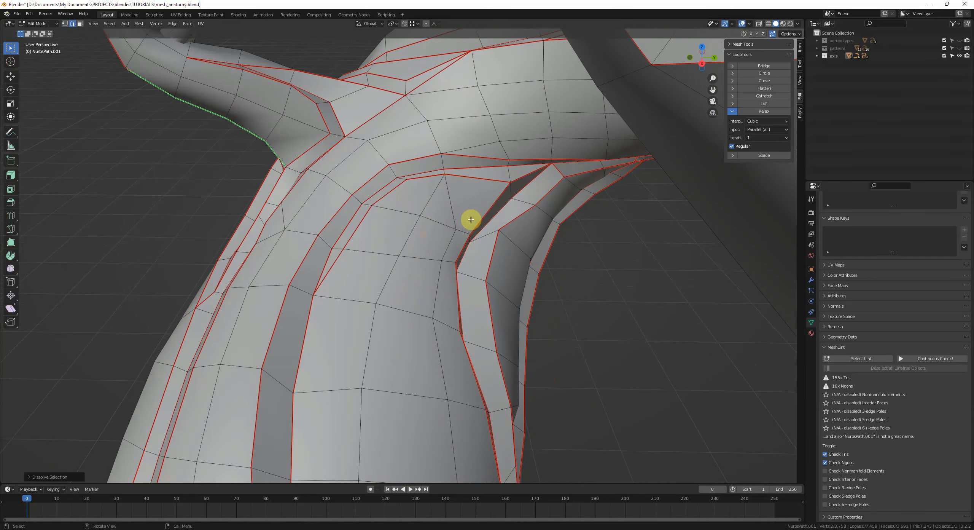
pyautogui.moveTo(441, 220); pyautogui.dragTo(461, 243, button='middle')
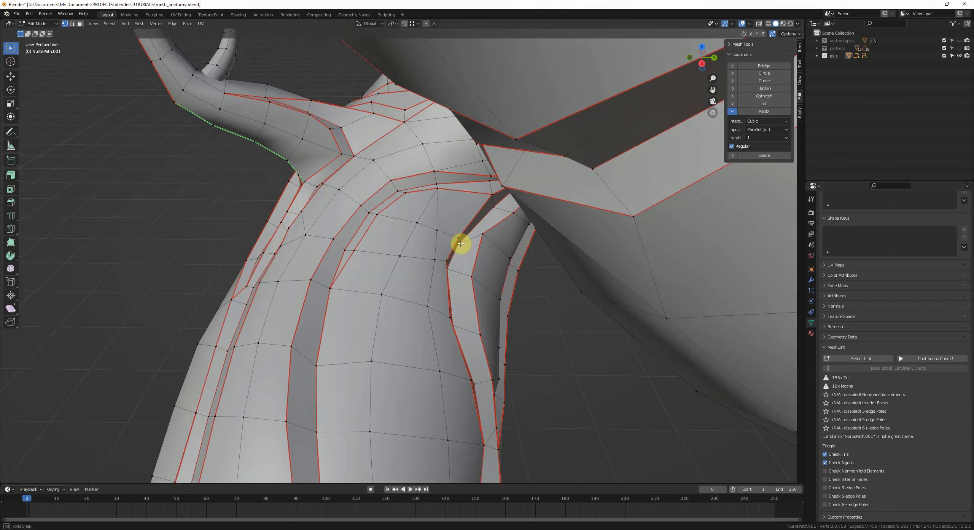
pyautogui.scroll(-3, 463, 244)
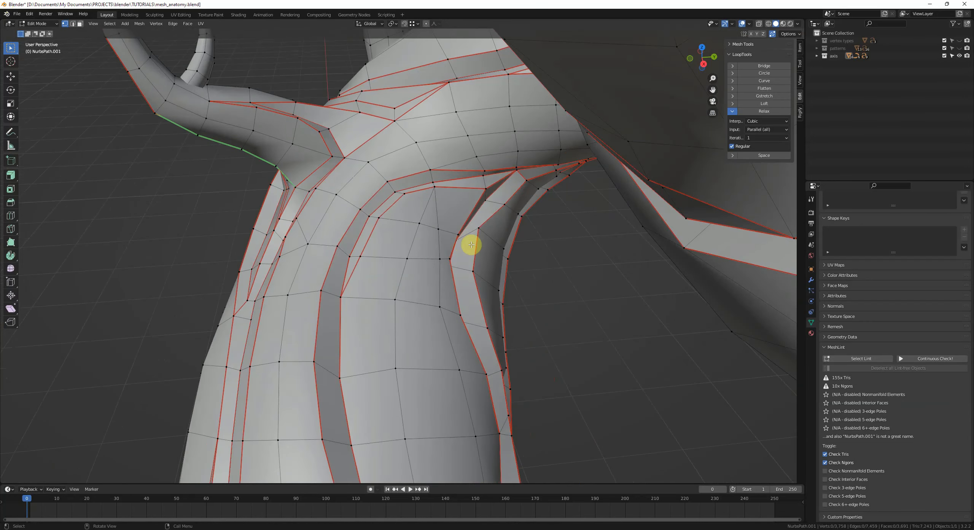
# Step: Inspect the bonsai trunk's topology from several angles around the flagged strips
pyautogui.moveTo(433, 183)
pyautogui.mouseDown(button='middle')
pyautogui.moveTo(418, 178)
pyautogui.moveTo(445, 206)
pyautogui.moveTo(450, 235)
pyautogui.moveTo(412, 227)
pyautogui.moveTo(436, 199)
pyautogui.mouseUp(button='middle')
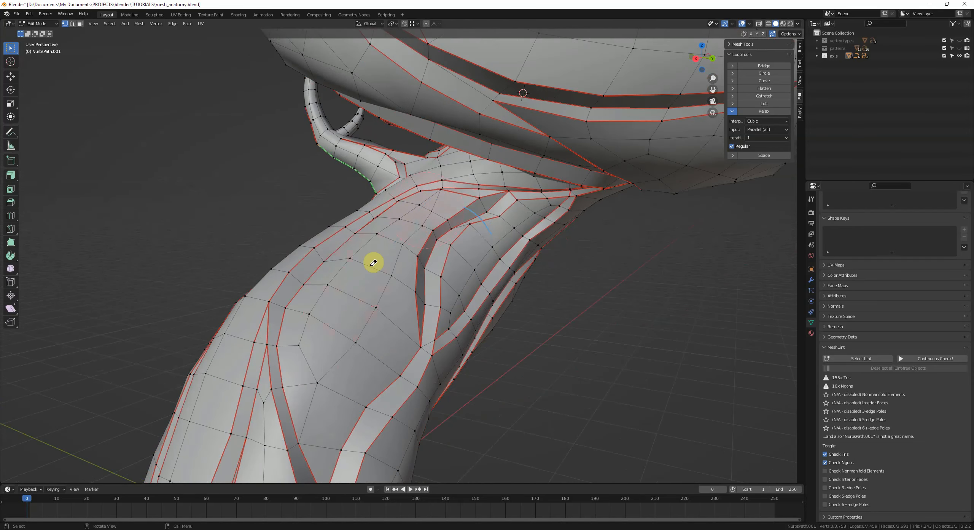
pyautogui.moveTo(526, 232); pyautogui.dragTo(426, 208, button='middle')
pyautogui.moveTo(403, 165); pyautogui.dragTo(353, 203, button='middle')
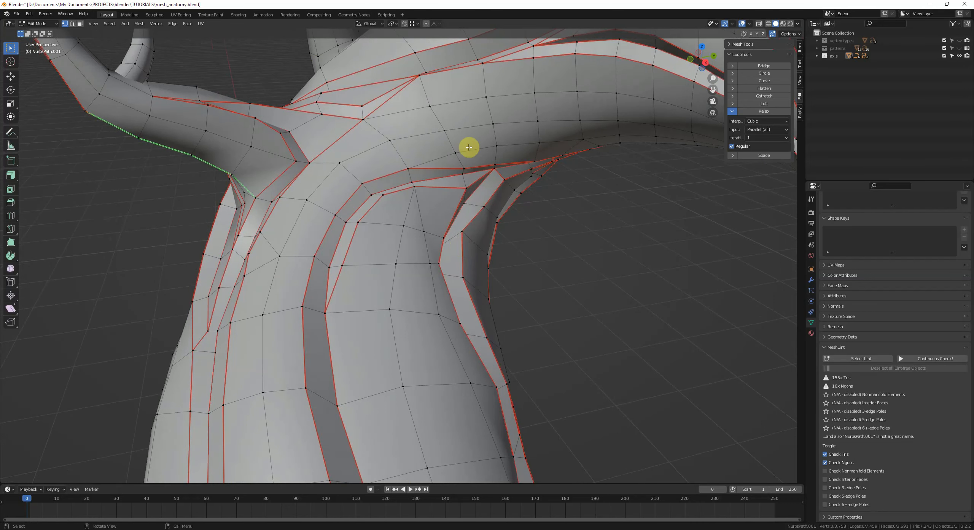
pyautogui.moveTo(469, 147); pyautogui.dragTo(401, 213, button='middle')
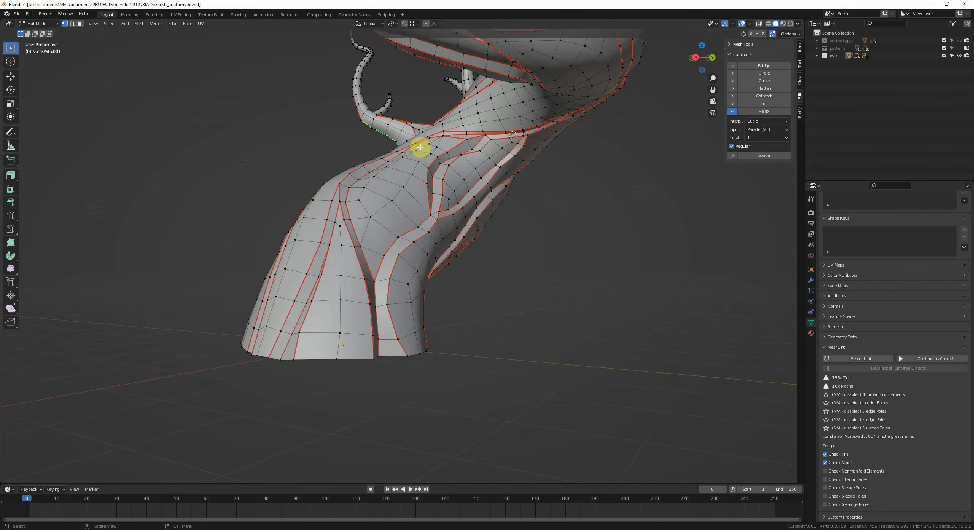
pyautogui.scroll(4, 454, 246)
pyautogui.scroll(-3, 454, 246)
pyautogui.moveTo(455, 246); pyautogui.dragTo(404, 257, button='middle')
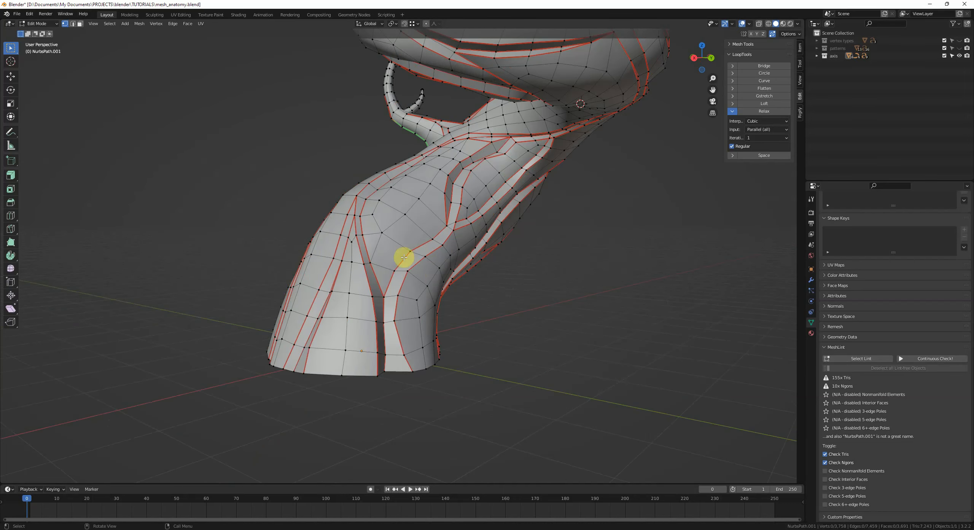
pyautogui.scroll(3, 397, 267)
# Step: Dissolve an edge on the trunk strip and insert a loop cut across it
pyautogui.press('2')
pyautogui.click(403, 194)
pyautogui.hotkey('ctrl', 'x')
pyautogui.hotkey('ctrl', 'r')
pyautogui.click(419, 239)
pyautogui.press('1')
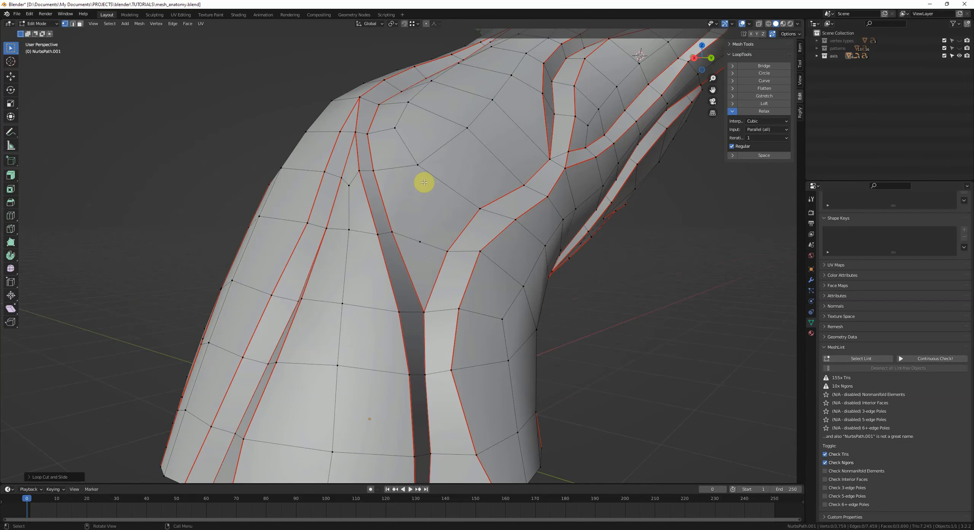
# Step: Slide a vertex along the trunk strip and rerun MeshLint's Select Lint check
pyautogui.click(428, 247)
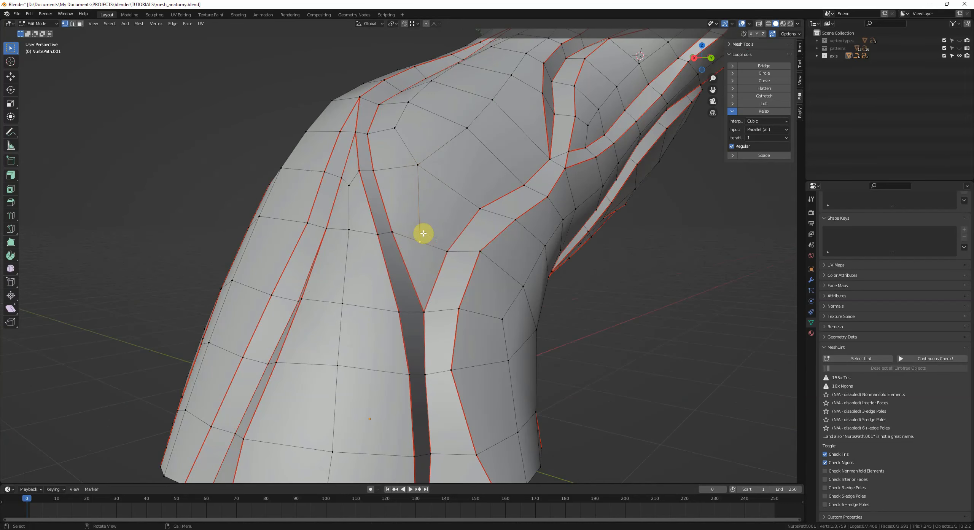
pyautogui.hotkey('shift', 'v')
pyautogui.click(420, 216)
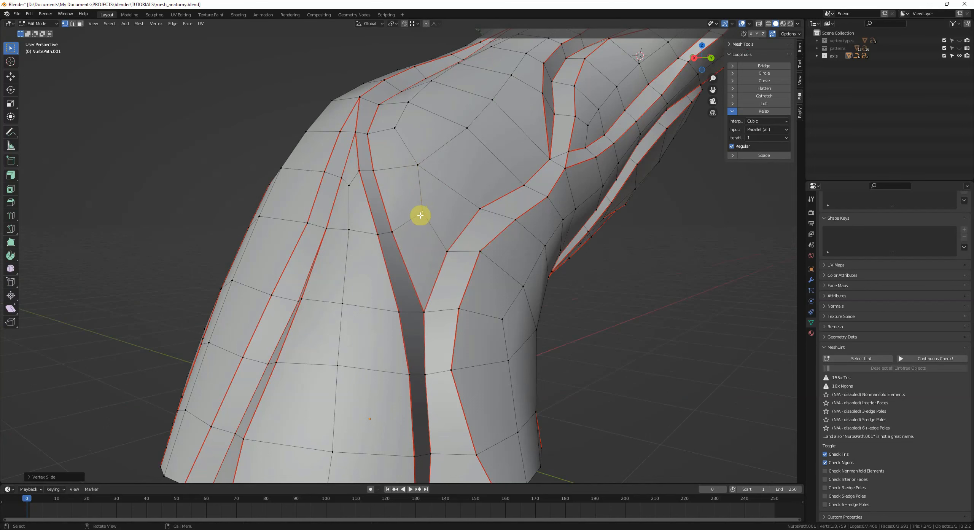
pyautogui.moveTo(438, 240); pyautogui.dragTo(459, 207, button='middle')
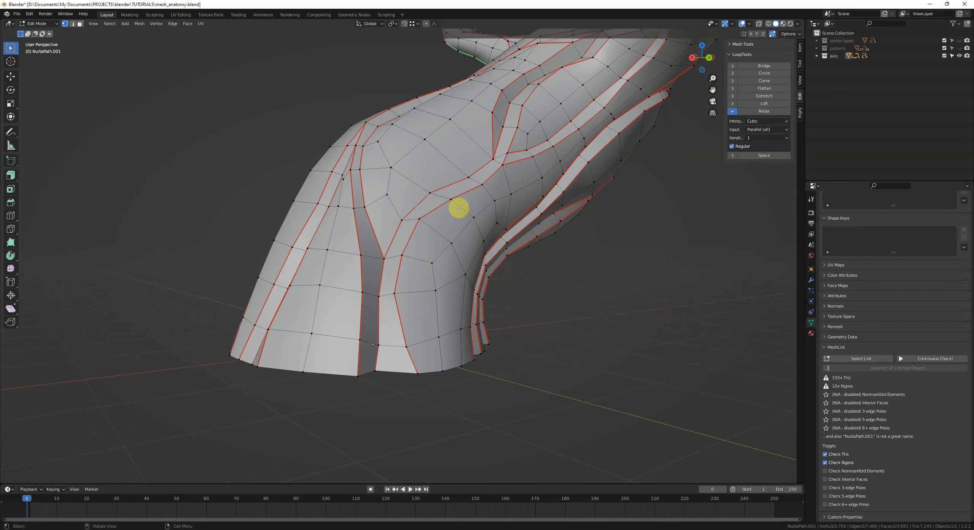
pyautogui.click(862, 359)
# Step: Slide a vertex on the upper trunk strip and rerun MeshLint's Select Lint check
pyautogui.scroll(-5, 481, 253)
pyautogui.scroll(6, 480, 252)
pyautogui.keyDown('shift'); pyautogui.moveTo(429, 263); pyautogui.dragTo(452, 309, button='middle'); pyautogui.keyUp('shift')
pyautogui.moveTo(452, 308); pyautogui.dragTo(466, 295, button='middle')
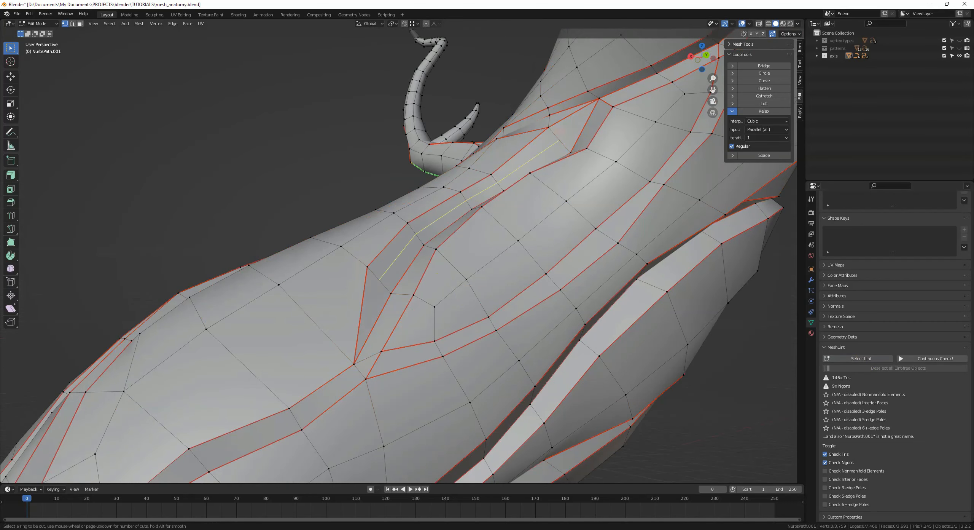
pyautogui.click(378, 283)
pyautogui.hotkey('shift', 'v')
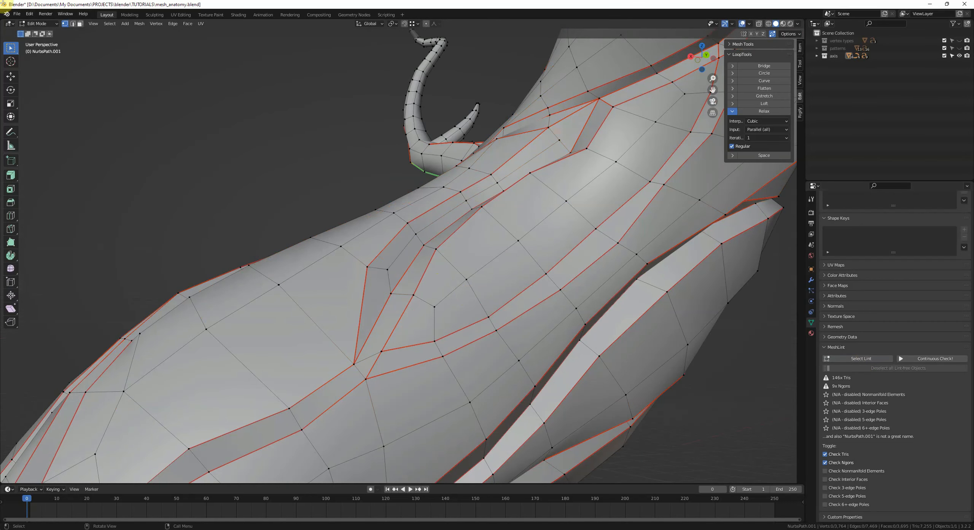
pyautogui.click(564, 146)
pyautogui.moveTo(382, 282); pyautogui.dragTo(433, 308, button='middle')
pyautogui.moveTo(420, 265)
pyautogui.keyDown('shift'); pyautogui.mouseDown(button='middle')
pyautogui.moveTo(412, 271)
pyautogui.moveTo(424, 259)
pyautogui.mouseUp(button='middle'); pyautogui.keyUp('shift')
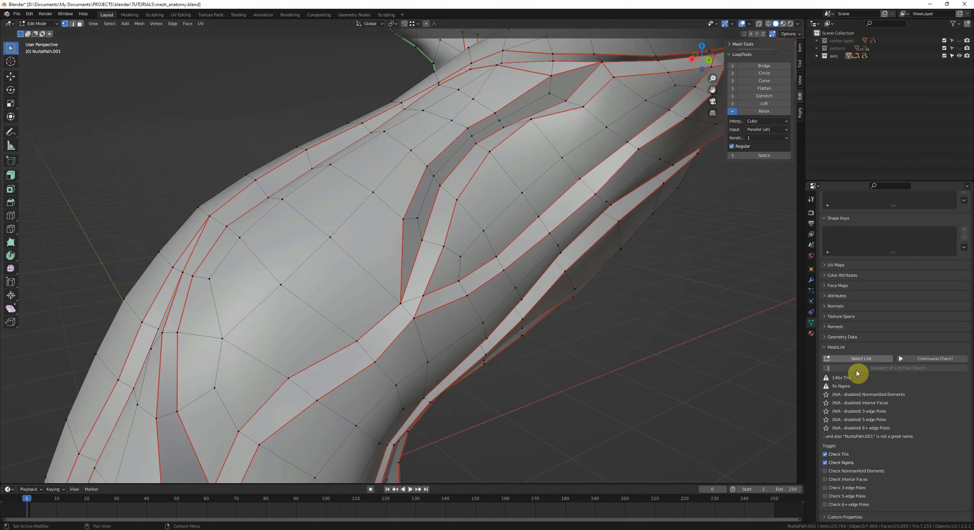
pyautogui.click(858, 360)
# Step: Add a centred loop cut around the lower trunk
pyautogui.moveTo(407, 293); pyautogui.dragTo(465, 276, button='middle')
pyautogui.scroll(-6, 459, 316)
pyautogui.keyDown('shift'); pyautogui.moveTo(419, 344); pyautogui.dragTo(466, 276, button='middle'); pyautogui.keyUp('shift')
pyautogui.scroll(4, 465, 276)
pyautogui.hotkey('alt', 'a')
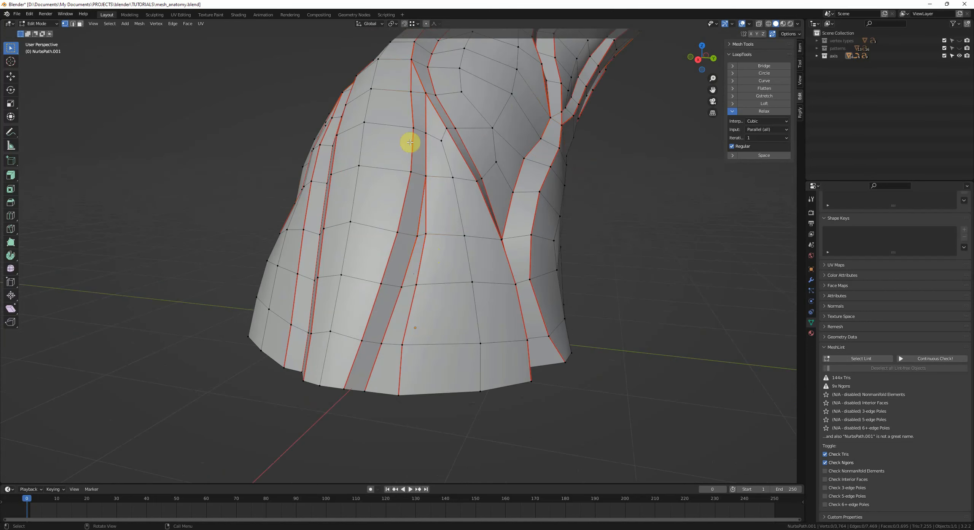
pyautogui.hotkey('ctrl', 'r')
pyautogui.click(394, 350)
pyautogui.rightClick(394, 350)
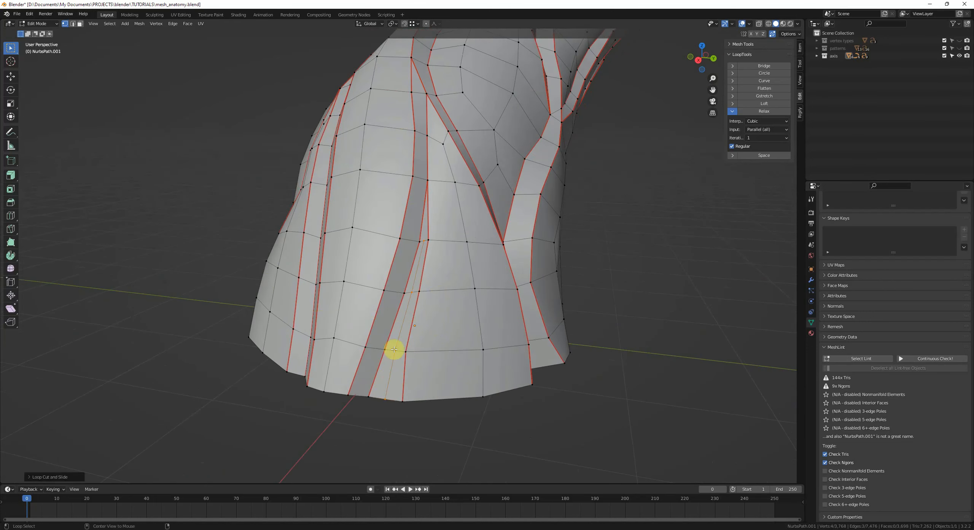
# Step: Slide a vertex upward on the lower trunk strip
pyautogui.hotkey('alt', 'a')
pyautogui.click(424, 241)
pyautogui.press('g')
# Step: Add another centred loop cut on the lower trunk and slide a vertex along it
pyautogui.press('g')
pyautogui.click(422, 247)
pyautogui.click(429, 328)
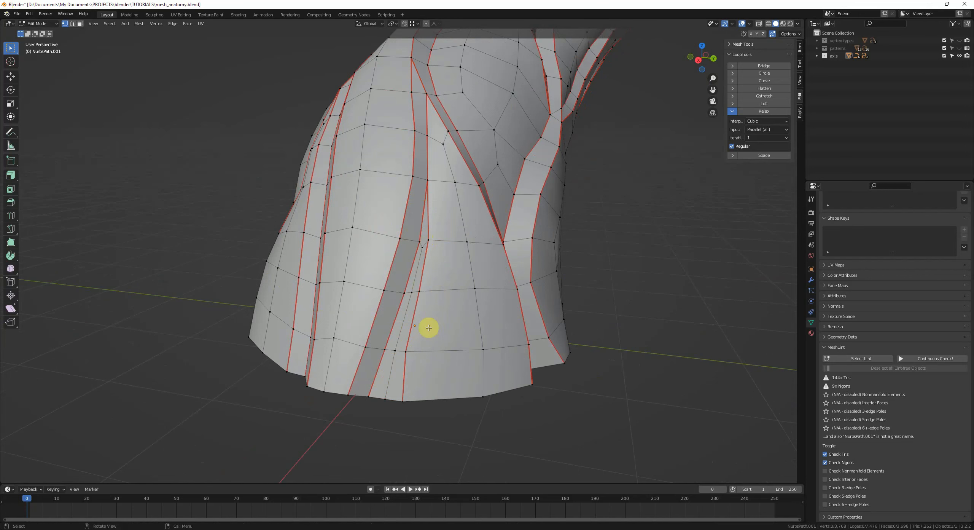
pyautogui.hotkey('ctrl', 'r')
pyautogui.click(413, 248)
pyautogui.rightClick(413, 248)
pyautogui.click(403, 182)
pyautogui.click(417, 95)
pyautogui.press('g')
pyautogui.press('g')
pyautogui.click(414, 103)
pyautogui.hotkey('alt', 'a')
# Step: Rerun MeshLint's Select Lint to highlight the remaining problem elements
pyautogui.scroll(-1, 396, 304)
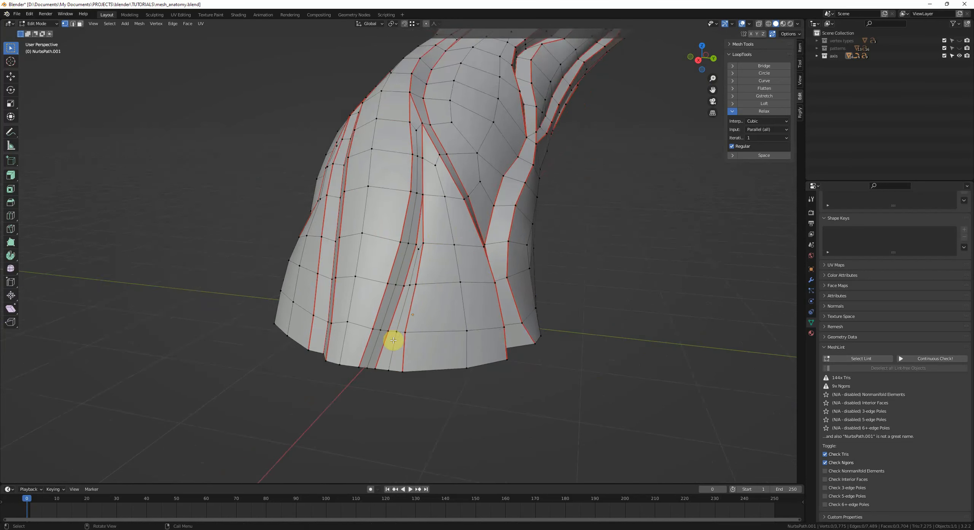
pyautogui.moveTo(394, 305); pyautogui.dragTo(446, 385, button='middle')
pyautogui.moveTo(445, 385); pyautogui.dragTo(412, 364, button='middle')
pyautogui.click(856, 359)
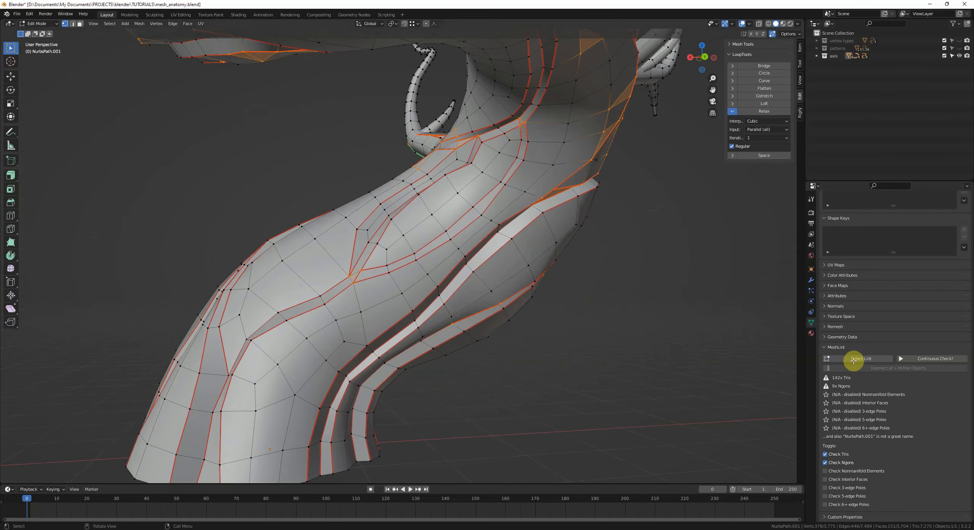
# Step: Add a centred loop cut across the trunk below its bend
pyautogui.moveTo(647, 354); pyautogui.dragTo(529, 332, button='middle')
pyautogui.scroll(2, 468, 273)
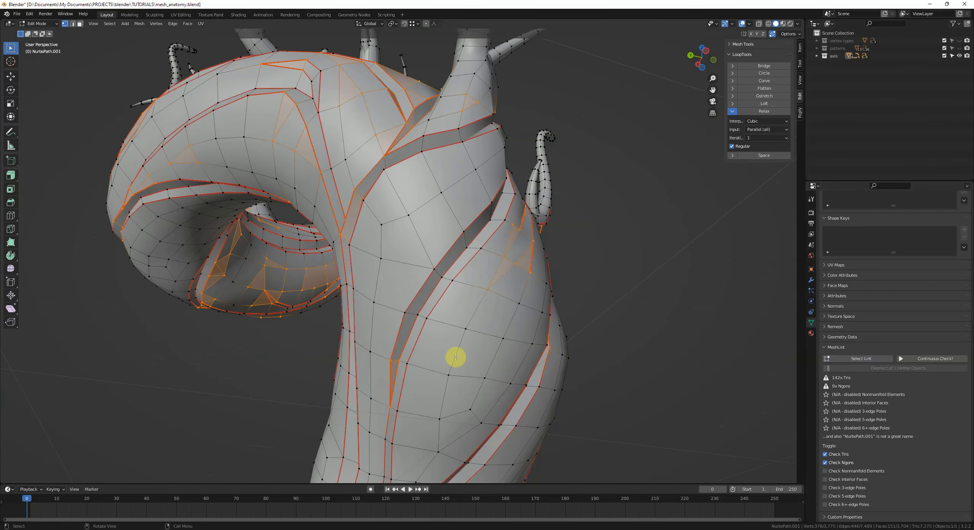
pyautogui.moveTo(455, 357); pyautogui.dragTo(413, 359, button='middle')
pyautogui.moveTo(524, 277); pyautogui.dragTo(467, 276, button='middle')
pyautogui.hotkey('alt', 'a')
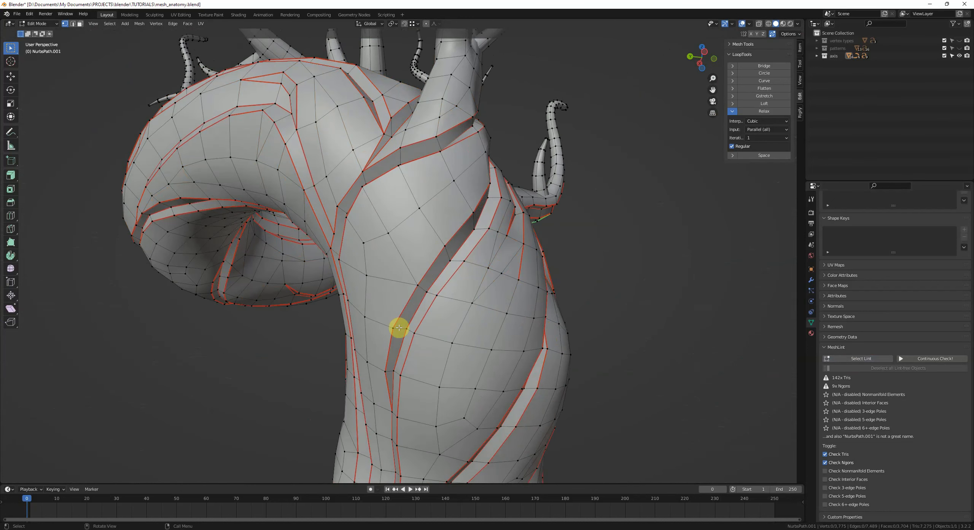
pyautogui.hotkey('ctrl', 'r')
pyautogui.click(416, 332)
pyautogui.rightClick(404, 327)
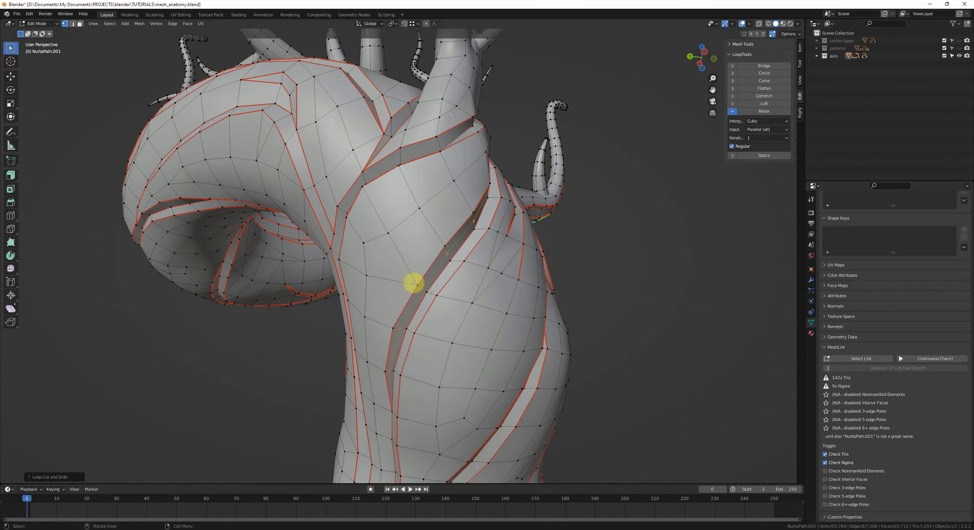
# Step: Add another loop cut higher on the trunk and dissolve the selected elements
pyautogui.keyDown('shift'); pyautogui.moveTo(377, 368); pyautogui.dragTo(404, 301, button='middle'); pyautogui.keyUp('shift')
pyautogui.moveTo(466, 285); pyautogui.dragTo(459, 293, button='middle')
pyautogui.scroll(1, 441, 309)
pyautogui.hotkey('ctrl', 'r')
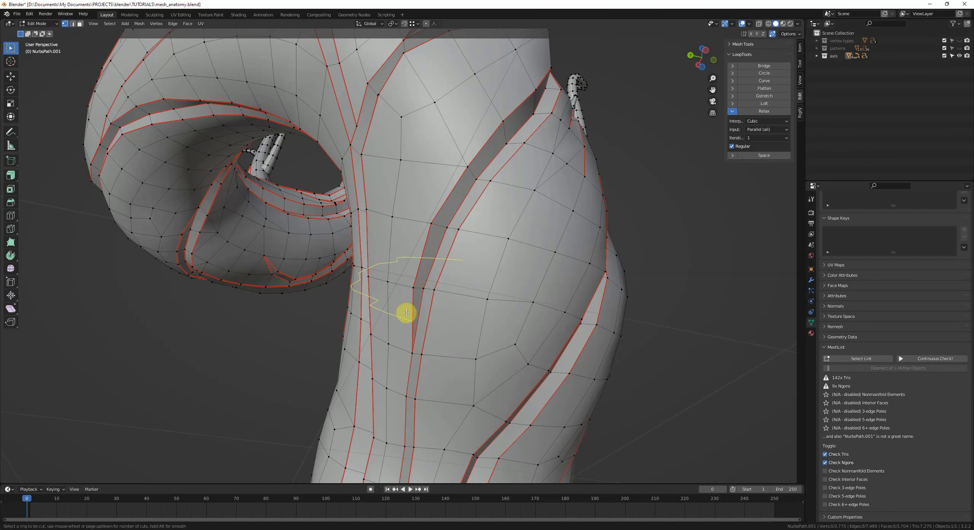
pyautogui.click(406, 312)
pyautogui.rightClick(409, 312)
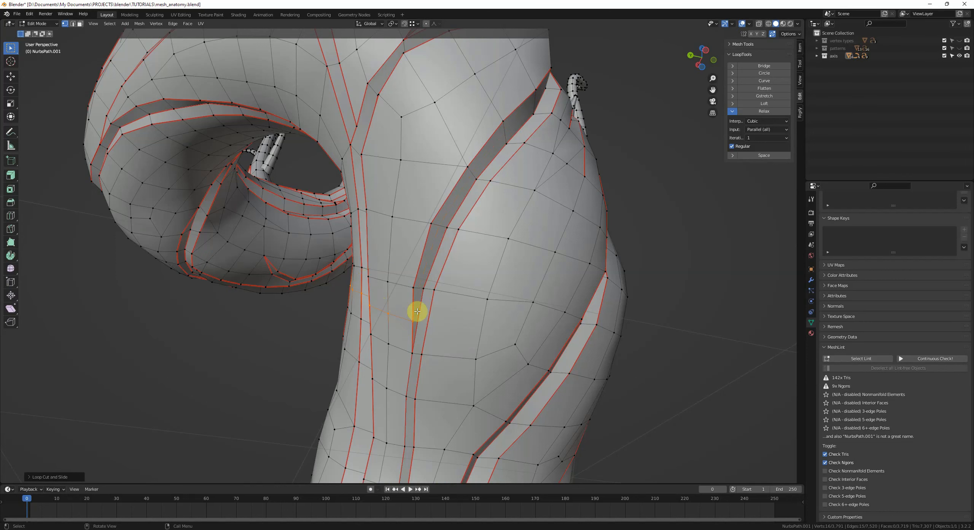
pyautogui.hotkey('ctrl', 'x')
pyautogui.moveTo(414, 304); pyautogui.dragTo(451, 303, button='middle')
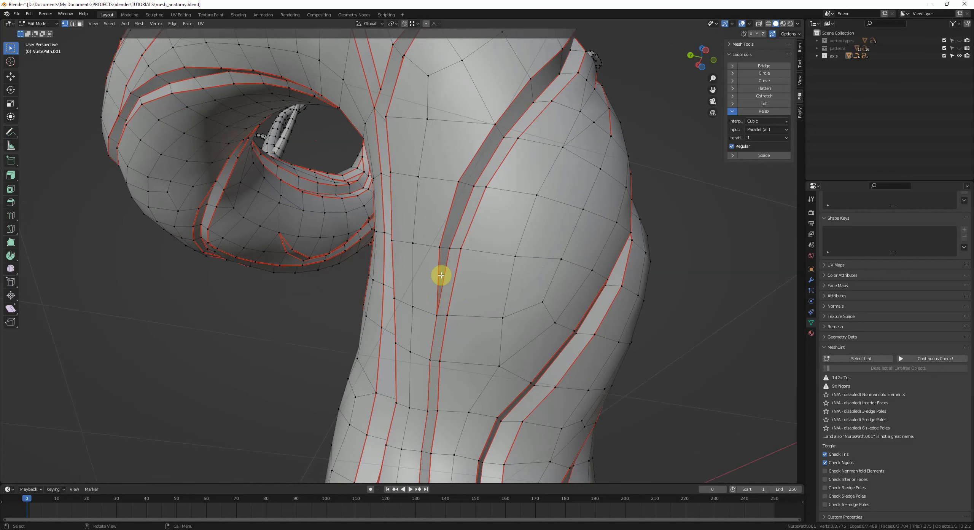
# Step: Try a knife cut across the trunk strip, then undo it
pyautogui.press('k')
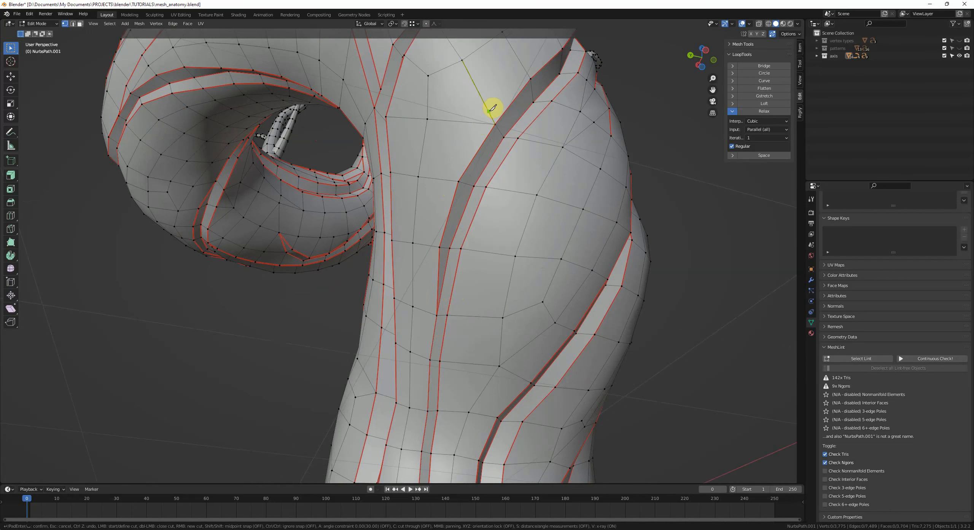
pyautogui.click(489, 111)
pyautogui.click(441, 180)
pyautogui.press('Return')
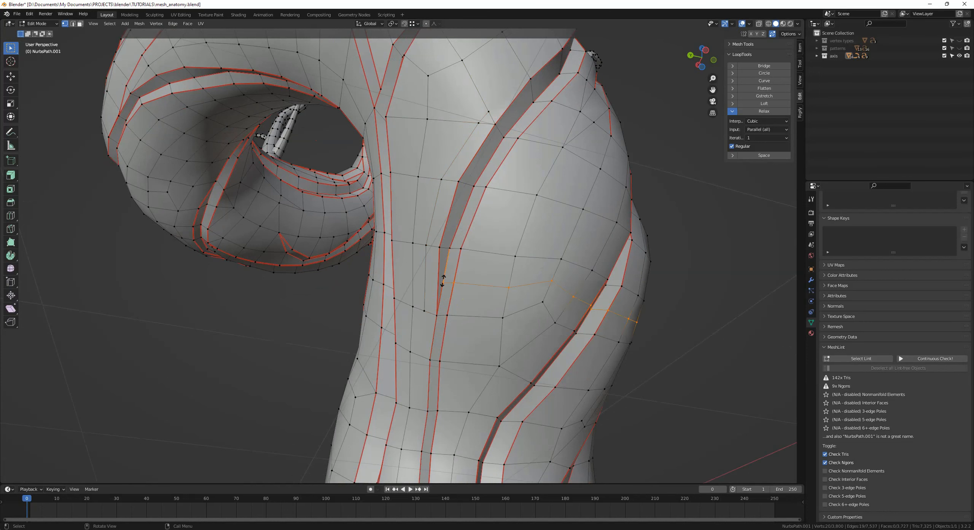
pyautogui.hotkey('ctrl', 'z')
# Step: Add a centred loop cut on the trunk below the branch
pyautogui.moveTo(431, 152); pyautogui.dragTo(430, 308, button='middle')
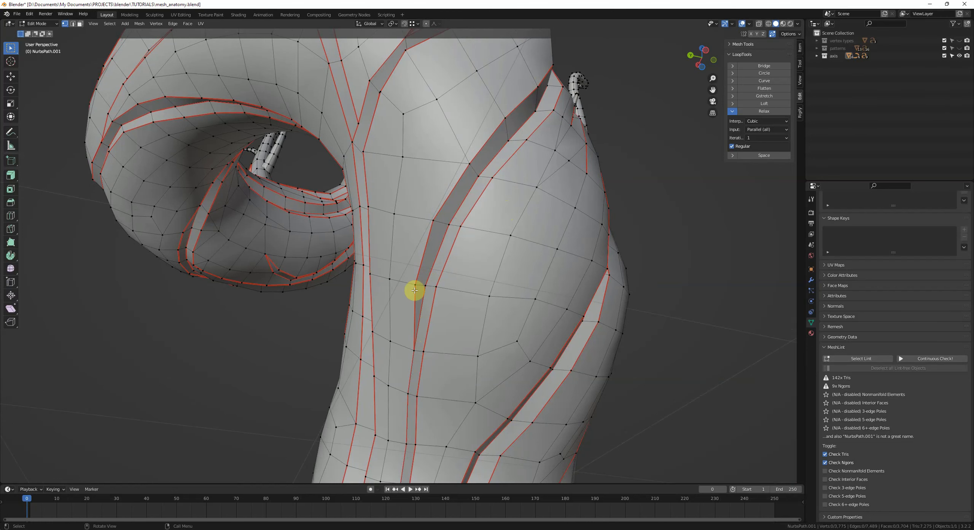
pyautogui.hotkey('ctrl', 'r')
pyautogui.click(426, 282)
pyautogui.moveTo(426, 283); pyautogui.dragTo(516, 160, button='middle')
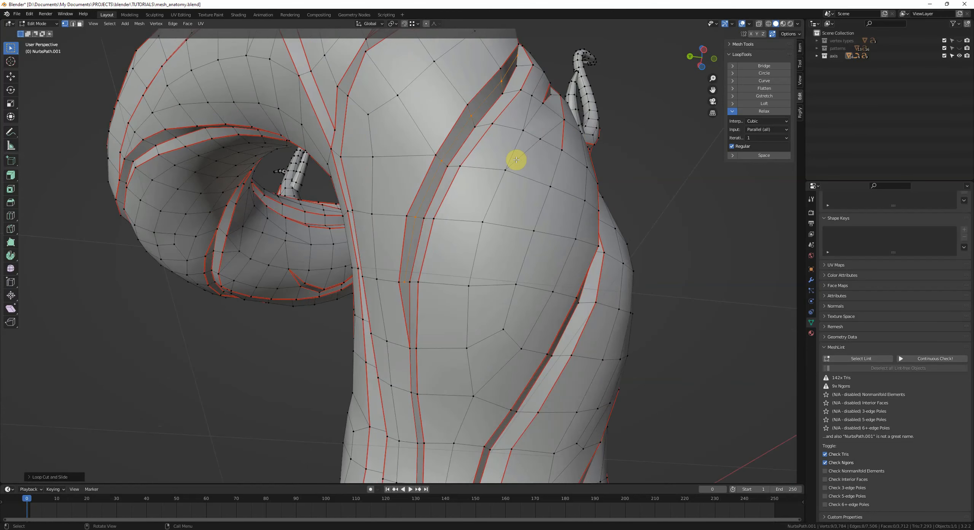
pyautogui.moveTo(438, 153); pyautogui.dragTo(403, 340, button='middle')
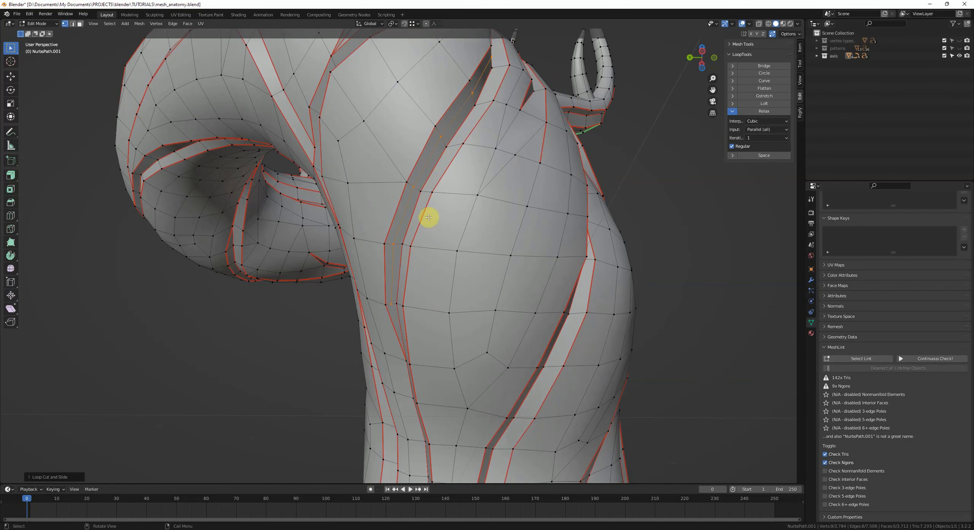
# Step: Inspect the trunk's edges and vertices around the branch junction from several angles
pyautogui.moveTo(391, 273); pyautogui.dragTo(424, 282, button='middle')
pyautogui.press('2')
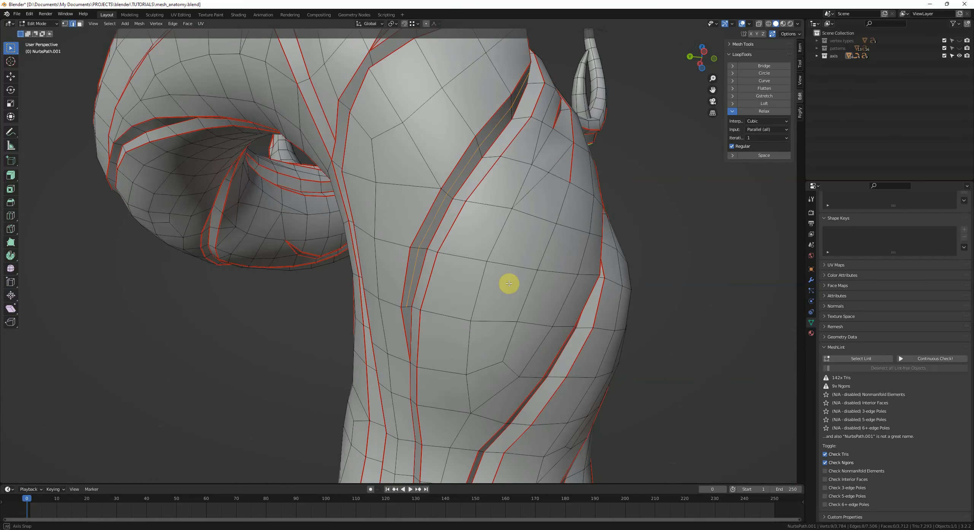
pyautogui.moveTo(509, 283); pyautogui.dragTo(387, 317, button='middle')
pyautogui.press('1')
pyautogui.moveTo(437, 280); pyautogui.dragTo(439, 308, button='middle')
pyautogui.press('2')
pyautogui.press('1')
pyautogui.moveTo(471, 276); pyautogui.dragTo(435, 293, button='middle')
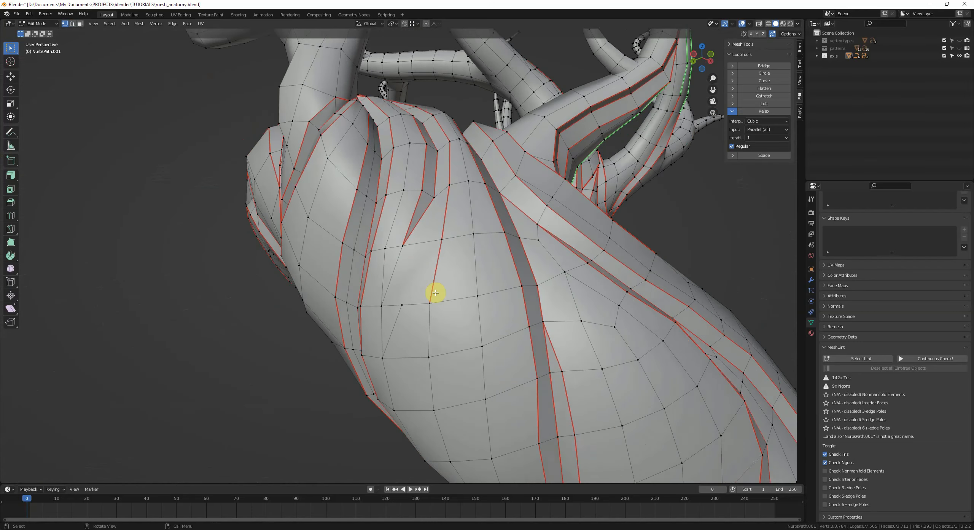
pyautogui.moveTo(435, 153); pyautogui.dragTo(495, 210, button='middle')
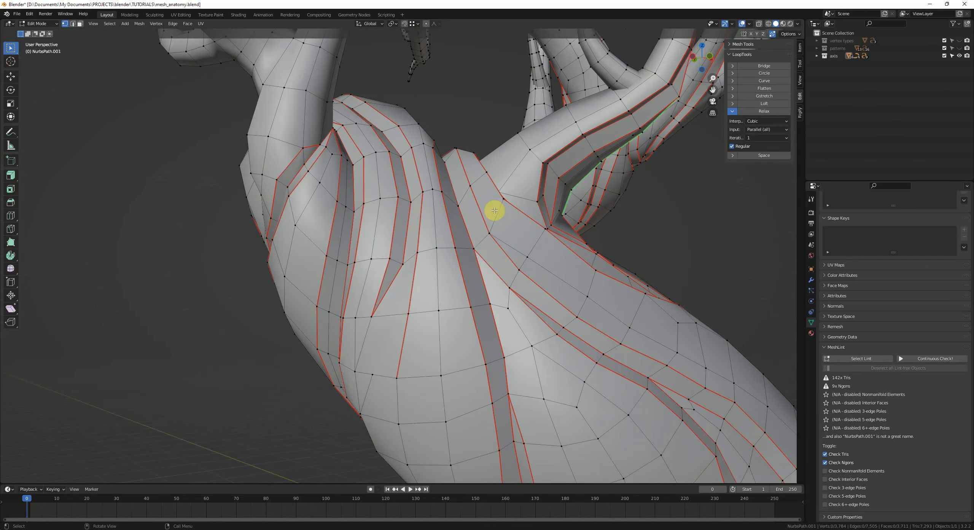
pyautogui.moveTo(484, 269)
pyautogui.mouseDown(button='middle')
pyautogui.moveTo(433, 265)
pyautogui.moveTo(431, 289)
pyautogui.moveTo(477, 281)
pyautogui.mouseUp(button='middle')
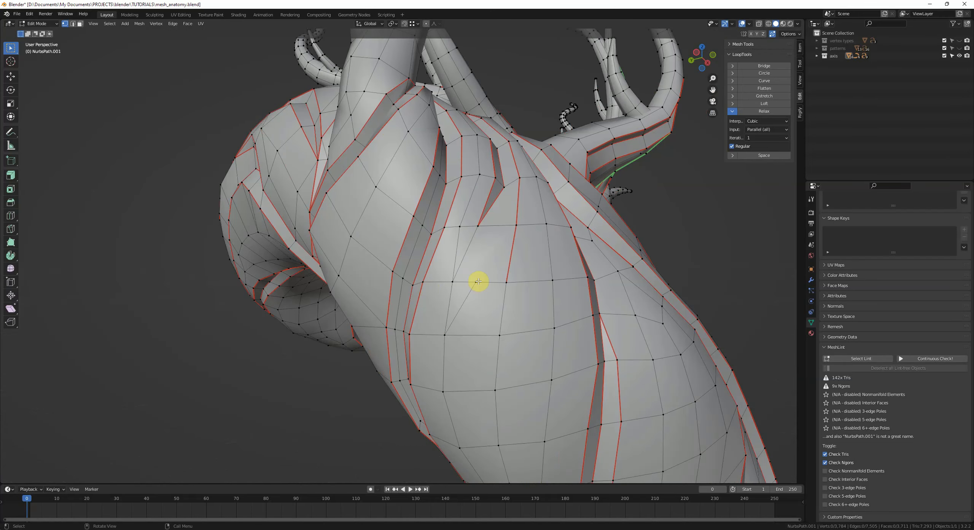
# Step: Cut a new edge across the trunk strip near the branch with the Knife tool
pyautogui.press('k')
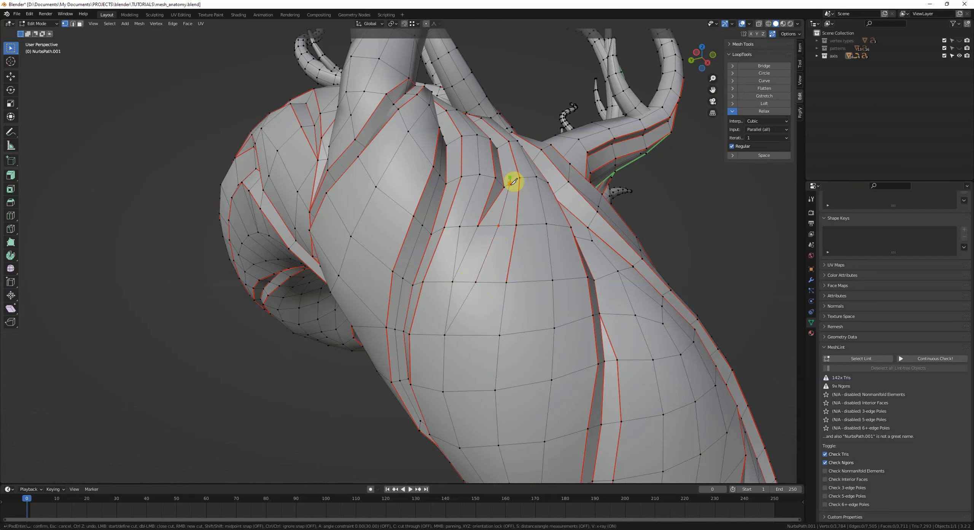
pyautogui.press('Return')
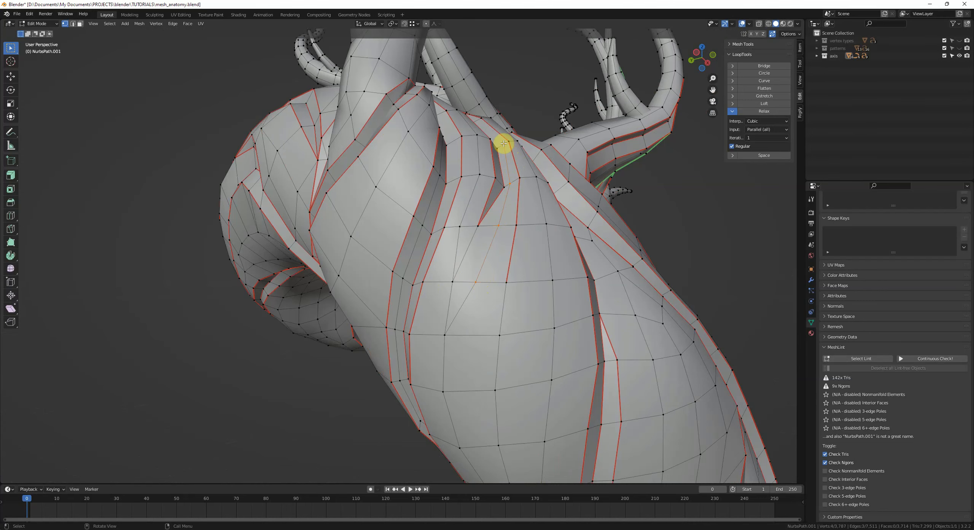
pyautogui.moveTo(505, 144); pyautogui.dragTo(604, 281, button='middle')
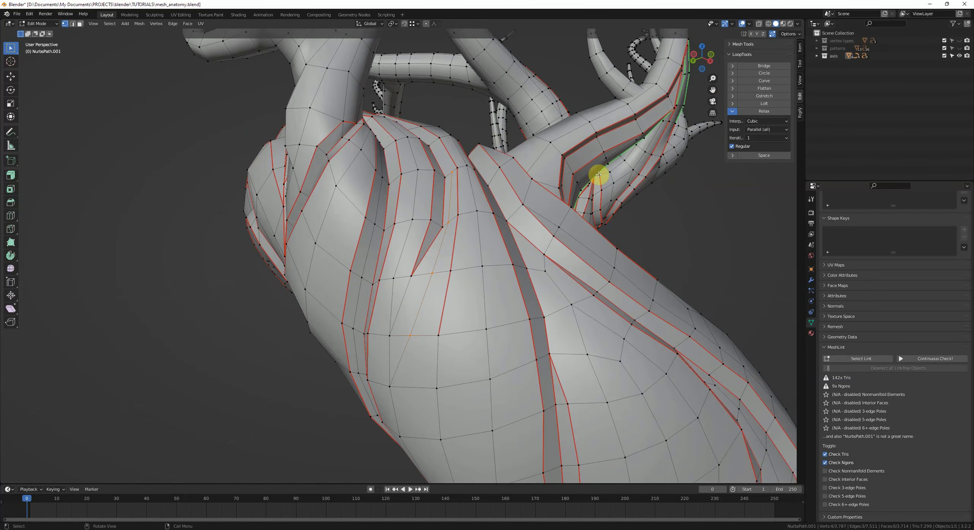
pyautogui.moveTo(372, 170); pyautogui.dragTo(324, 271, button='middle')
# Step: Connect two vertices across a trunk face near the branch with a new edge, then re-run Select Lint
pyautogui.press('2')
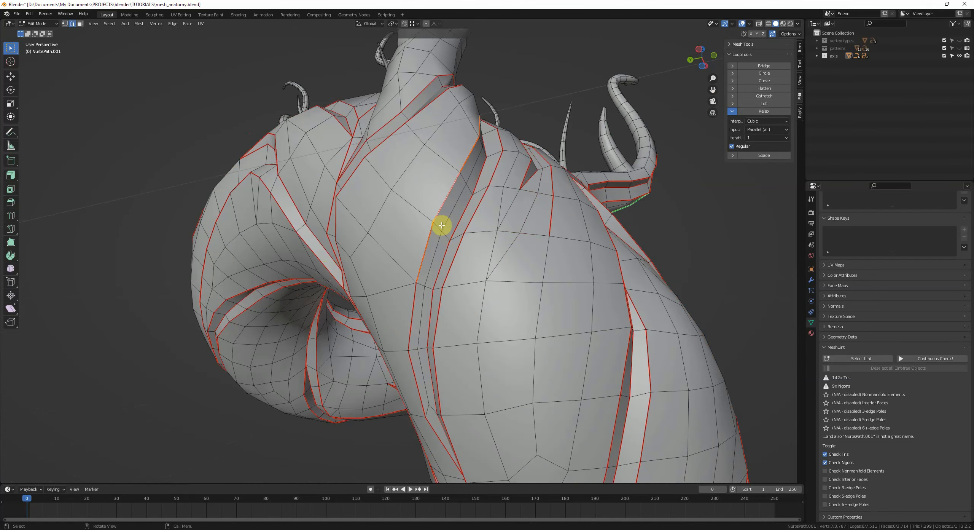
pyautogui.moveTo(441, 236); pyautogui.dragTo(405, 255, button='middle')
pyautogui.keyDown('alt'); pyautogui.click(412, 254); pyautogui.keyUp('alt')
pyautogui.keyDown('alt'); pyautogui.click(476, 293); pyautogui.keyUp('alt')
pyautogui.hotkey('alt', 'a')
pyautogui.press('1')
pyautogui.click(412, 257)
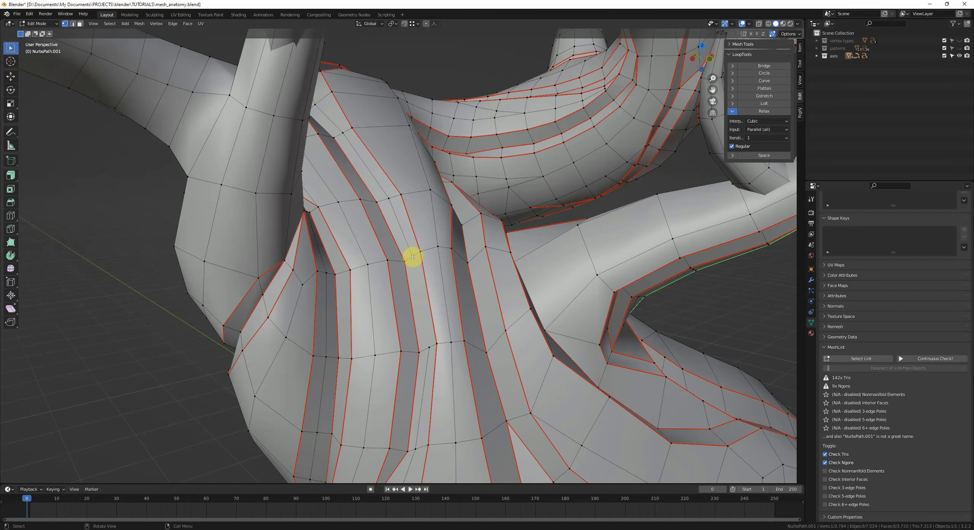
pyautogui.moveTo(502, 299)
pyautogui.mouseDown(button='middle')
pyautogui.moveTo(469, 241)
pyautogui.moveTo(468, 355)
pyautogui.moveTo(344, 283)
pyautogui.moveTo(393, 302)
pyautogui.moveTo(506, 283)
pyautogui.mouseUp(button='middle')
pyautogui.press('2')
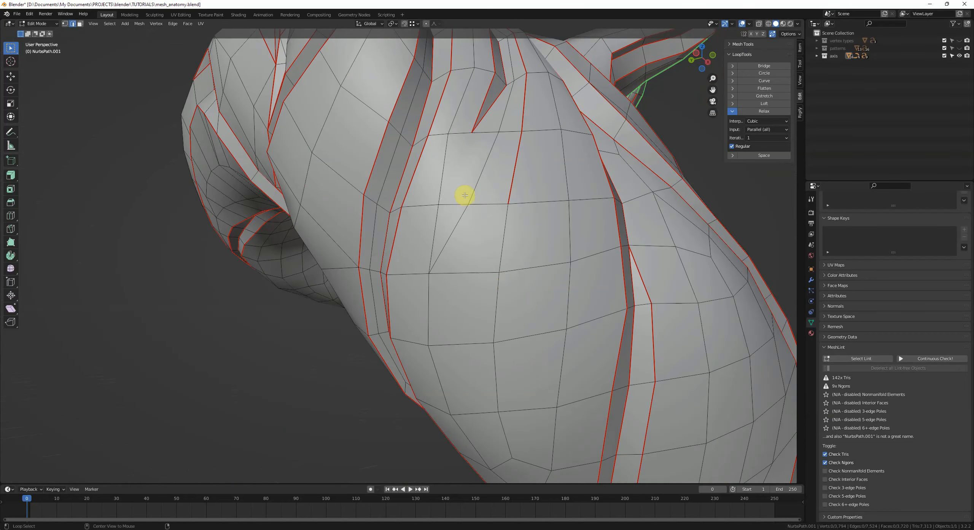
pyautogui.click(450, 208)
pyautogui.rightClick(450, 208)
pyautogui.click(450, 208)
pyautogui.press('1')
pyautogui.click(449, 206)
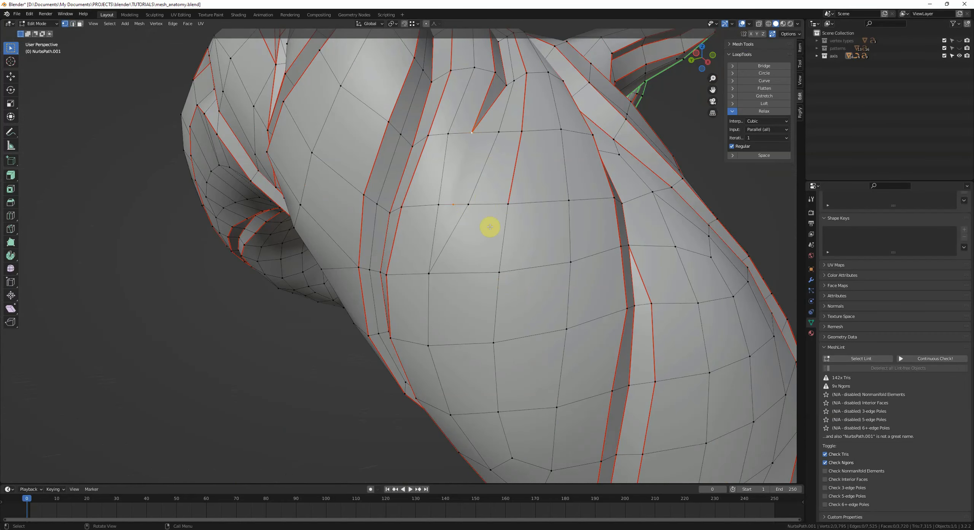
pyautogui.press('j')
pyautogui.hotkey('alt', 'a')
pyautogui.moveTo(477, 218); pyautogui.dragTo(496, 226, button='middle')
pyautogui.click(861, 358)
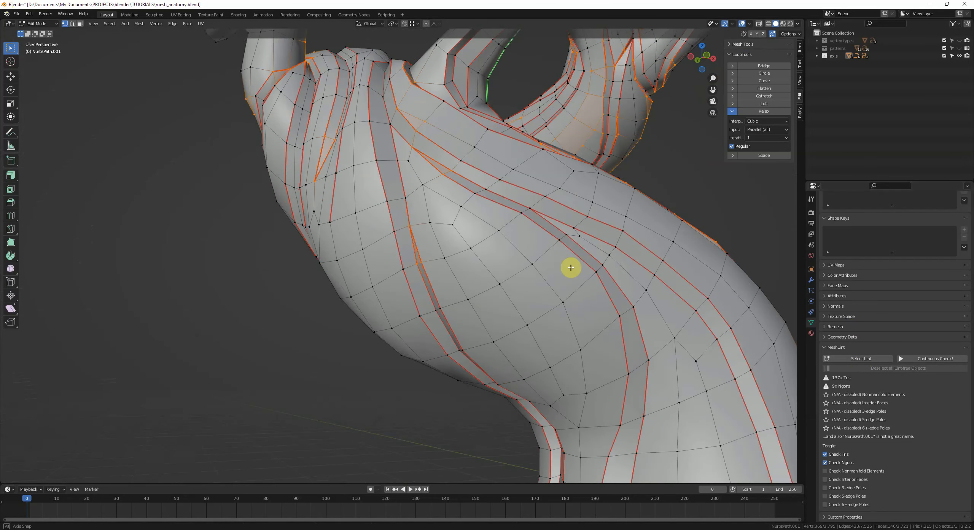
# Step: Add a centred loop cut on the trunk and slide a vertex along its edge to even out the faces
pyautogui.moveTo(561, 270); pyautogui.dragTo(499, 291, button='middle')
pyautogui.hotkey('alt', 'a')
pyautogui.hotkey('ctrl', 'r')
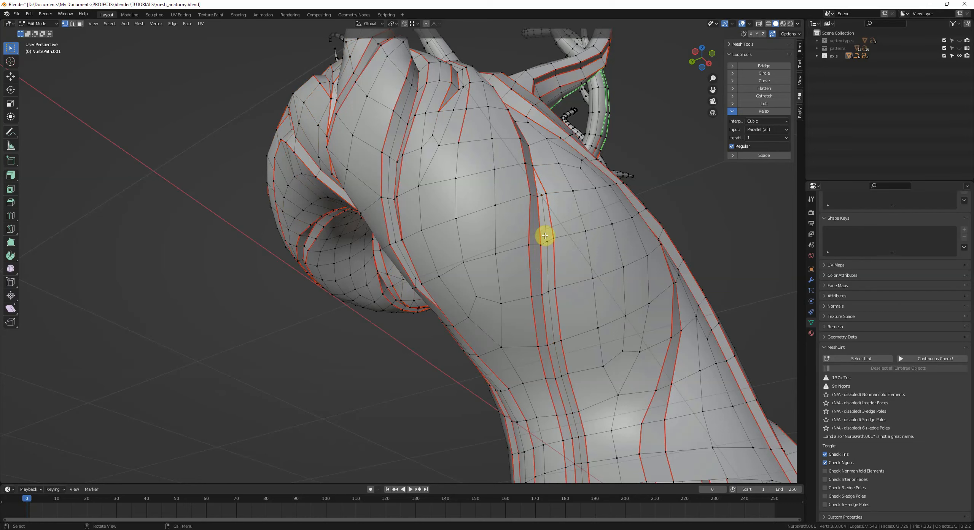
pyautogui.click(545, 235)
pyautogui.rightClick(545, 235)
pyautogui.click(541, 195)
pyautogui.press('g')
pyautogui.press('g')
pyautogui.click(539, 198)
pyautogui.moveTo(540, 198); pyautogui.dragTo(514, 245, button='middle')
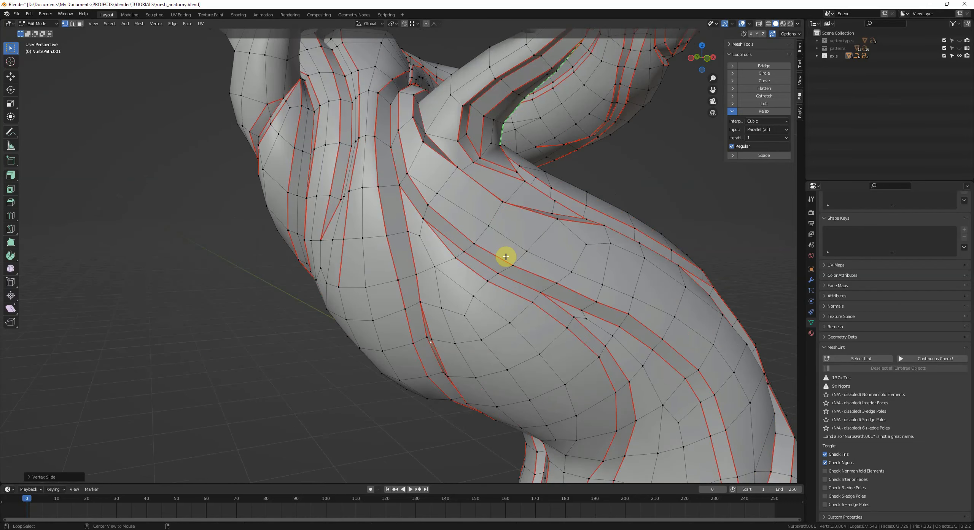
# Step: Re-run Select Lint and add another centred loop cut across the trunk near the branch
pyautogui.click(871, 362)
pyautogui.hotkey('alt', 'a')
pyautogui.moveTo(647, 289); pyautogui.dragTo(460, 324, button='middle')
pyautogui.press('2')
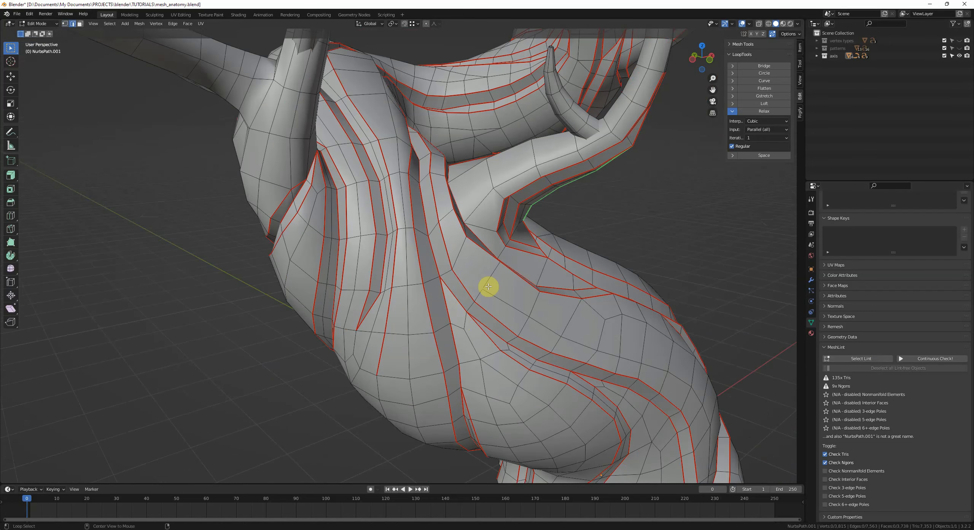
pyautogui.moveTo(489, 286); pyautogui.dragTo(429, 280, button='middle')
pyautogui.hotkey('ctrl', 'r')
pyautogui.click(479, 282)
pyautogui.rightClick(479, 283)
pyautogui.press('1')
# Step: Shrink/fatten the selected vertices slightly, then connect a vertex pair near the branch junction and slide the new edge into place
pyautogui.scroll(2, 437, 292)
pyautogui.click(10, 76)
pyautogui.keyDown('shift'); pyautogui.moveTo(415, 145); pyautogui.dragTo(405, 213, button='middle'); pyautogui.keyUp('shift')
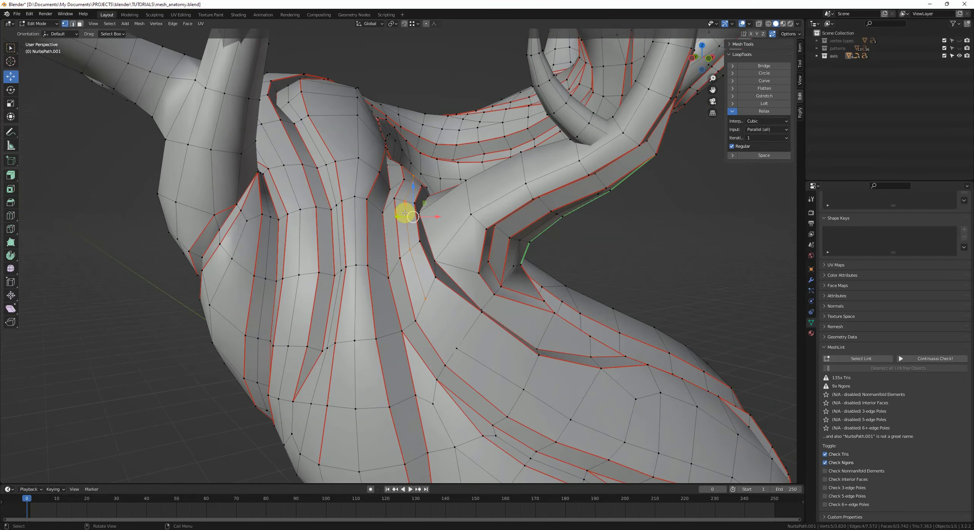
pyautogui.scroll(3, 404, 213)
pyautogui.hotkey('alt', 's')
pyautogui.click(424, 194)
pyautogui.click(497, 366)
pyautogui.keyDown('shift'); pyautogui.moveTo(498, 365); pyautogui.dragTo(467, 300, button='middle'); pyautogui.keyUp('shift')
pyautogui.click(412, 247)
pyautogui.keyDown('shift'); pyautogui.moveTo(413, 250); pyautogui.dragTo(358, 139, button='middle'); pyautogui.keyUp('shift')
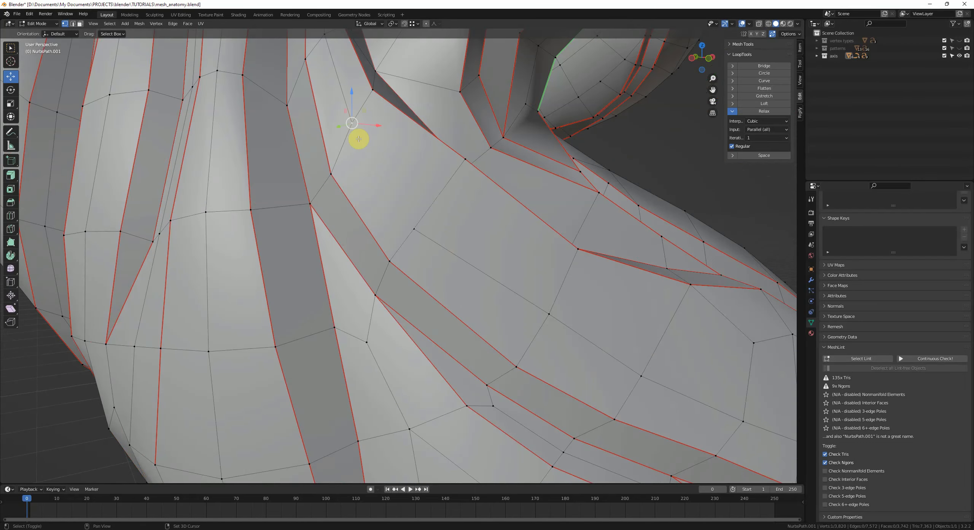
pyautogui.press('j')
pyautogui.press('g')
pyautogui.press('g')
pyautogui.click(423, 211)
# Step: Connect another pair of vertices across the face below the branch junction
pyautogui.scroll(-4, 424, 213)
pyautogui.hotkey('alt', 'a')
pyautogui.moveTo(424, 213); pyautogui.dragTo(425, 233, button='middle')
pyautogui.keyDown('shift'); pyautogui.click(392, 309); pyautogui.keyUp('shift')
pyautogui.press('j')
pyautogui.moveTo(466, 312); pyautogui.dragTo(446, 280, button='middle')
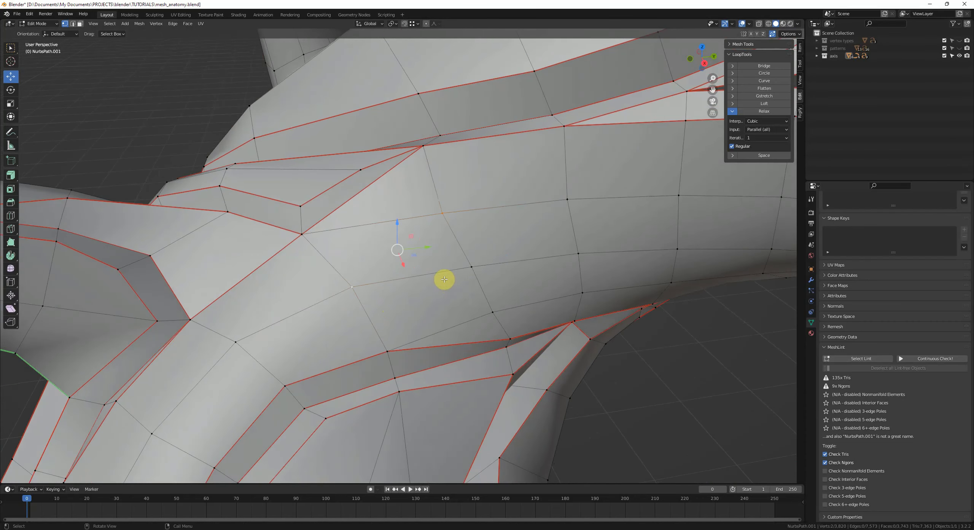
# Step: Dissolve an edge beside the junction and slide a vertex along its edge to tidy the face
pyautogui.press('2')
pyautogui.click(404, 233)
pyautogui.hotkey('ctrl', 'x')
pyautogui.press('1')
pyautogui.click(438, 223)
pyautogui.press('g')
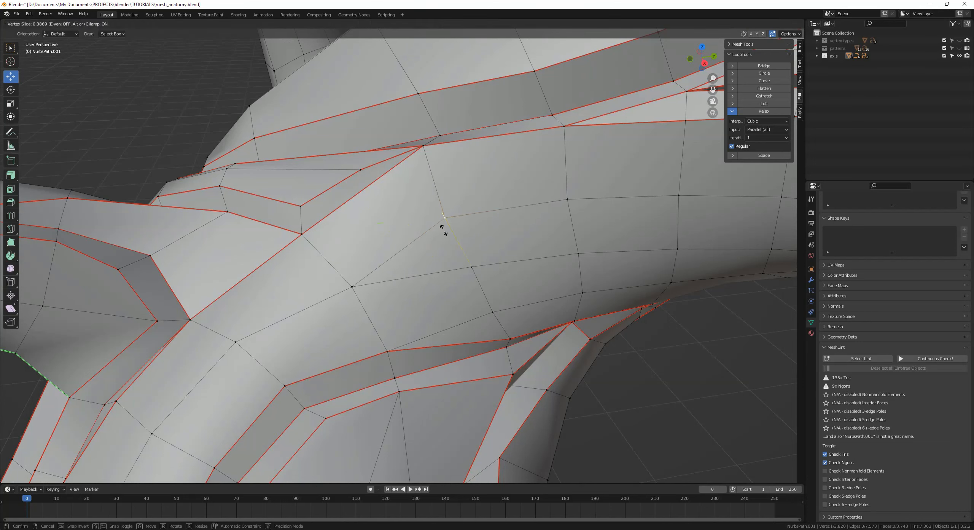
pyautogui.click(443, 232)
# Step: Add a centred loop cut on the branch and dissolve the selected edge from it
pyautogui.hotkey('ctrl', 'r')
pyautogui.click(398, 245)
pyautogui.rightClick(397, 245)
pyautogui.press('2')
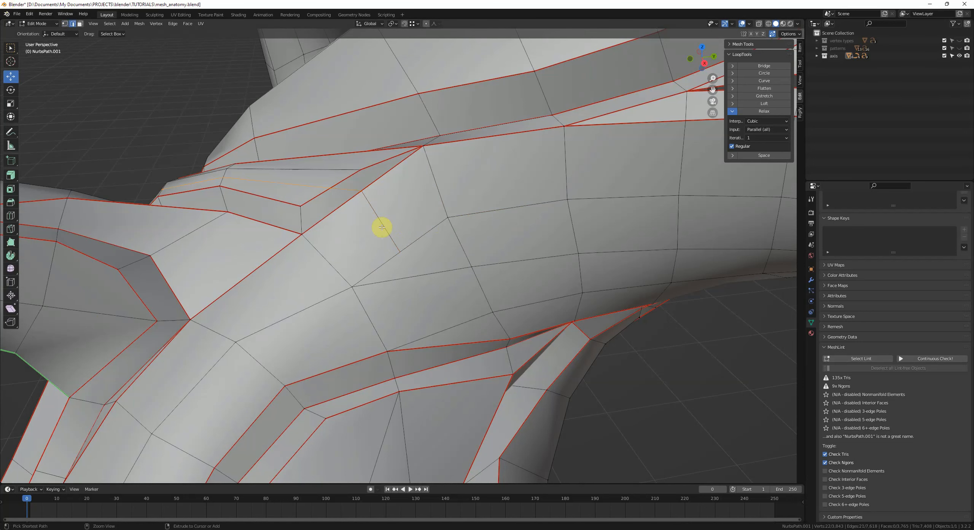
pyautogui.hotkey('ctrl', 'x')
# Step: Slide a vertex along its edge at the branch crease
pyautogui.press('1')
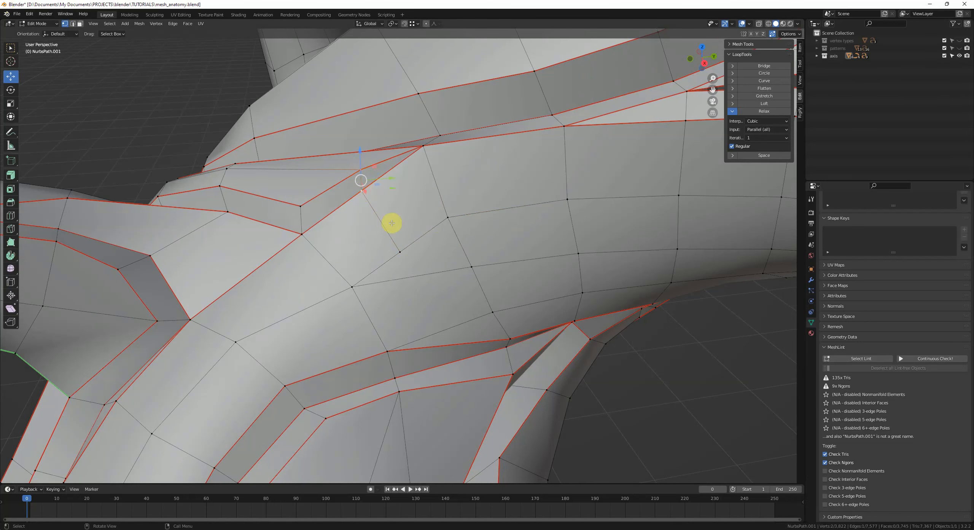
pyautogui.click(358, 179)
pyautogui.hotkey('shift', 'v')
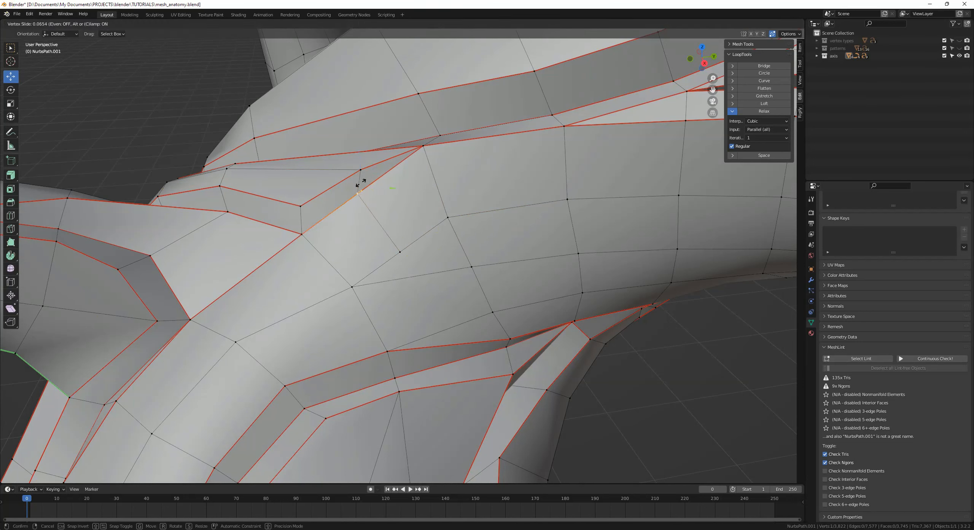
pyautogui.click(357, 166)
# Step: Try dissolving an edge where the small branch meets the trunk, then undo it
pyautogui.click(377, 243)
pyautogui.scroll(-4, 376, 244)
pyautogui.moveTo(376, 243); pyautogui.dragTo(408, 199, button='middle')
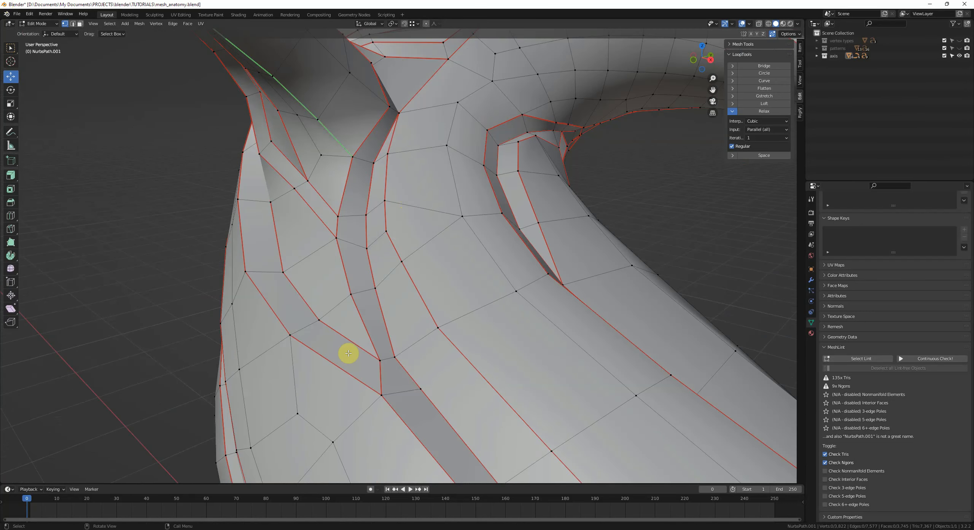
pyautogui.moveTo(348, 353); pyautogui.dragTo(391, 209, button='middle')
pyautogui.moveTo(411, 251); pyautogui.dragTo(403, 252)
pyautogui.moveTo(391, 259); pyautogui.dragTo(498, 317, button='middle')
pyautogui.press('2')
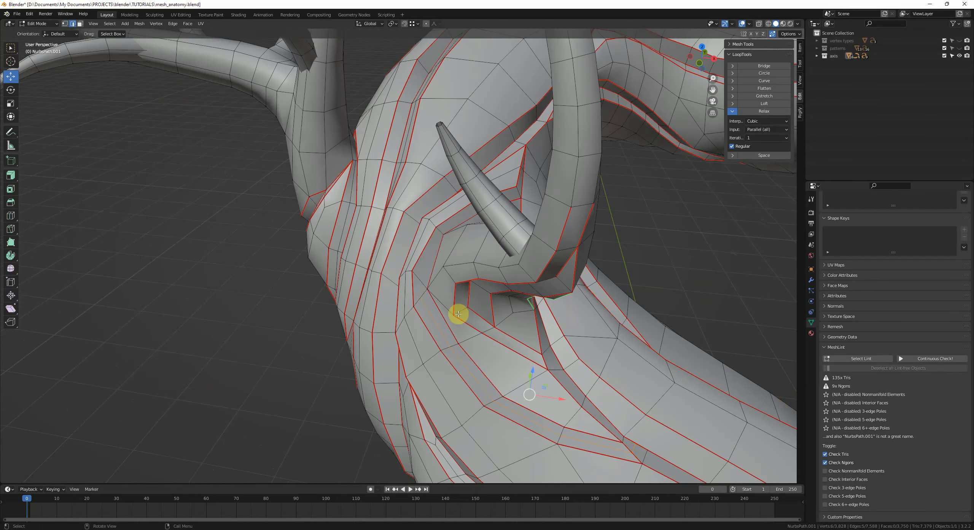
pyautogui.hotkey('ctrl', 'x')
pyautogui.hotkey('ctrl', 'z')
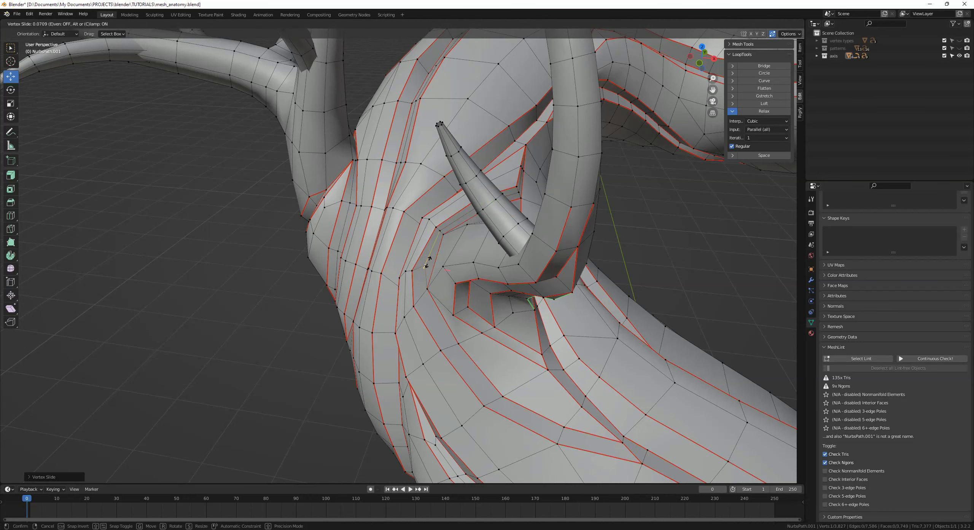
# Step: Add a centred loop cut around the branch near its junction with the trunk
pyautogui.hotkey('alt', 'a')
pyautogui.scroll(5, 452, 267)
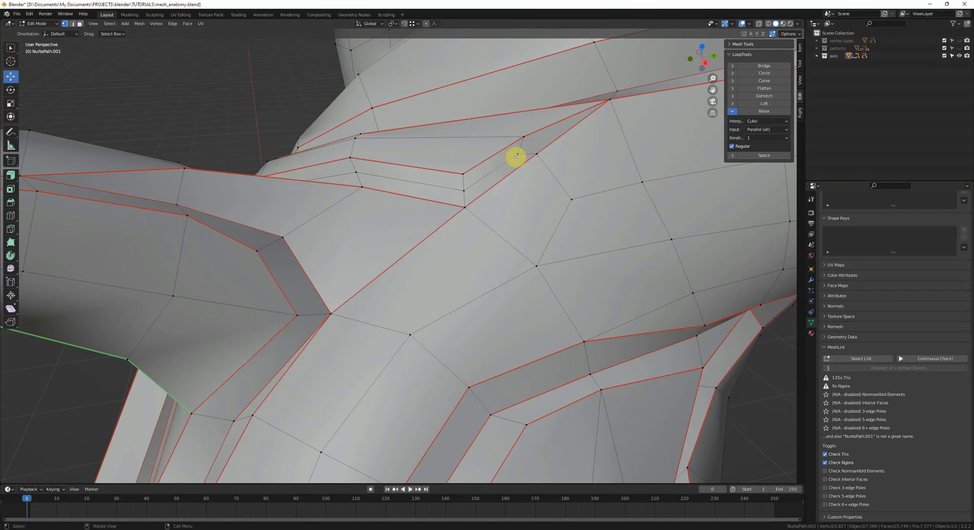
pyautogui.scroll(-6, 483, 276)
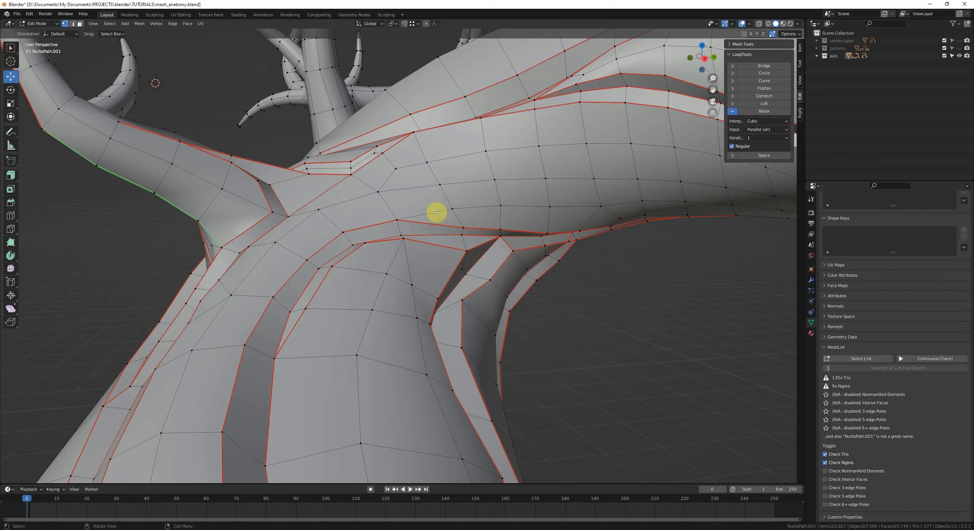
pyautogui.click(437, 212)
pyautogui.scroll(1, 437, 211)
pyautogui.moveTo(375, 226); pyautogui.dragTo(417, 148, button='middle')
pyautogui.press('2')
pyautogui.hotkey('ctrl', 'r')
pyautogui.click(413, 278)
pyautogui.rightClick(413, 278)
pyautogui.moveTo(414, 278); pyautogui.dragTo(420, 281, button='middle')
pyautogui.press('1')
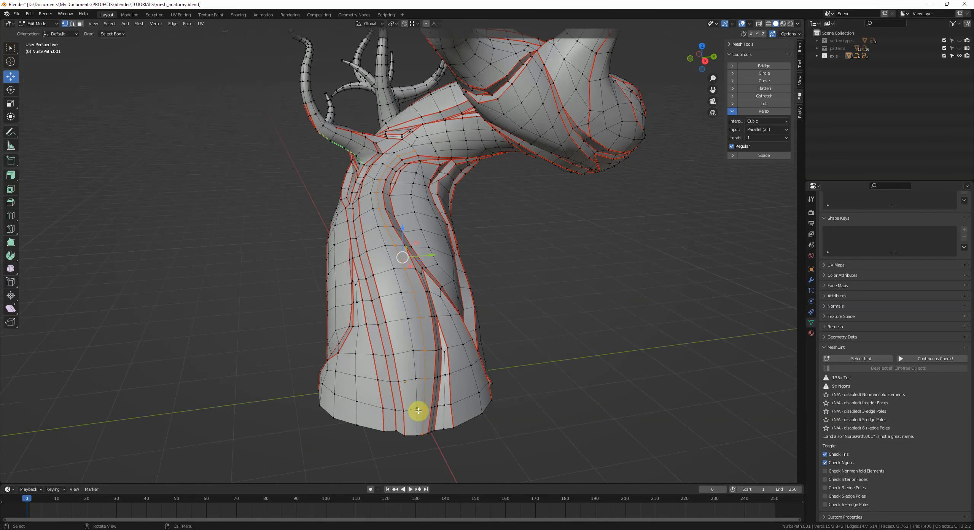
# Step: Slide and move vertices on the trunk below the branch to even out the new loop
pyautogui.keyDown('ctrl'); pyautogui.click(418, 410); pyautogui.keyUp('ctrl')
pyautogui.scroll(1, 418, 315)
pyautogui.scroll(1, 393, 156)
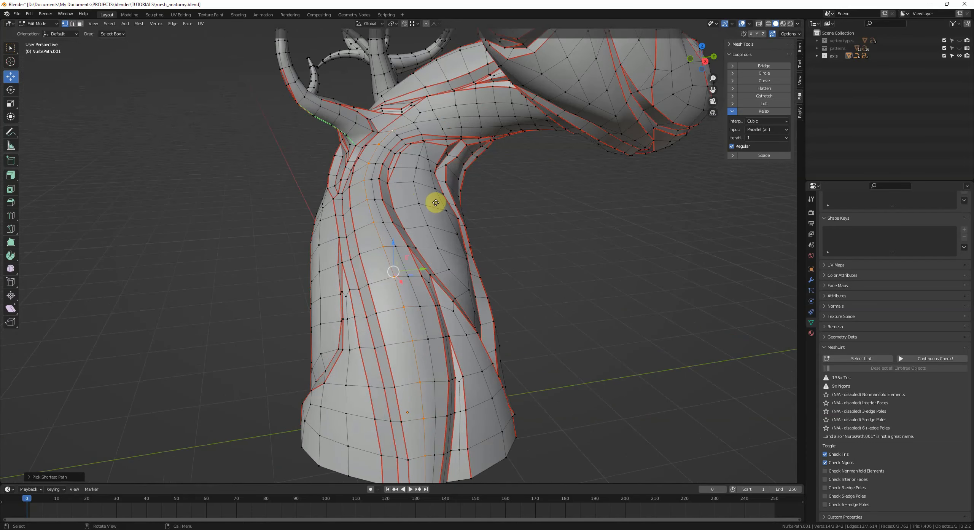
pyautogui.press('g')
pyautogui.press('g')
pyautogui.click(430, 202)
pyautogui.moveTo(430, 202); pyautogui.dragTo(430, 229, button='middle')
pyautogui.scroll(4, 437, 320)
pyautogui.click(422, 287)
pyautogui.press('g')
pyautogui.click(425, 277)
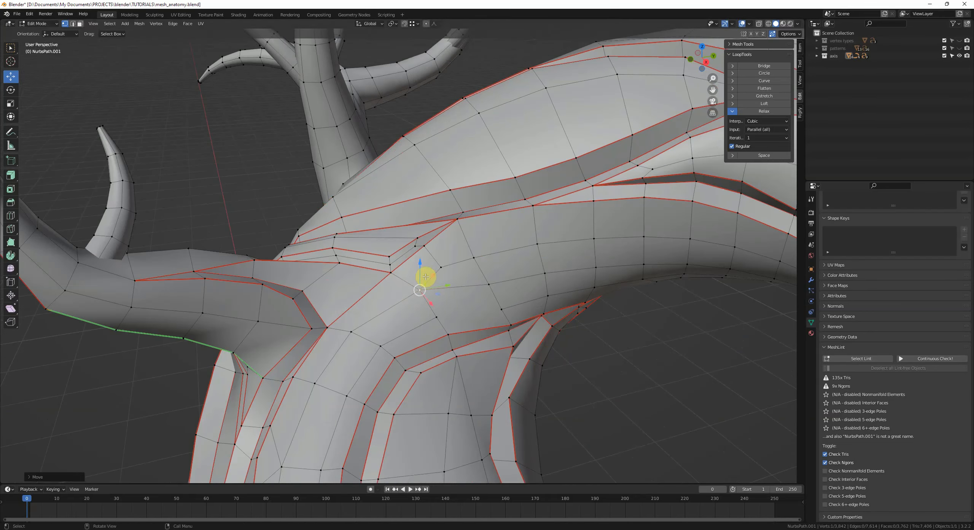
# Step: Slide several more vertices along their edges around the trunk–branch junction
pyautogui.press('g')
pyautogui.press('g')
pyautogui.click(483, 285)
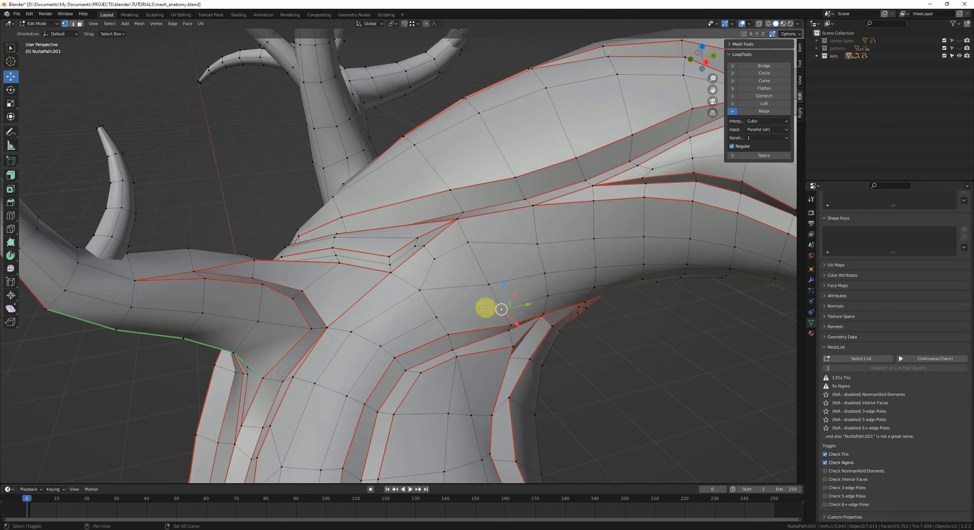
pyautogui.moveTo(485, 306); pyautogui.dragTo(456, 320, button='middle')
pyautogui.click(482, 303)
pyautogui.press('g')
pyautogui.press('g')
pyautogui.click(477, 299)
pyautogui.click(520, 237)
pyautogui.press('g')
pyautogui.press('g')
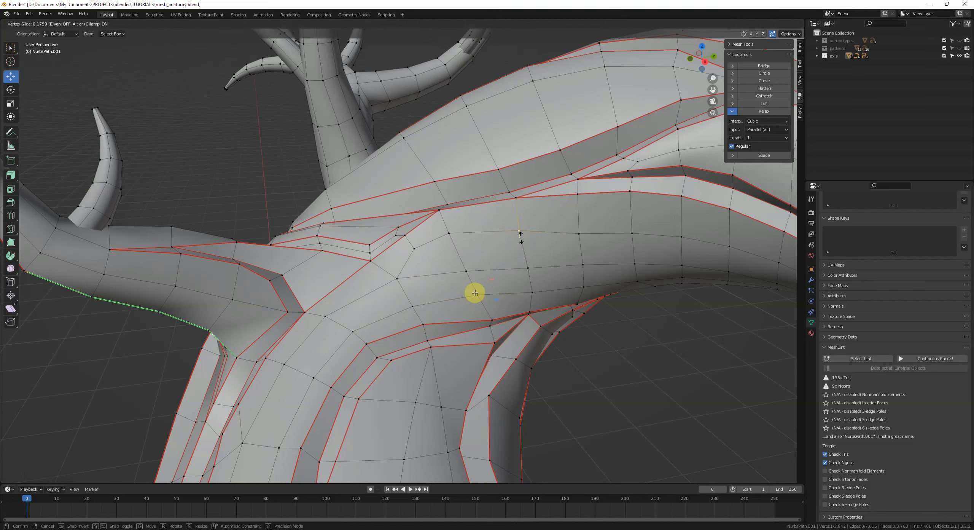
pyautogui.click(519, 231)
# Step: Re-run Select Lint and inspect the flagged faces around the base of the trunk
pyautogui.click(459, 239)
pyautogui.moveTo(460, 236); pyautogui.dragTo(522, 291, button='middle')
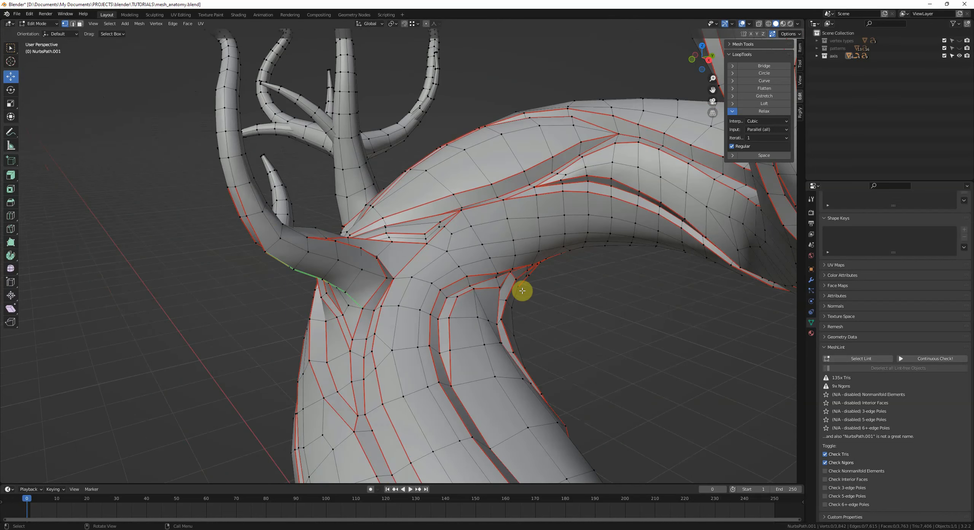
pyautogui.scroll(-7, 522, 290)
pyautogui.moveTo(507, 381); pyautogui.dragTo(509, 376, button='middle')
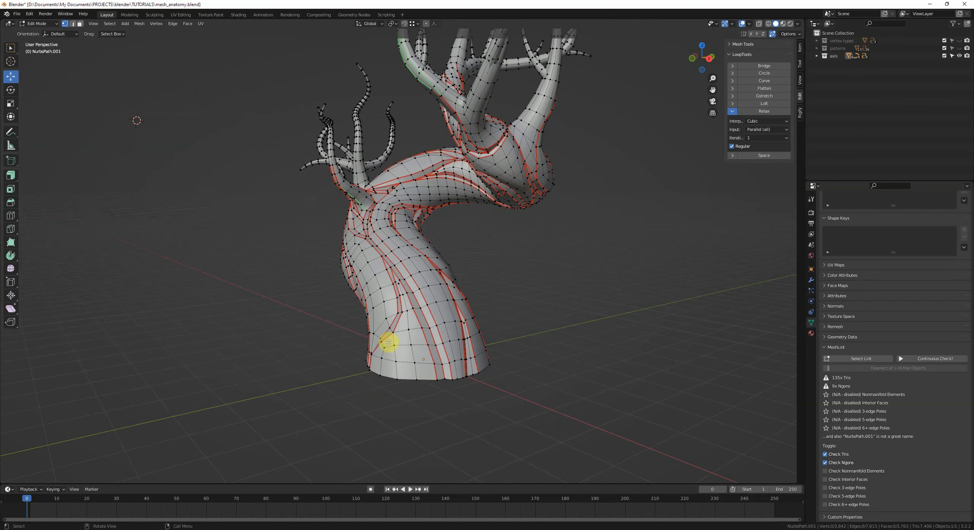
pyautogui.click(849, 361)
pyautogui.moveTo(571, 335); pyautogui.dragTo(545, 332, button='middle')
pyautogui.moveTo(478, 332); pyautogui.dragTo(506, 308, button='middle')
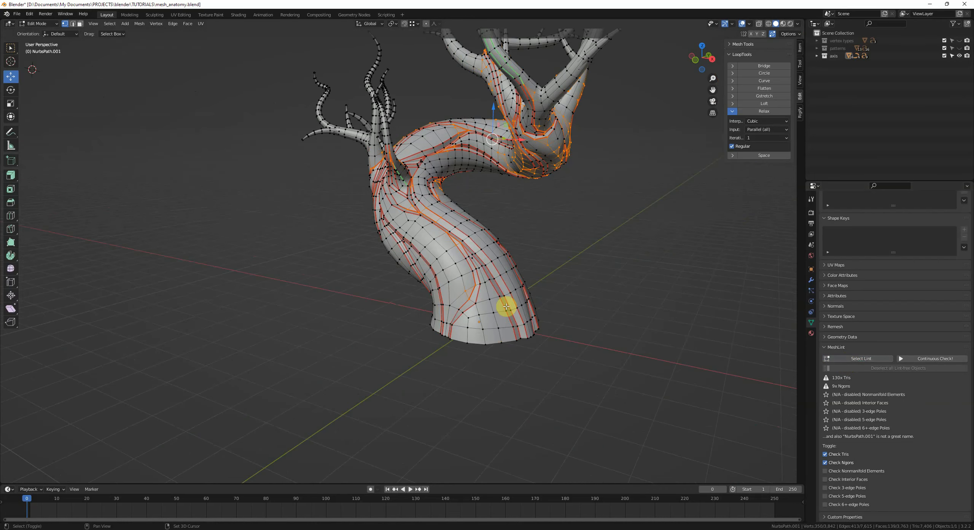
pyautogui.scroll(4, 510, 309)
pyautogui.moveTo(448, 290); pyautogui.dragTo(476, 294, button='middle')
pyautogui.scroll(3, 449, 291)
pyautogui.hotkey('alt', 'a')
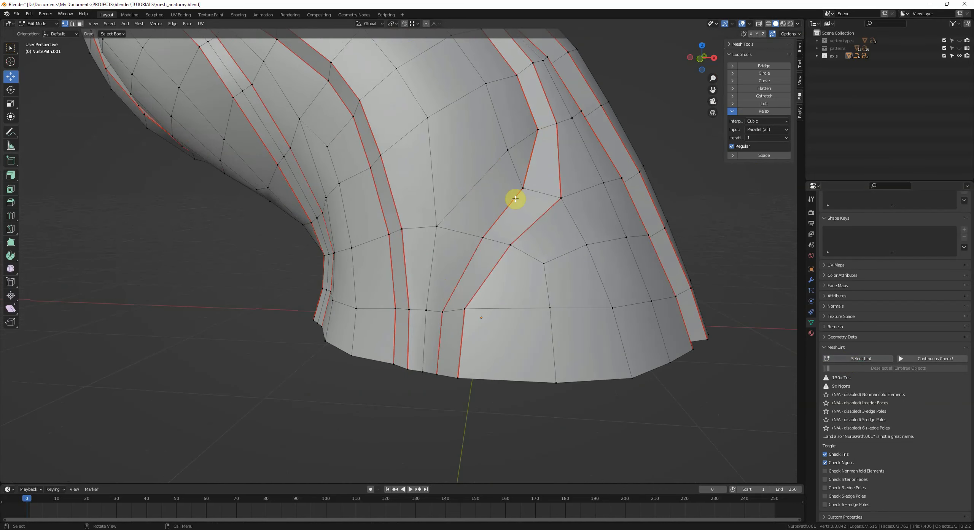
# Step: Add a centred loop cut near the trunk base and move one of its vertices
pyautogui.moveTo(515, 198); pyautogui.dragTo(470, 255, button='middle')
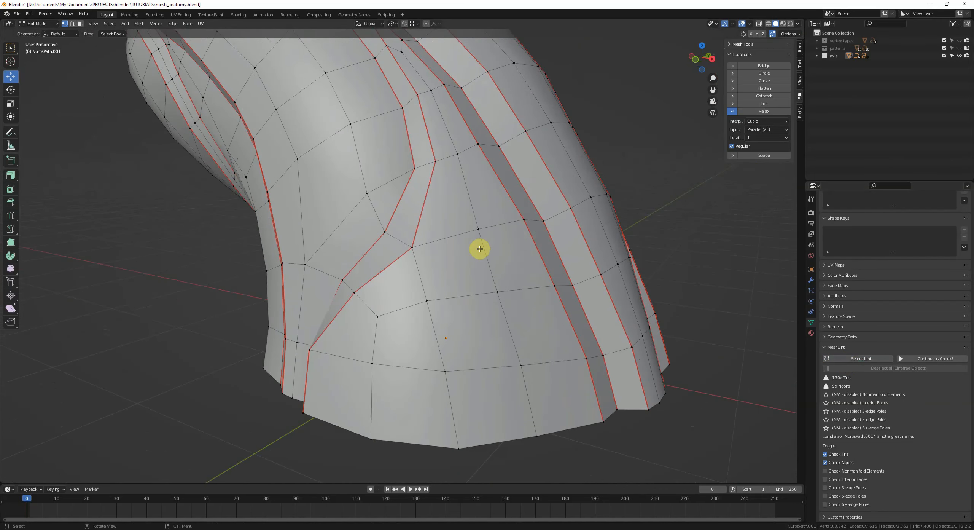
pyautogui.press('2')
pyautogui.hotkey('ctrl', 'r')
pyautogui.click(422, 211)
pyautogui.rightClick(422, 210)
pyautogui.click(411, 200)
pyautogui.press('g')
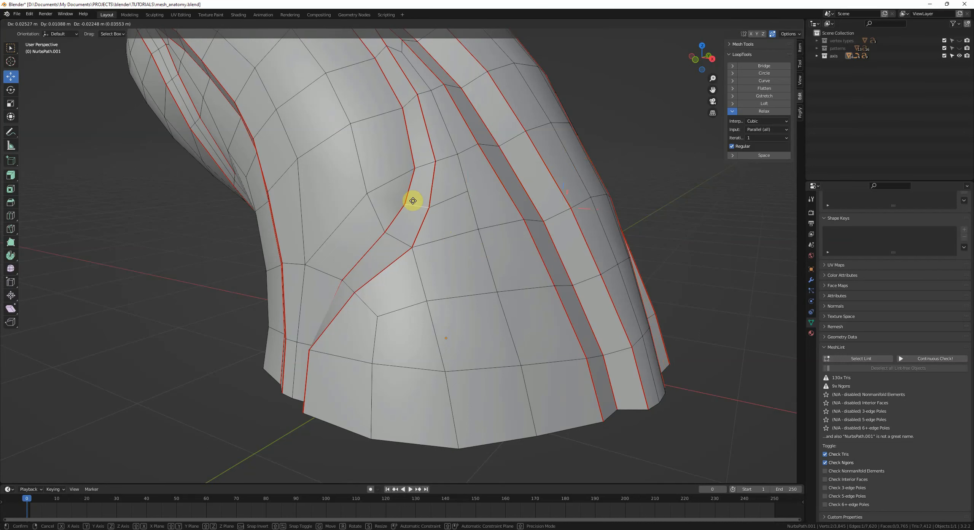
pyautogui.click(405, 209)
pyautogui.moveTo(405, 208); pyautogui.dragTo(395, 230, button='middle')
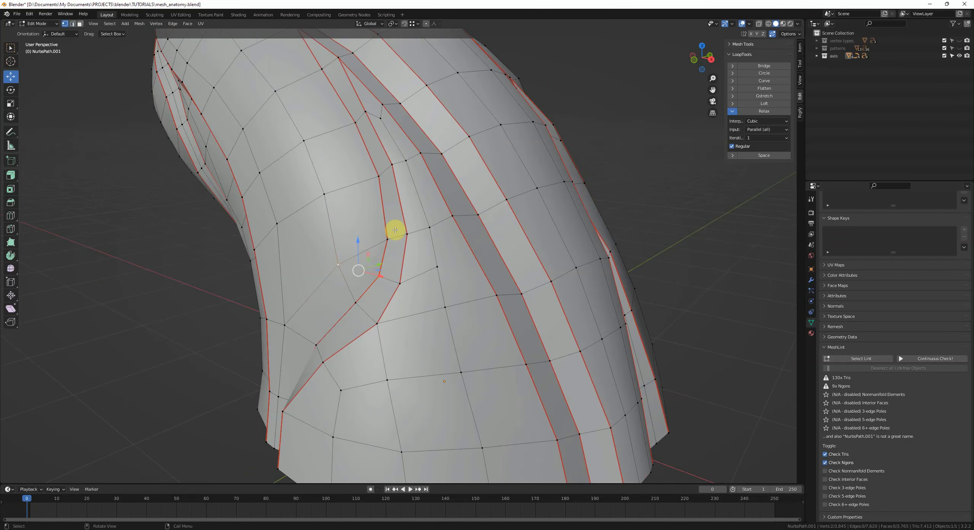
# Step: Dissolve two edges on the trunk base near the new loop
pyautogui.moveTo(414, 287); pyautogui.dragTo(387, 274, button='middle')
pyautogui.hotkey('ctrl', 'x')
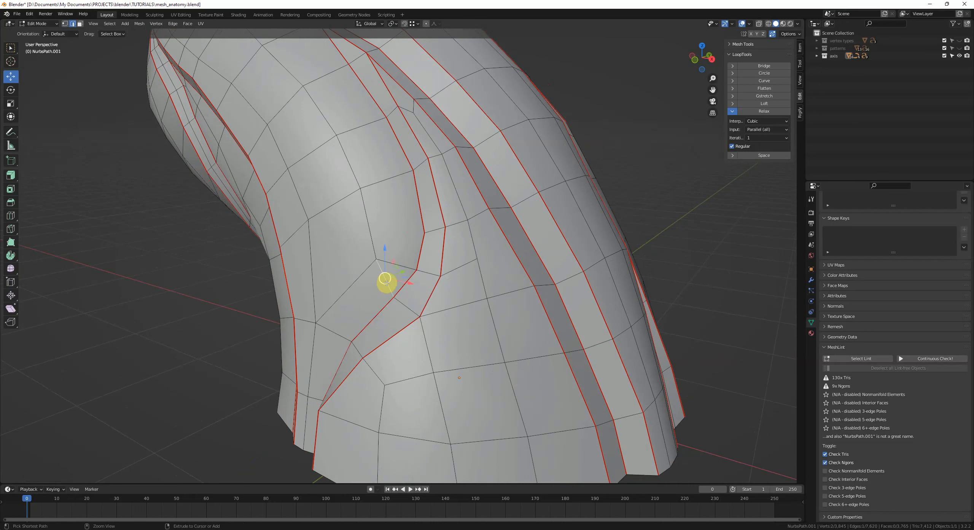
pyautogui.hotkey('ctrl', 'x')
pyautogui.press('1')
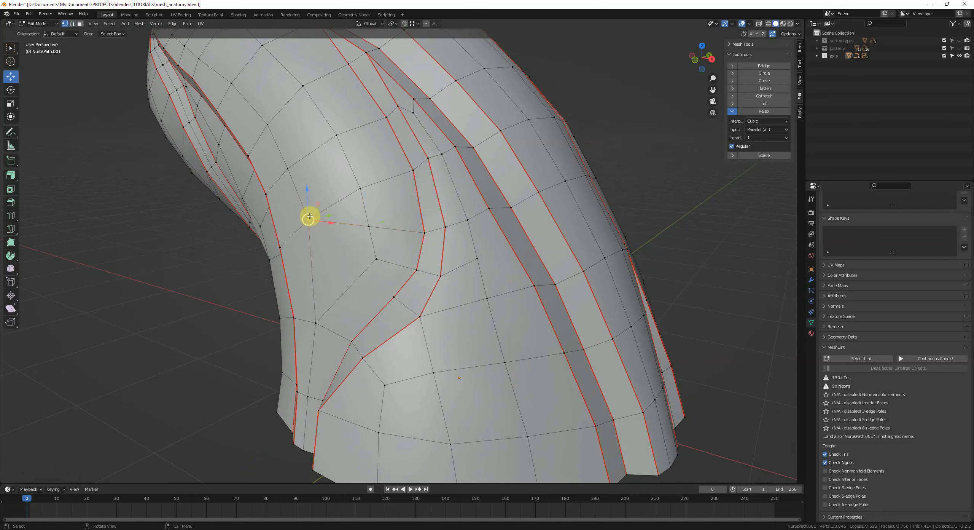
# Step: Cut a new edge across a trunk-base face with the Knife tool and merge vertices by distance
pyautogui.press('k')
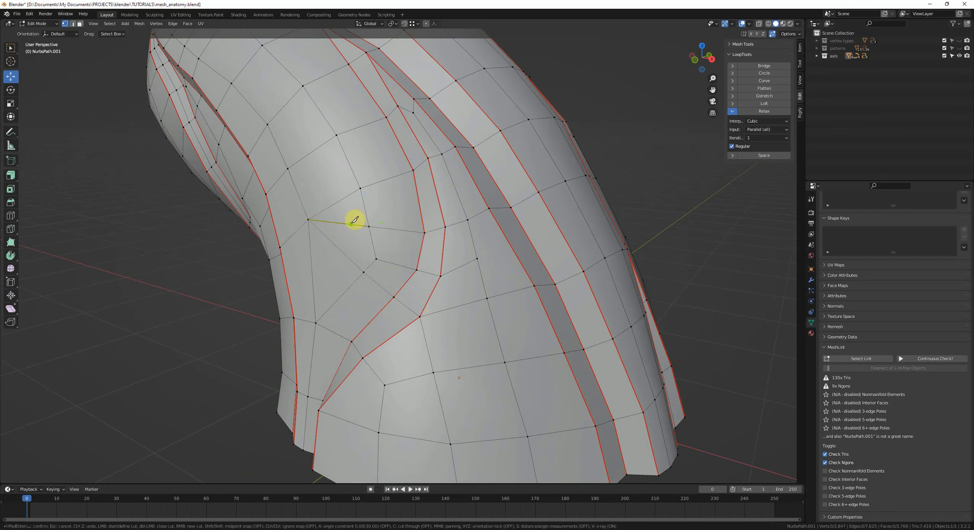
pyautogui.click(348, 224)
pyautogui.click(340, 249)
pyautogui.press('Return')
pyautogui.press('m')
pyautogui.click(346, 265)
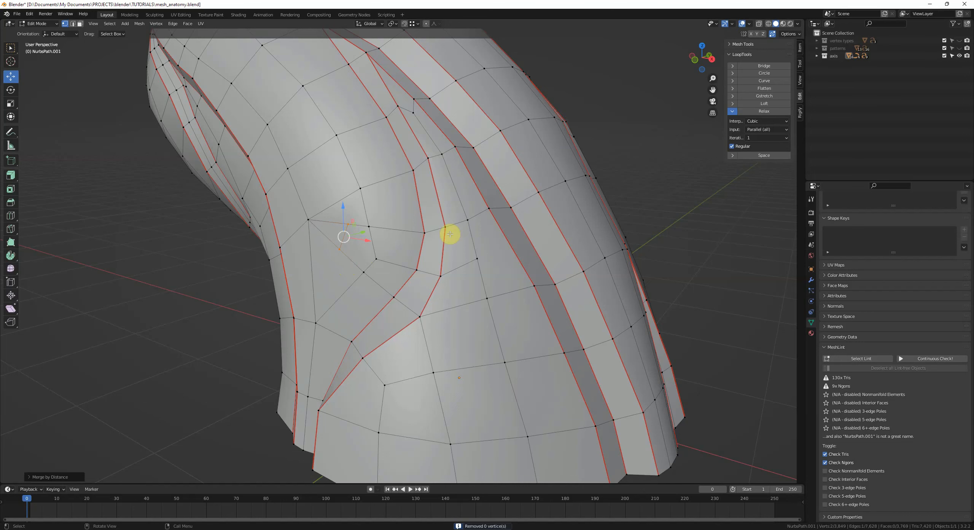
# Step: Merge the selected trunk-base vertices and deselect everything
pyautogui.press('m')
pyautogui.click(432, 209)
pyautogui.hotkey('alt', 'a')
pyautogui.moveTo(373, 233); pyautogui.dragTo(389, 234, button='middle')
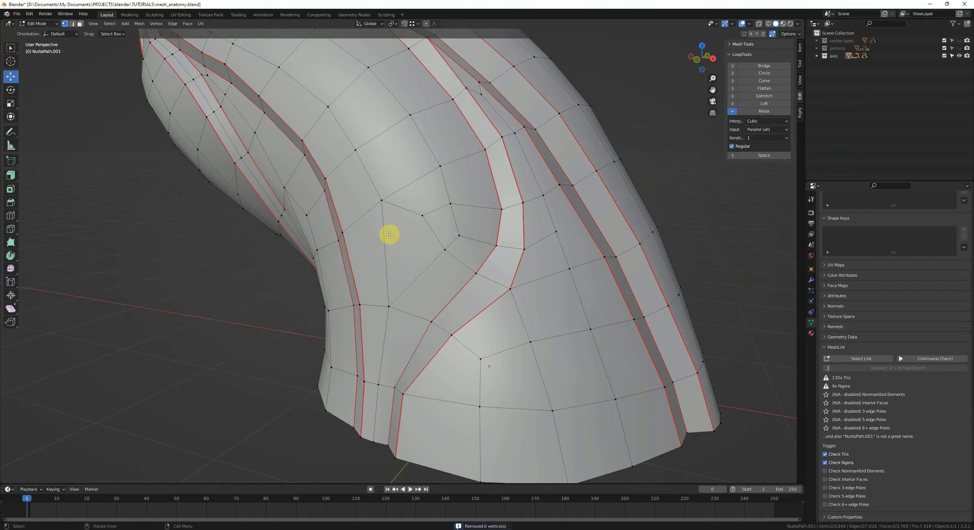
# Step: Select a vertex on the upper trunk and slide it along its edge with Vertex Slide
pyautogui.click(444, 231)
pyautogui.hotkey('ctrl', 'v')
pyautogui.click(593, 269)
pyautogui.hotkey('ctrl', 'v')
pyautogui.click(596, 269)
pyautogui.press('1')
pyautogui.click(423, 172)
pyautogui.press('g')
pyautogui.press('g')
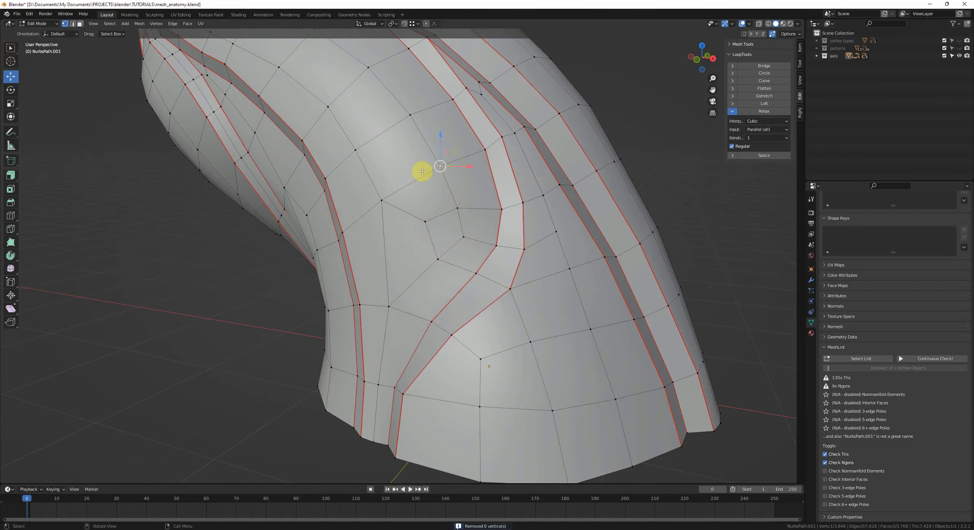
pyautogui.click(429, 172)
# Step: Slide another vertex near the middle of the trunk along its edge with Vertex Slide
pyautogui.moveTo(435, 233); pyautogui.dragTo(443, 234, button='middle')
pyautogui.click(444, 253)
pyautogui.press('g')
pyautogui.press('g')
pyautogui.click(446, 233)
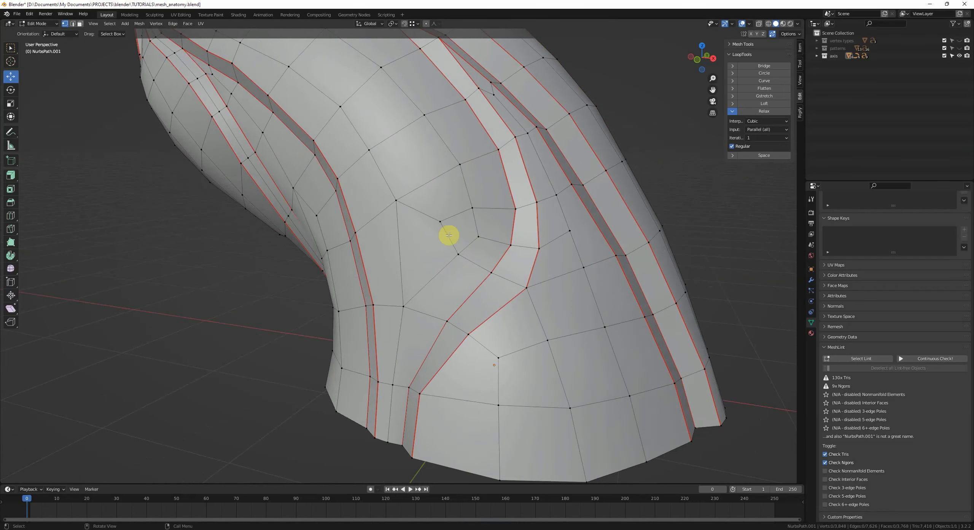
# Step: Select an edge on the trunk near the base and dissolve it, returning to vertex selection
pyautogui.moveTo(502, 278)
pyautogui.mouseDown(button='middle')
pyautogui.moveTo(511, 283)
pyautogui.moveTo(495, 270)
pyautogui.mouseUp(button='middle')
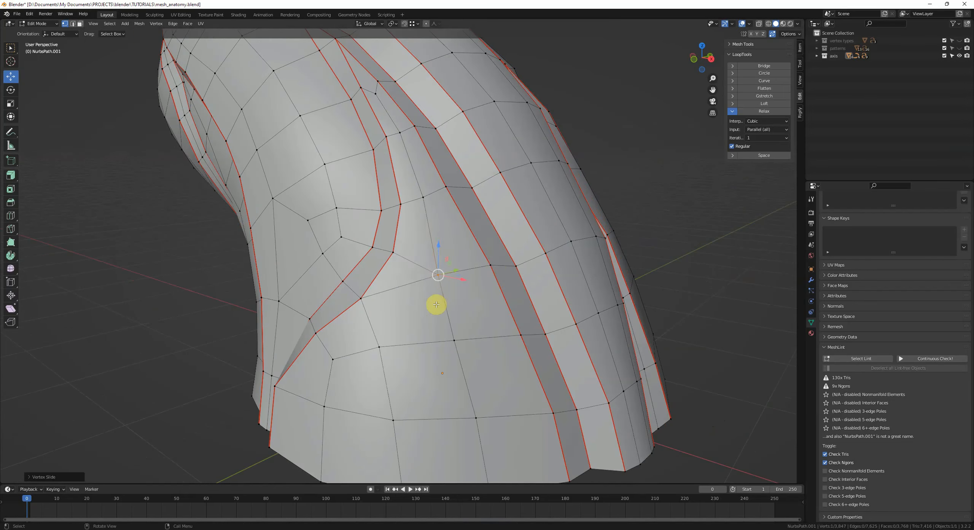
pyautogui.moveTo(437, 305); pyautogui.dragTo(444, 275, button='middle')
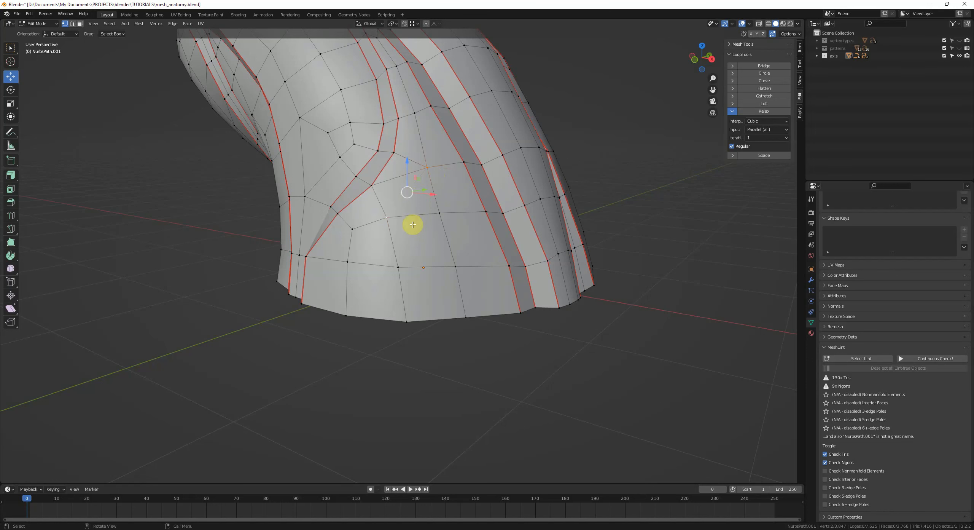
pyautogui.press('2')
pyautogui.click(411, 180)
pyautogui.hotkey('ctrl', 'x')
pyautogui.keyDown('shift'); pyautogui.moveTo(431, 181); pyautogui.dragTo(439, 231, button='middle'); pyautogui.keyUp('shift')
pyautogui.press('1')
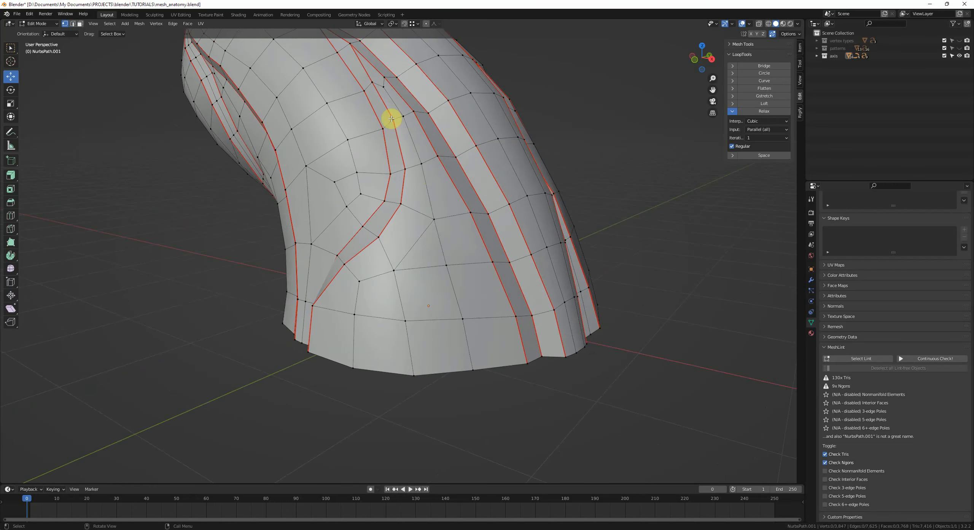
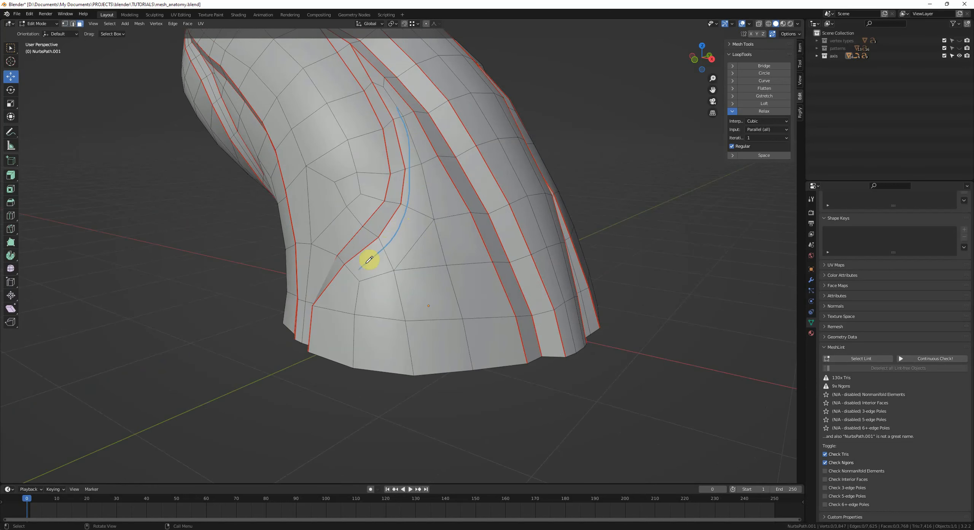
# Step: Add a loop cut around the trunk just above the base
pyautogui.moveTo(473, 205); pyautogui.dragTo(459, 206, button='middle')
pyautogui.hotkey('ctrl', 'r')
pyautogui.doubleClick(396, 316)
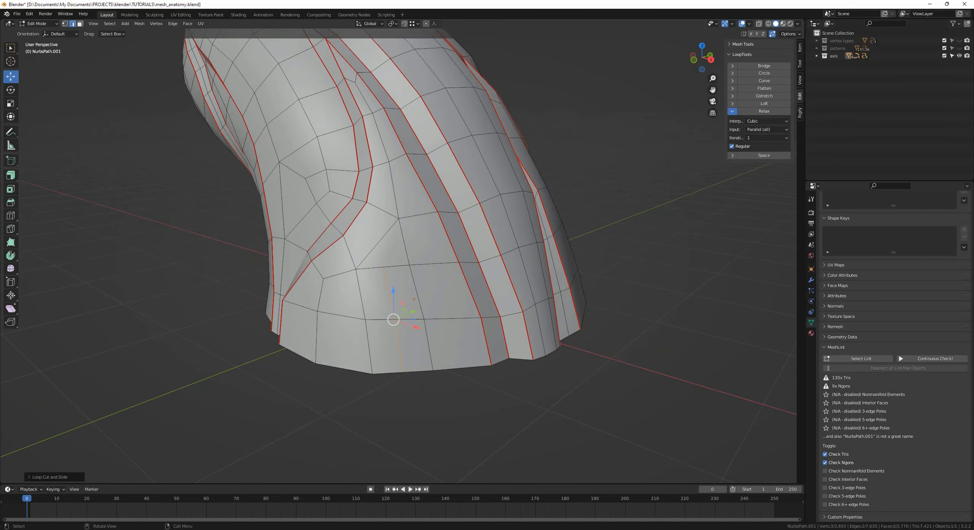
# Step: Select a vertex near the trunk base and slide it along its edge with Vertex Slide
pyautogui.press('1')
pyautogui.click(393, 265)
pyautogui.press('g')
pyautogui.press('g')
pyautogui.click(398, 284)
# Step: Select an edge near the trunk base, slide it with Edge Slide, and deselect everything
pyautogui.press('2')
pyautogui.click(419, 296)
pyautogui.keyDown('shift'); pyautogui.click(428, 330); pyautogui.keyUp('shift')
pyautogui.press('g')
pyautogui.press('g')
pyautogui.click(437, 328)
pyautogui.hotkey('alt', 'a')
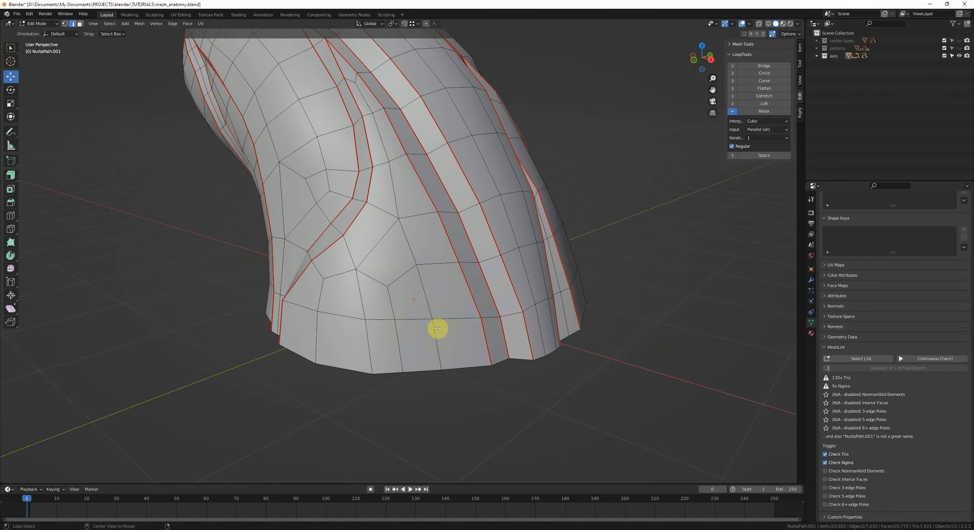
pyautogui.hotkey('alt', 'a')
pyautogui.press('1')
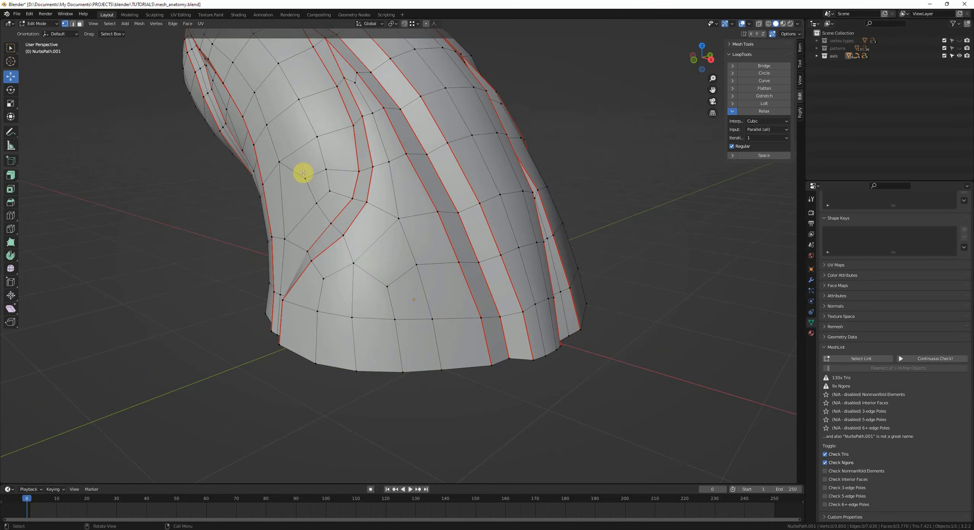
pyautogui.press('2')
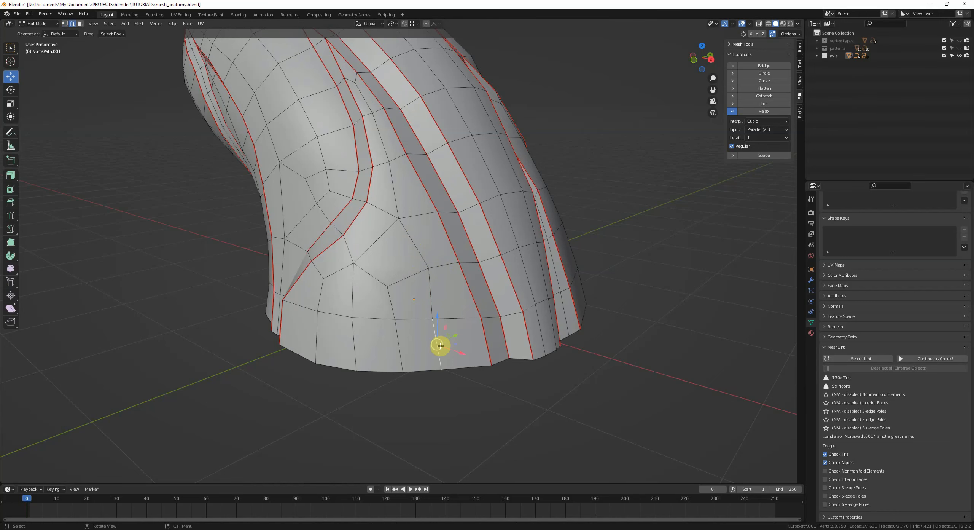
# Step: Run MeshLint's Select Lint to highlight the remaining problem elements
pyautogui.scroll(-3, 450, 345)
pyautogui.keyDown('shift'); pyautogui.moveTo(435, 213); pyautogui.dragTo(442, 242, button='middle'); pyautogui.keyUp('shift')
pyautogui.click(878, 360)
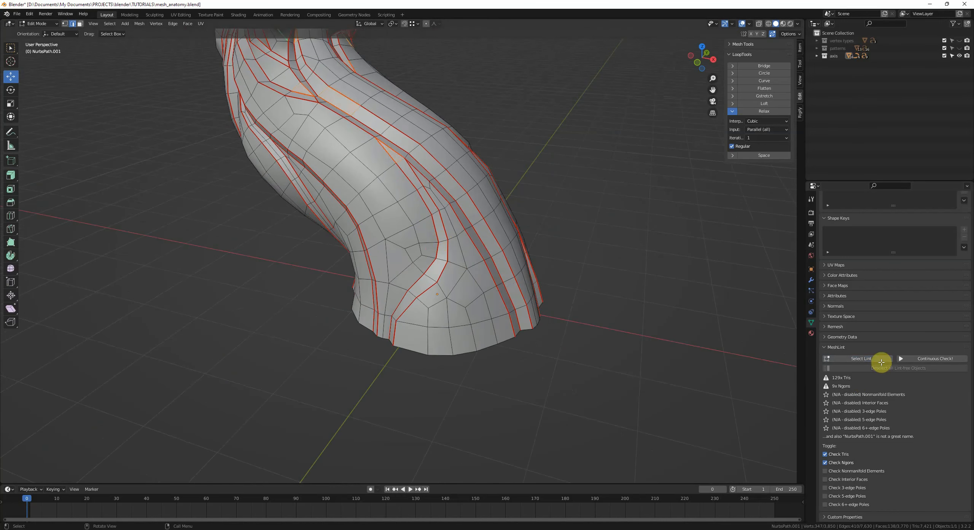
# Step: Add a loop cut across the lower trunk near the base
pyautogui.moveTo(563, 244); pyautogui.dragTo(527, 253, button='middle')
pyautogui.keyDown('shift'); pyautogui.moveTo(525, 255); pyautogui.dragTo(524, 316, button='middle'); pyautogui.keyUp('shift')
pyautogui.scroll(1, 524, 315)
pyautogui.hotkey('ctrl', 'r')
pyautogui.click(545, 300)
pyautogui.rightClick(545, 300)
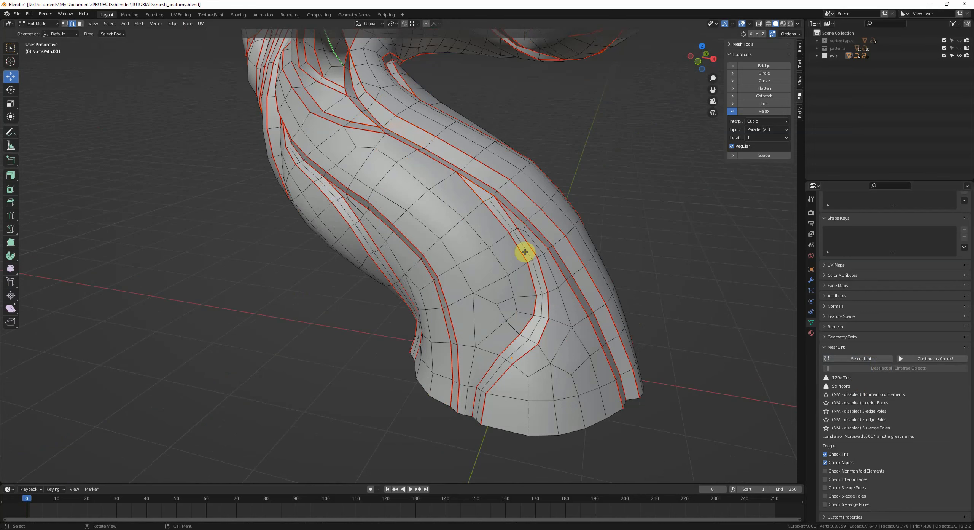
# Step: Grab a vertex on the upper trunk and move it slightly to even out the faces
pyautogui.press('1')
pyautogui.click(489, 200)
pyautogui.press('g')
pyautogui.click(493, 206)
pyautogui.keyDown('alt'); pyautogui.click(528, 437); pyautogui.keyUp('alt')
# Step: Orbit around the trunk and rerun Select Lint to locate the flagged faces
pyautogui.keyDown('shift'); pyautogui.moveTo(524, 437); pyautogui.dragTo(436, 392, button='middle'); pyautogui.keyUp('shift')
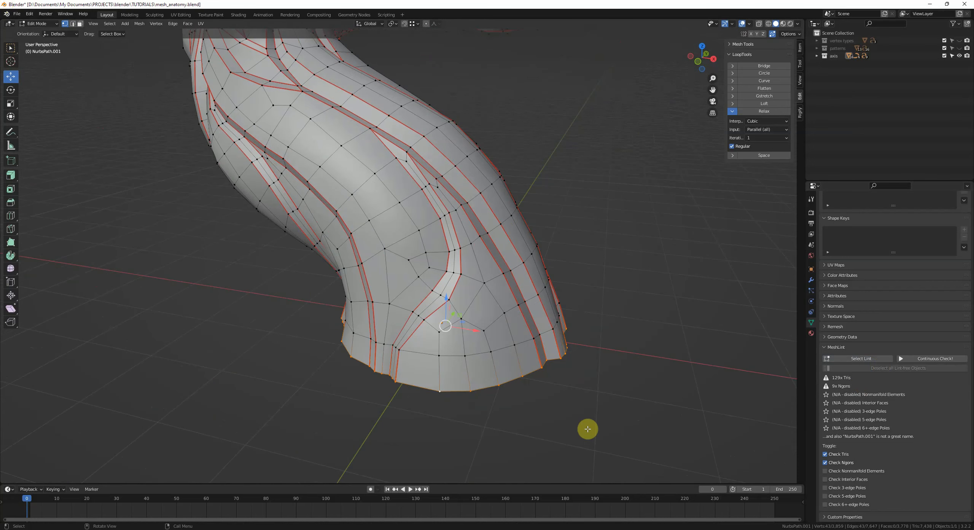
pyautogui.scroll(-2, 641, 412)
pyautogui.moveTo(601, 354); pyautogui.dragTo(567, 310, button='middle')
pyautogui.keyDown('shift'); pyautogui.moveTo(546, 298); pyautogui.dragTo(588, 369, button='middle'); pyautogui.keyUp('shift')
pyautogui.scroll(1, 590, 369)
pyautogui.click(865, 360)
pyautogui.moveTo(593, 323); pyautogui.dragTo(500, 337, button='middle')
pyautogui.scroll(3, 505, 341)
pyautogui.scroll(3, 498, 335)
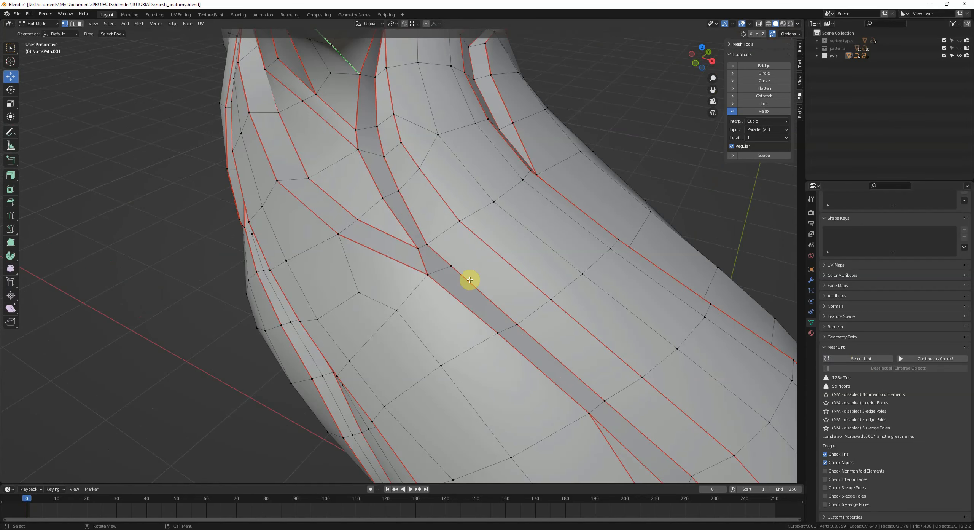
# Step: Cut a new edge across a face on the upper trunk with the Knife tool
pyautogui.click(450, 298)
pyautogui.keyDown('shift'); pyautogui.moveTo(479, 239); pyautogui.dragTo(456, 316, button='middle'); pyautogui.keyUp('shift')
pyautogui.scroll(2, 456, 315)
pyautogui.scroll(-2, 456, 316)
pyautogui.moveTo(411, 287); pyautogui.dragTo(415, 285, button='middle')
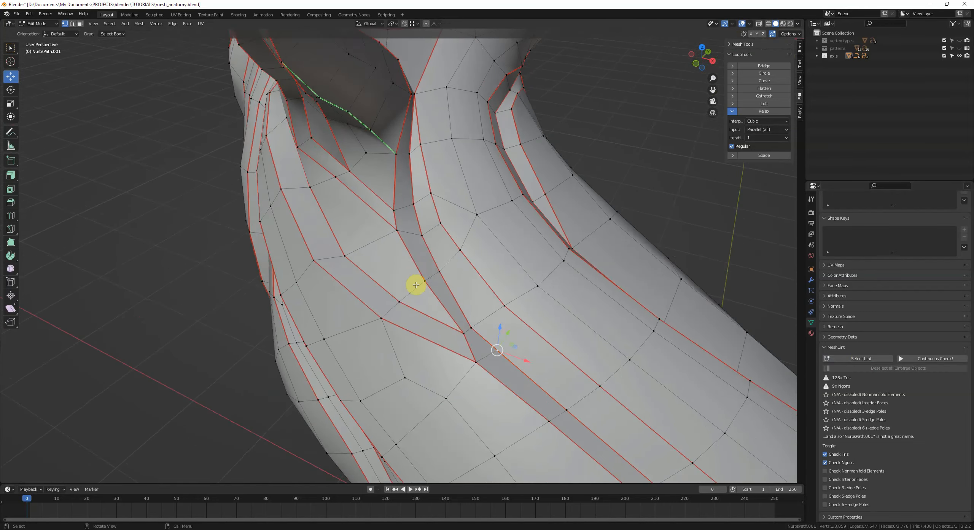
pyautogui.scroll(-1, 415, 285)
pyautogui.moveTo(458, 311)
pyautogui.keyDown('shift'); pyautogui.mouseDown(button='middle')
pyautogui.moveTo(461, 298)
pyautogui.moveTo(450, 296)
pyautogui.moveTo(449, 317)
pyautogui.mouseUp(button='middle'); pyautogui.keyUp('shift')
pyautogui.scroll(1, 449, 301)
pyautogui.scroll(2, 449, 302)
pyautogui.press('k')
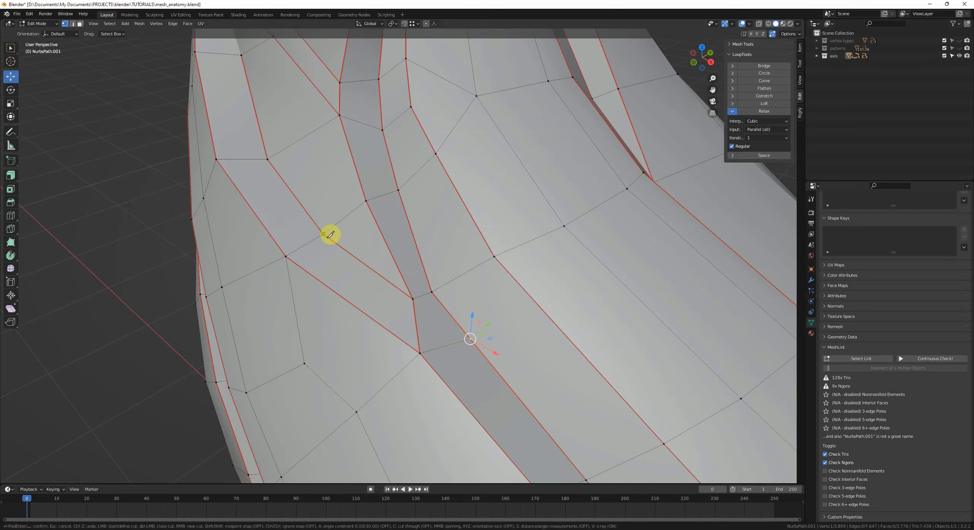
pyautogui.click(453, 320)
pyautogui.press('Return')
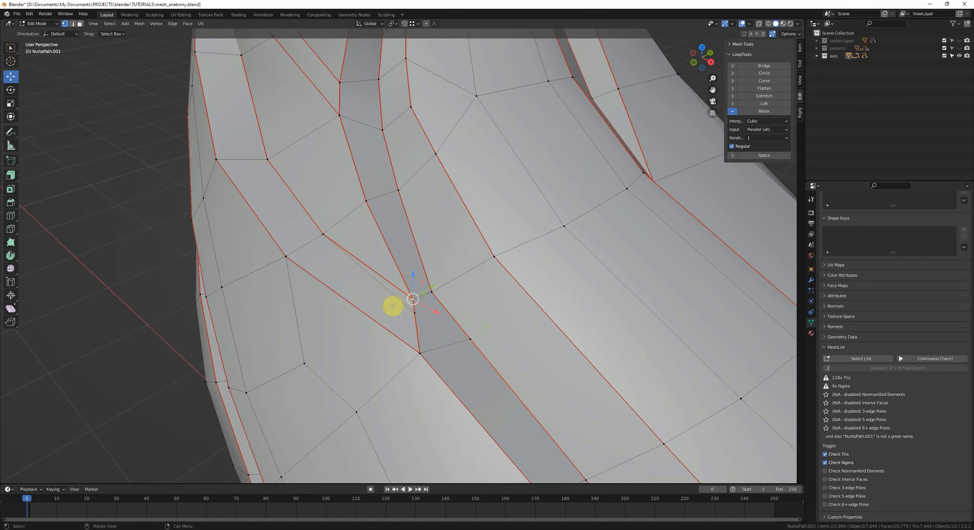
# Step: Frame the new vertex and slide it along its edges with Vertex Slide
pyautogui.press('KP_Decimal')
pyautogui.scroll(-14, 402, 268)
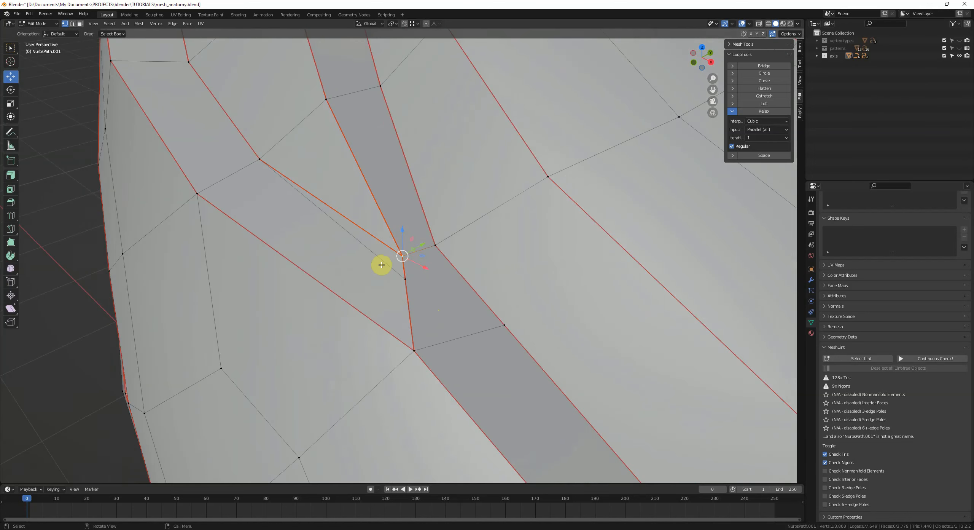
pyautogui.press('`')
pyautogui.moveTo(380, 265); pyautogui.dragTo(406, 280, button='middle')
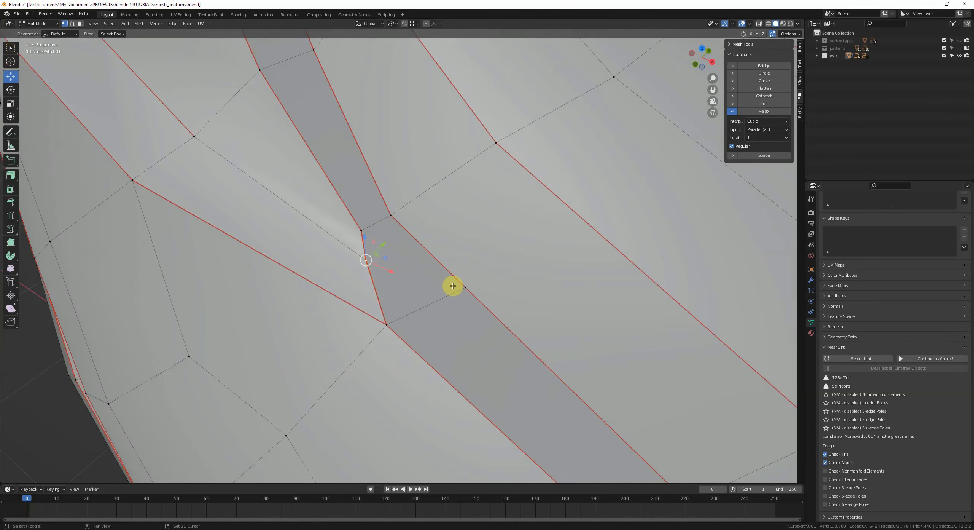
pyautogui.moveTo(477, 298); pyautogui.dragTo(437, 282, button='middle')
pyautogui.hotkey('shift', 'v')
pyautogui.click(483, 304)
pyautogui.scroll(-2, 457, 280)
pyautogui.press('g')
pyautogui.press('g')
pyautogui.click(511, 362)
pyautogui.moveTo(511, 363); pyautogui.dragTo(430, 323, button='middle')
pyautogui.press('2')
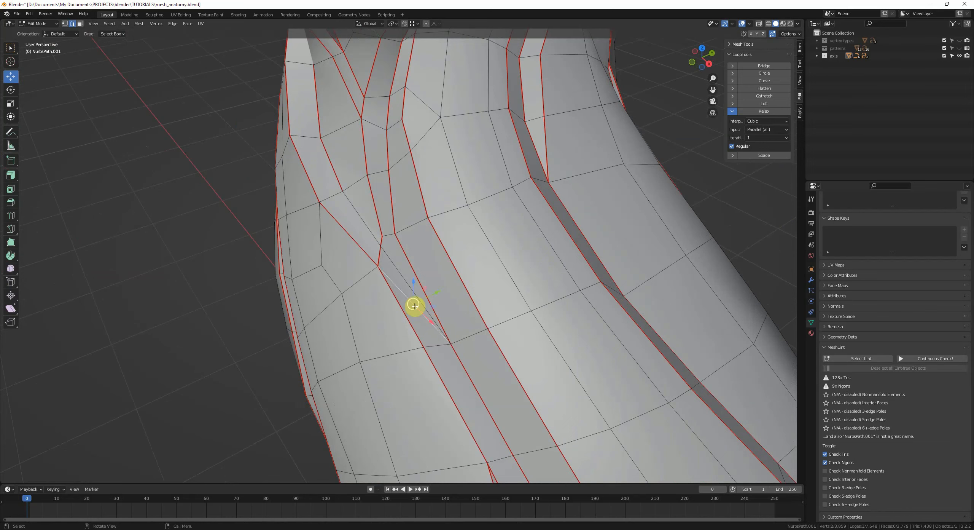
# Step: Slide a vertex near the knife cut along its edges, checking the shading in Object Mode
pyautogui.press('1')
pyautogui.click(381, 247)
pyautogui.press('g')
pyautogui.press('g')
pyautogui.click(376, 244)
pyautogui.moveTo(376, 243); pyautogui.dragTo(427, 295, button='middle')
pyautogui.press('g')
pyautogui.press('g')
pyautogui.click(427, 300)
pyautogui.press('Tab')
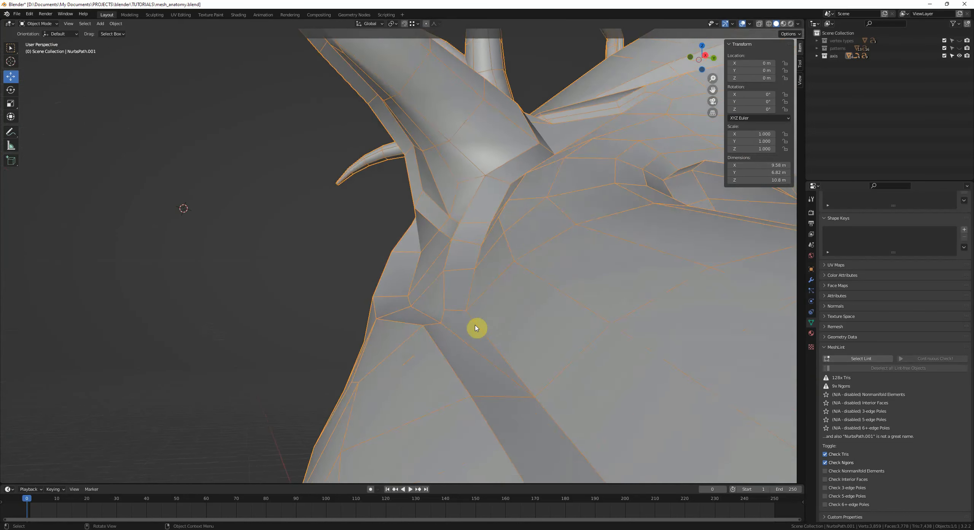
pyautogui.moveTo(476, 329); pyautogui.dragTo(493, 365, button='middle')
pyautogui.press('Tab')
# Step: Mark a trunk edge as sharp, apply an Edge menu command to it, and deselect everything
pyautogui.click(409, 270)
pyautogui.press('q')
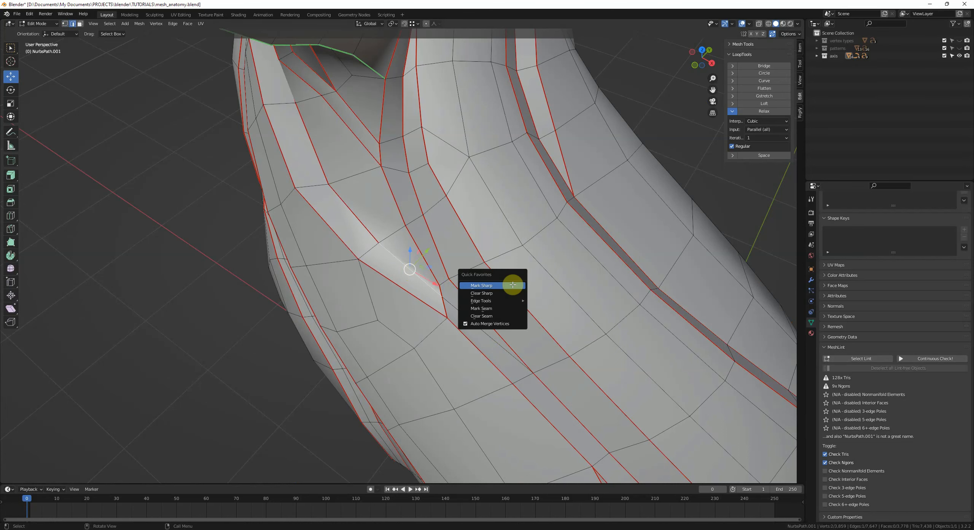
pyautogui.click(514, 285)
pyautogui.hotkey('alt', 'a')
pyautogui.moveTo(513, 289); pyautogui.dragTo(502, 296, button='middle')
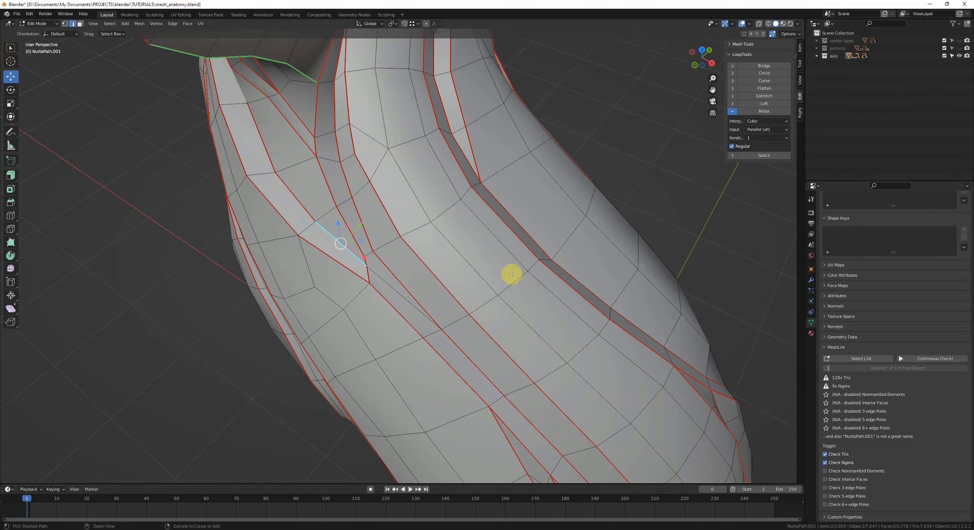
pyautogui.hotkey('ctrl', 'e')
pyautogui.click(479, 214)
pyautogui.hotkey('alt', 'a')
# Step: Select an edge on the trunk and slide it with Edge Slide
pyautogui.moveTo(459, 271); pyautogui.dragTo(383, 254, button='middle')
pyautogui.click(383, 254)
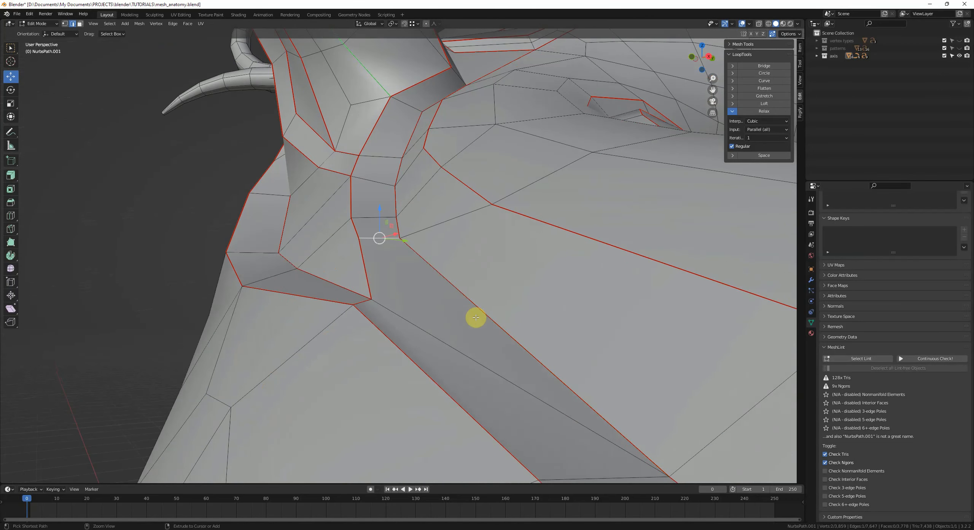
pyautogui.press('g')
pyautogui.press('g')
pyautogui.click(413, 299)
pyautogui.moveTo(413, 300); pyautogui.dragTo(408, 303, button='middle')
# Step: Select a nearby vertex, slide it along its edge, and deselect all
pyautogui.press('1')
pyautogui.click(340, 213)
pyautogui.press('g')
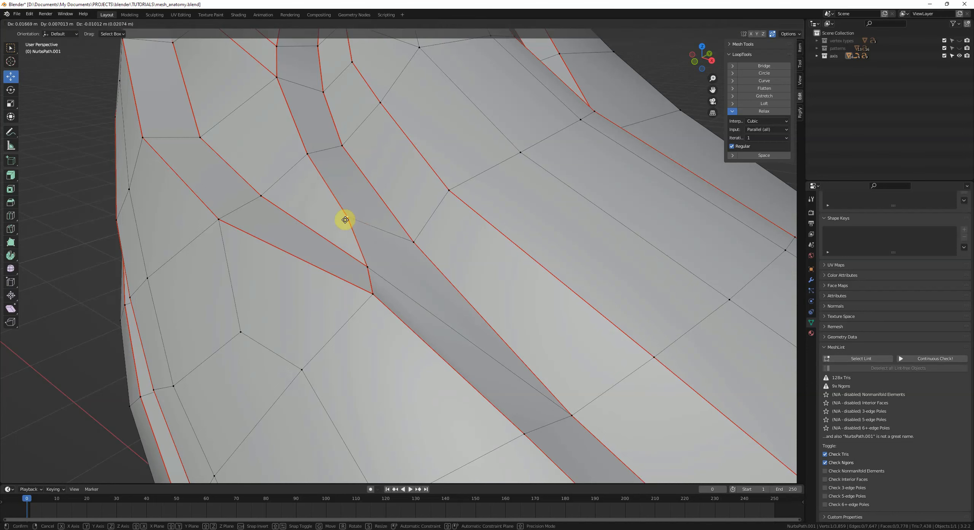
pyautogui.click(347, 219)
pyautogui.hotkey('alt', 'a')
# Step: Add a loop cut across the upper trunk below the branch fork
pyautogui.scroll(-3, 398, 231)
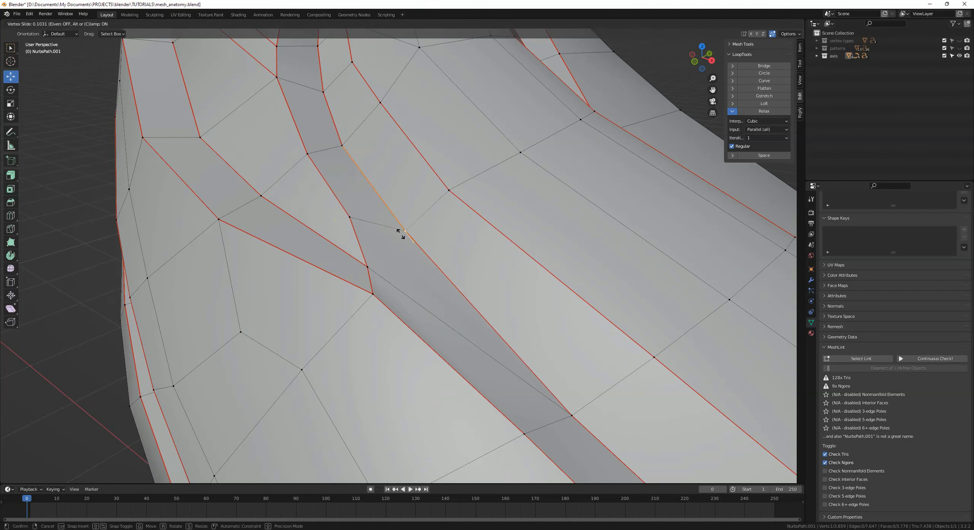
pyautogui.moveTo(398, 230)
pyautogui.mouseDown(button='middle')
pyautogui.moveTo(394, 222)
pyautogui.moveTo(483, 299)
pyautogui.moveTo(484, 270)
pyautogui.moveTo(369, 246)
pyautogui.moveTo(450, 293)
pyautogui.moveTo(385, 243)
pyautogui.mouseUp(button='middle')
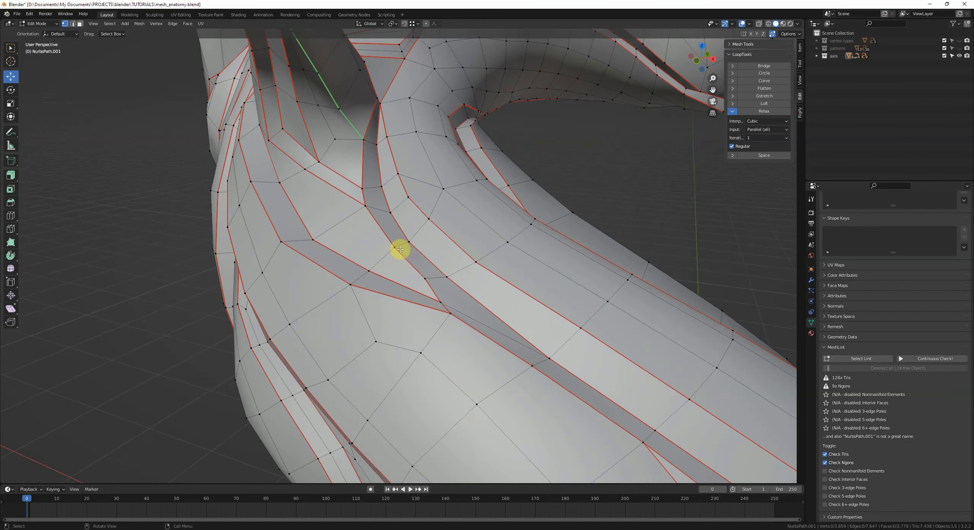
pyautogui.scroll(-3, 447, 254)
pyautogui.moveTo(437, 270); pyautogui.dragTo(447, 320, button='middle')
pyautogui.scroll(3, 537, 289)
pyautogui.scroll(3, 447, 320)
pyautogui.scroll(1, 447, 320)
pyautogui.hotkey('ctrl', 'r')
pyautogui.click(361, 236)
pyautogui.click(311, 330)
# Step: Slide the new edge loop along the trunk
pyautogui.press('g')
pyautogui.press('g')
pyautogui.click(317, 318)
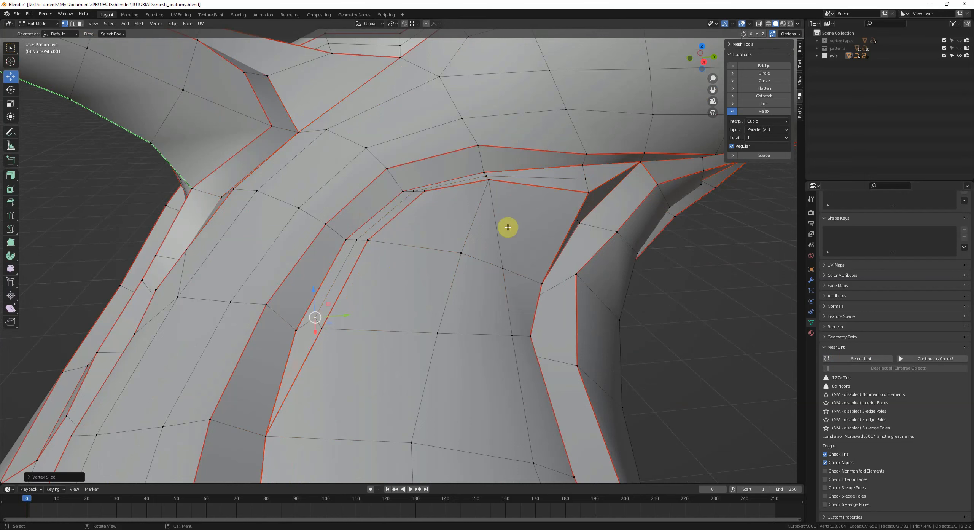
# Step: Slide a vertex near the branch fork along its edges with Vertex Slide
pyautogui.click(586, 178)
pyautogui.press('g')
pyautogui.press('g')
pyautogui.click(565, 172)
pyautogui.press('g')
pyautogui.press('g')
pyautogui.click(586, 176)
# Step: Run Select Lint and inspect the flagged elements across the bonsai, toggling X-ray
pyautogui.scroll(-6, 532, 290)
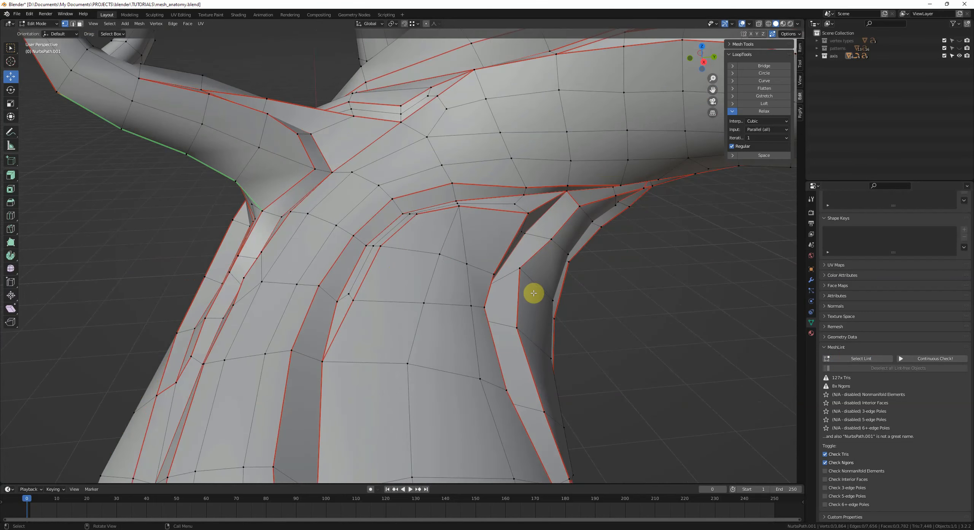
pyautogui.click(861, 359)
pyautogui.moveTo(665, 358); pyautogui.dragTo(476, 359, button='middle')
pyautogui.scroll(-4, 471, 231)
pyautogui.hotkey('alt', 'z')
pyautogui.scroll(6, 407, 298)
pyautogui.hotkey('alt', 'a')
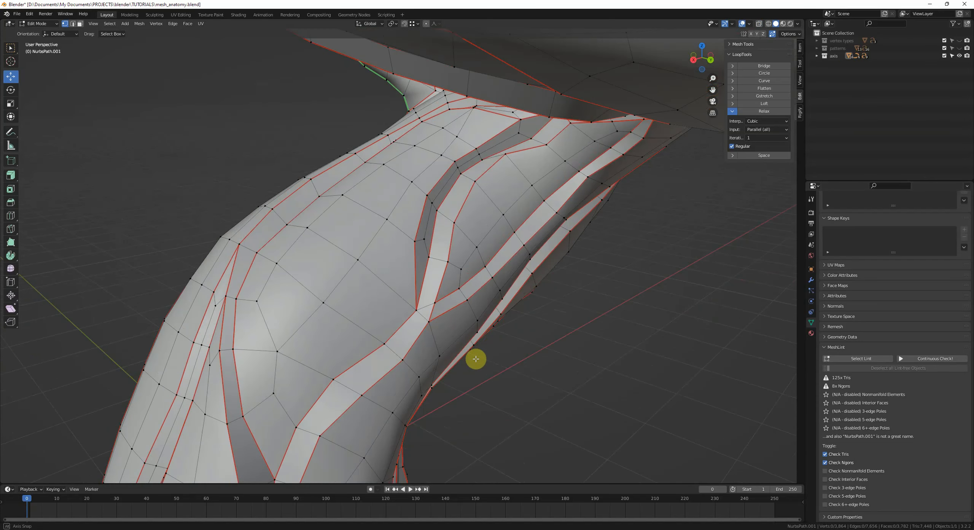
pyautogui.scroll(-2, 475, 358)
pyautogui.scroll(-3, 444, 299)
pyautogui.hotkey('alt', 'z')
pyautogui.moveTo(464, 323); pyautogui.dragTo(493, 309, button='middle')
pyautogui.hotkey('alt', 'z')
pyautogui.hotkey('alt', 'z')
pyautogui.click(868, 359)
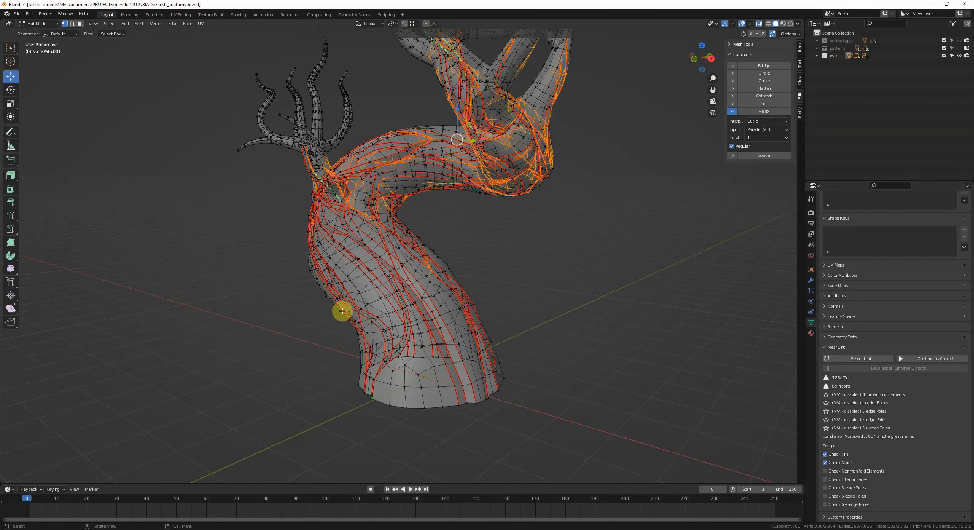
pyautogui.moveTo(299, 238); pyautogui.dragTo(369, 195, button='middle')
pyautogui.hotkey('alt', 'a')
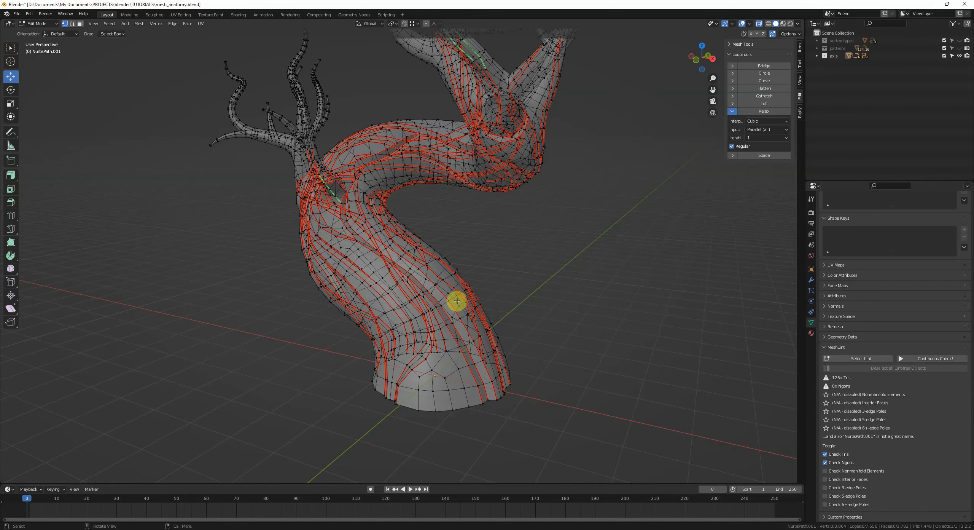
pyautogui.hotkey('alt', 'z')
pyautogui.moveTo(457, 301); pyautogui.dragTo(411, 291, button='middle')
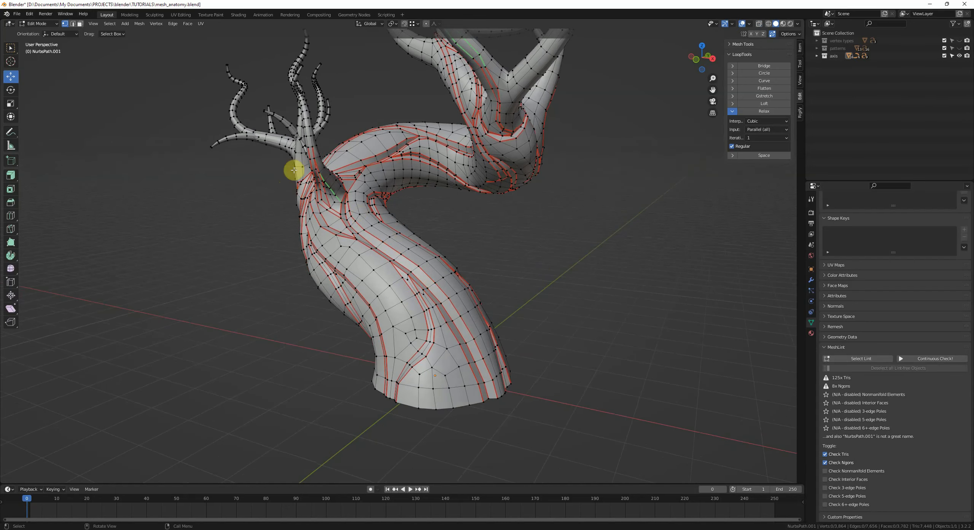
pyautogui.moveTo(395, 246); pyautogui.dragTo(508, 291, button='middle')
pyautogui.click(861, 358)
# Step: Rerun Select Lint and examine the flagged areas around the trunk and branch fork
pyautogui.keyDown('alt'); pyautogui.click(359, 393); pyautogui.keyUp('alt')
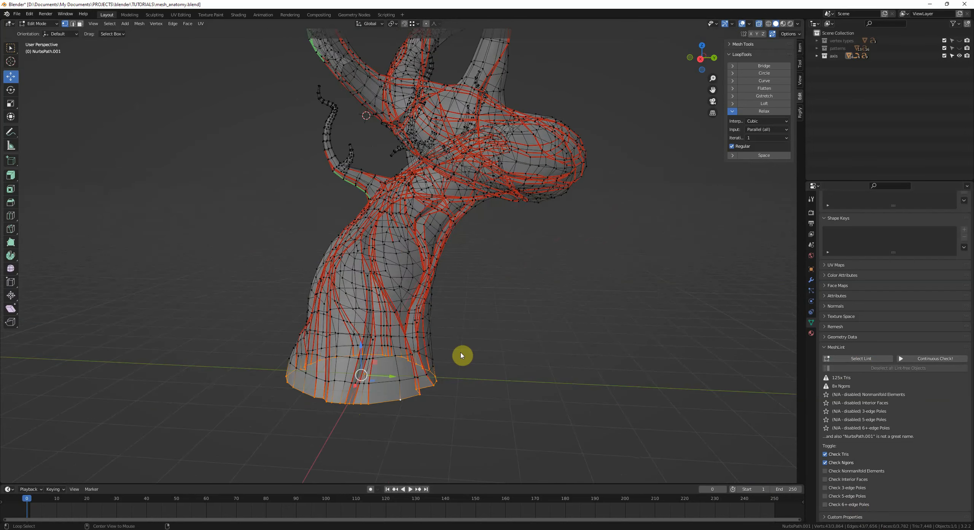
pyautogui.moveTo(461, 354); pyautogui.dragTo(708, 370, button='middle')
pyautogui.click(842, 360)
pyautogui.scroll(3, 493, 313)
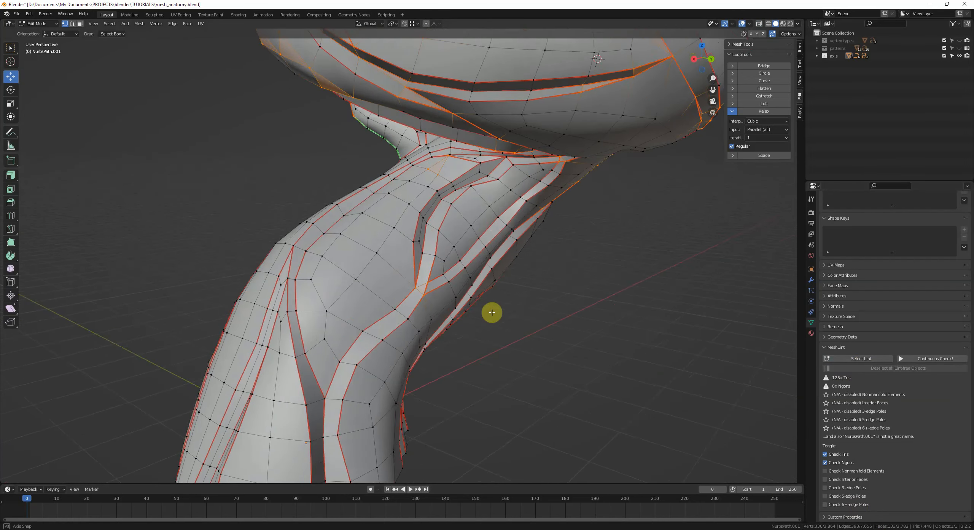
pyautogui.scroll(-5, 443, 173)
pyautogui.moveTo(406, 289); pyautogui.dragTo(374, 265, button='middle')
pyautogui.hotkey('alt', 'a')
pyautogui.scroll(6, 439, 298)
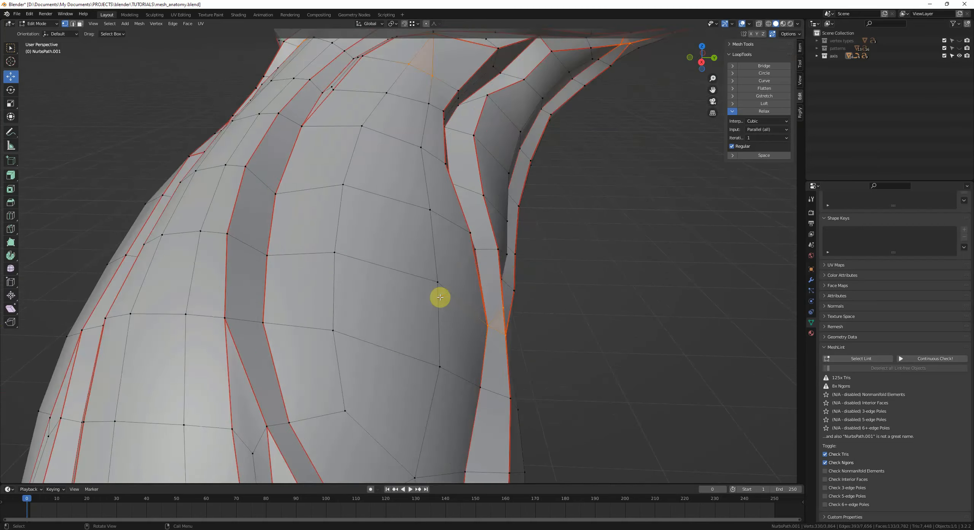
pyautogui.scroll(-3, 449, 288)
pyautogui.moveTo(459, 278); pyautogui.dragTo(423, 195, button='middle')
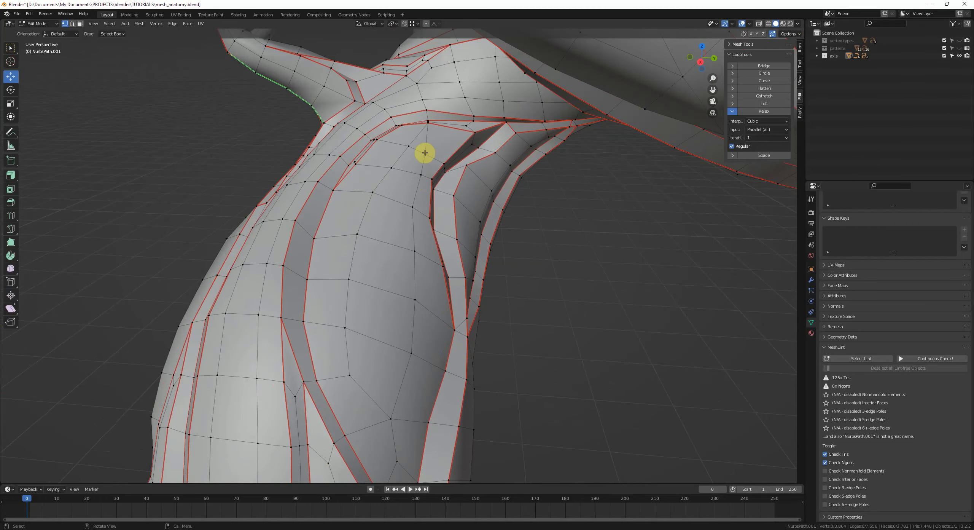
pyautogui.moveTo(424, 153); pyautogui.dragTo(449, 157, button='middle')
pyautogui.keyDown('shift'); pyautogui.moveTo(386, 146); pyautogui.dragTo(435, 160, button='middle'); pyautogui.keyUp('shift')
# Step: Dissolve an edge near the branch fork
pyautogui.keyDown('shift'); pyautogui.click(440, 203); pyautogui.keyUp('shift')
pyautogui.scroll(4, 451, 203)
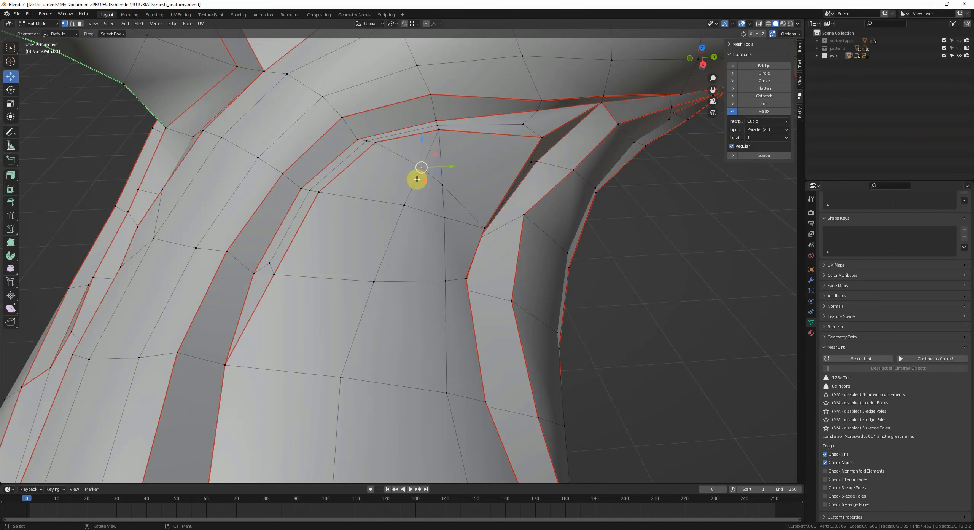
pyautogui.press('2')
pyautogui.click(427, 160)
pyautogui.hotkey('ctrl', 'x')
pyautogui.press('1')
# Step: Knife-cut a new edge across the face beside the branch fork
pyautogui.click(422, 170)
pyautogui.moveTo(422, 170); pyautogui.dragTo(373, 209)
pyautogui.click(405, 205)
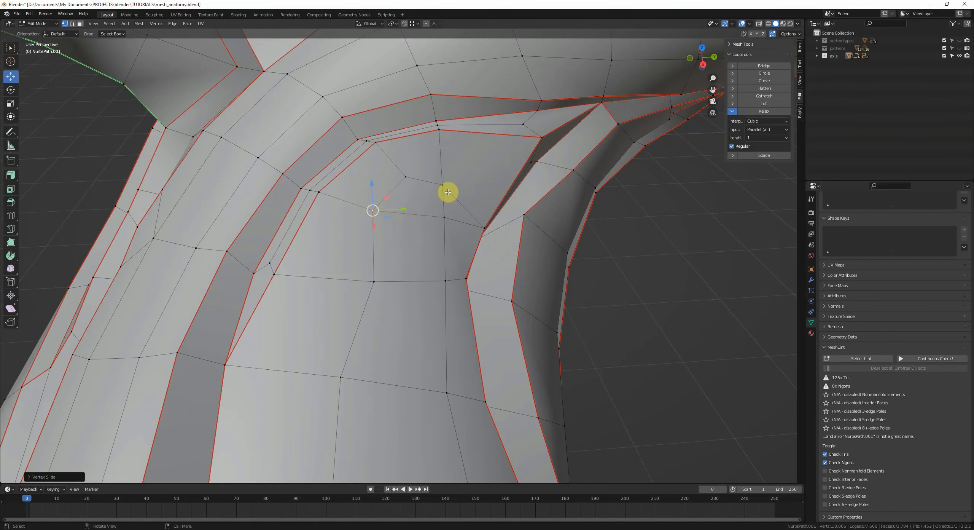
pyautogui.moveTo(448, 193); pyautogui.dragTo(445, 157, button='middle')
pyautogui.click(464, 163)
pyautogui.press('k')
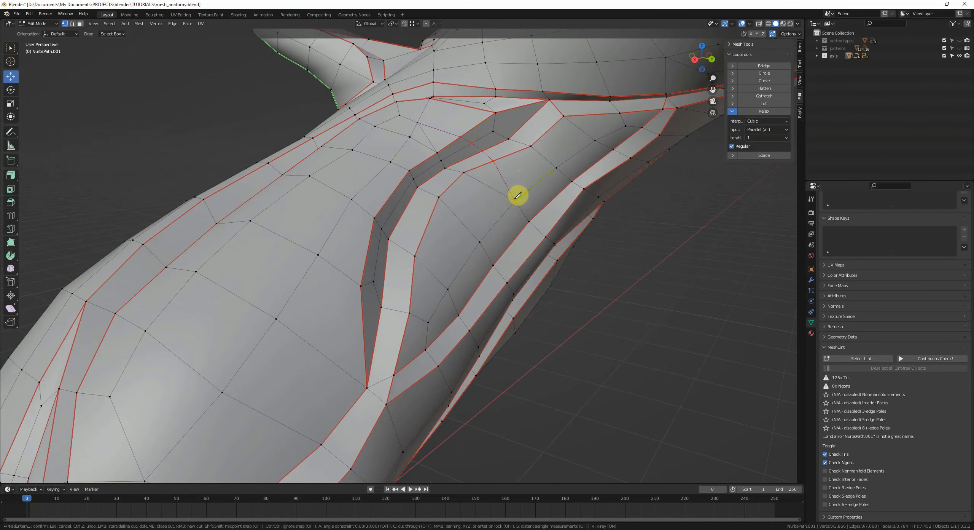
pyautogui.press('Return')
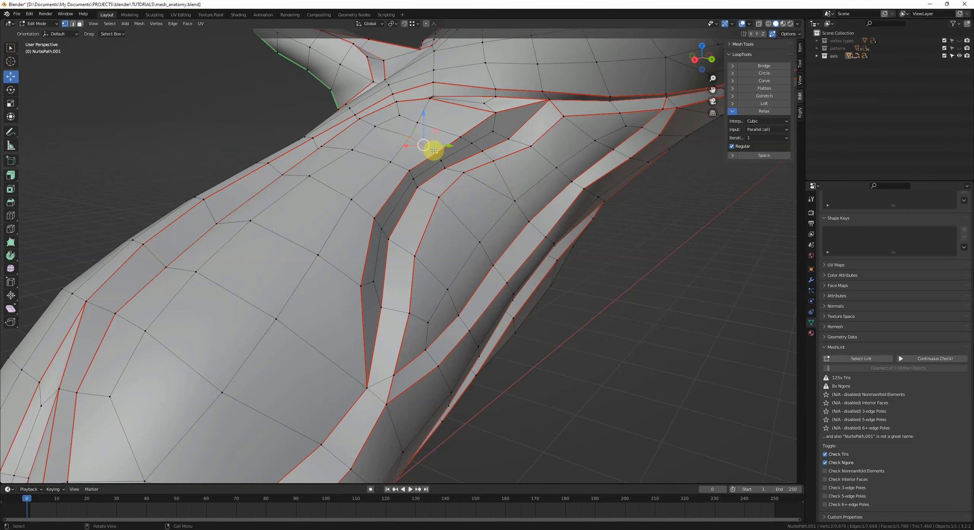
# Step: Knife-cut an edge from the fork down across the trunk faces
pyautogui.click(480, 195)
pyautogui.moveTo(460, 169); pyautogui.dragTo(489, 184, button='middle')
pyautogui.press('k')
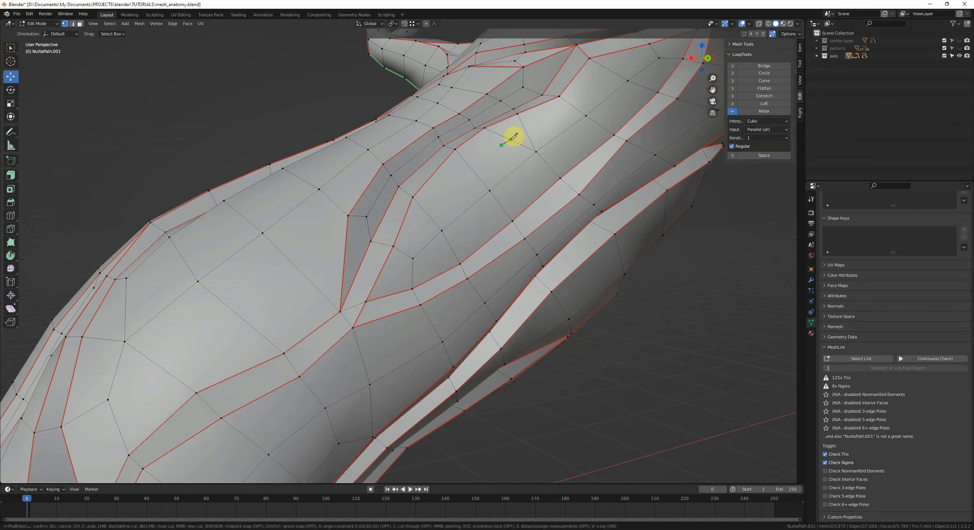
pyautogui.click(513, 137)
pyautogui.click(399, 259)
pyautogui.press('Return')
# Step: Vertex-slide the new cut's vertices along their edges to space them evenly
pyautogui.click(511, 143)
pyautogui.press('g')
pyautogui.press('g')
pyautogui.click(501, 147)
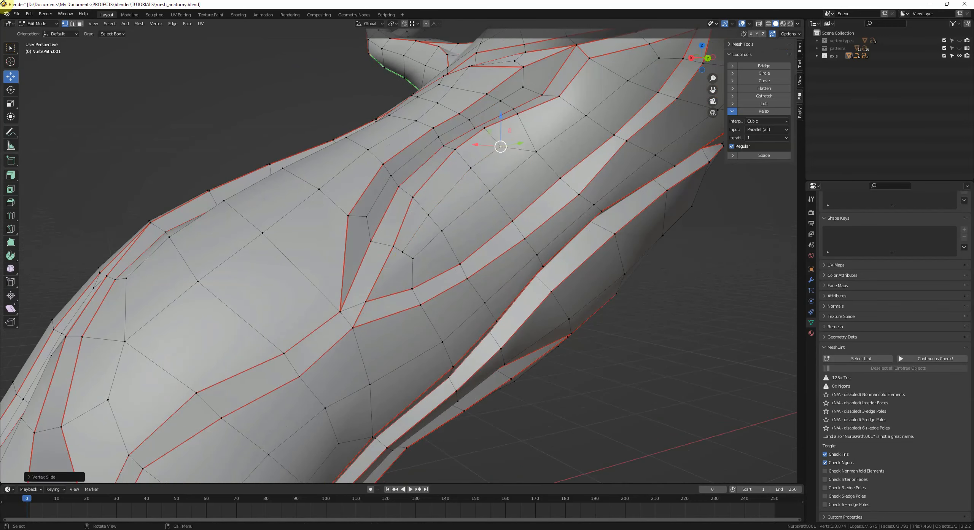
pyautogui.click(490, 192)
pyautogui.keyDown('shift'); pyautogui.click(443, 232); pyautogui.keyUp('shift')
pyautogui.keyDown('shift'); pyautogui.click(415, 260); pyautogui.keyUp('shift')
pyautogui.press('g')
pyautogui.press('g')
pyautogui.click(467, 256)
pyautogui.click(533, 153)
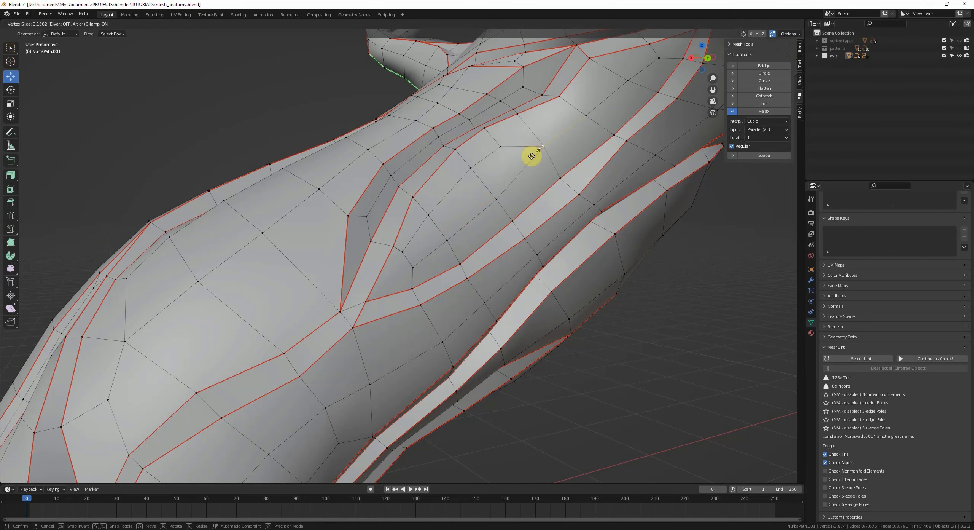
pyautogui.press('g')
pyautogui.press('g')
pyautogui.click(496, 148)
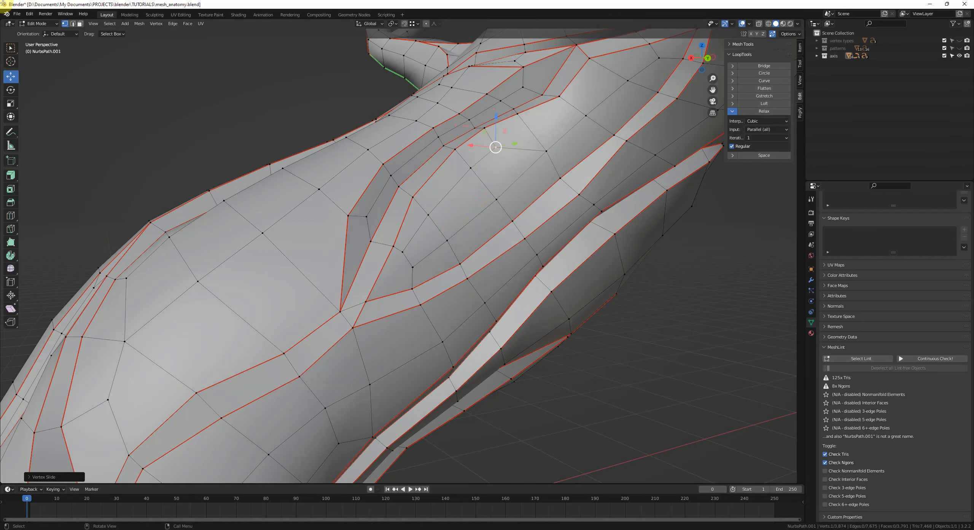
pyautogui.moveTo(496, 148); pyautogui.dragTo(524, 192, button='middle')
pyautogui.scroll(2, 463, 209)
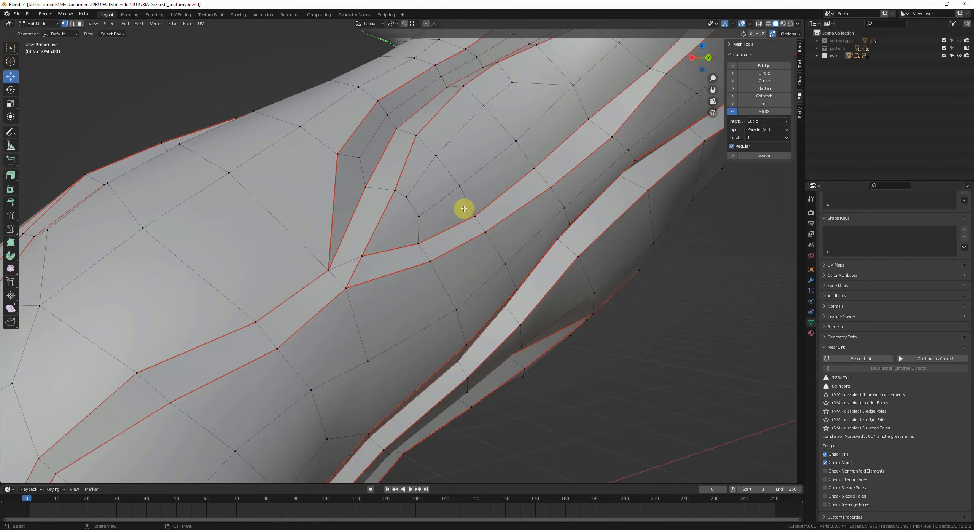
# Step: Knife-cut an edge from the fork vertex up to a vertex on the trunk
pyautogui.moveTo(463, 209); pyautogui.dragTo(474, 209, button='middle')
pyautogui.scroll(2, 459, 230)
pyautogui.moveTo(431, 246); pyautogui.dragTo(388, 274, button='middle')
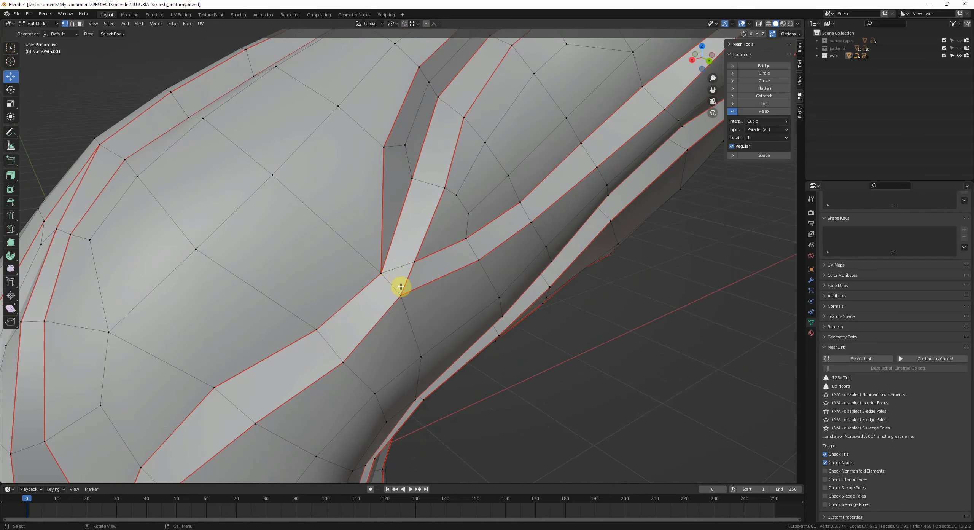
pyautogui.press('k')
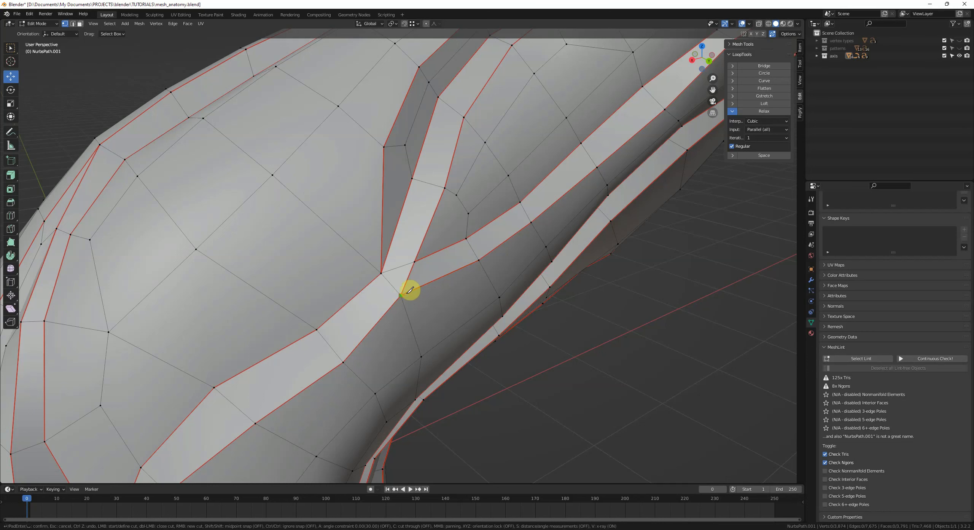
pyautogui.click(364, 288)
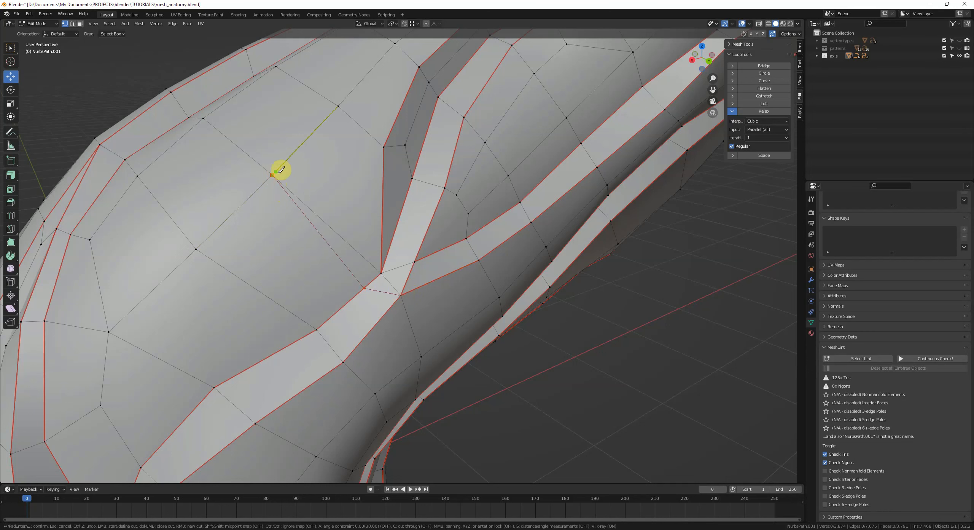
pyautogui.click(280, 171)
pyautogui.press('Return')
# Step: Knife-cut a second edge from the fork toward the upper trunk vertex
pyautogui.moveTo(398, 278); pyautogui.dragTo(397, 274, button='middle')
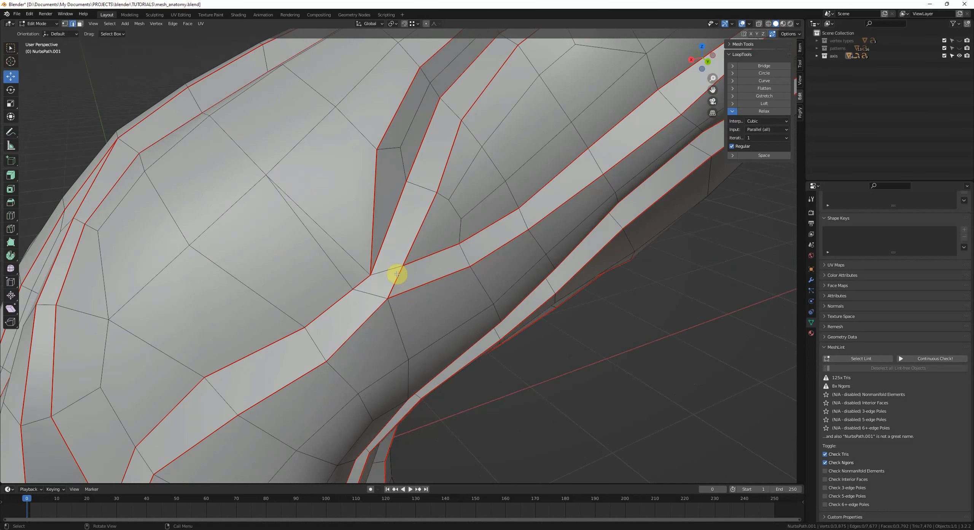
pyautogui.press('k')
pyautogui.click(370, 274)
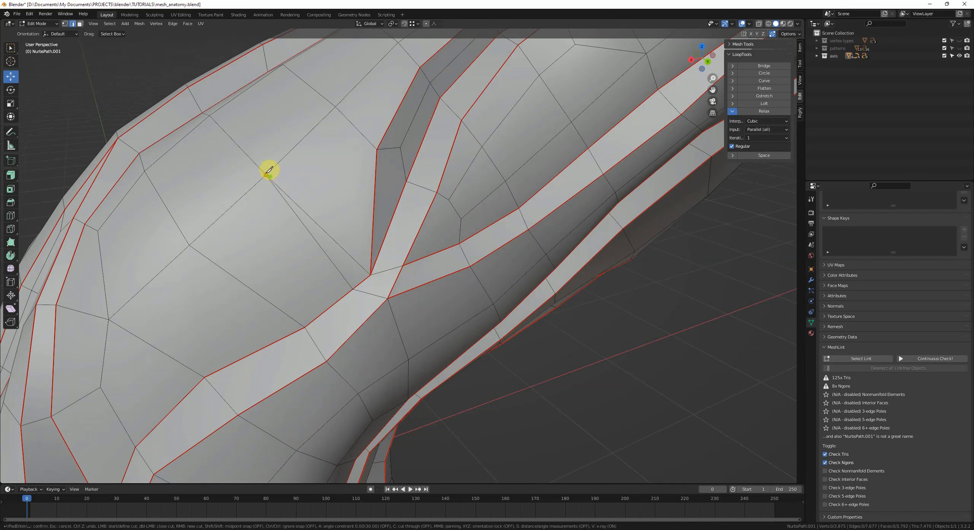
pyautogui.click(267, 174)
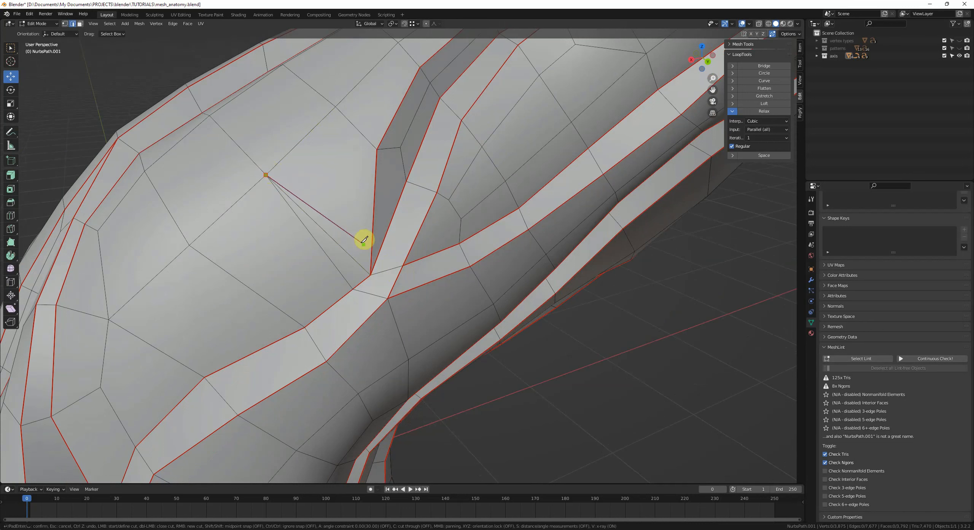
pyautogui.press('Return')
# Step: Move a vertex beside the branch fork to even out the surrounding faces
pyautogui.press('1')
pyautogui.click(457, 221)
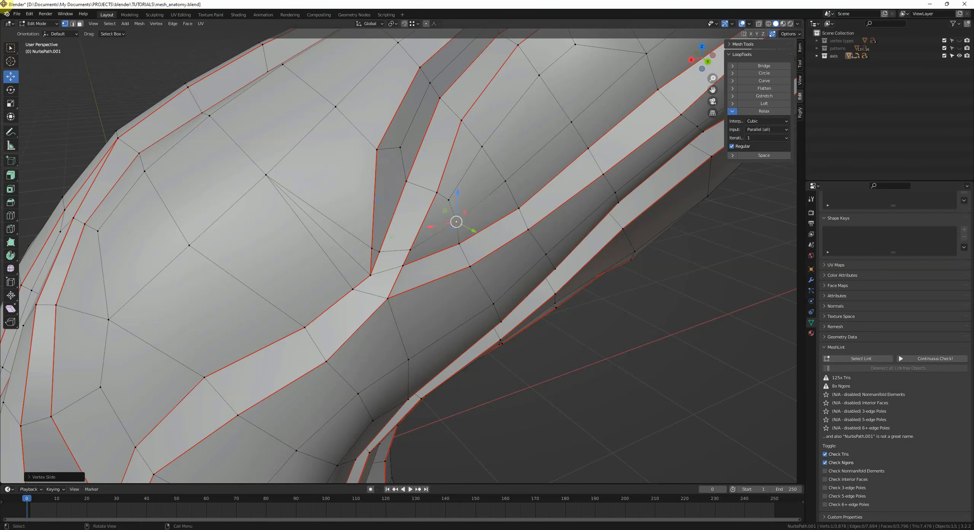
pyautogui.click(450, 199)
pyautogui.press('g')
pyautogui.click(465, 182)
pyautogui.click(485, 201)
# Step: Connect two vertices along the branch's inner border with a new edge
pyautogui.keyDown('shift'); pyautogui.moveTo(482, 271); pyautogui.dragTo(500, 259, button='middle'); pyautogui.keyUp('shift')
pyautogui.moveTo(432, 252)
pyautogui.mouseDown(button='middle')
pyautogui.moveTo(391, 245)
pyautogui.moveTo(402, 224)
pyautogui.moveTo(415, 244)
pyautogui.mouseUp(button='middle')
pyautogui.hotkey('ctrl', 'r')
pyautogui.click(381, 233)
pyautogui.click(414, 130)
pyautogui.keyDown('shift'); pyautogui.click(380, 233); pyautogui.keyUp('shift')
pyautogui.press('j')
pyautogui.scroll(1, 418, 246)
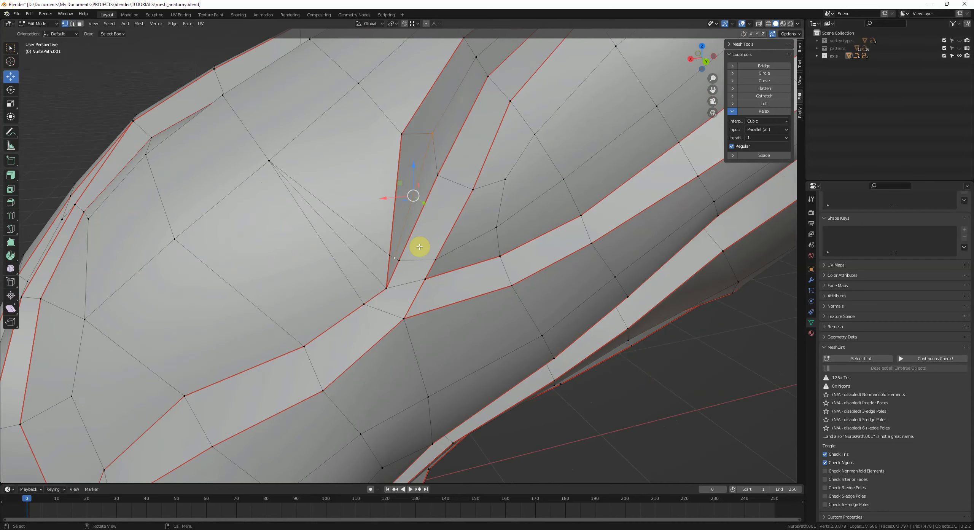
# Step: Vertex-slide both ends of the new edge along the branch border
pyautogui.click(432, 132)
pyautogui.press('g')
pyautogui.press('g')
pyautogui.click(422, 166)
pyautogui.click(394, 255)
pyautogui.press('g')
pyautogui.press('g')
pyautogui.click(399, 241)
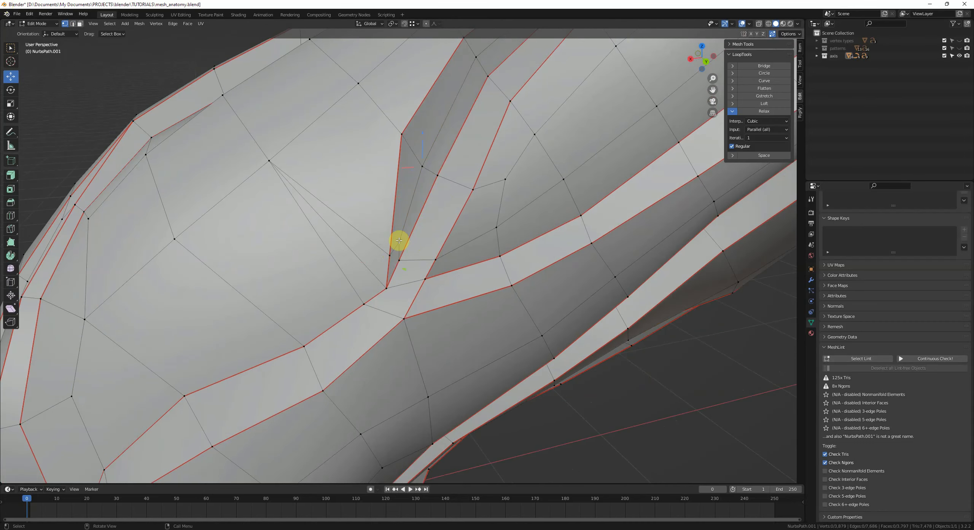
# Step: Try dissolving an edge at the branch fork and undo it
pyautogui.press('2')
pyautogui.scroll(-2, 362, 258)
pyautogui.moveTo(362, 257); pyautogui.dragTo(432, 262, button='middle')
pyautogui.hotkey('ctrl', 'x')
pyautogui.press('1')
pyautogui.scroll(-2, 491, 299)
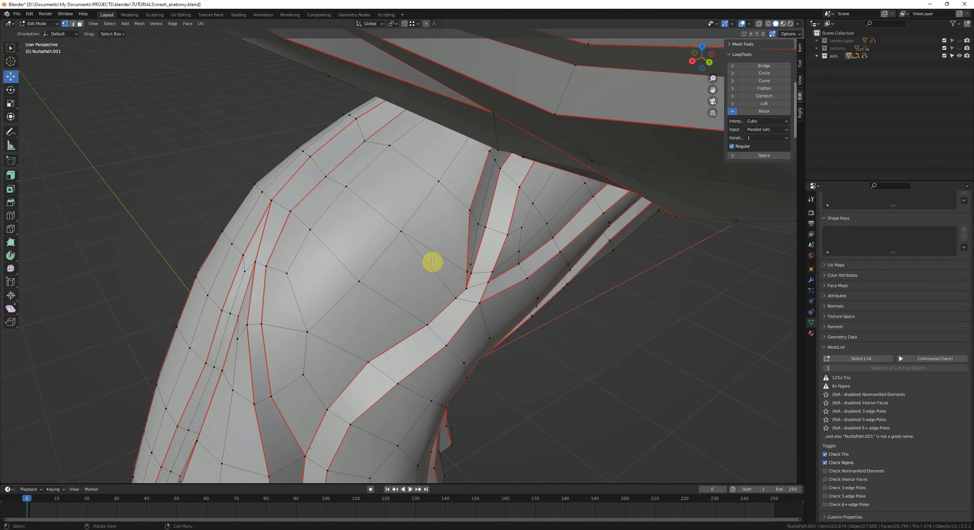
pyautogui.press('e')
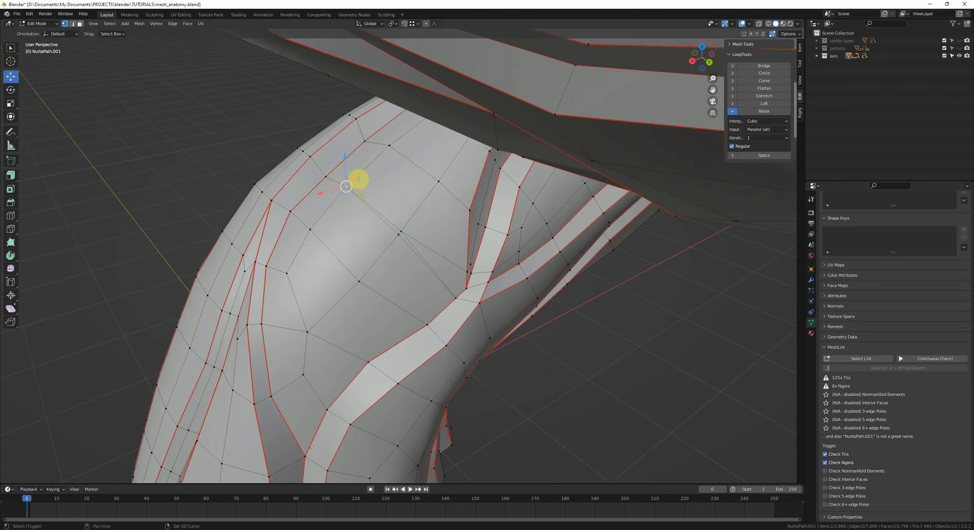
pyautogui.scroll(2, 468, 274)
pyautogui.hotkey('ctrl', 'z')
# Step: Connect the selected vertices near the fork and slide one along its edge
pyautogui.moveTo(466, 267); pyautogui.dragTo(487, 277, button='middle')
pyautogui.press('j')
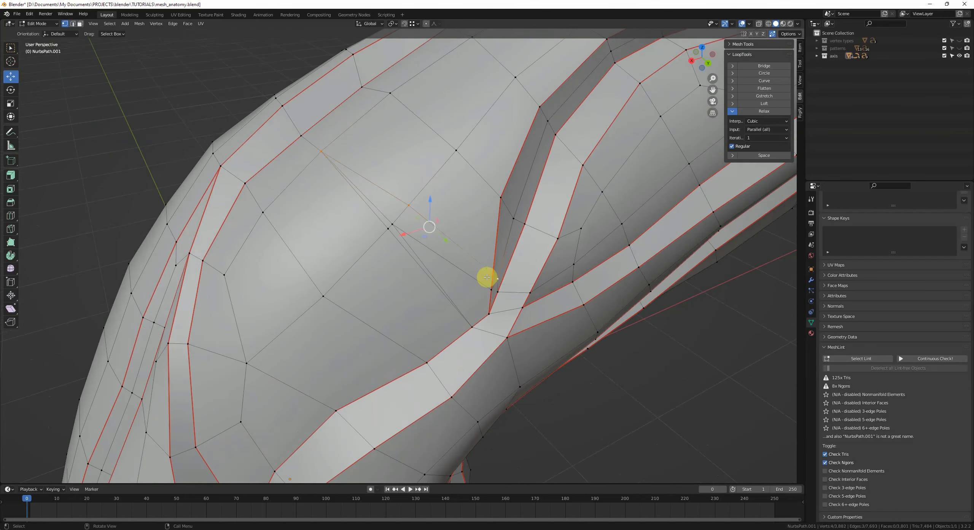
pyautogui.click(395, 226)
pyautogui.press('g')
pyautogui.press('g')
pyautogui.click(403, 227)
# Step: Connect the fork vertex to the selected vertex with a new edge and deselect everything
pyautogui.keyDown('shift'); pyautogui.click(484, 312); pyautogui.keyUp('shift')
pyautogui.press('j')
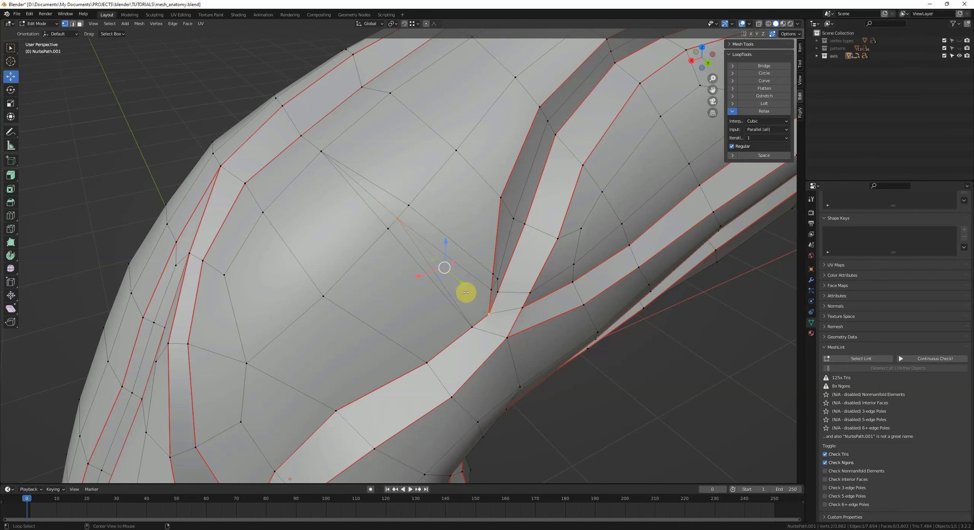
pyautogui.hotkey('alt', 'a')
# Step: Dissolve an edge above the branch fork
pyautogui.press('2')
pyautogui.keyDown('shift'); pyautogui.click(385, 213); pyautogui.keyUp('shift')
pyautogui.hotkey('ctrl', 'x')
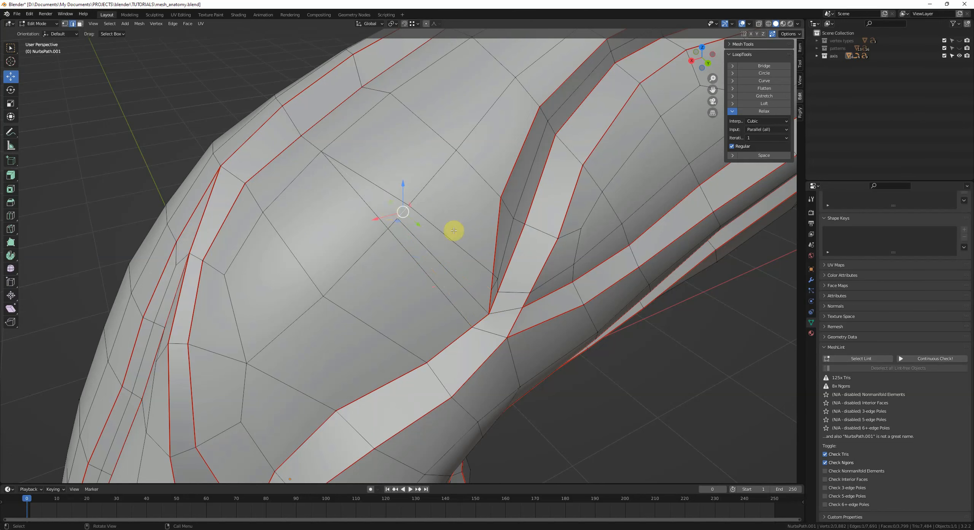
# Step: Smooth the vertices of the five-sided face near the fork
pyautogui.press('3')
pyautogui.click(383, 197)
pyautogui.rightClick(601, 266)
pyautogui.click(602, 265)
pyautogui.rightClick(602, 266)
pyautogui.click(602, 266)
pyautogui.rightClick(601, 266)
pyautogui.click(601, 265)
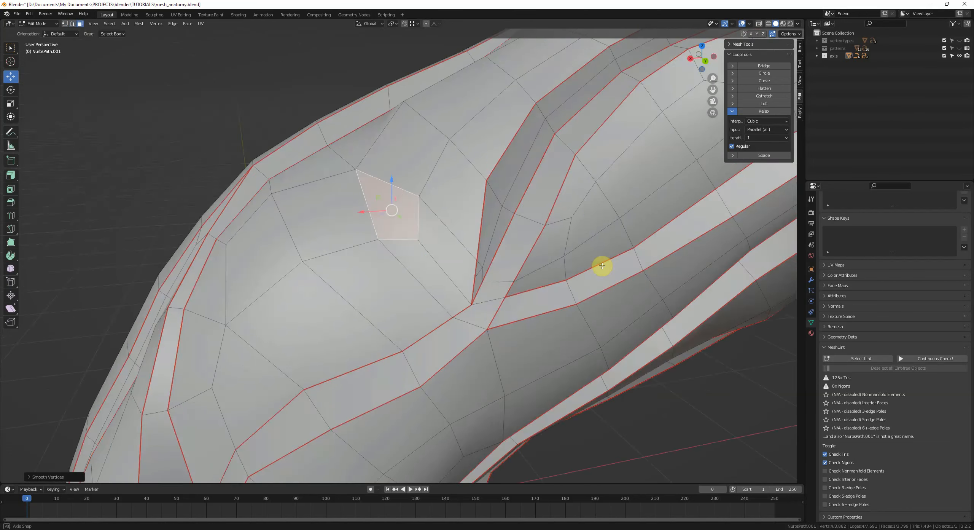
# Step: Scale and move vertices around the smoothed face to even out the topology
pyautogui.moveTo(602, 266); pyautogui.dragTo(413, 224, button='middle')
pyautogui.press('1')
pyautogui.hotkey('alt', 'a')
pyautogui.moveTo(383, 173); pyautogui.dragTo(371, 232, button='middle')
pyautogui.keyDown('shift'); pyautogui.click(341, 189); pyautogui.keyUp('shift')
pyautogui.press('s')
pyautogui.click(396, 248)
pyautogui.moveTo(481, 168); pyautogui.dragTo(502, 187, button='middle')
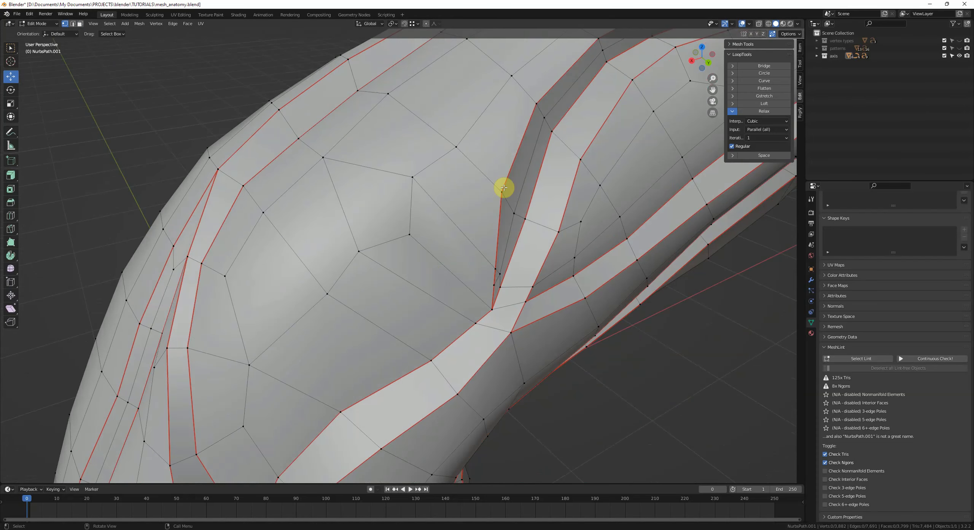
pyautogui.click(410, 186)
pyautogui.press('g')
pyautogui.click(416, 204)
pyautogui.moveTo(423, 210); pyautogui.dragTo(435, 254, button='middle')
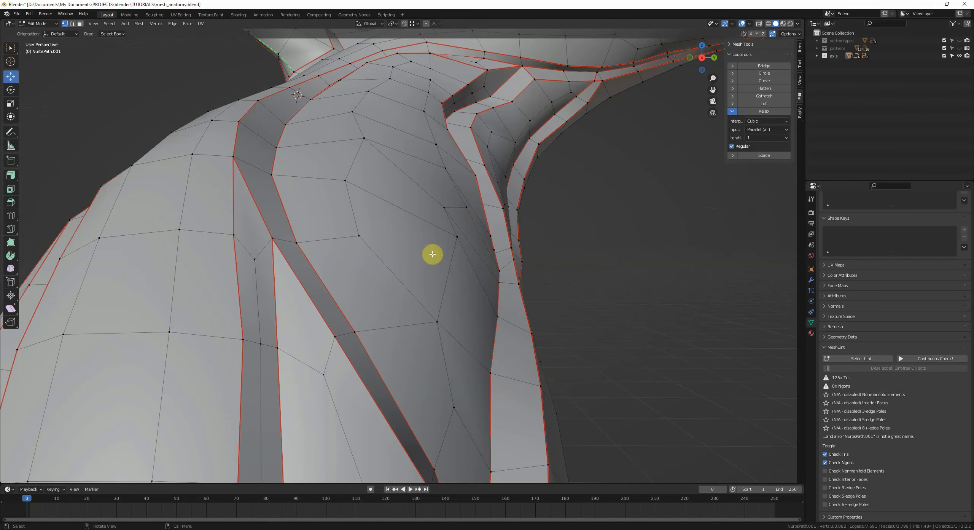
# Step: Move vertices on the trunk below the fork to tidy the face flow
pyautogui.press('g')
pyautogui.click(452, 215)
pyautogui.press('g')
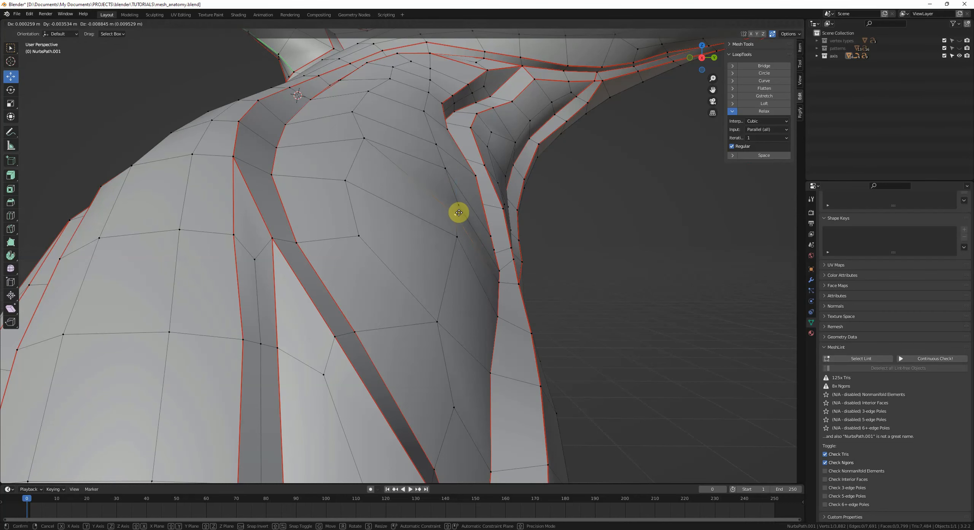
pyautogui.click(458, 213)
pyautogui.click(457, 237)
pyautogui.press('g')
pyautogui.click(448, 254)
pyautogui.moveTo(477, 240); pyautogui.dragTo(423, 279, button='middle')
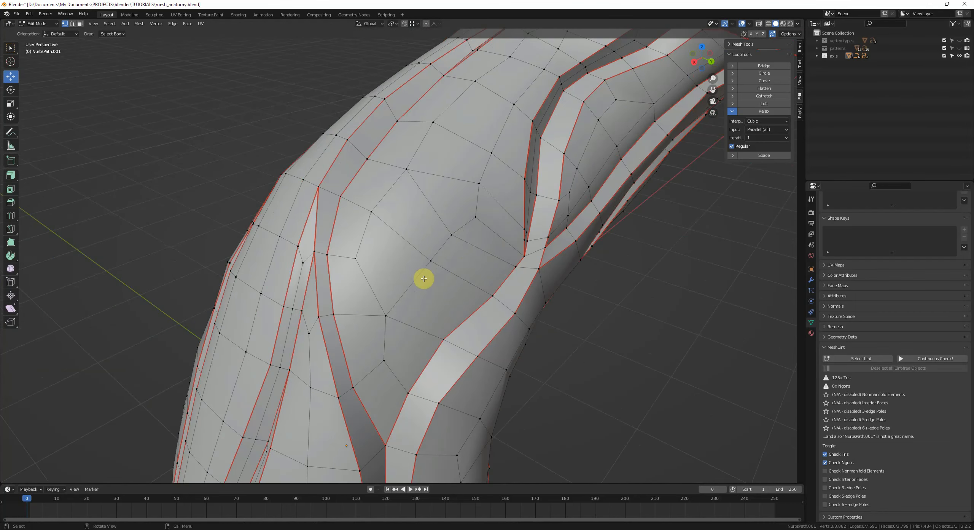
pyautogui.moveTo(472, 253); pyautogui.dragTo(451, 300, button='middle')
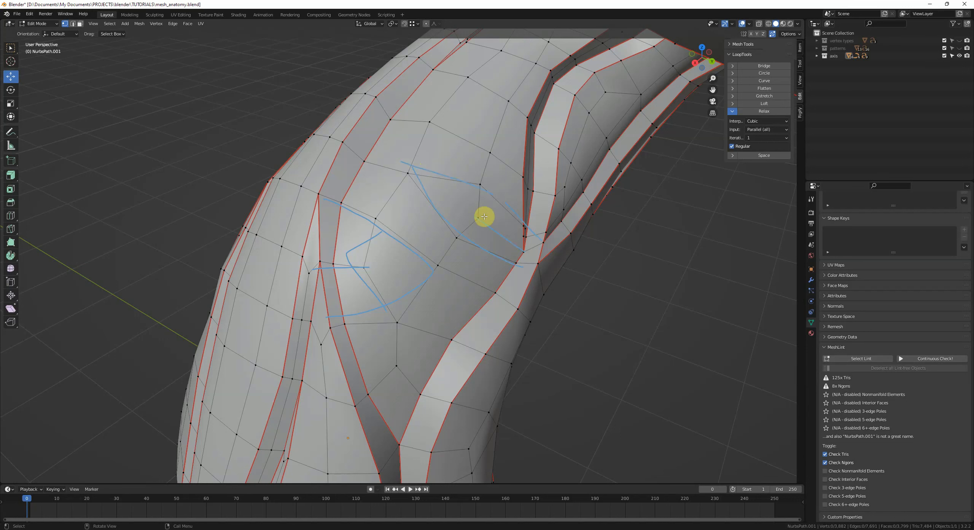
pyautogui.moveTo(641, 329); pyautogui.dragTo(639, 333)
pyautogui.moveTo(584, 306); pyautogui.dragTo(519, 308)
pyautogui.moveTo(554, 333); pyautogui.dragTo(516, 307)
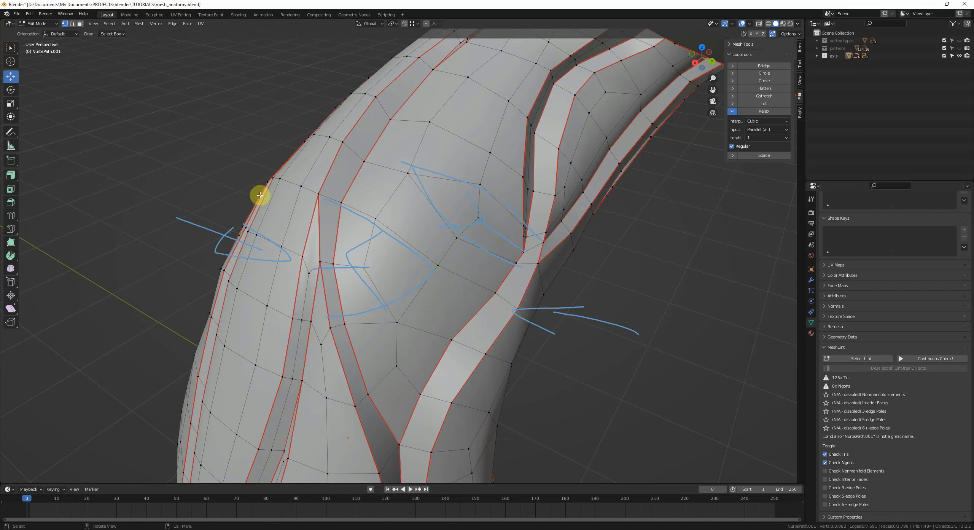
pyautogui.moveTo(292, 232); pyautogui.dragTo(452, 298, button='right')
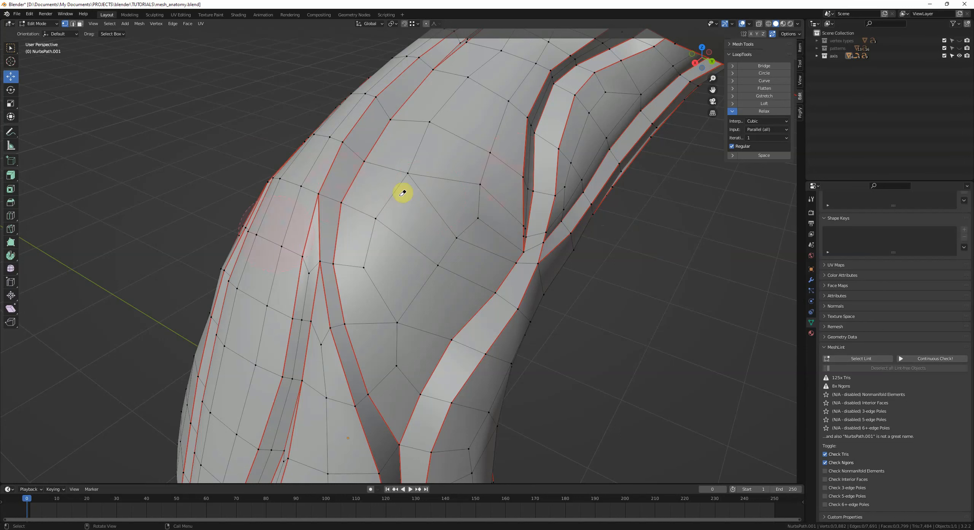
# Step: Dissolve an edge in the middle of the trunk
pyautogui.press('2')
pyautogui.keyDown('shift'); pyautogui.click(415, 250); pyautogui.keyUp('shift')
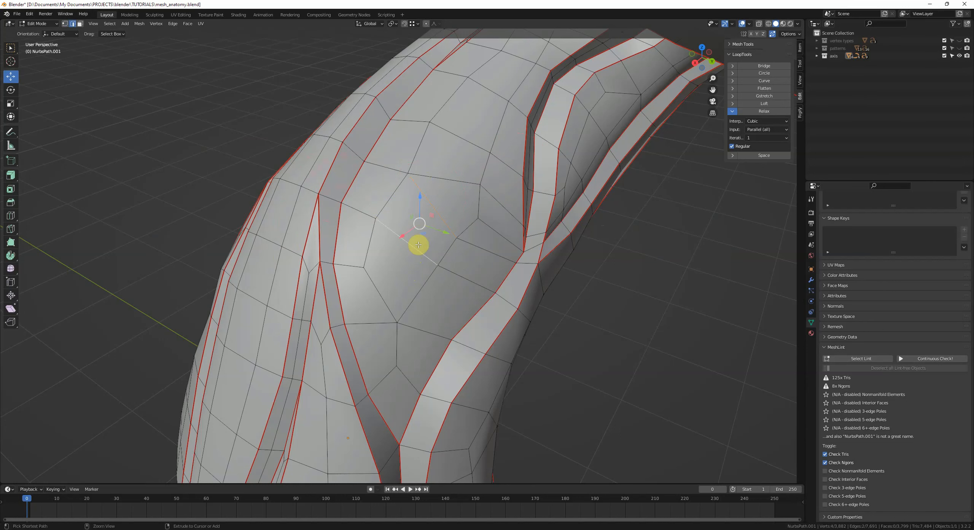
pyautogui.hotkey('ctrl', 'x')
pyautogui.press('1')
# Step: Vertex-slide the two vertices where the dissolved edge met the trunk loops
pyautogui.click(387, 224)
pyautogui.press('g')
pyautogui.press('g')
pyautogui.click(388, 214)
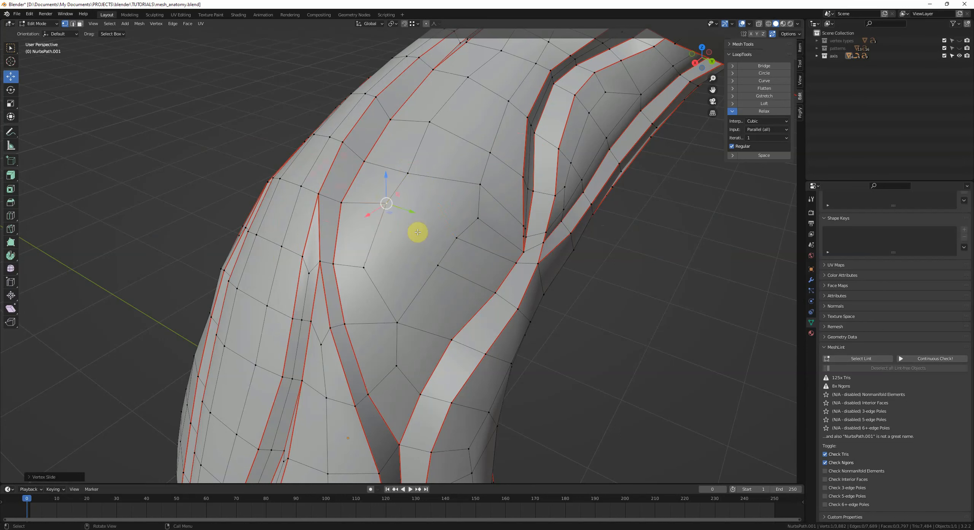
pyautogui.click(437, 264)
pyautogui.press('g')
pyautogui.press('g')
pyautogui.click(429, 275)
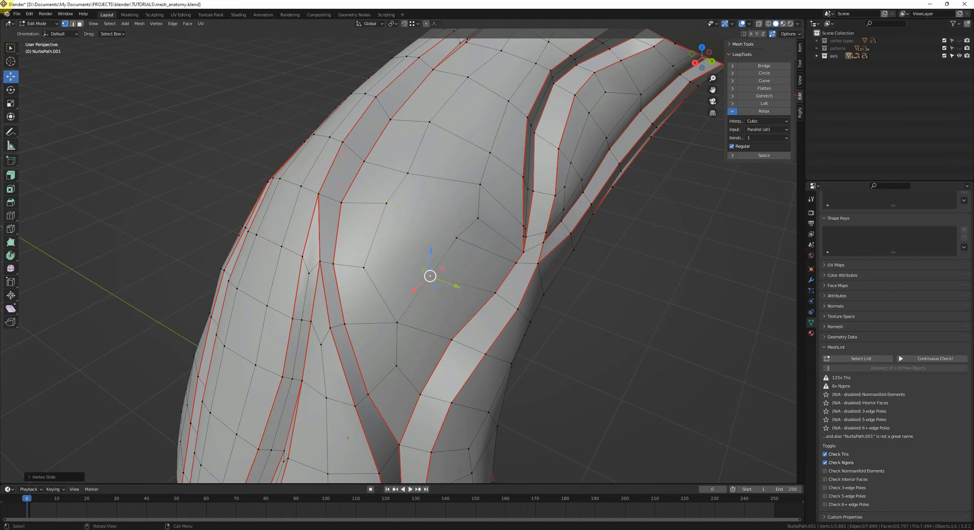
# Step: Move a trunk vertex to relax the surrounding faces
pyautogui.click(474, 220)
pyautogui.keyDown('shift'); pyautogui.click(399, 210); pyautogui.keyUp('shift')
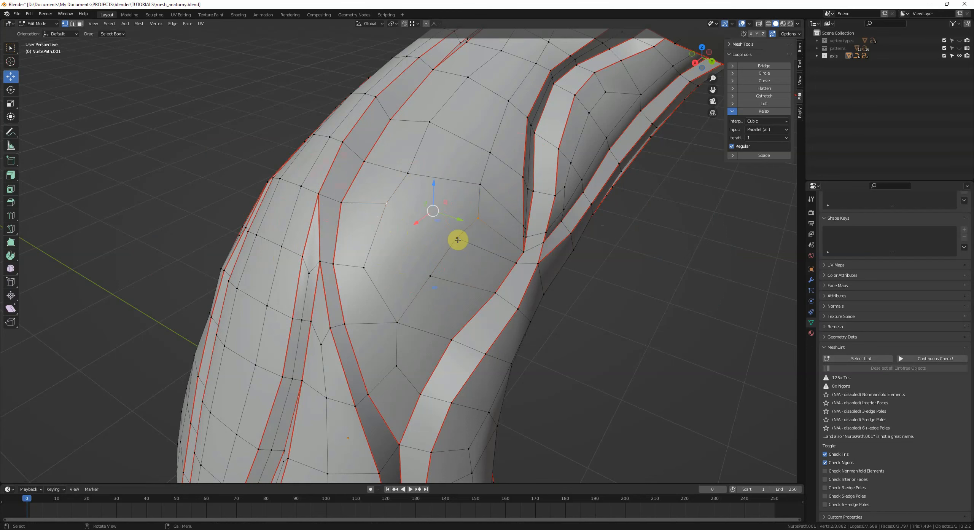
pyautogui.click(431, 276)
pyautogui.press('g')
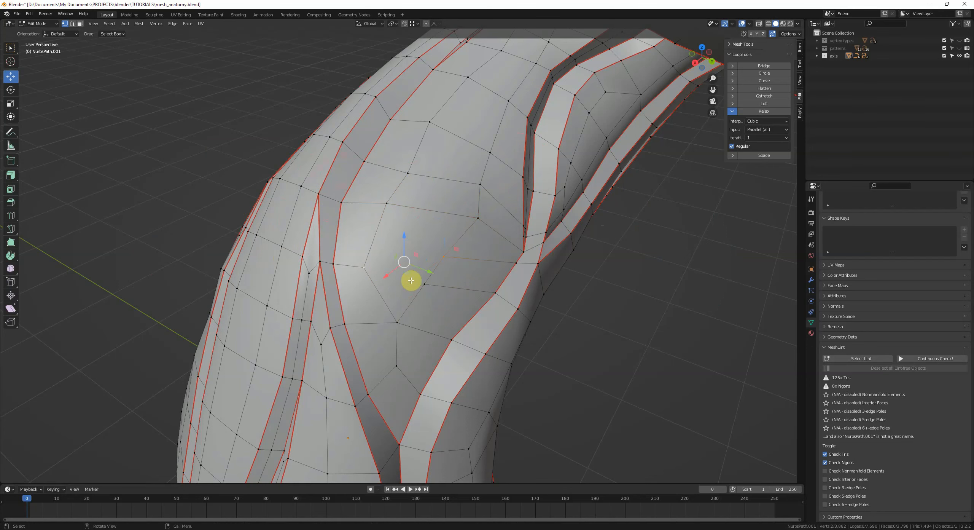
pyautogui.click(450, 293)
pyautogui.moveTo(450, 293); pyautogui.dragTo(443, 304, button='middle')
pyautogui.click(474, 230)
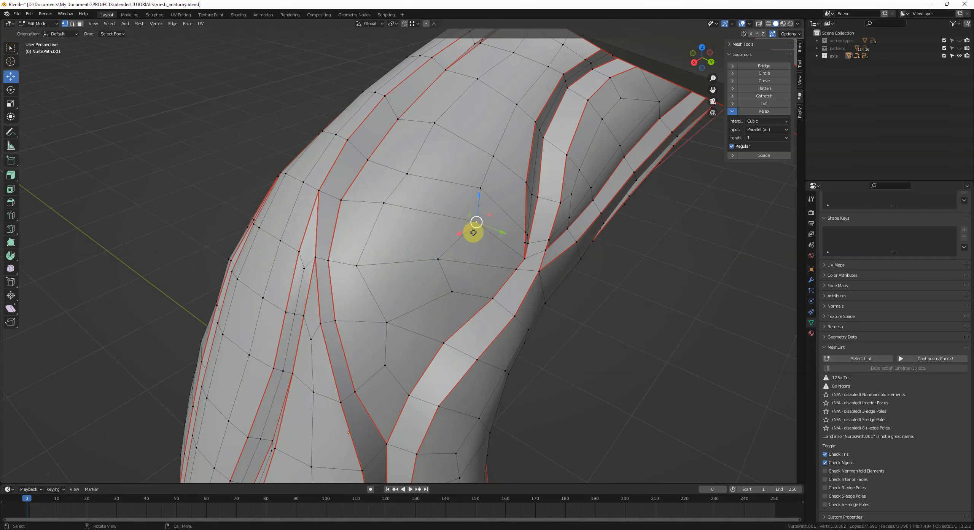
# Step: Vertex-slide several vertices around the middle of the trunk to even out the face spacing
pyautogui.press('g')
pyautogui.press('g')
pyautogui.click(467, 227)
pyautogui.press('2')
pyautogui.click(423, 217)
pyautogui.press('g')
pyautogui.press('g')
pyautogui.click(417, 230)
pyautogui.press('1')
pyautogui.click(462, 203)
pyautogui.press('g')
pyautogui.press('g')
pyautogui.click(468, 196)
pyautogui.click(400, 234)
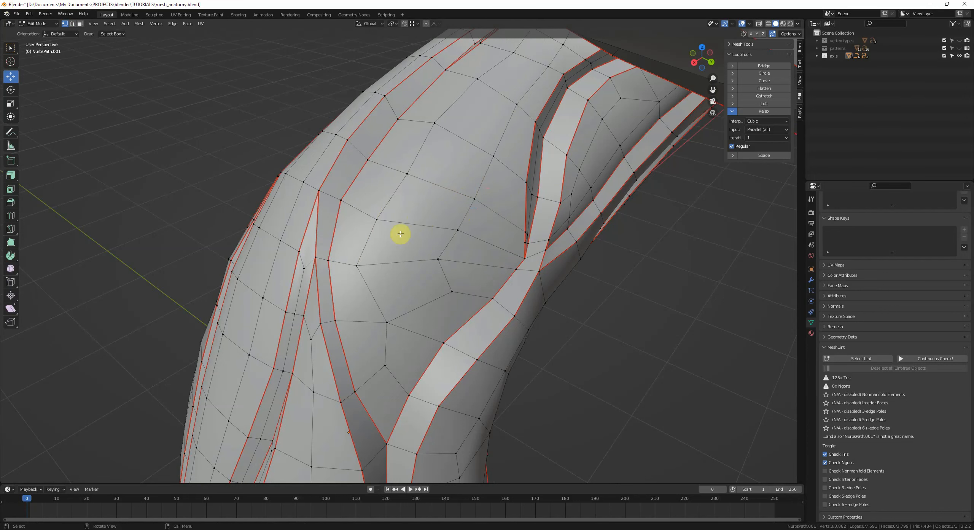
# Step: Vertex-slide four more trunk vertices to smooth the loops, and deselect everything
pyautogui.press('g')
pyautogui.press('g')
pyautogui.click(478, 195)
pyautogui.click(441, 263)
pyautogui.press('g')
pyautogui.press('g')
pyautogui.click(451, 264)
pyautogui.click(456, 284)
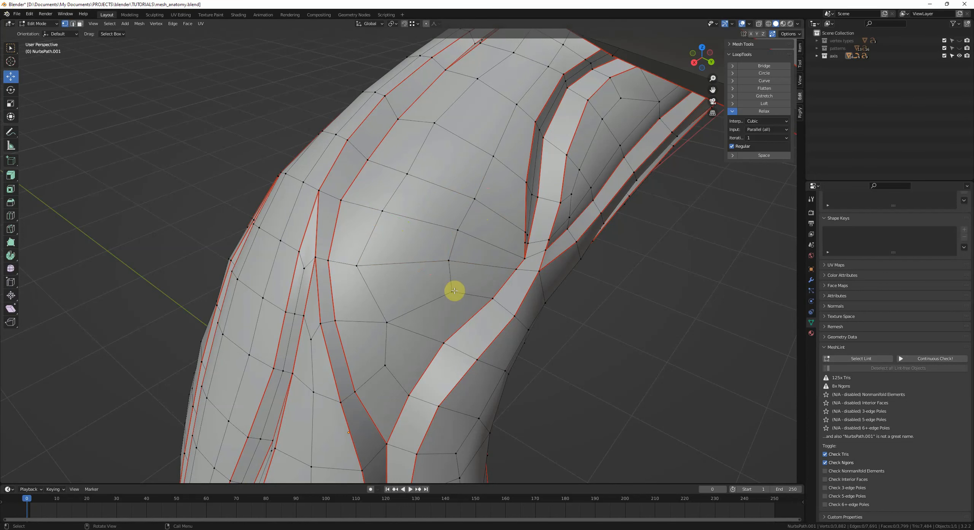
pyautogui.click(360, 271)
pyautogui.press('g')
pyautogui.press('g')
pyautogui.click(376, 274)
pyautogui.click(402, 186)
pyautogui.press('g')
pyautogui.press('g')
pyautogui.click(393, 178)
pyautogui.hotkey('alt', 'a')
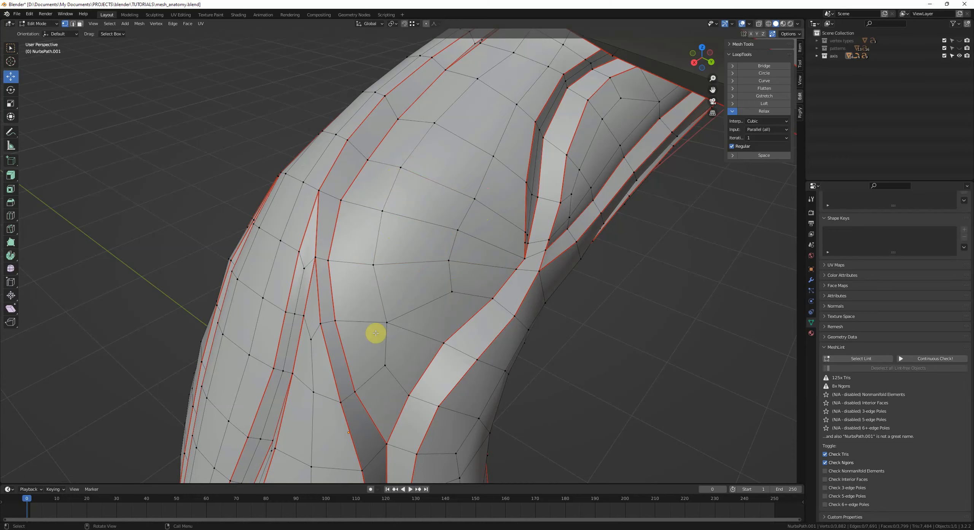
pyautogui.moveTo(485, 267); pyautogui.dragTo(476, 256, button='middle')
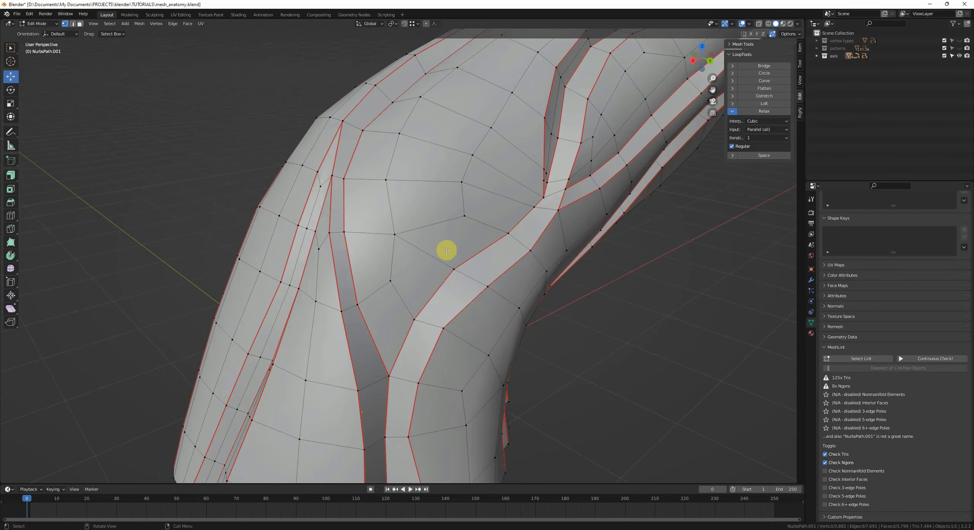
# Step: Move two vertices near the branch fork to straighten the edge flow
pyautogui.click(386, 237)
pyautogui.press('g')
pyautogui.click(367, 233)
pyautogui.click(472, 219)
pyautogui.press('g')
pyautogui.click(461, 215)
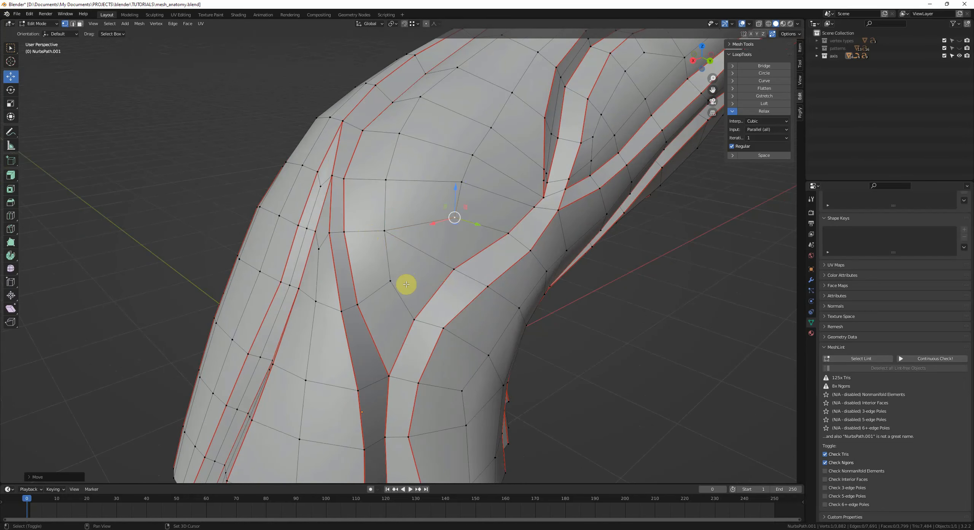
pyautogui.keyDown('shift'); pyautogui.click(406, 283); pyautogui.keyUp('shift')
pyautogui.moveTo(457, 235); pyautogui.dragTo(452, 242, button='middle')
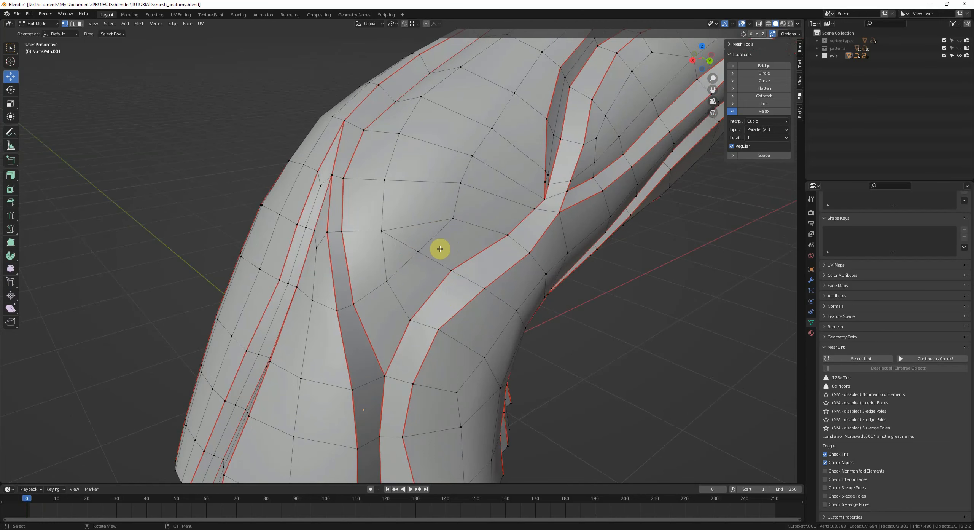
# Step: Dissolve the selected edges on the trunk near the fork
pyautogui.press('2')
pyautogui.click(406, 226)
pyautogui.keyDown('shift'); pyautogui.click(404, 240); pyautogui.keyUp('shift')
pyautogui.hotkey('ctrl', 'x')
pyautogui.press('1')
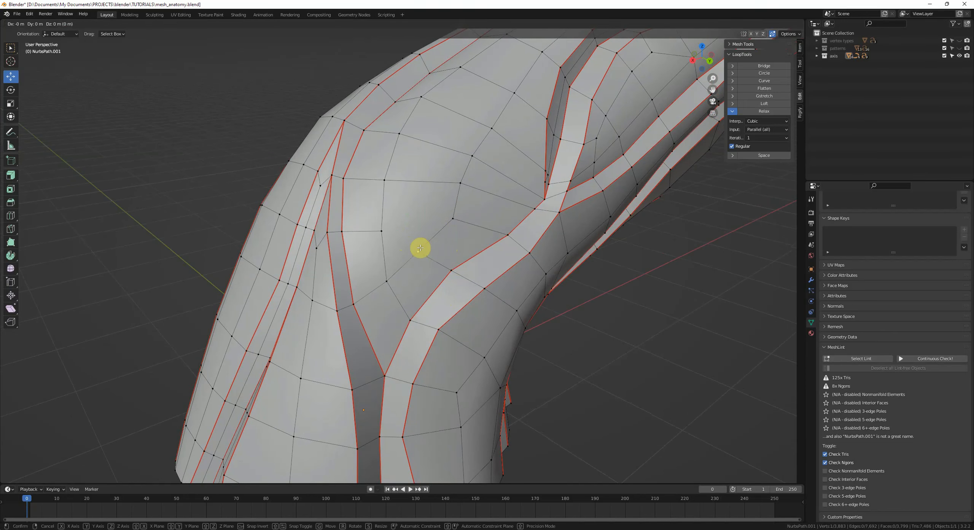
pyautogui.click(418, 251)
pyautogui.keyDown('shift'); pyautogui.click(381, 231); pyautogui.keyUp('shift')
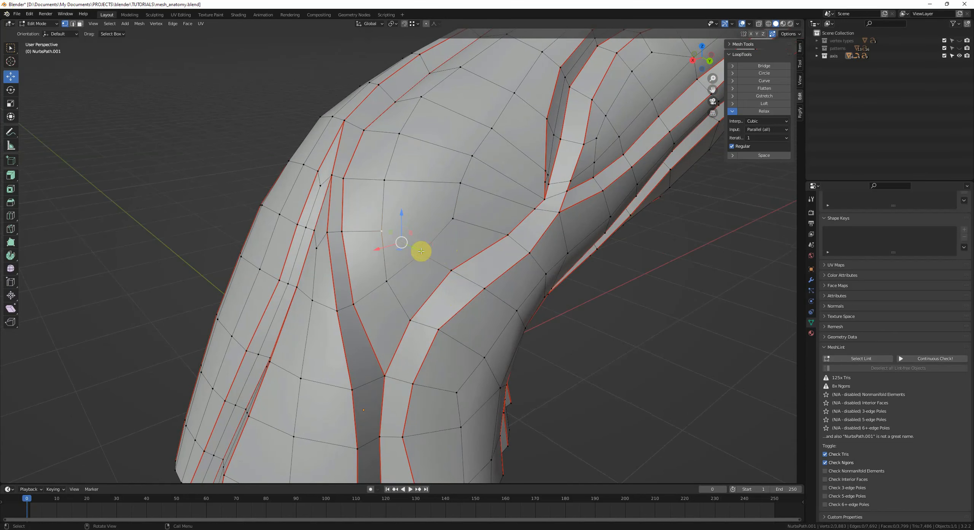
# Step: Move a vertex near the fork and connect two vertices across the face with a new edge
pyautogui.click(452, 227)
pyautogui.press('g')
pyautogui.click(456, 234)
pyautogui.press('2')
pyautogui.click(405, 241)
pyautogui.rightClick(409, 242)
pyautogui.click(409, 241)
pyautogui.click(404, 241)
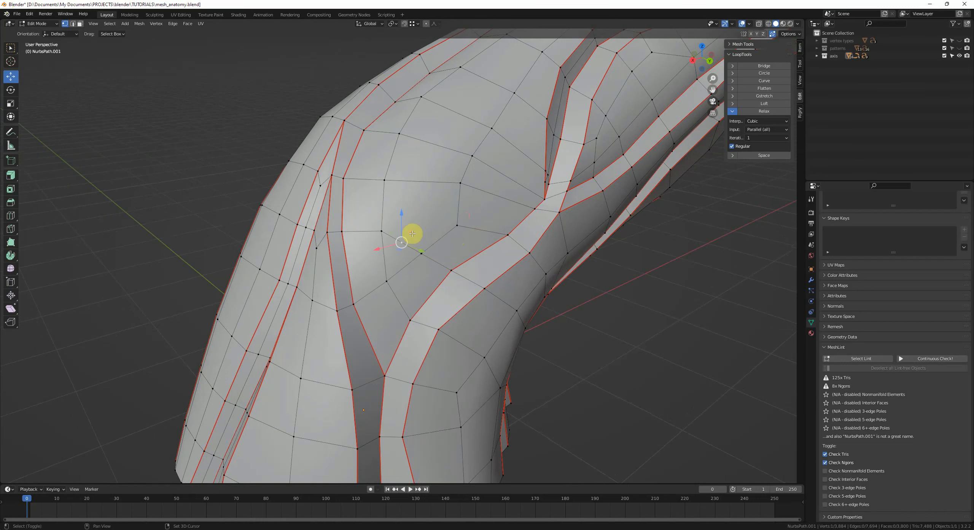
pyautogui.press('j')
# Step: Vertex-slide the vertices around the new edge to balance the neighbouring faces
pyautogui.click(406, 243)
pyautogui.press('g')
pyautogui.click(420, 226)
pyautogui.press('g')
pyautogui.click(425, 208)
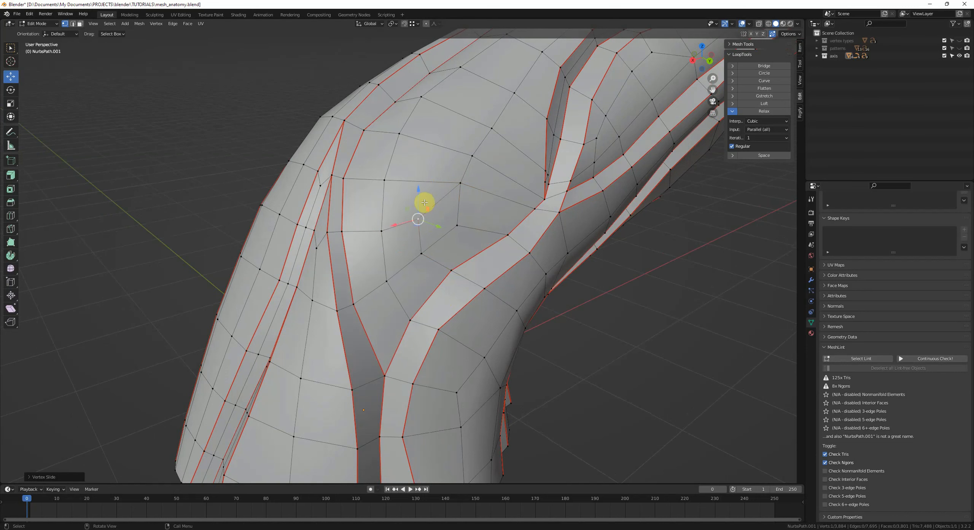
pyautogui.click(483, 231)
pyautogui.click(463, 227)
pyautogui.press('g')
pyautogui.press('g')
pyautogui.click(469, 228)
# Step: Vertex-slide two more vertices on the trunk below the fork
pyautogui.click(388, 282)
pyautogui.press('g')
pyautogui.press('g')
pyautogui.click(391, 285)
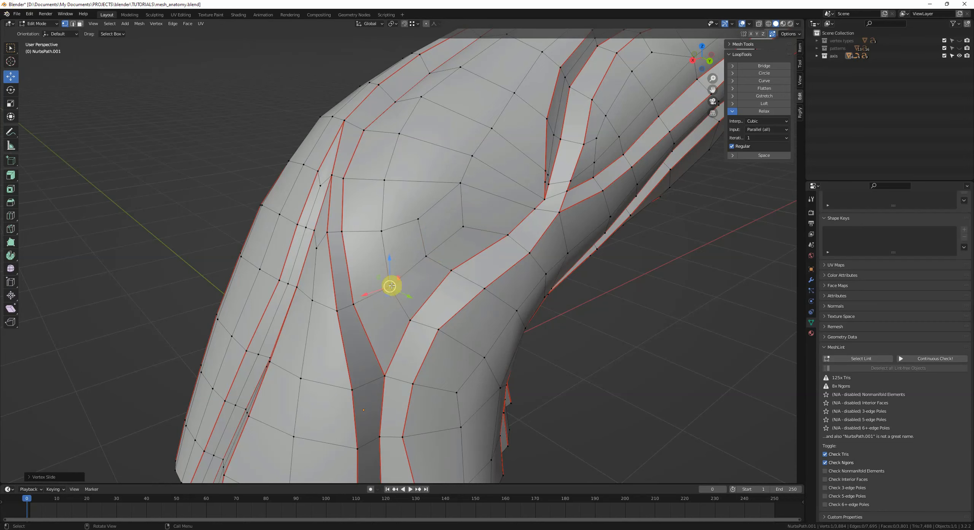
pyautogui.moveTo(399, 280); pyautogui.dragTo(434, 272, button='middle')
pyautogui.click(452, 204)
pyautogui.press('g')
pyautogui.press('g')
pyautogui.press('g')
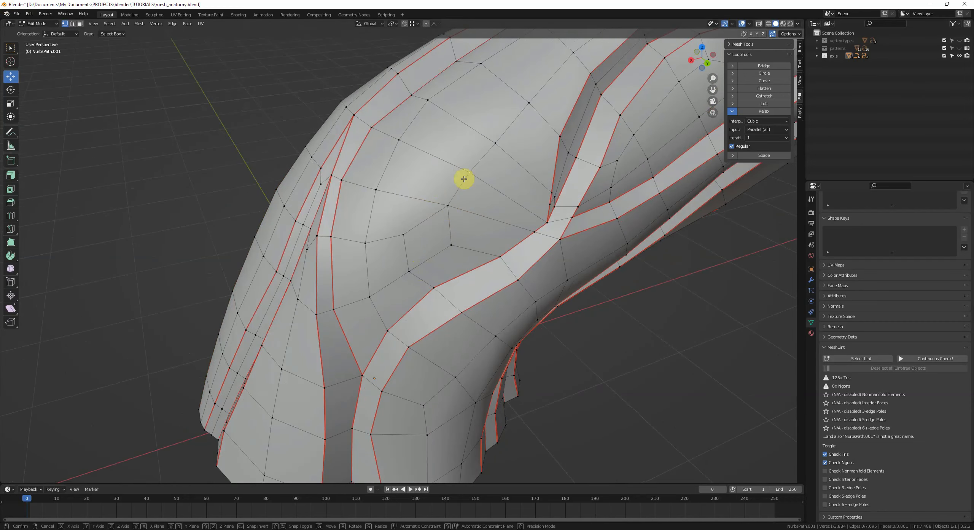
pyautogui.click(456, 213)
# Step: Merge two neighbouring vertices near the fork at their center
pyautogui.moveTo(456, 213); pyautogui.dragTo(387, 250, button='middle')
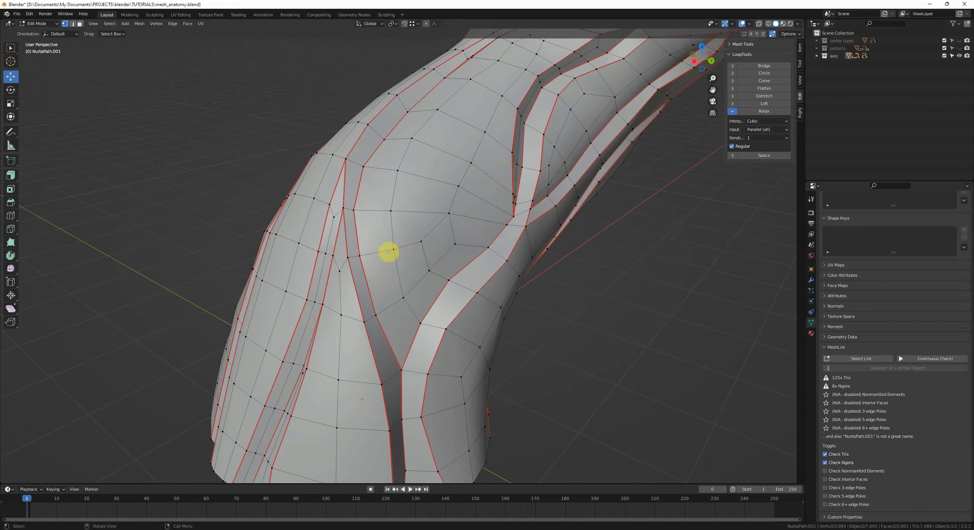
pyautogui.moveTo(465, 233); pyautogui.dragTo(494, 193, button='middle')
pyautogui.click(436, 244)
pyautogui.keyDown('shift'); pyautogui.click(403, 241); pyautogui.keyUp('shift')
pyautogui.press('m')
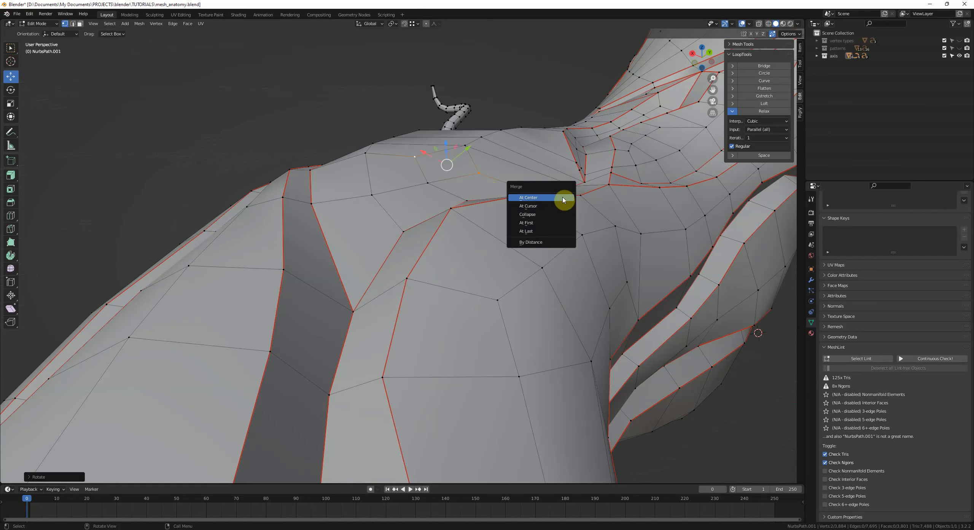
pyautogui.click(562, 197)
# Step: Draw annotation arrows over the trunk to illustrate the intended edge flow direction
pyautogui.moveTo(562, 197); pyautogui.dragTo(487, 243, button='middle')
pyautogui.moveTo(450, 202); pyautogui.dragTo(468, 287, button='middle')
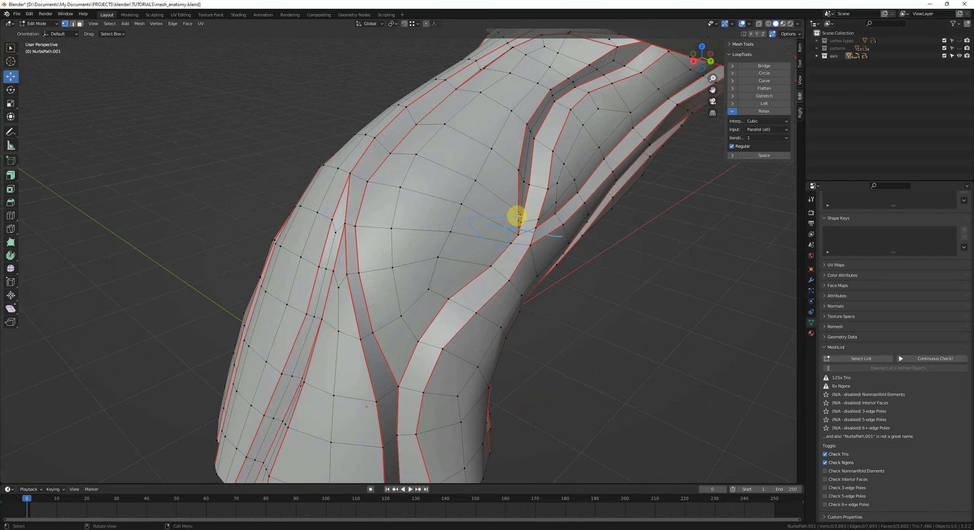
pyautogui.moveTo(380, 237); pyautogui.dragTo(293, 224)
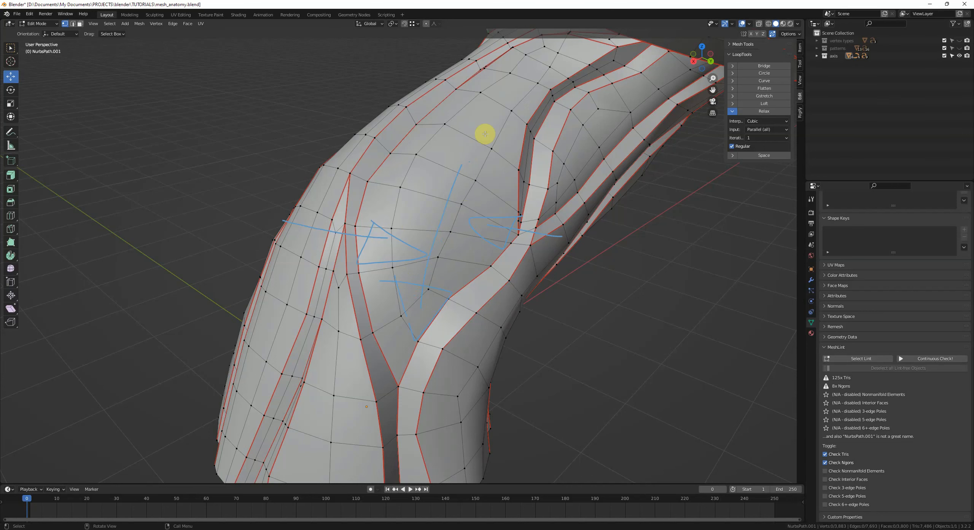
pyautogui.scroll(-3, 445, 329)
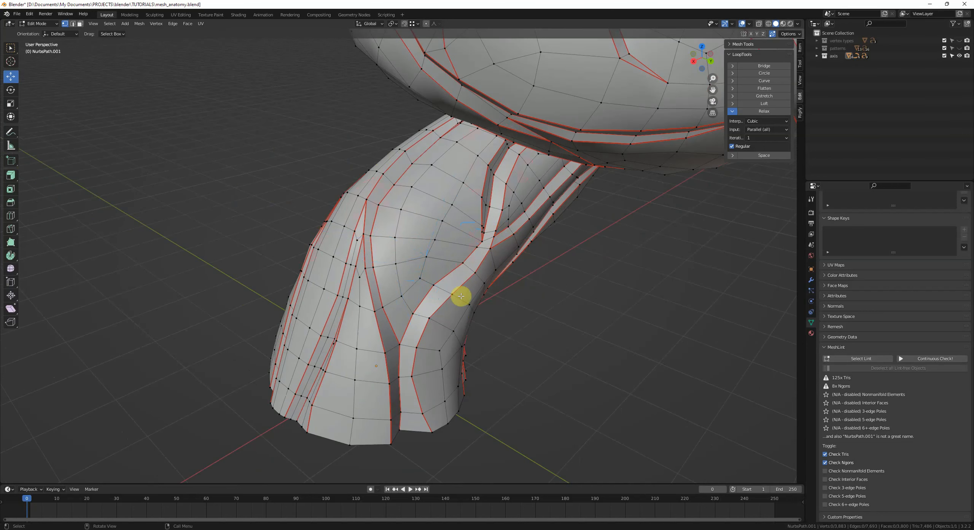
pyautogui.moveTo(461, 295); pyautogui.dragTo(436, 266, button='middle')
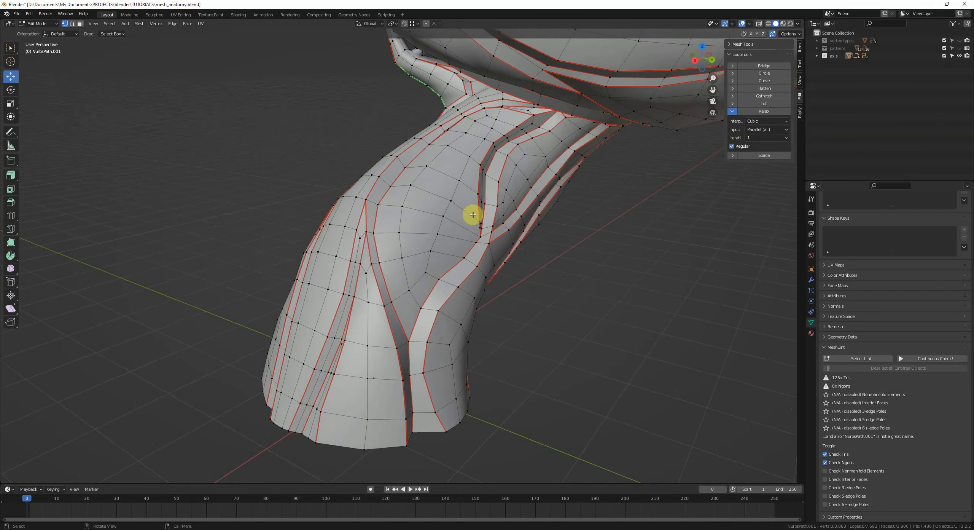
pyautogui.moveTo(472, 214); pyautogui.dragTo(466, 156, button='middle')
pyautogui.moveTo(502, 260)
pyautogui.mouseDown(button='middle')
pyautogui.moveTo(490, 251)
pyautogui.moveTo(524, 239)
pyautogui.moveTo(452, 255)
pyautogui.moveTo(463, 276)
pyautogui.moveTo(480, 262)
pyautogui.moveTo(425, 287)
pyautogui.mouseUp(button='middle')
pyautogui.press('d')
pyautogui.moveTo(548, 183); pyautogui.dragTo(545, 264)
pyautogui.moveTo(533, 250)
pyautogui.mouseDown()
pyautogui.moveTo(547, 279)
pyautogui.moveTo(527, 250)
pyautogui.mouseUp()
pyautogui.moveTo(402, 303)
pyautogui.mouseDown()
pyautogui.moveTo(507, 305)
pyautogui.moveTo(481, 292)
pyautogui.mouseUp()
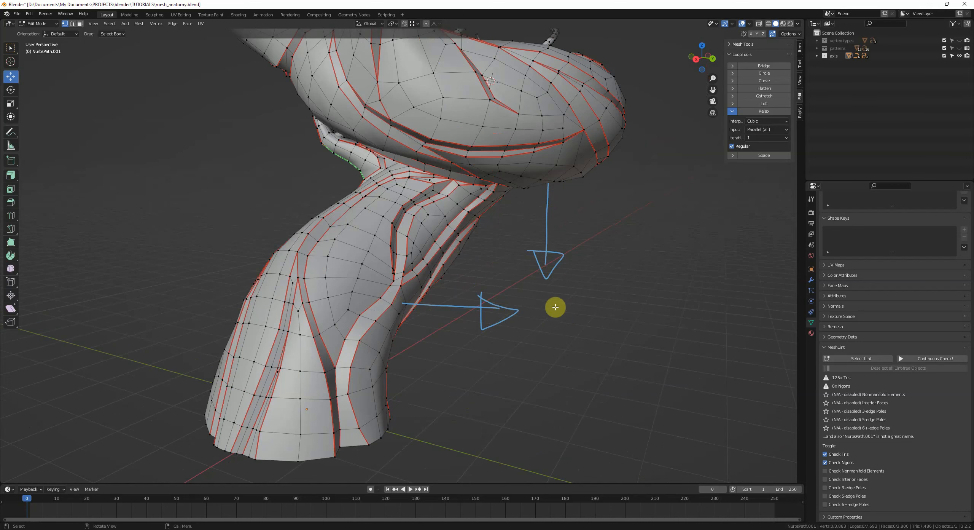
pyautogui.moveTo(423, 203)
pyautogui.mouseDown()
pyautogui.moveTo(506, 266)
pyautogui.moveTo(516, 242)
pyautogui.mouseUp()
pyautogui.scroll(-1, 561, 274)
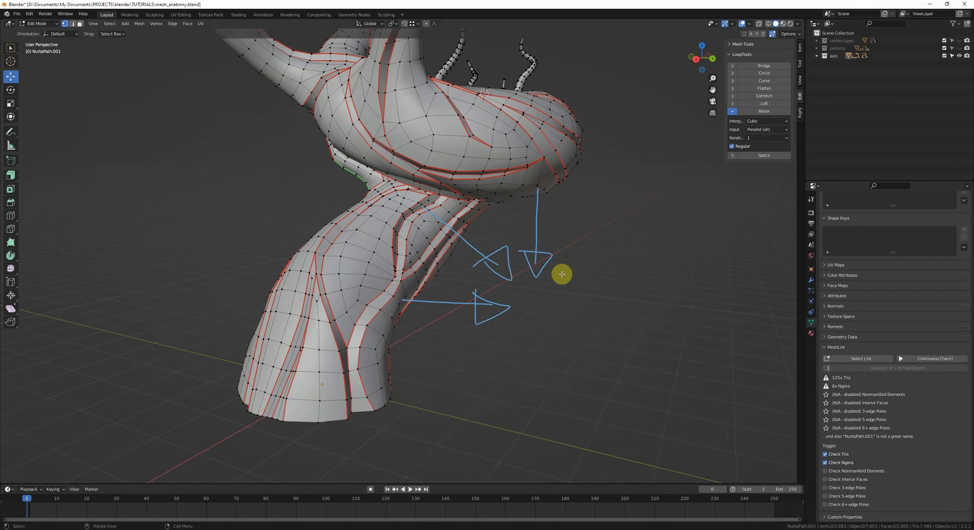
pyautogui.moveTo(561, 275)
pyautogui.mouseDown(button='right')
pyautogui.moveTo(534, 255)
pyautogui.moveTo(396, 222)
pyautogui.mouseUp(button='right')
pyautogui.moveTo(446, 230); pyautogui.dragTo(481, 282, button='middle')
# Step: Run MeshLint's Select Lint on the trunk and view the flagged elements in X-ray
pyautogui.press('Tab')
pyautogui.click(476, 310)
pyautogui.click(856, 367)
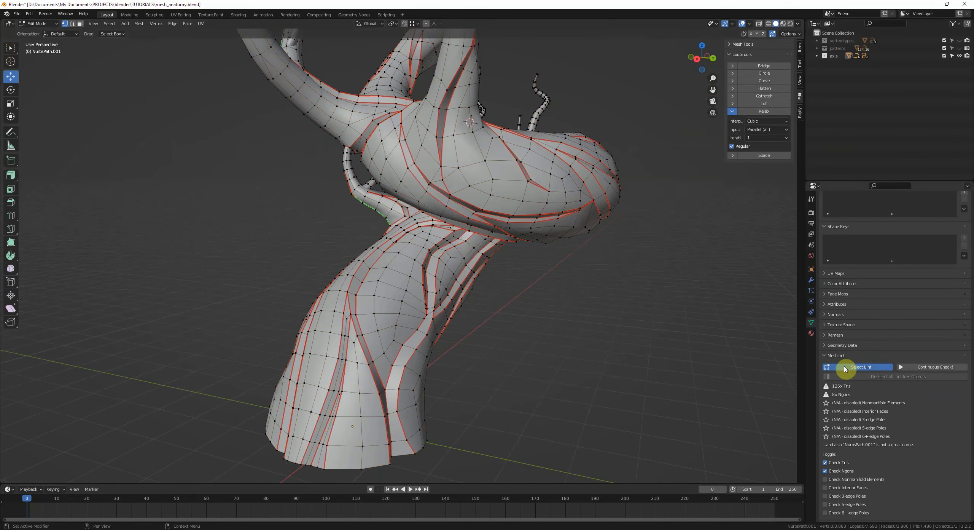
pyautogui.moveTo(655, 327); pyautogui.dragTo(448, 289, button='middle')
pyautogui.hotkey('alt', 'z')
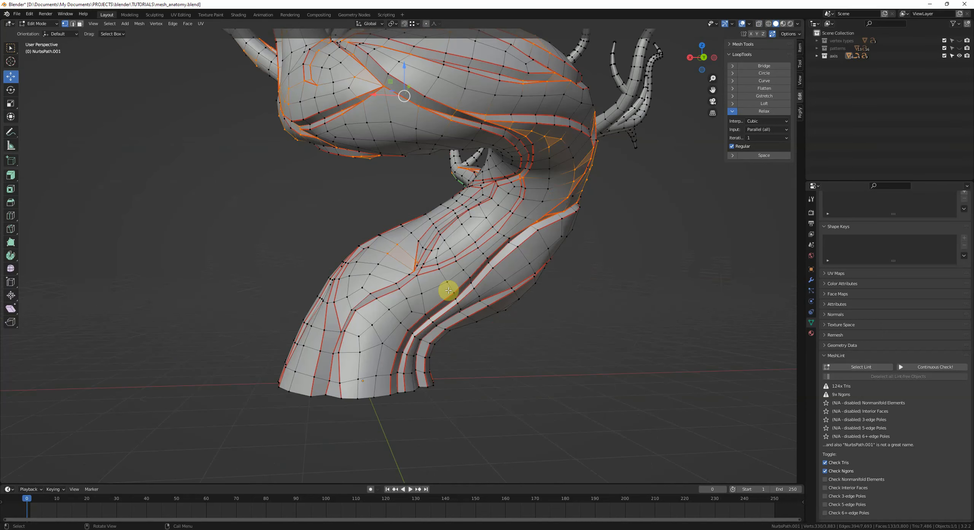
# Step: Vertex-slide the vertices at a flagged triangle on the trunk to even out the faces
pyautogui.scroll(8, 449, 295)
pyautogui.click(430, 297)
pyautogui.press('g')
pyautogui.press('g')
pyautogui.click(434, 247)
pyautogui.press('g')
pyautogui.press('g')
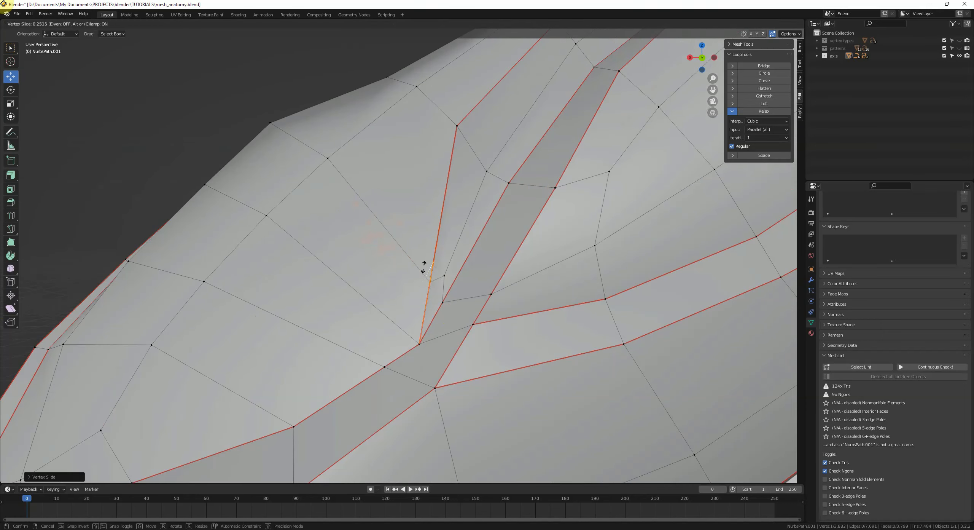
pyautogui.click(426, 269)
pyautogui.click(445, 277)
pyautogui.press('g')
pyautogui.click(454, 276)
pyautogui.click(490, 316)
# Step: Re-run Select Lint and inspect the remaining flagged elements across the tree
pyautogui.click(831, 366)
pyautogui.scroll(-10, 411, 279)
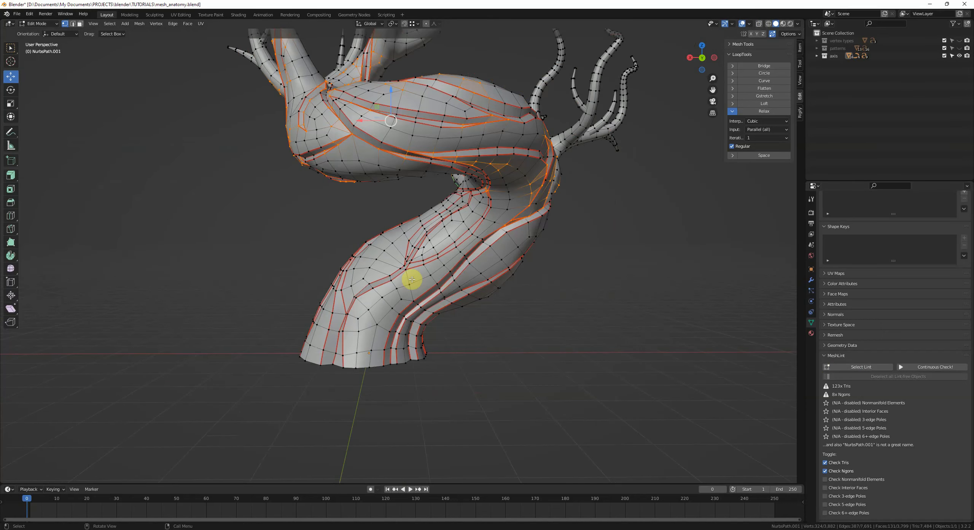
pyautogui.hotkey('alt', 'z')
pyautogui.moveTo(412, 279); pyautogui.dragTo(520, 370, button='middle')
pyautogui.hotkey('alt', 'a')
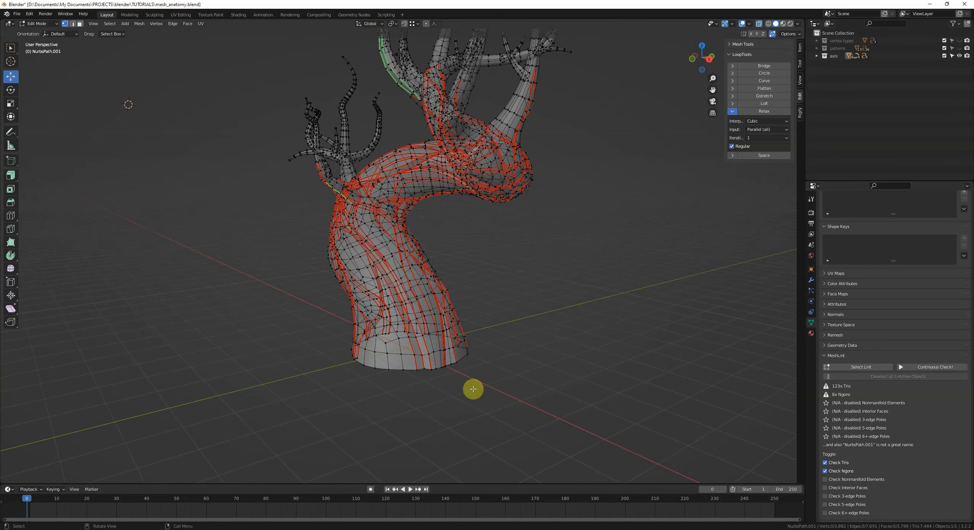
pyautogui.hotkey('alt', 'z')
# Step: Connect two vertices across a flagged ngon near the fork and slide the new edge's end vertex
pyautogui.click(859, 367)
pyautogui.scroll(5, 575, 368)
pyautogui.moveTo(637, 376); pyautogui.dragTo(336, 424, button='middle')
pyautogui.moveTo(414, 176); pyautogui.dragTo(431, 174, button='middle')
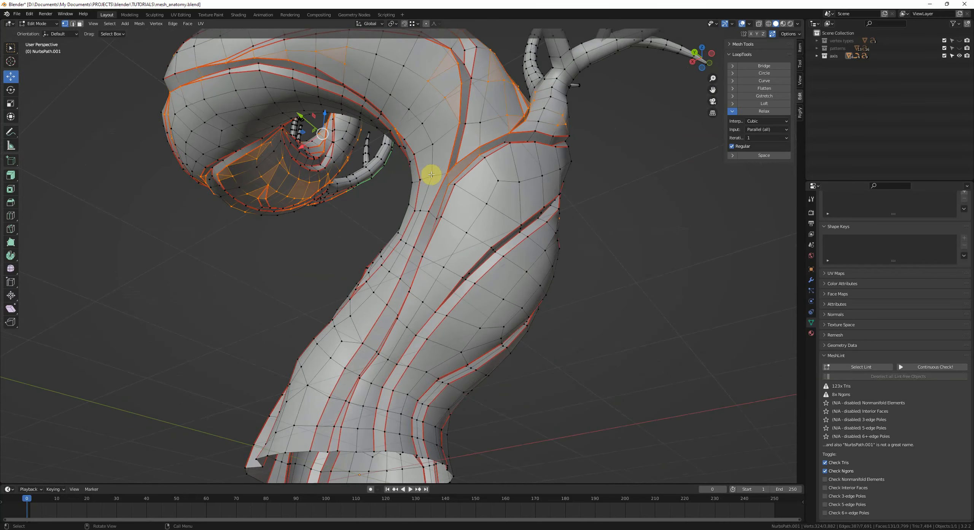
pyautogui.click(419, 214)
pyautogui.scroll(-2, 434, 216)
pyautogui.scroll(8, 434, 217)
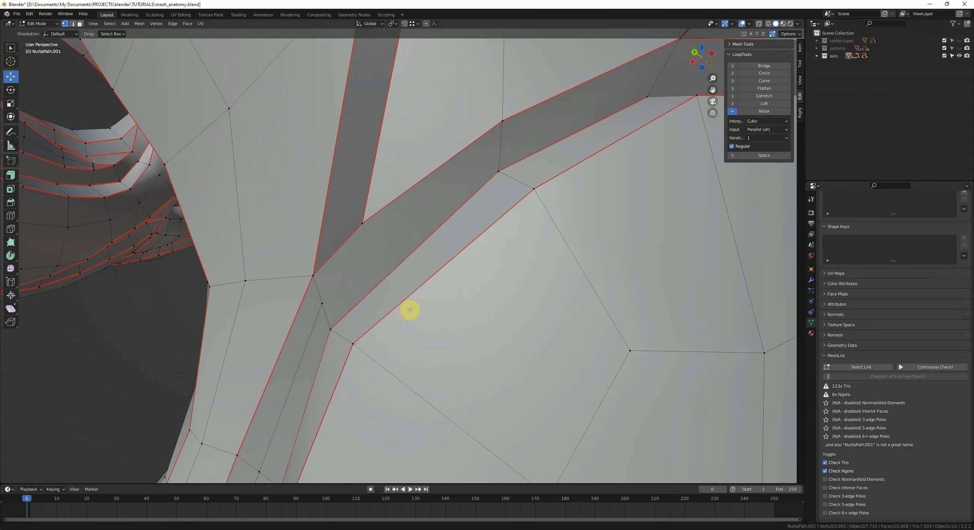
pyautogui.press('j')
pyautogui.click(367, 293)
pyautogui.press('g')
pyautogui.press('g')
pyautogui.click(350, 324)
pyautogui.hotkey('alt', 'a')
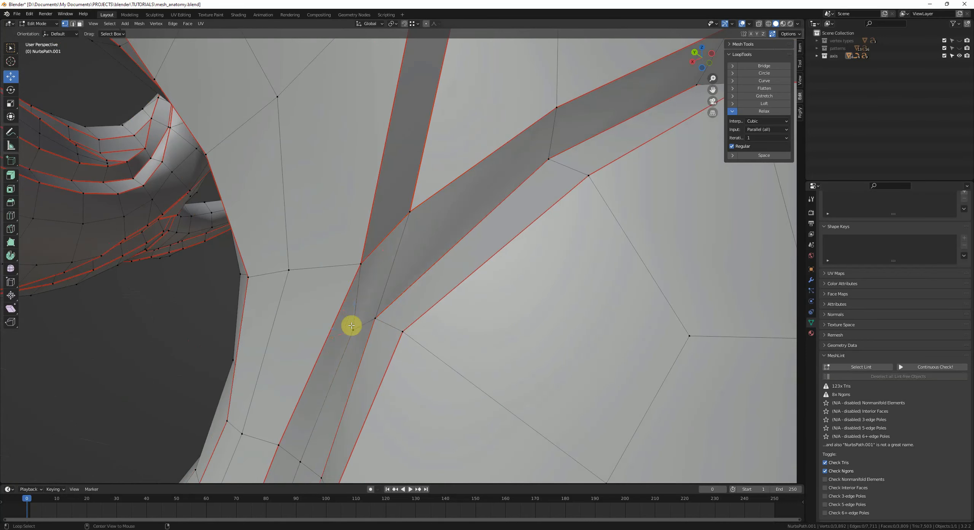
# Step: Enable MeshLint's nonmanifold elements check and select the flagged elements
pyautogui.scroll(-12, 398, 319)
pyautogui.click(859, 368)
pyautogui.scroll(-3, 524, 340)
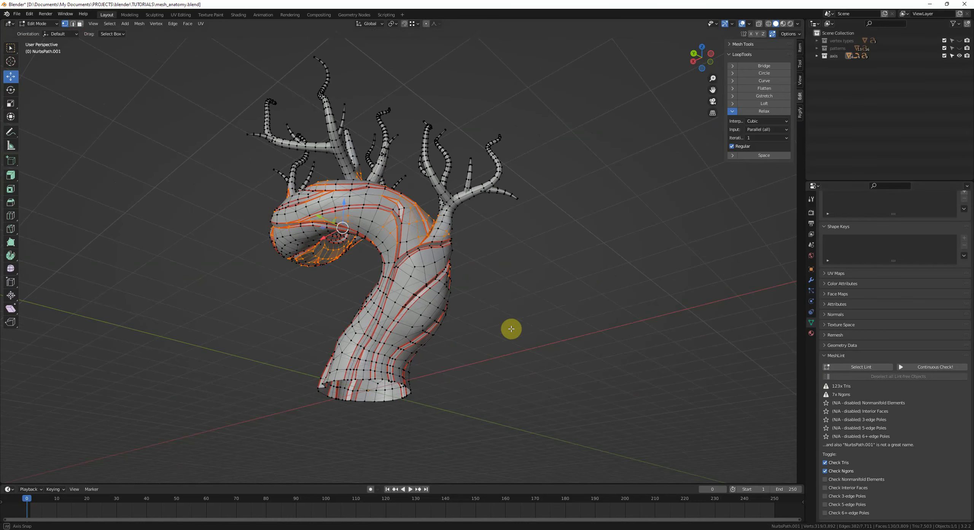
pyautogui.moveTo(511, 331); pyautogui.dragTo(496, 348, button='middle')
pyautogui.keyDown('alt'); pyautogui.click(397, 387); pyautogui.keyUp('alt')
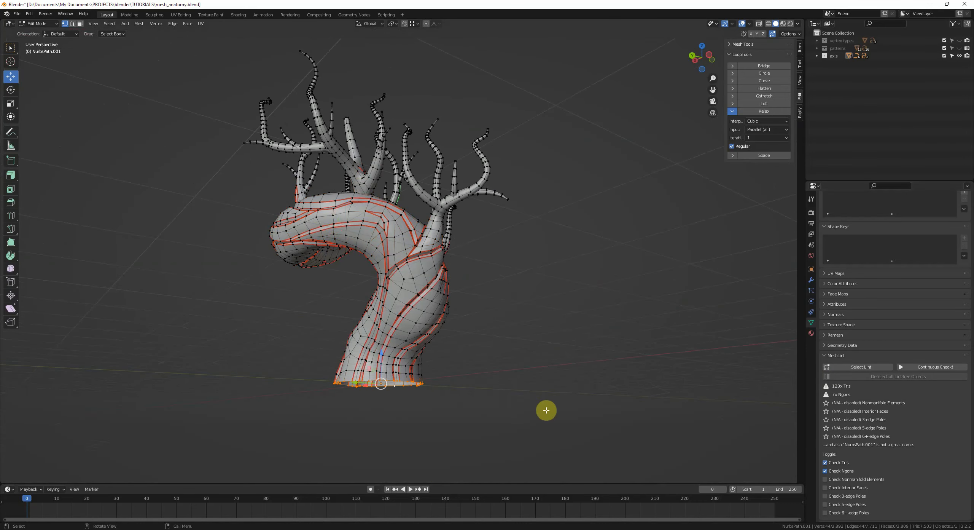
pyautogui.hotkey('alt', 'a')
pyautogui.click(860, 479)
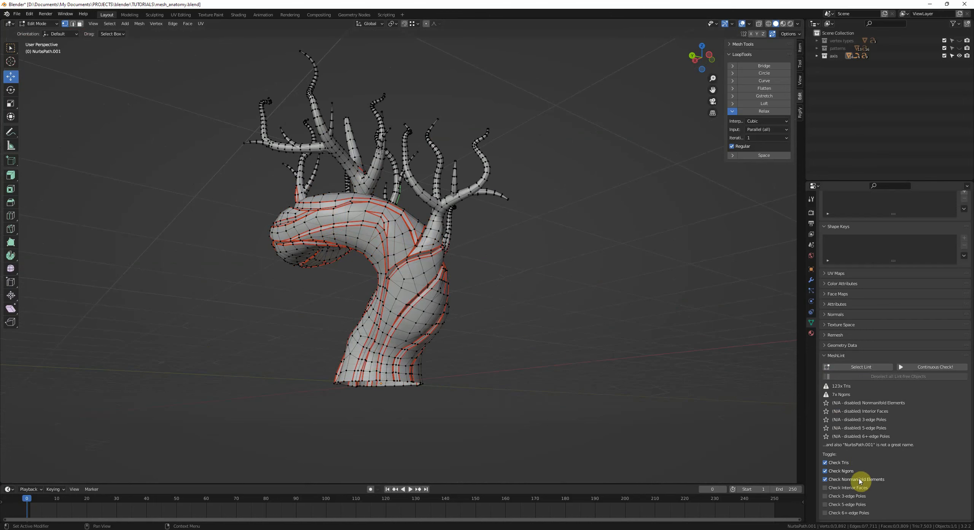
pyautogui.click(848, 369)
pyautogui.moveTo(560, 342); pyautogui.dragTo(430, 304, button='middle')
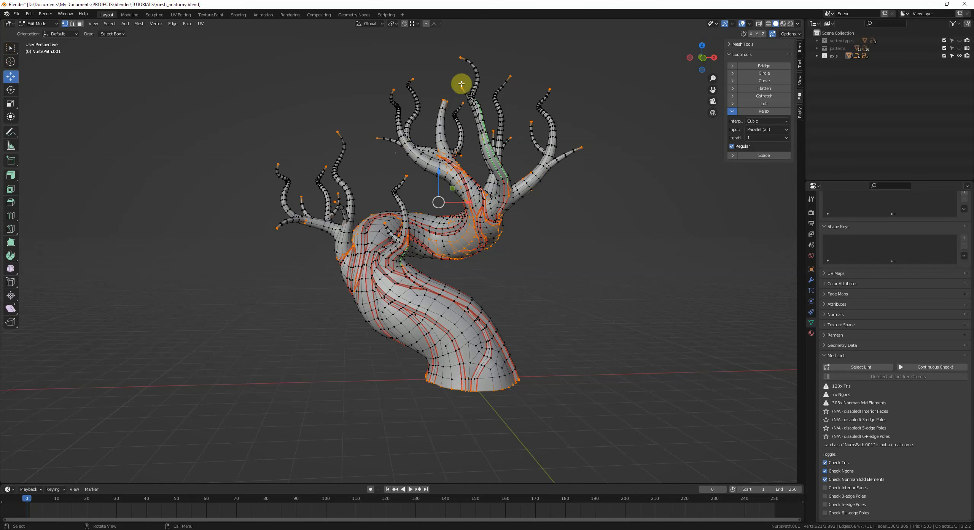
# Step: Deselect all and orbit around the tree to review the remaining flagged areas
pyautogui.hotkey('alt', 'a')
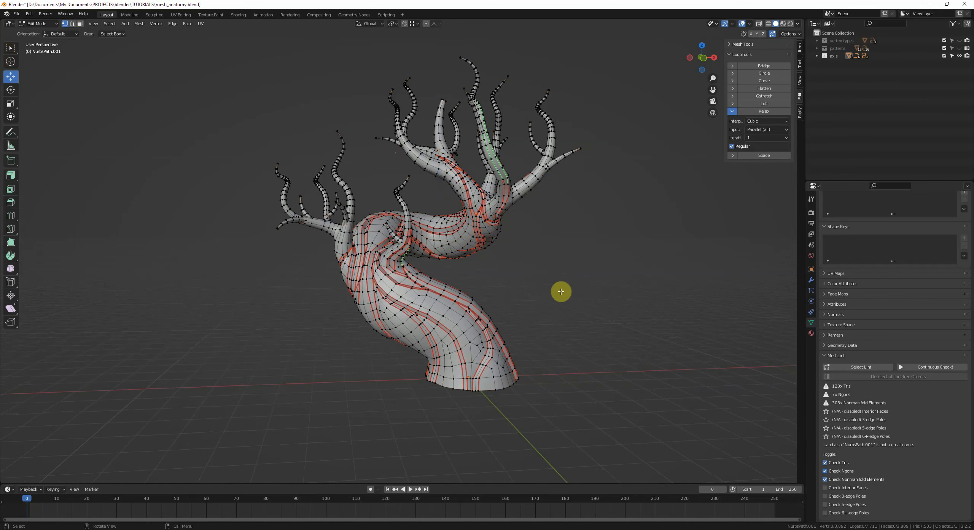
pyautogui.moveTo(561, 291); pyautogui.dragTo(554, 267, button='middle')
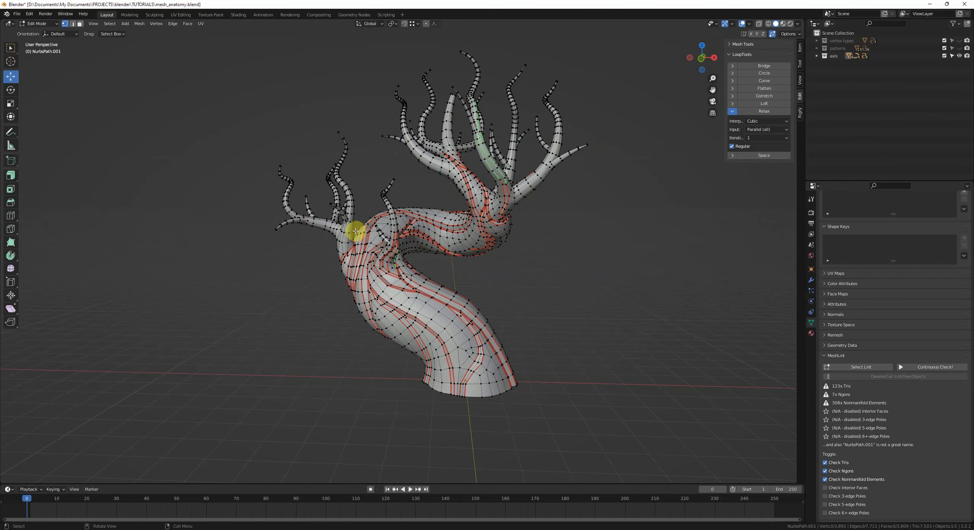
pyautogui.moveTo(532, 280); pyautogui.dragTo(484, 293, button='middle')
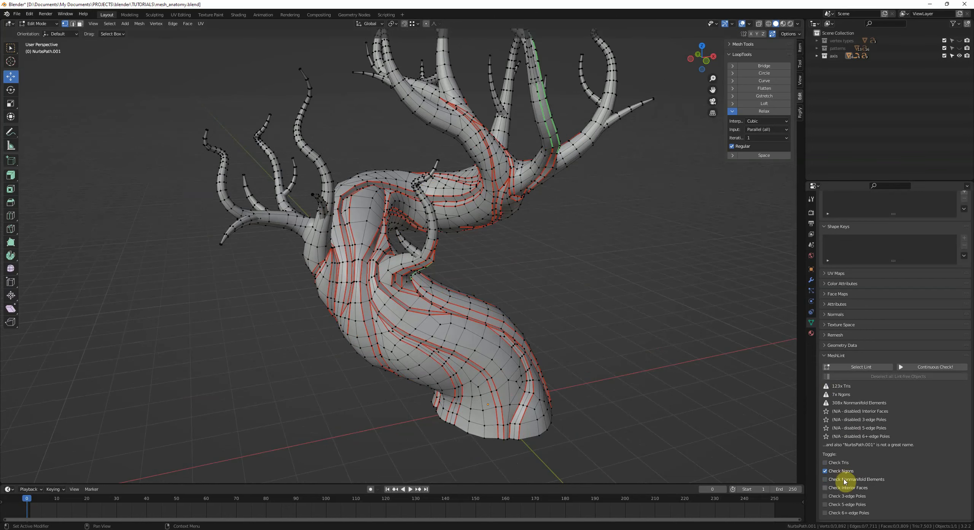
# Step: Zoom into a flagged ngon on the trunk and connect two vertices across it with a new edge
pyautogui.moveTo(728, 438); pyautogui.dragTo(415, 292, button='middle')
pyautogui.scroll(5, 572, 299)
pyautogui.scroll(3, 416, 291)
pyautogui.keyDown('shift'); pyautogui.moveTo(496, 280); pyautogui.dragTo(527, 319, button='middle'); pyautogui.keyUp('shift')
pyautogui.scroll(3, 527, 319)
pyautogui.click(276, 110)
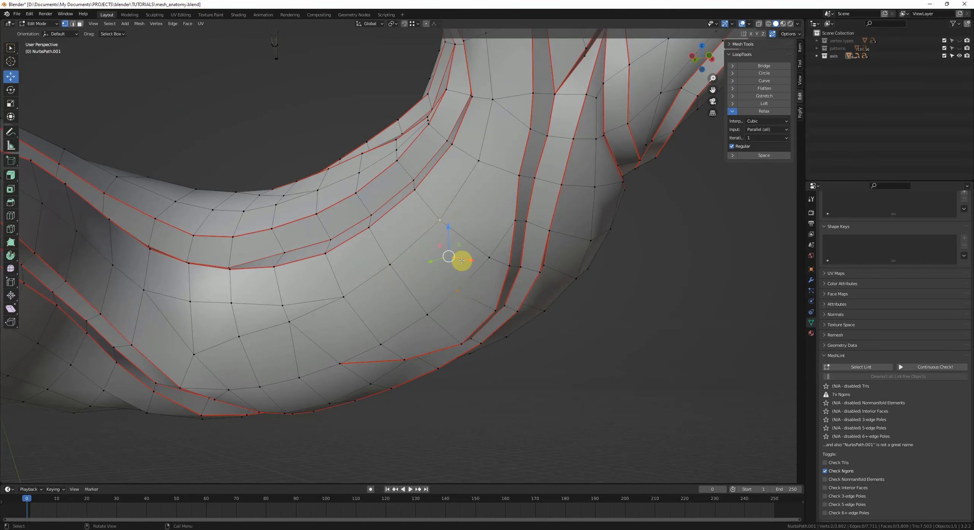
pyautogui.click(440, 219)
pyautogui.keyDown('shift'); pyautogui.click(515, 220); pyautogui.keyUp('shift')
pyautogui.press('j')
pyautogui.press('j')
pyautogui.hotkey('alt', 'a')
pyautogui.press('2')
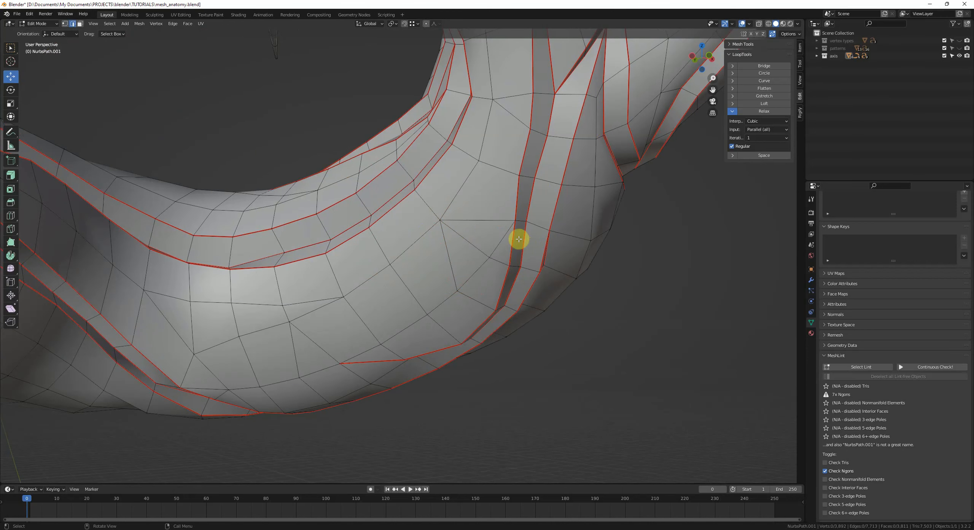
# Step: Dissolve a redundant edge beside the new cut and slide a neighbouring vertex along its edge
pyautogui.click(465, 239)
pyautogui.hotkey('ctrl', 'x')
pyautogui.press('1')
pyautogui.click(489, 260)
pyautogui.press('g')
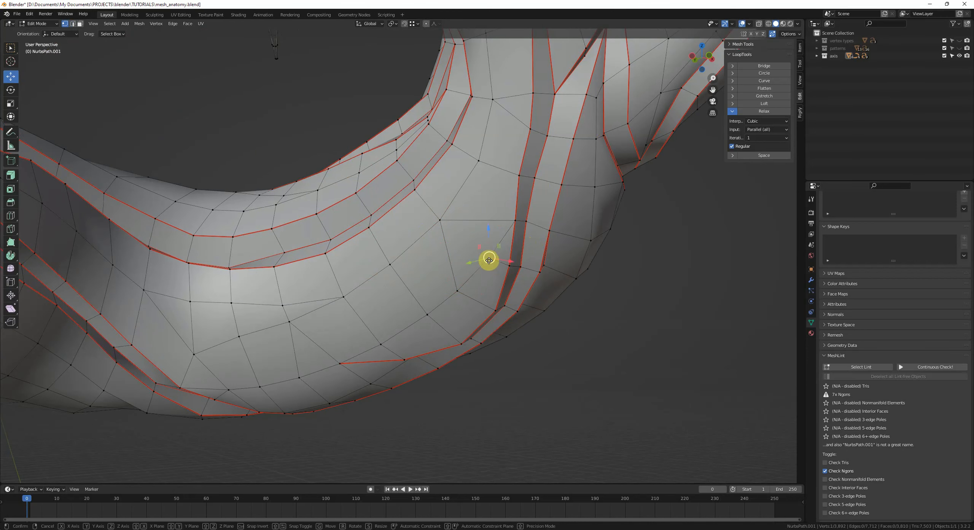
# Step: Slide another nearby vertex along its edge to even the spacing, then deselect everything
pyautogui.press('g')
pyautogui.click(498, 263)
pyautogui.click(458, 291)
pyautogui.press('g')
pyautogui.press('g')
pyautogui.click(472, 280)
pyautogui.hotkey('alt', 'a')
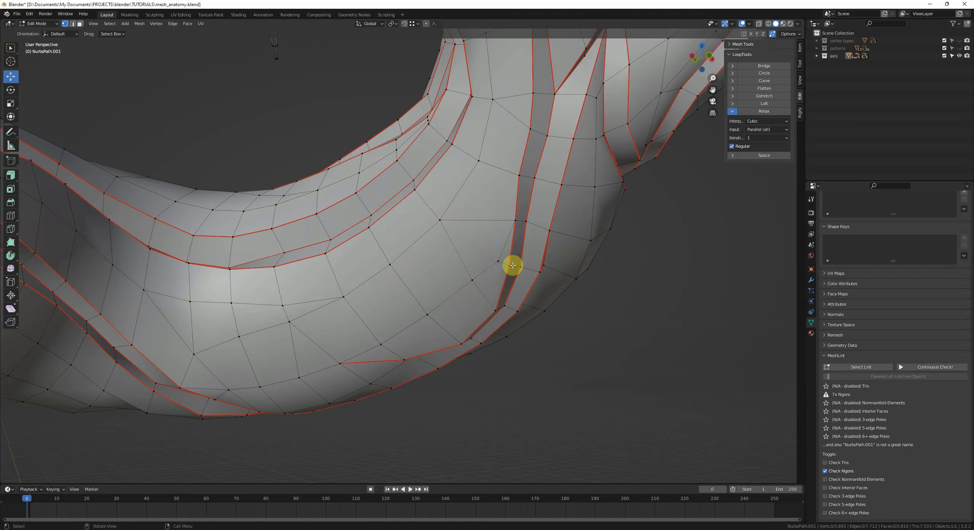
pyautogui.press('2')
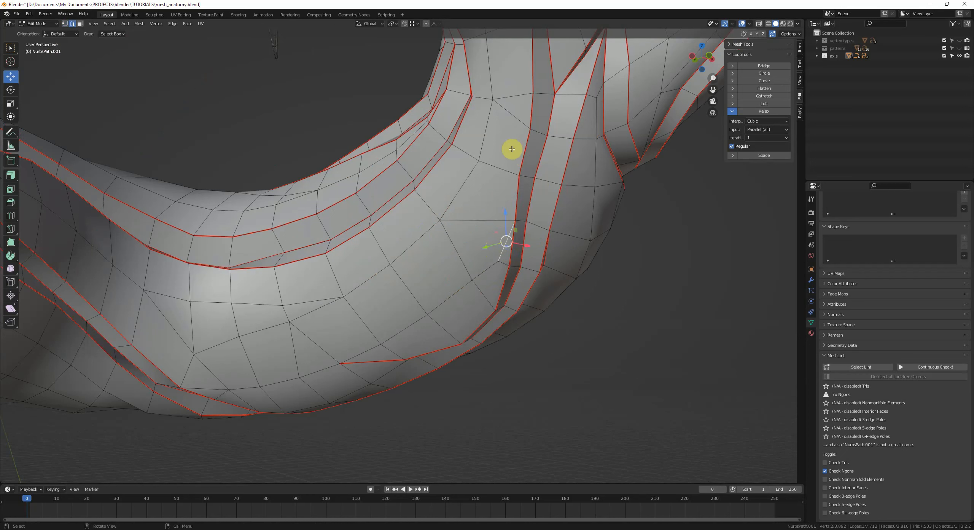
# Step: Knife a new edge upward from the vertex and dissolve the old diagonal edge below it
pyautogui.press('k')
pyautogui.click(514, 116)
pyautogui.press('space')
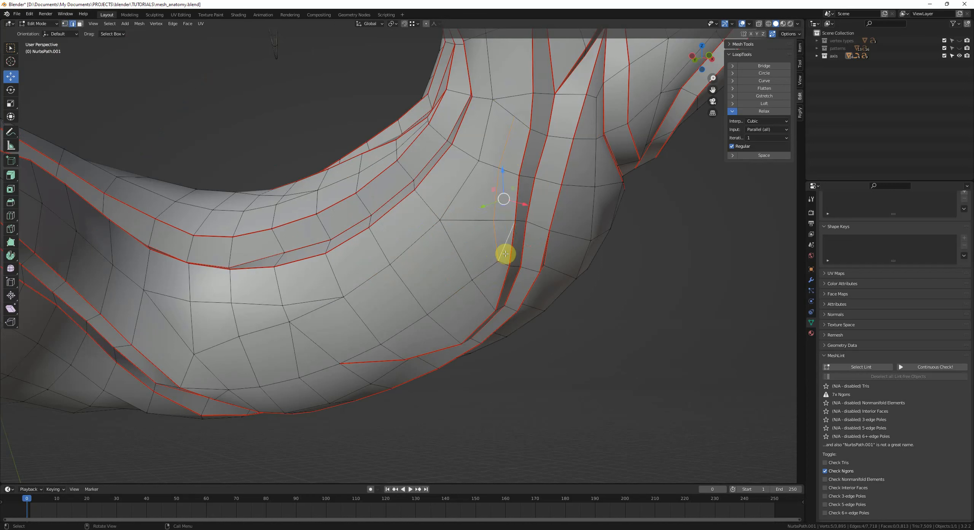
pyautogui.click(505, 243)
pyautogui.hotkey('ctrl', 'x')
pyautogui.press('1')
# Step: Slide the top vertex of the knifed edge down along its edge and deselect all
pyautogui.click(514, 113)
pyautogui.press('g')
pyautogui.press('g')
pyautogui.click(506, 135)
pyautogui.hotkey('alt', 'a')
pyautogui.scroll(-2, 505, 135)
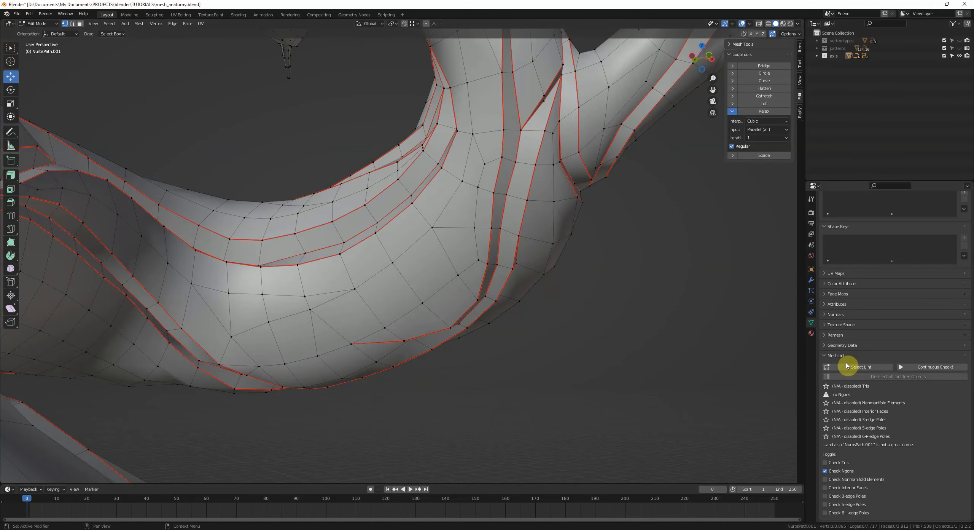
# Step: Re-run Select Lint and inspect the remaining flagged ngons with X-ray toggled
pyautogui.click(848, 366)
pyautogui.scroll(-6, 732, 322)
pyautogui.hotkey('alt', 'z')
pyautogui.moveTo(455, 217); pyautogui.dragTo(504, 276, button='middle')
pyautogui.scroll(-5, 470, 238)
pyautogui.hotkey('alt', 'z')
pyautogui.hotkey('alt', 'a')
pyautogui.scroll(5, 480, 268)
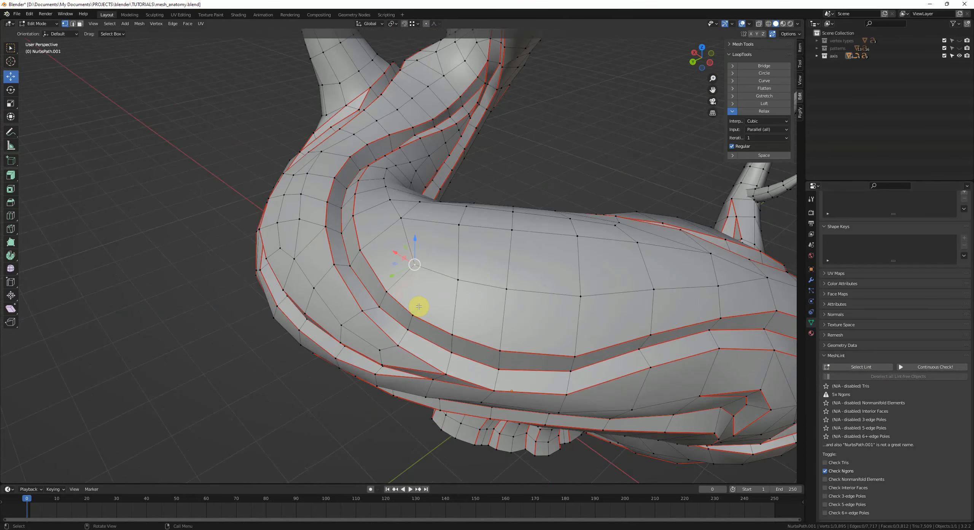
# Step: Try to connect the selected vertices on the trunk's underside
pyautogui.press('j')
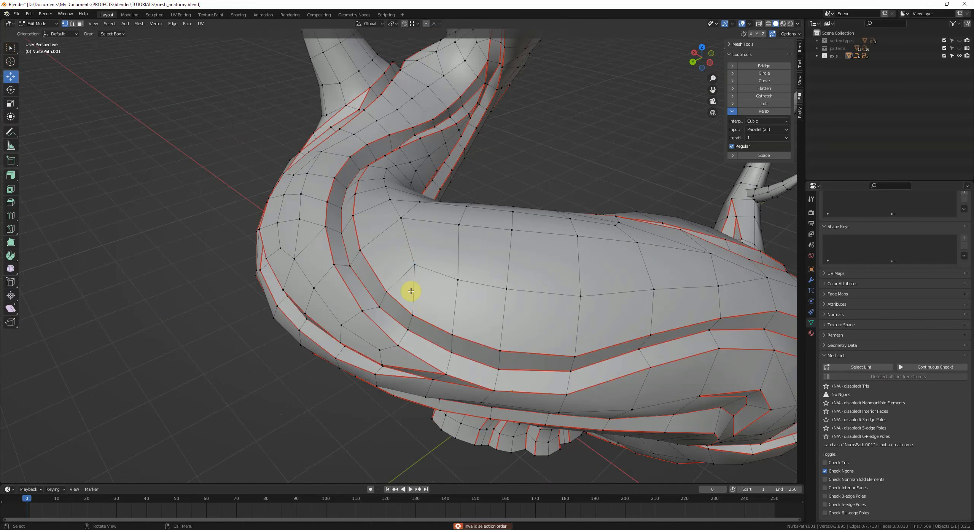
pyautogui.scroll(-3, 411, 291)
pyautogui.moveTo(460, 253); pyautogui.dragTo(353, 247, button='middle')
pyautogui.moveTo(435, 244); pyautogui.dragTo(350, 259, button='middle')
# Step: Re-run Select Lint, zoom to a flagged area near a branch and select vertices there in X-ray
pyautogui.click(851, 367)
pyautogui.moveTo(723, 348); pyautogui.dragTo(450, 276, button='middle')
pyautogui.scroll(6, 474, 242)
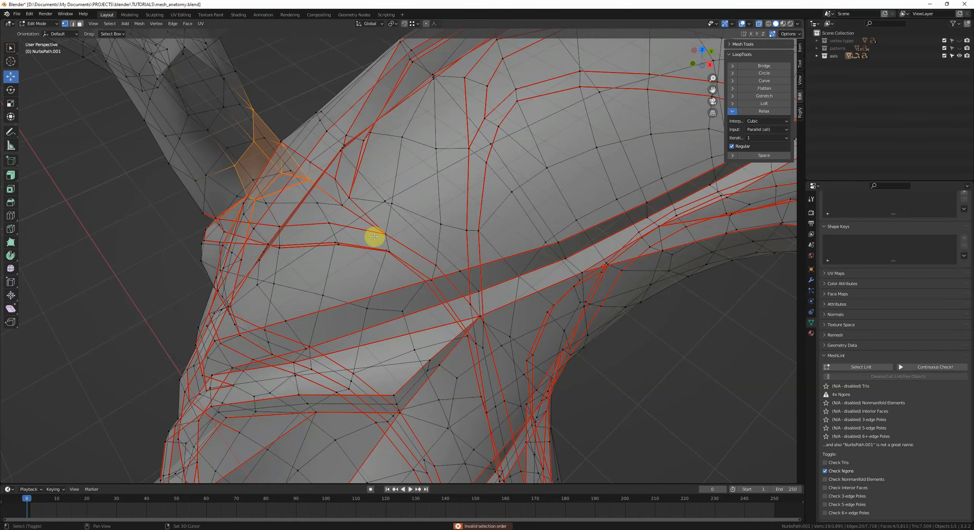
pyautogui.hotkey('alt', 'z')
pyautogui.moveTo(375, 236); pyautogui.dragTo(383, 304, button='middle')
pyautogui.hotkey('alt', 'z')
pyautogui.click(354, 198)
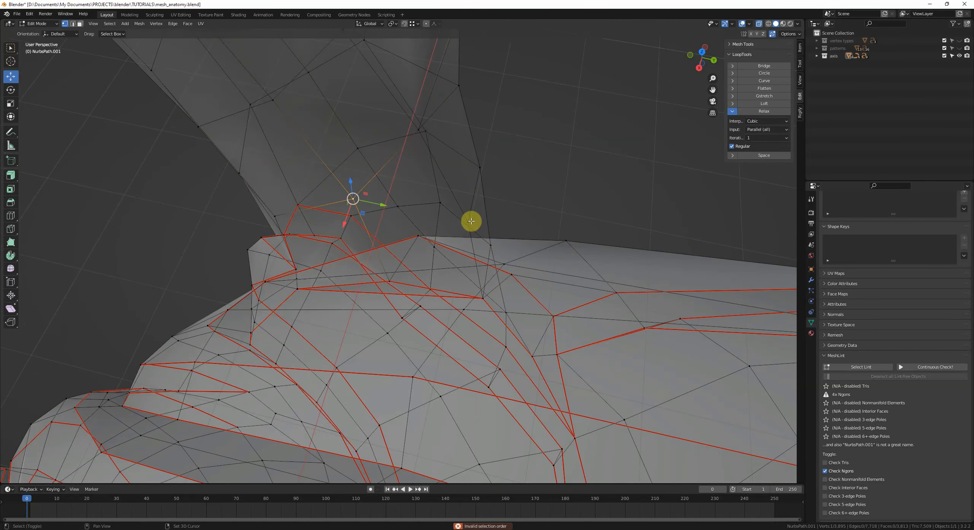
# Step: Select two vertices across the flagged face at the branch junction and connect them
pyautogui.hotkey('alt', 'z')
pyautogui.keyDown('shift'); pyautogui.click(472, 221); pyautogui.keyUp('shift')
pyautogui.scroll(1, 505, 236)
pyautogui.moveTo(394, 236); pyautogui.dragTo(461, 250, button='middle')
pyautogui.hotkey('alt', 'z')
pyautogui.click(453, 213)
pyautogui.hotkey('alt', 'z')
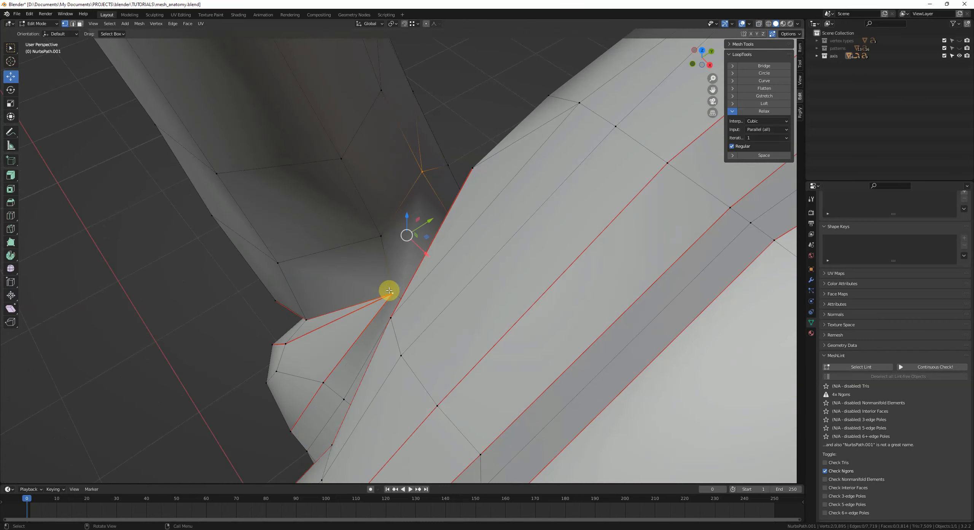
pyautogui.press('j')
pyautogui.click(466, 279)
# Step: Re-run Select Lint and review the tree for remaining flagged ngons
pyautogui.click(858, 366)
pyautogui.scroll(-14, 576, 292)
pyautogui.moveTo(510, 320); pyautogui.dragTo(544, 274, button='middle')
pyautogui.hotkey('alt', 'z')
pyautogui.scroll(2, 576, 290)
pyautogui.hotkey('alt', 'z')
pyautogui.click(545, 273)
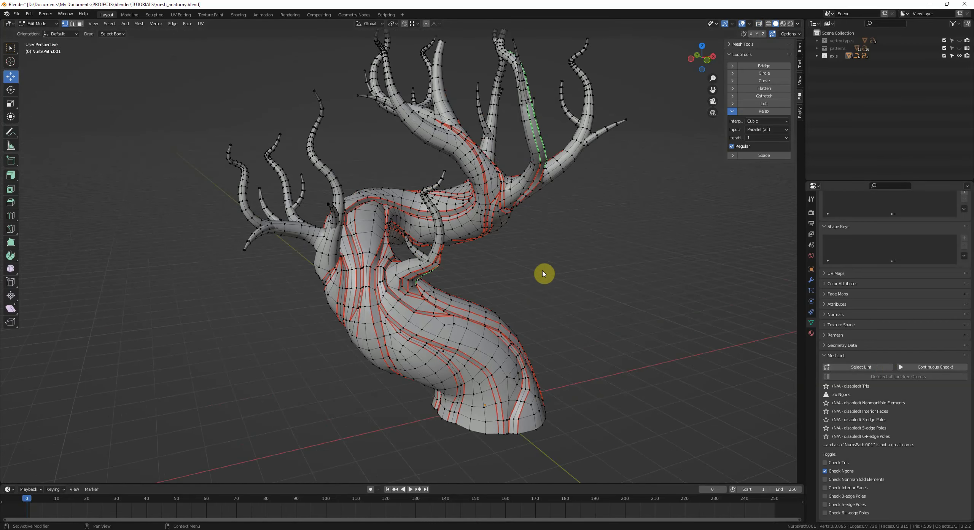
# Step: Switch MeshLint to check tris instead of ngons and select the flagged triangles
pyautogui.click(838, 462)
pyautogui.click(839, 471)
pyautogui.moveTo(617, 354); pyautogui.dragTo(594, 343, button='middle')
pyautogui.click(858, 367)
pyautogui.moveTo(685, 343); pyautogui.dragTo(566, 243, button='middle')
pyautogui.scroll(2, 702, 337)
pyautogui.scroll(-4, 552, 267)
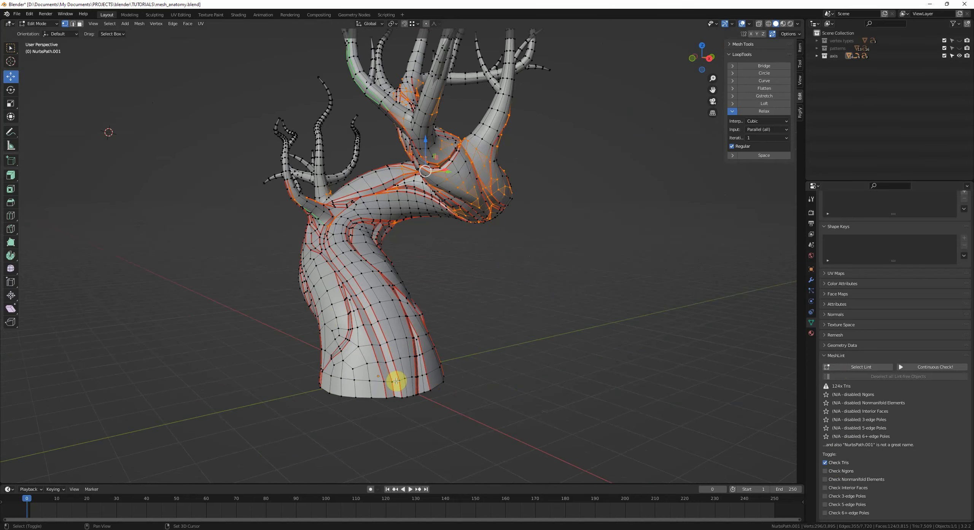
# Step: Review the flagged triangles around the tree's fork, then return to Object Mode
pyautogui.moveTo(395, 384); pyautogui.dragTo(512, 206, button='middle')
pyautogui.moveTo(571, 265); pyautogui.dragTo(481, 213, button='middle')
pyautogui.scroll(4, 481, 213)
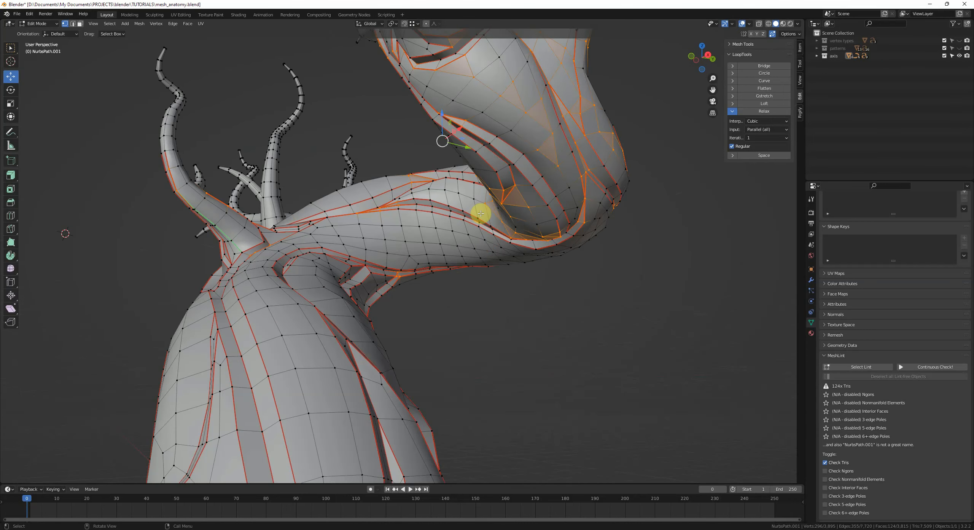
pyautogui.scroll(-3, 554, 137)
pyautogui.moveTo(555, 142); pyautogui.dragTo(552, 266, button='middle')
pyautogui.scroll(-4, 532, 249)
pyautogui.scroll(-3, 496, 250)
pyautogui.press('Tab')
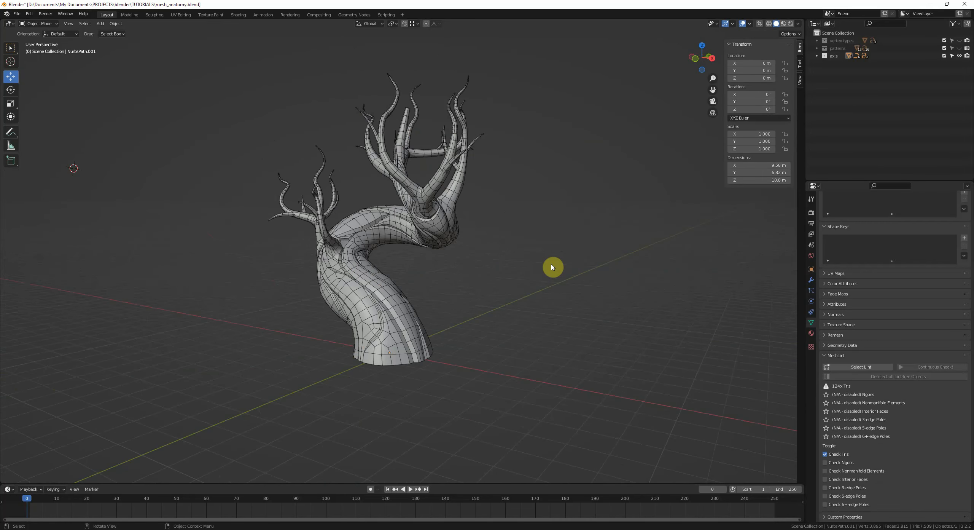
# Step: Switch to front view, hide the tree collection and show the vertex types collection
pyautogui.press('KP_1')
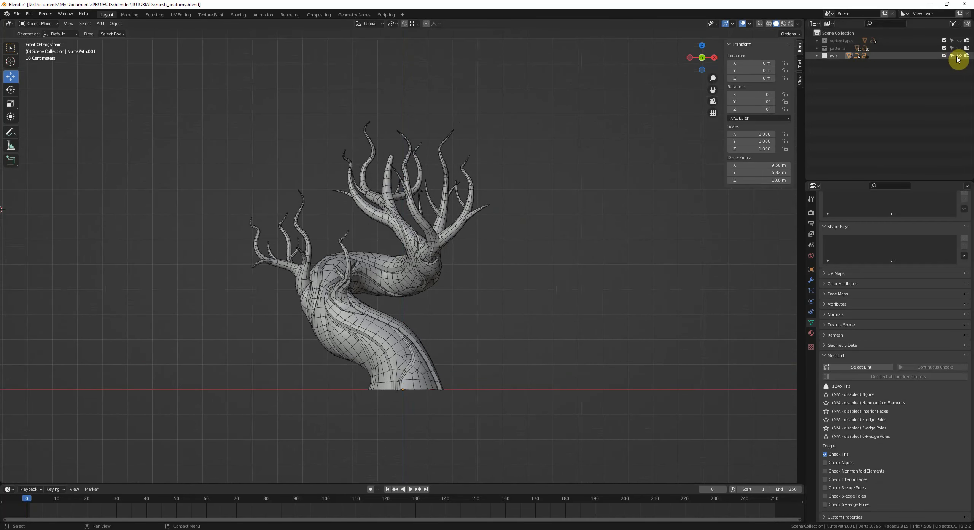
pyautogui.click(959, 56)
pyautogui.click(959, 41)
pyautogui.scroll(-2, 689, 149)
pyautogui.keyDown('shift'); pyautogui.moveTo(652, 165); pyautogui.dragTo(634, 140, button='middle'); pyautogui.keyUp('shift')
pyautogui.scroll(3, 634, 140)
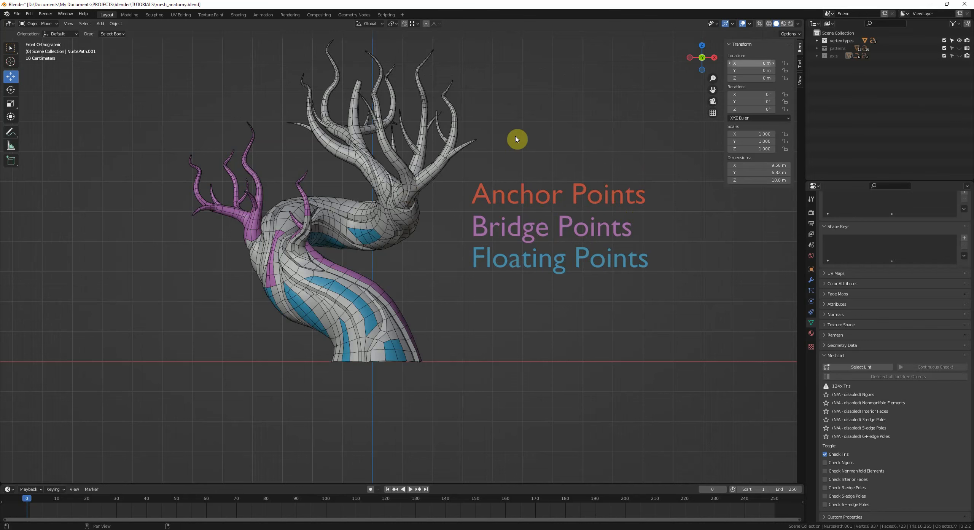
# Step: Hide the vertex types collection and show the patterns collection to review the topology patterns
pyautogui.click(959, 40)
pyautogui.click(959, 48)
pyautogui.scroll(-2, 565, 205)
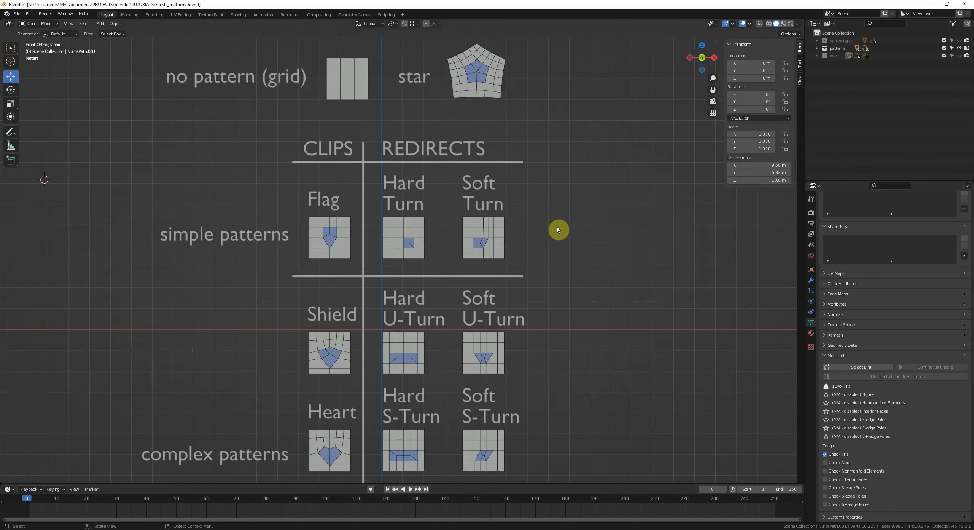
pyautogui.scroll(-2, 558, 229)
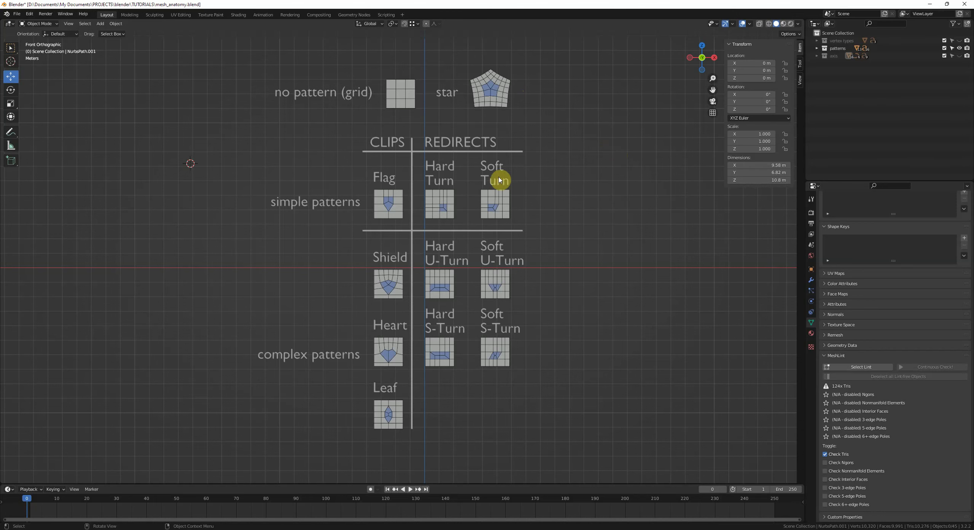
pyautogui.scroll(1, 569, 209)
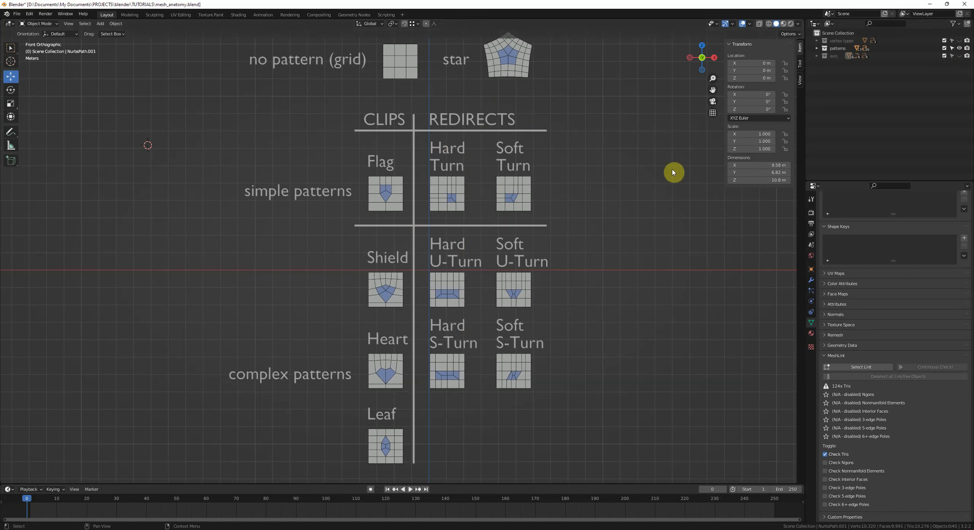
# Step: Hide the patterns collection, show the tree collection again and reveal all hidden objects
pyautogui.click(960, 48)
pyautogui.click(959, 56)
pyautogui.scroll(-3, 546, 176)
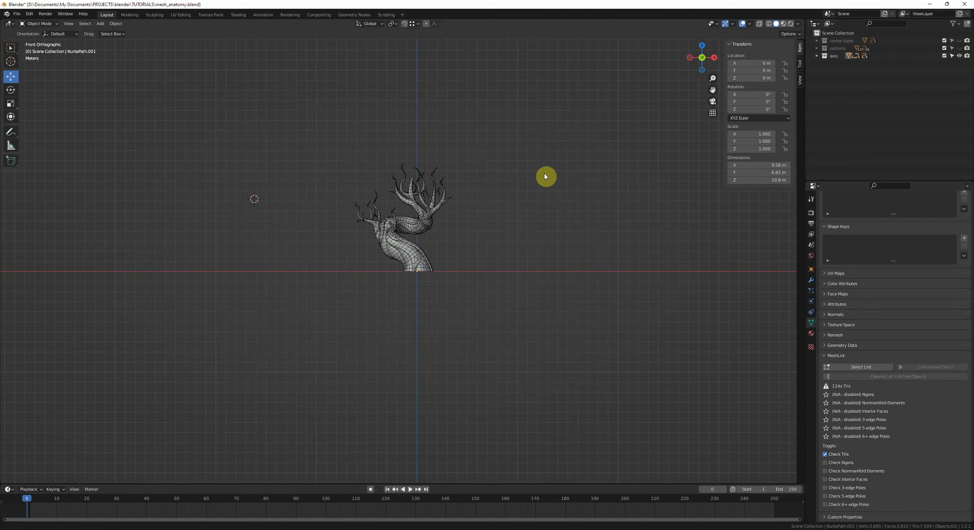
pyautogui.keyDown('shift'); pyautogui.moveTo(546, 176); pyautogui.dragTo(542, 277, button='middle'); pyautogui.keyUp('shift')
pyautogui.hotkey('alt', 'h')
pyautogui.click(535, 295)
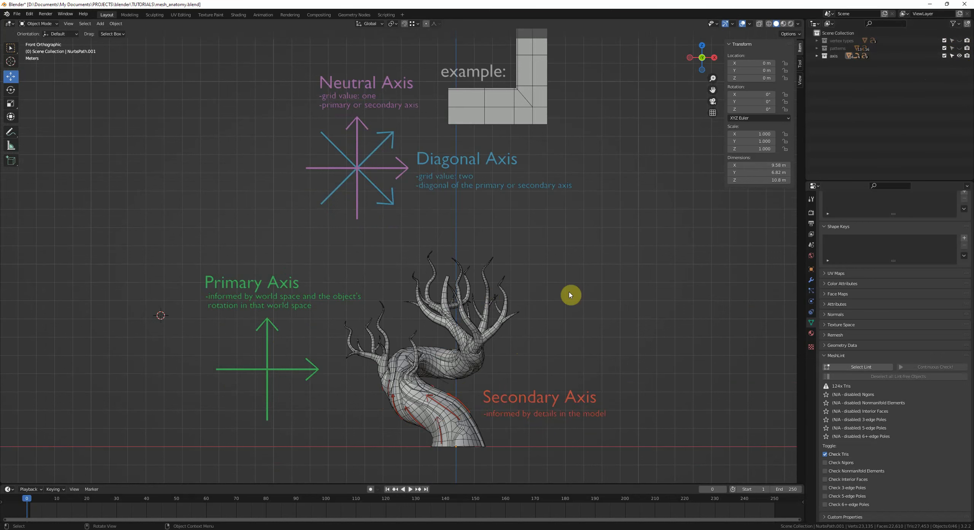
# Step: Orbit and zoom around the axis diagrams and the L-shaped example mesh
pyautogui.keyDown('shift'); pyautogui.moveTo(571, 295); pyautogui.dragTo(435, 298, button='middle'); pyautogui.keyUp('shift')
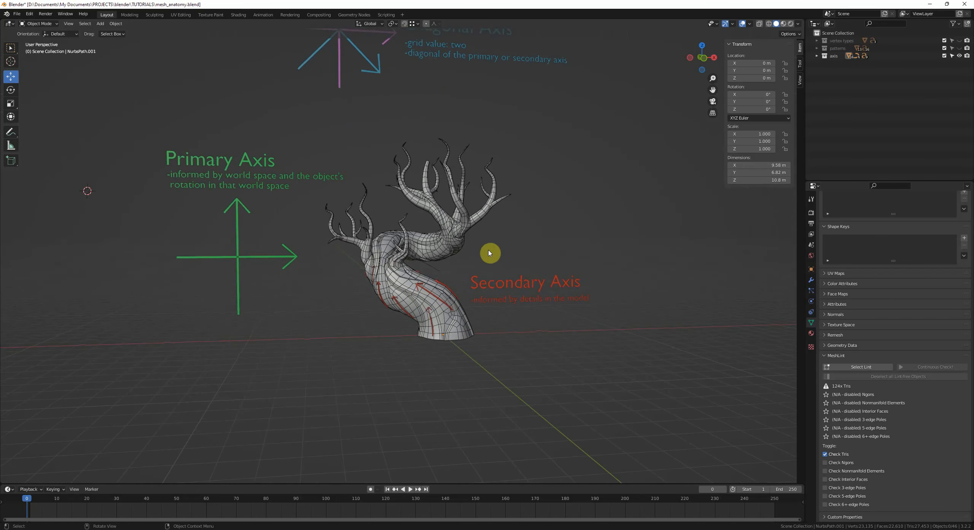
pyautogui.moveTo(491, 254); pyautogui.dragTo(473, 296, button='middle')
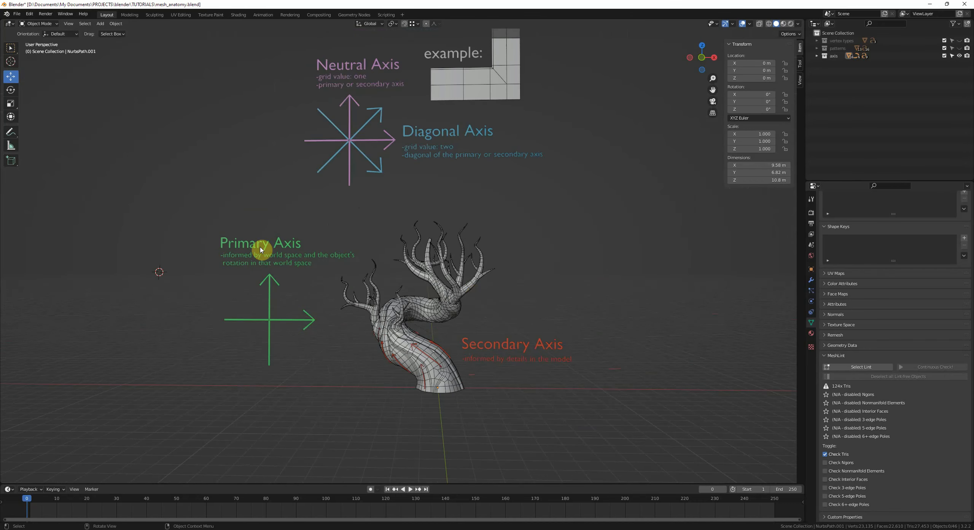
pyautogui.moveTo(367, 297); pyautogui.dragTo(381, 303, button='middle')
pyautogui.moveTo(447, 337); pyautogui.dragTo(519, 335, button='middle')
pyautogui.moveTo(420, 348); pyautogui.dragTo(423, 334, button='middle')
pyautogui.keyDown('shift'); pyautogui.moveTo(477, 175); pyautogui.dragTo(478, 290, button='middle'); pyautogui.keyUp('shift')
pyautogui.scroll(3, 483, 364)
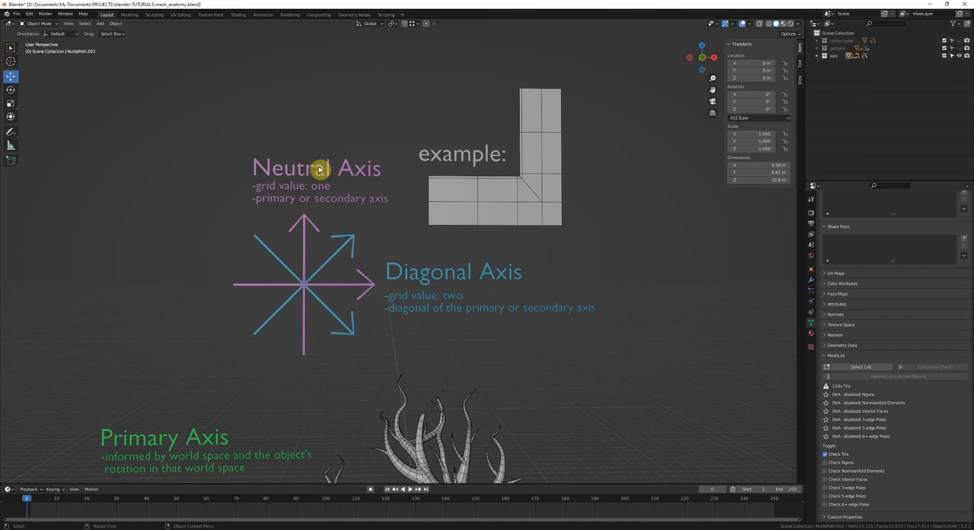
pyautogui.moveTo(311, 255); pyautogui.dragTo(322, 273, button='middle')
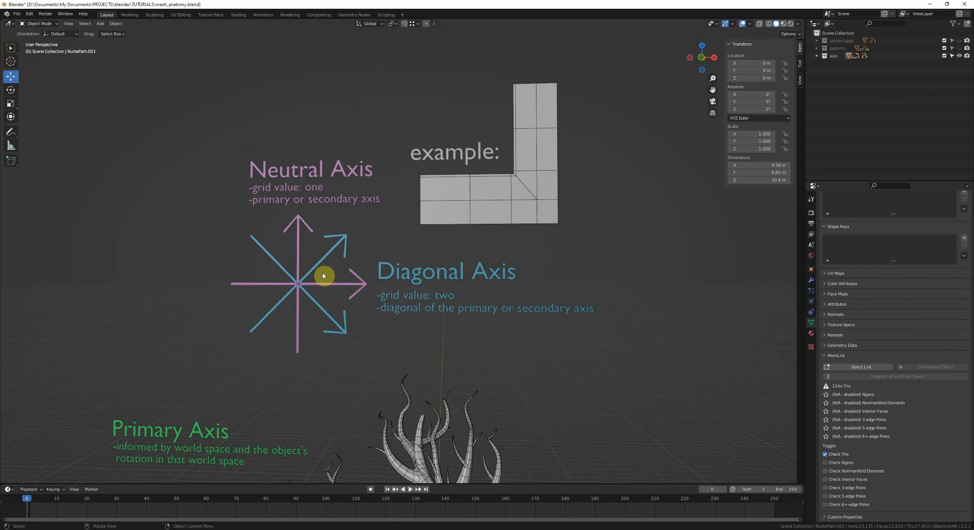
pyautogui.scroll(-3, 365, 300)
pyautogui.moveTo(429, 311); pyautogui.dragTo(506, 266, button='middle')
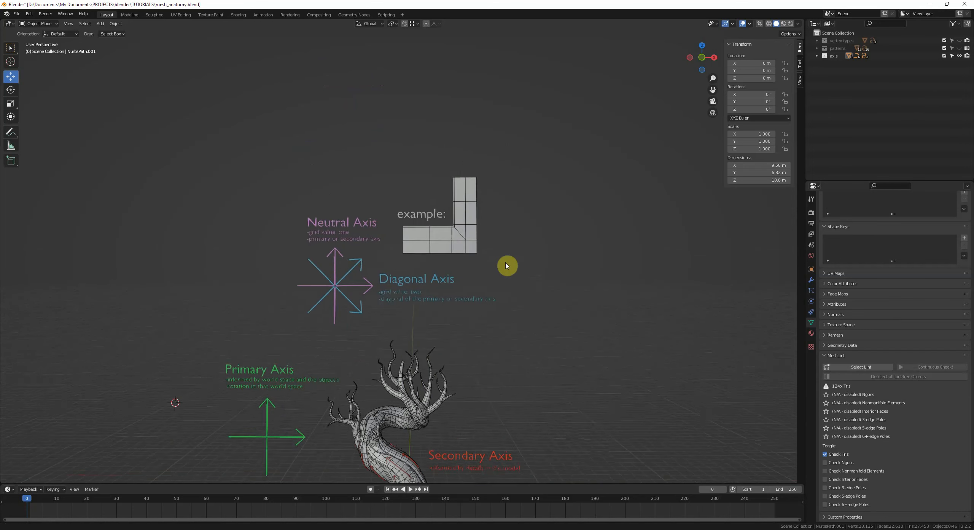
pyautogui.scroll(7, 456, 347)
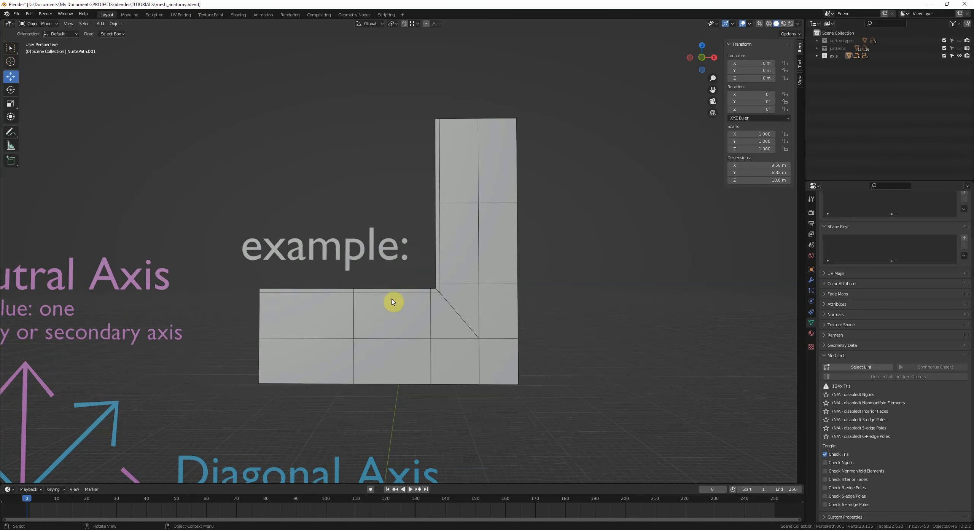
pyautogui.scroll(-8, 456, 328)
pyautogui.keyDown('shift'); pyautogui.moveTo(496, 359); pyautogui.dragTo(554, 267, button='middle'); pyautogui.keyUp('shift')
pyautogui.scroll(2, 554, 268)
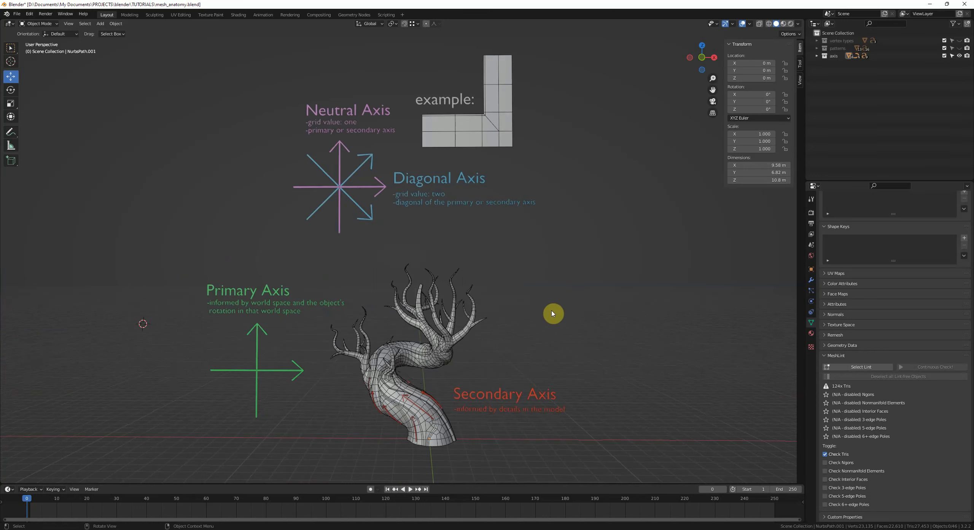
pyautogui.moveTo(553, 313)
pyautogui.mouseDown(button='middle')
pyautogui.moveTo(562, 305)
pyautogui.moveTo(569, 317)
pyautogui.mouseUp(button='middle')
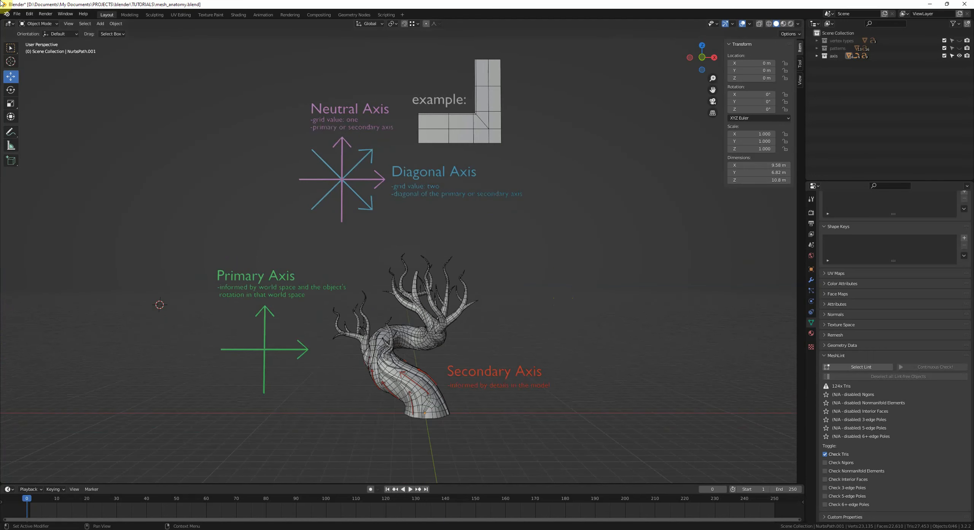